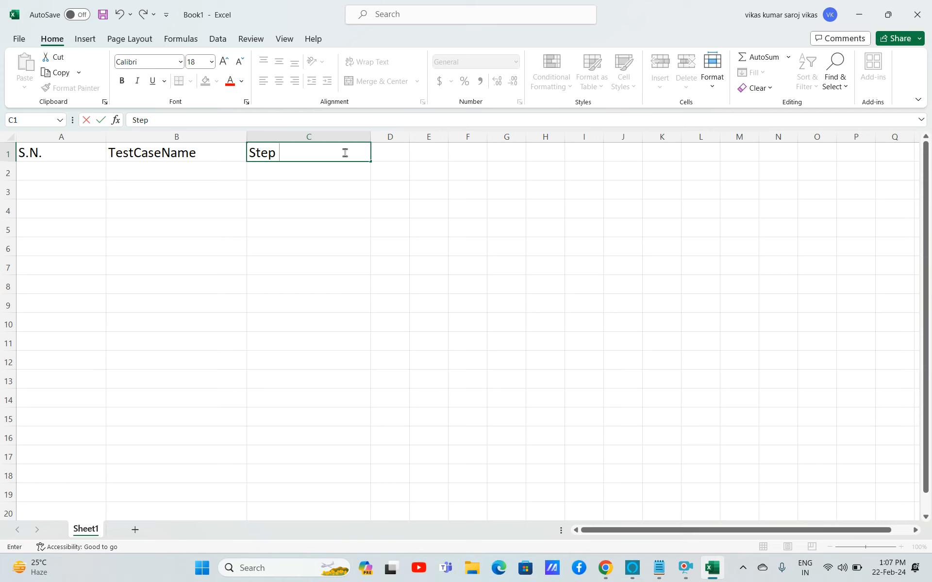
Complete the C1 header as Step Description and move to D1.
type("ion")
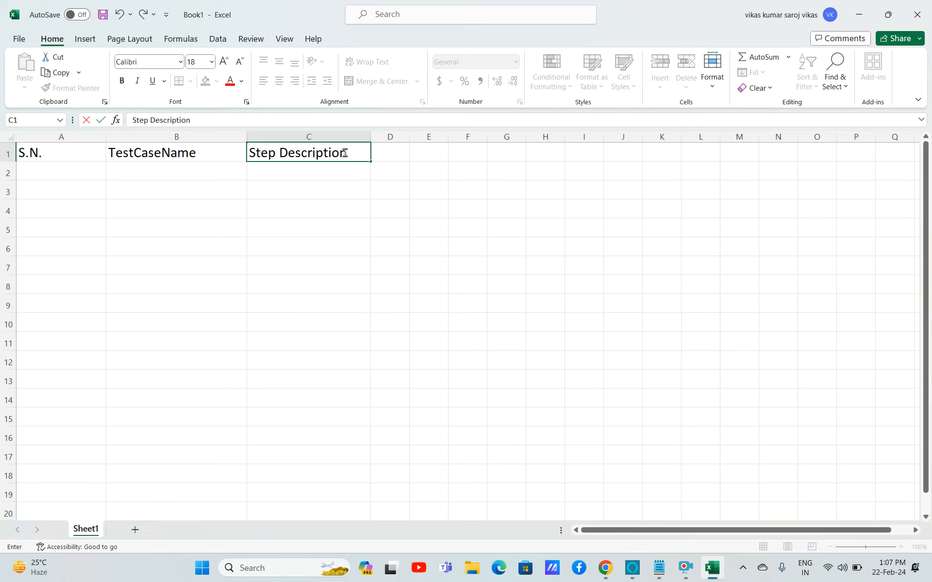
left_click(381, 150)
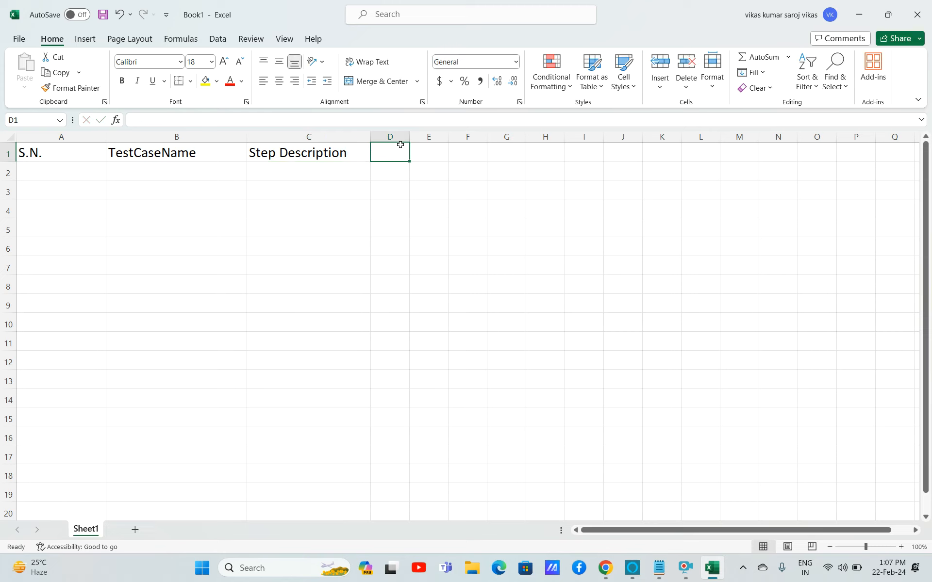
Widen column D and enter the header ExpectedResult in D1.
left_click_drag(410, 140, 525, 139)
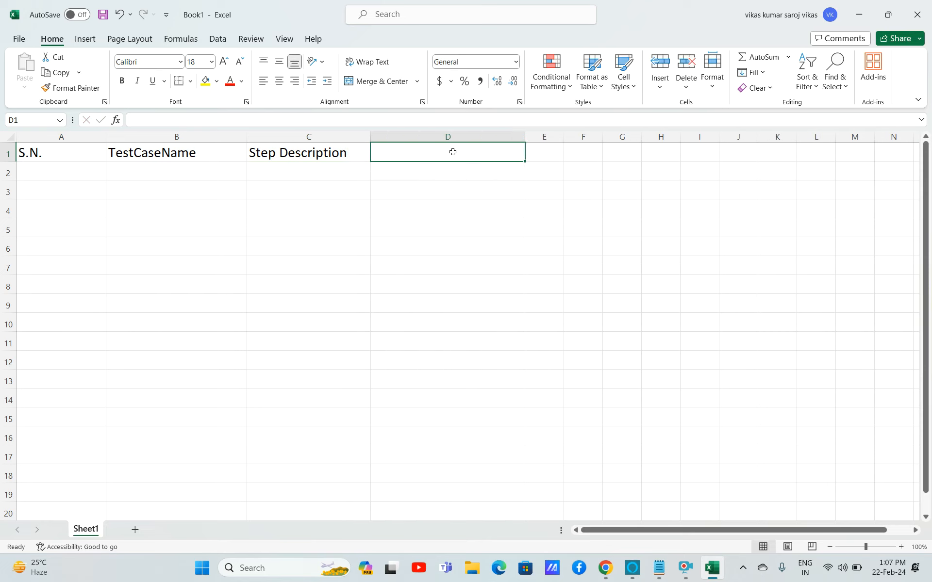
type("Expe")
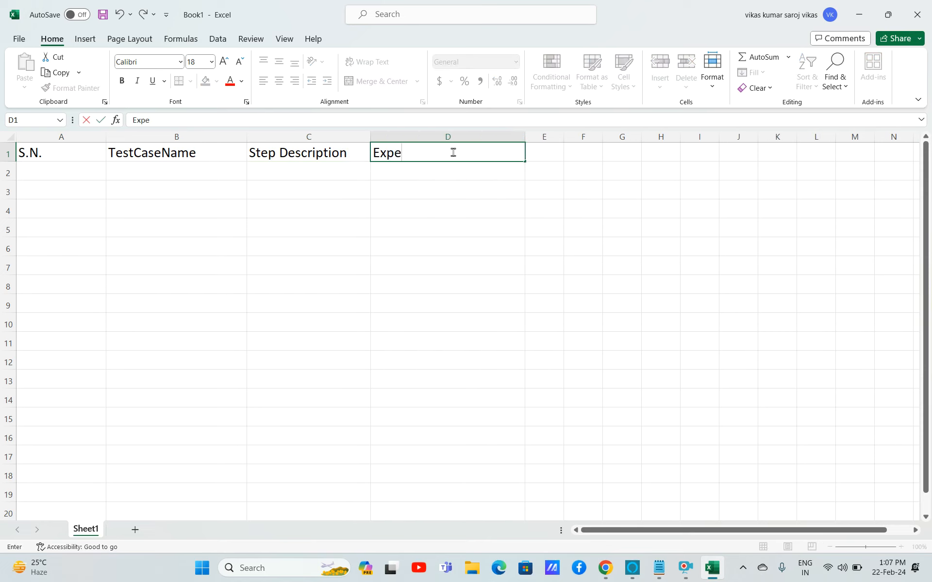
type("ctedResult")
key("Return")
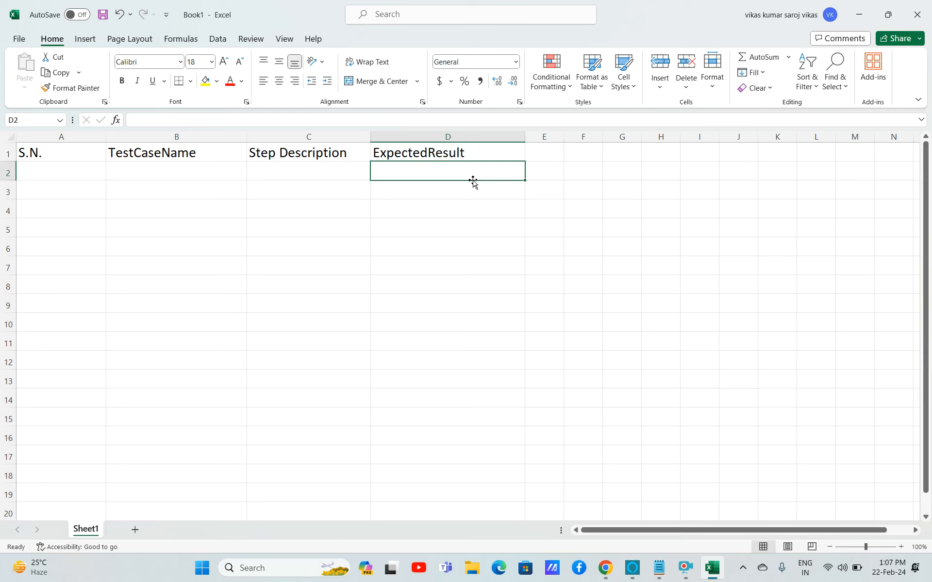
Enter 1 as the serial number in A2.
type("1")
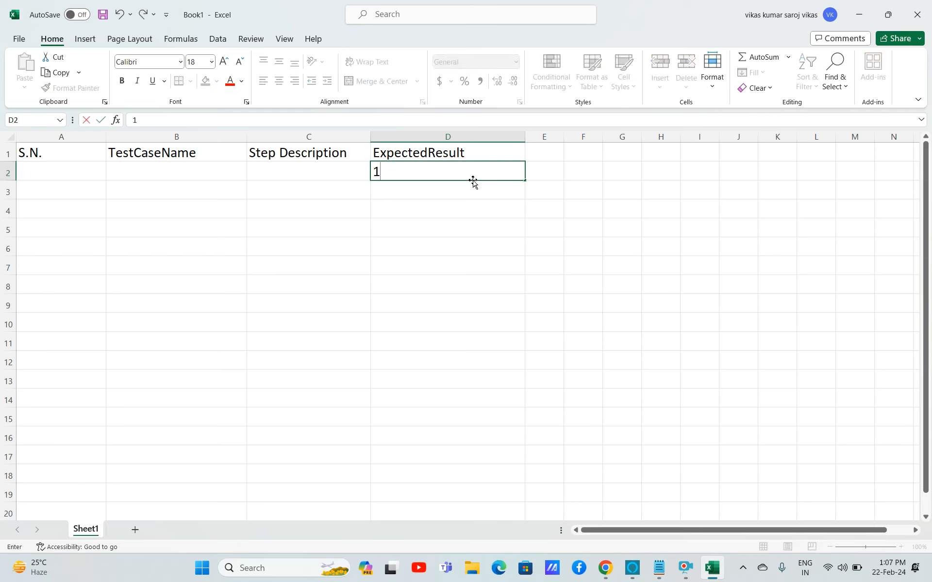
key("BackSpace")
left_click(94, 172)
type("1")
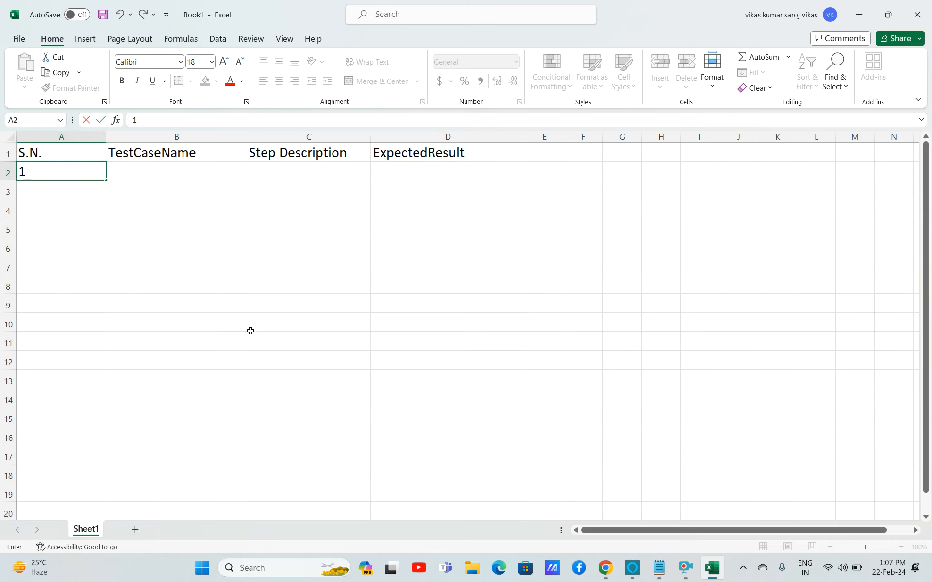
left_click(209, 253)
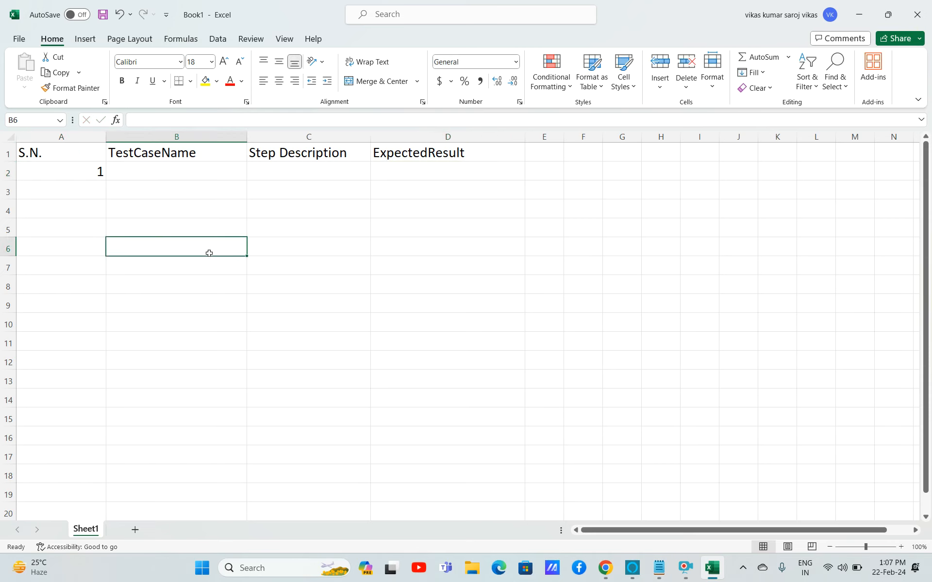
Enter testRegistrationFunctionality as the test case name in B2.
left_click(160, 178)
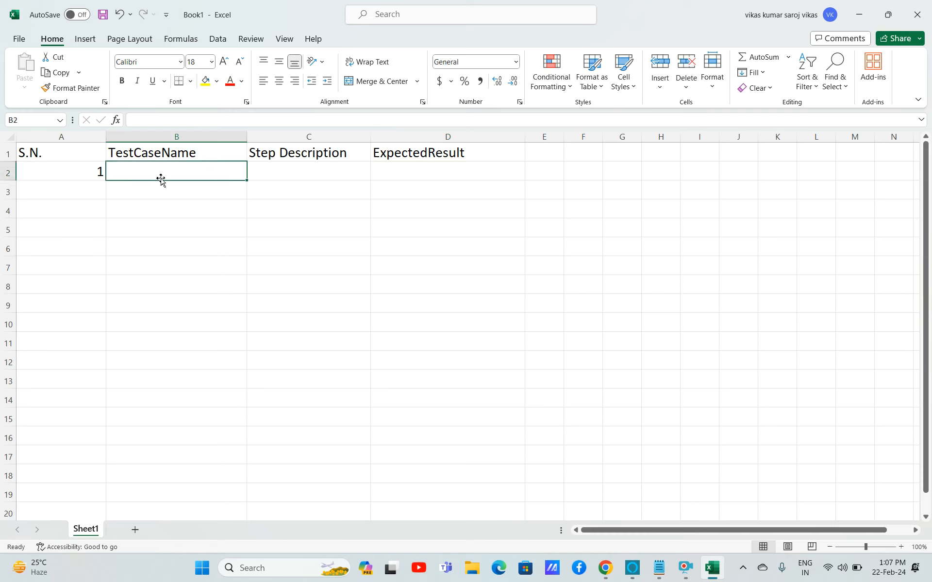
type("Verify")
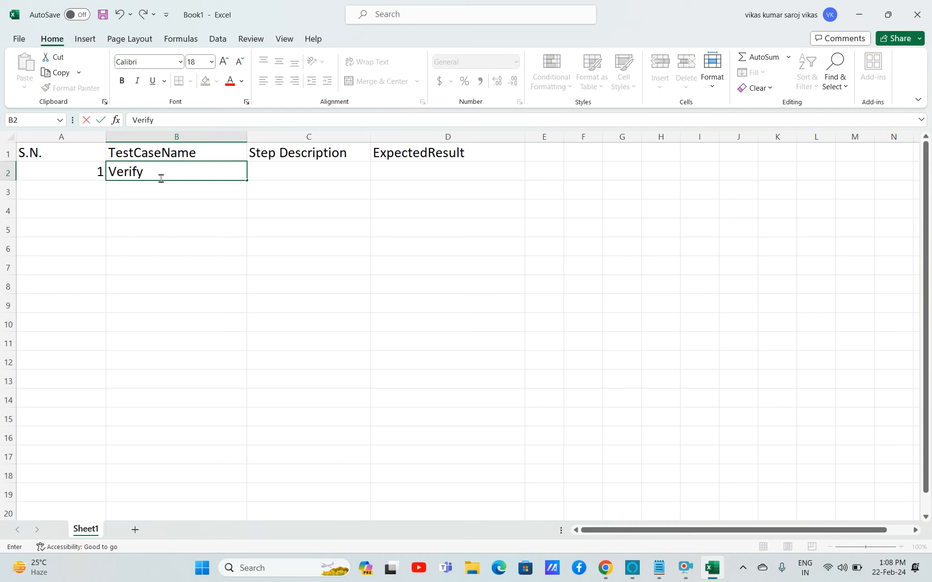
type("==")
key("BackSpace")
key("BackSpace")
key("BackSpace")
key("BackSpace")
key("BackSpace")
key("BackSpace")
key("BackSpace")
key("BackSpace")
type("testRegistrati")
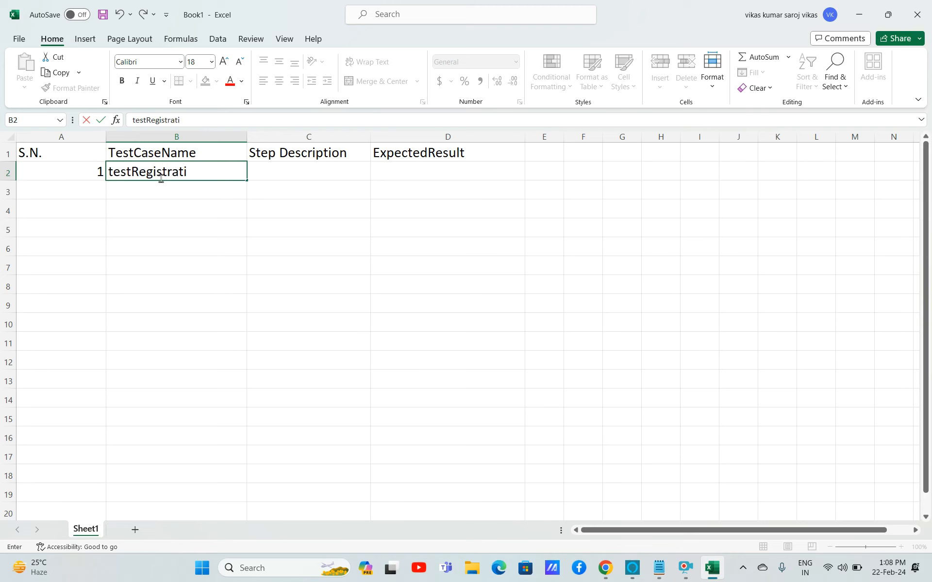
type("onFunctionality")
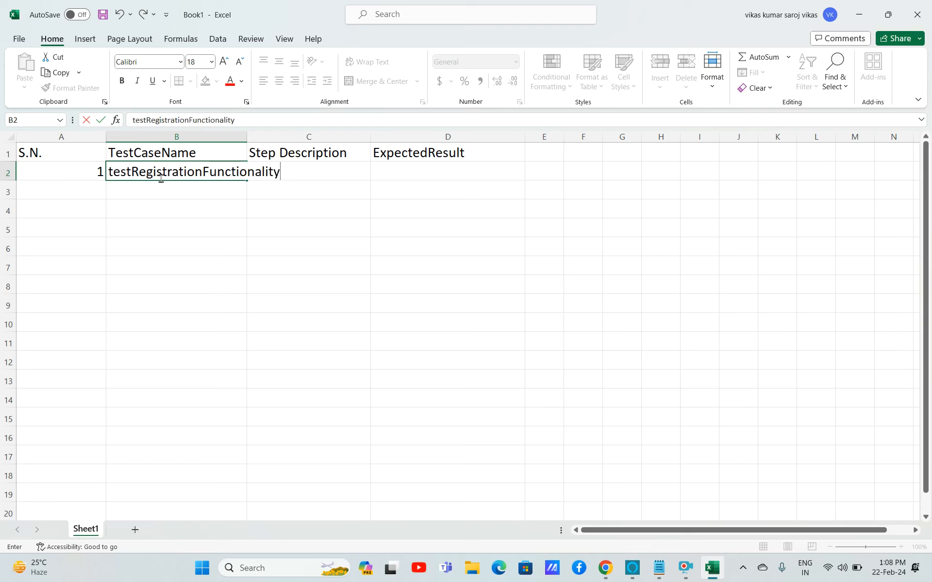
Widen column B to fit the test case name.
left_click(173, 188)
left_click_drag(214, 134, 235, 135)
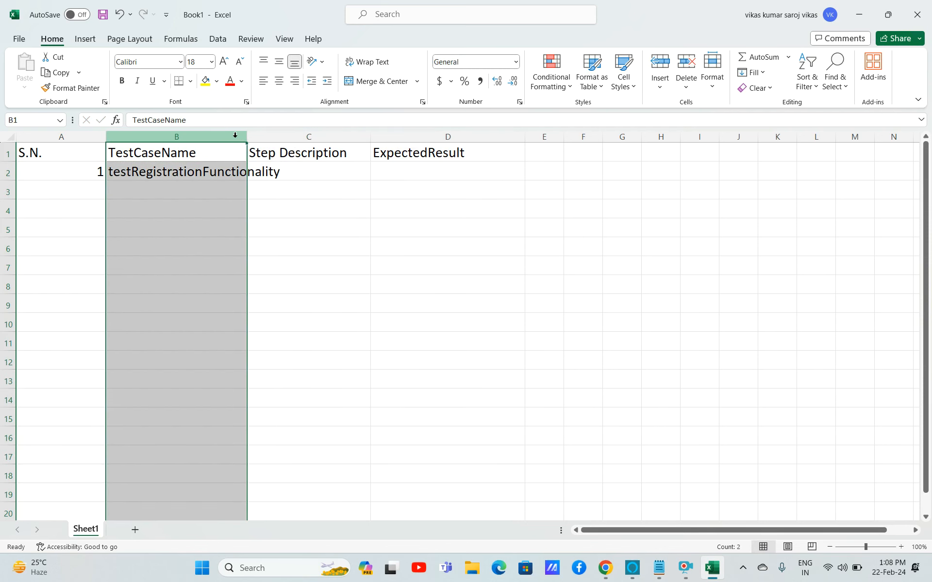
left_click_drag(247, 137, 312, 137)
Enter 'launch chrome browser' as the step description in C2.
left_click(369, 165)
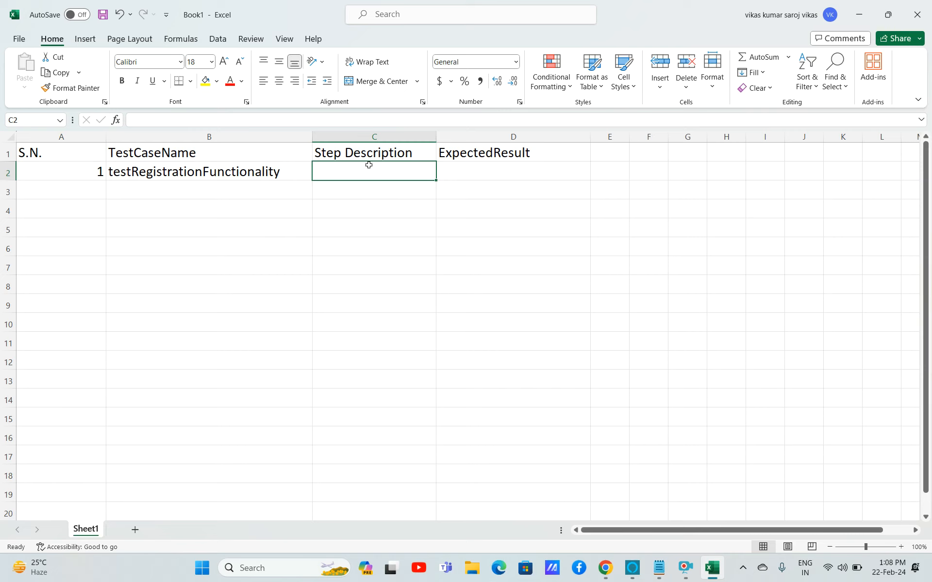
type("lau")
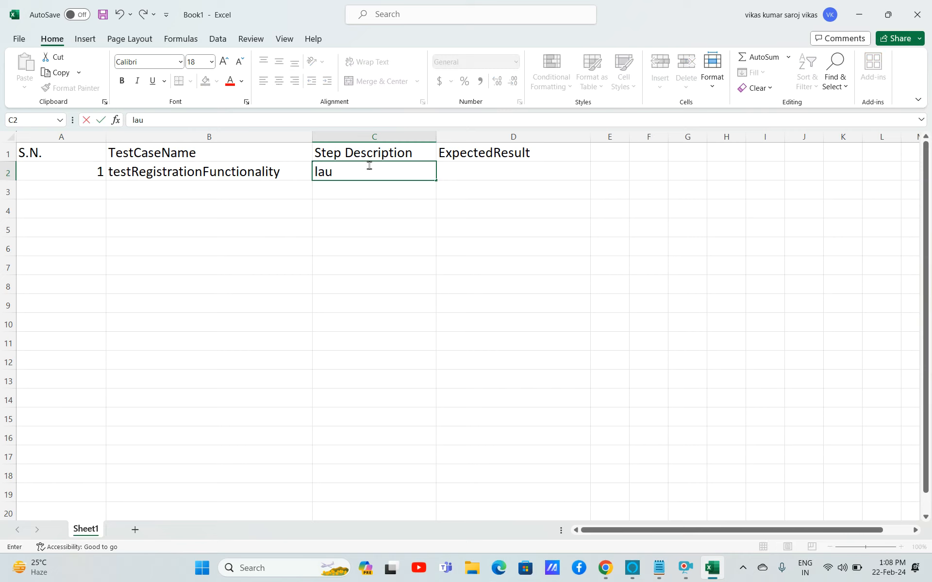
type("nch chrome browser")
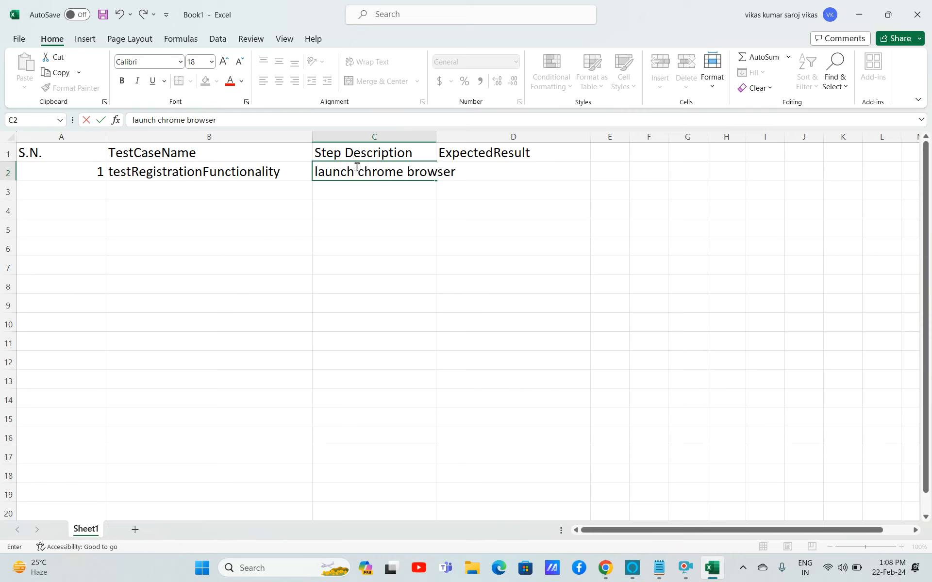
left_click_drag(360, 172, 294, 171)
left_click(374, 198)
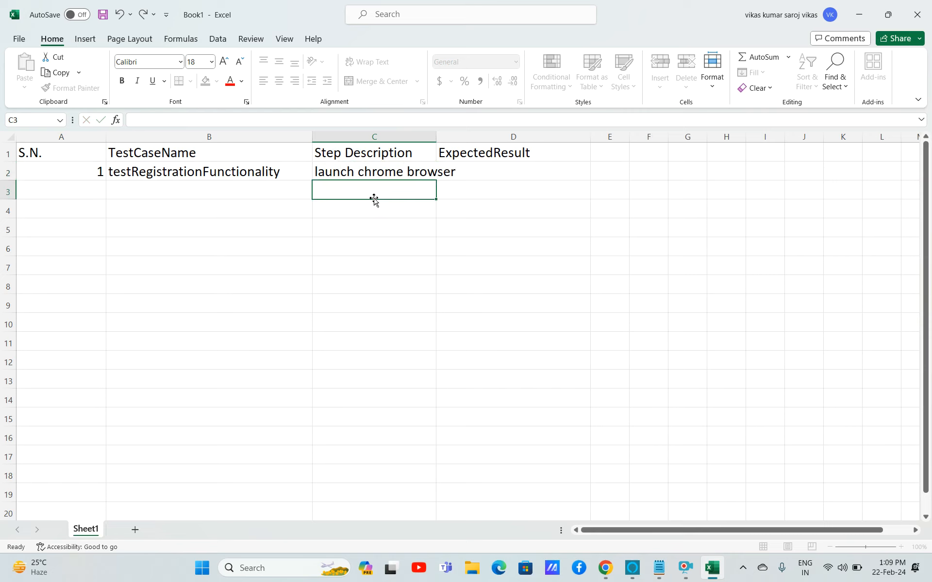
Widen columns C and D to fit their text.
left_click(409, 144)
left_click_drag(431, 136, 476, 136)
left_click(434, 136)
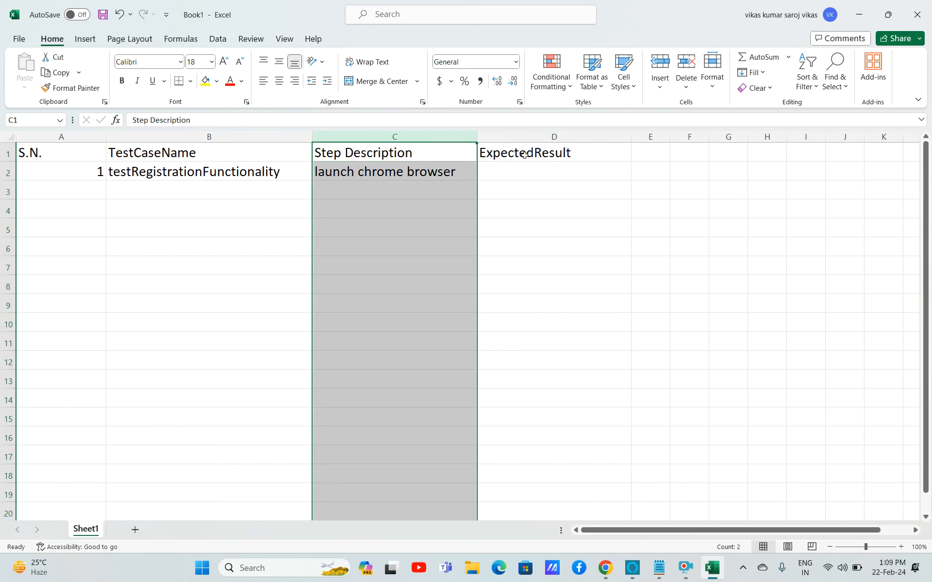
left_click(540, 168)
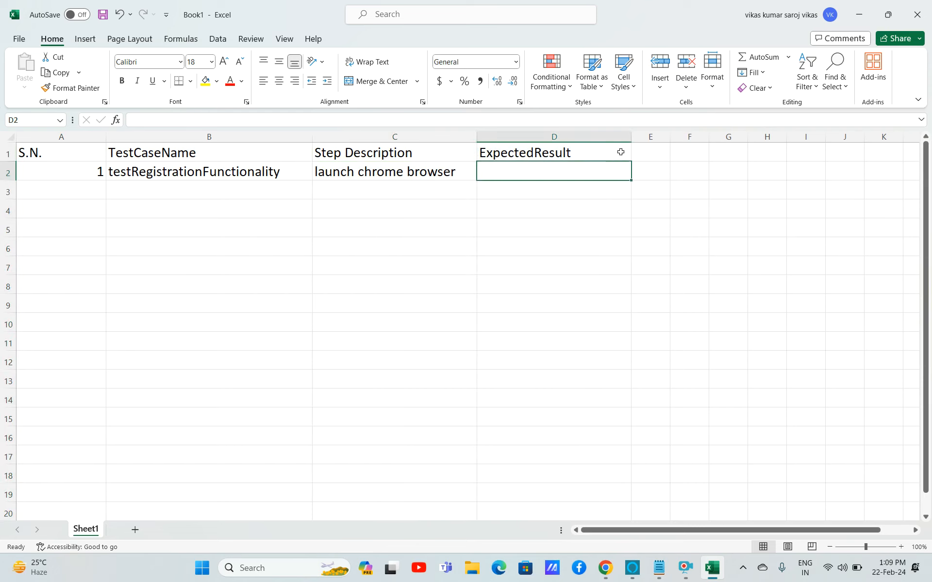
left_click_drag(631, 139, 809, 151)
Enter 'Chrome Browser should be opened' as the expected result in D2.
type("B")
key("BackSpace")
type("Chrom")
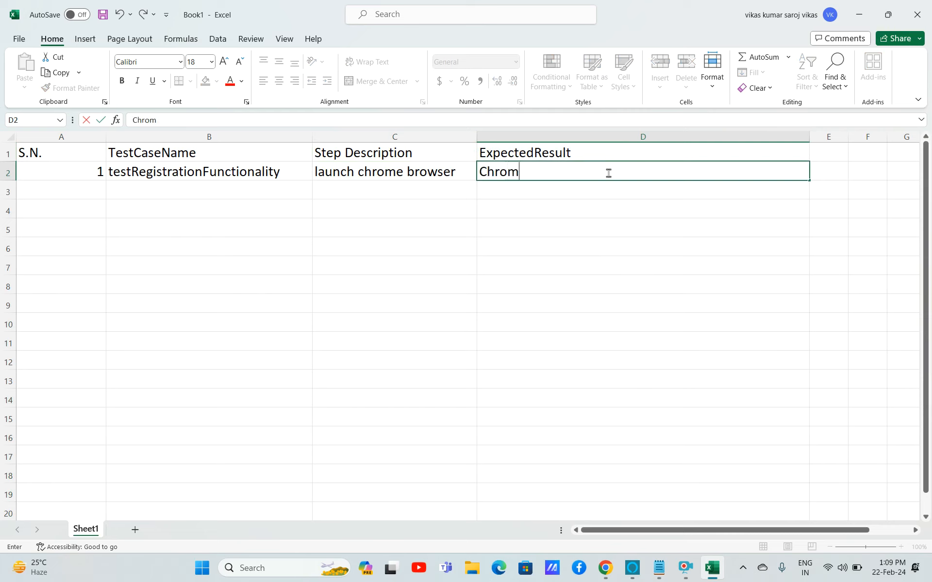
type("e Browser should")
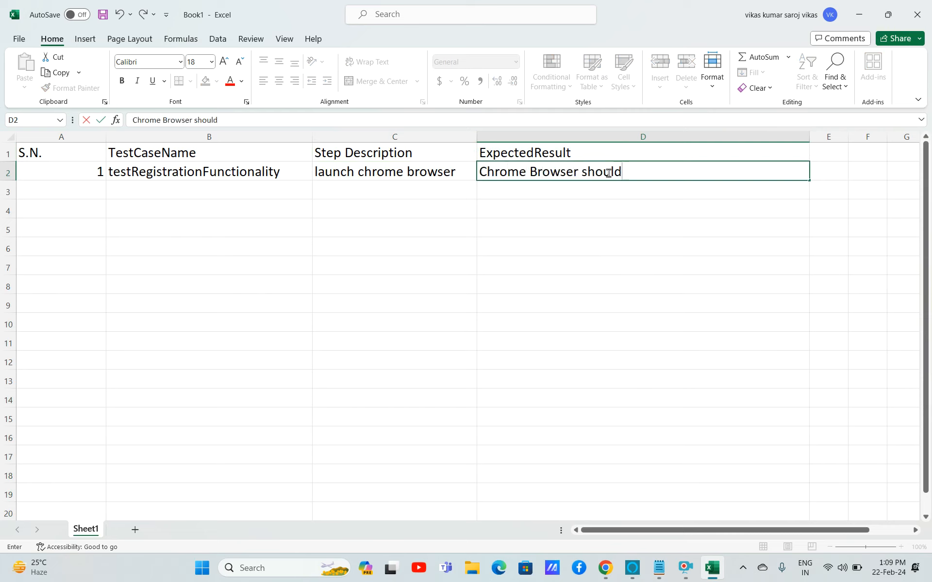
type(" open")
left_click(628, 173)
type("be opened")
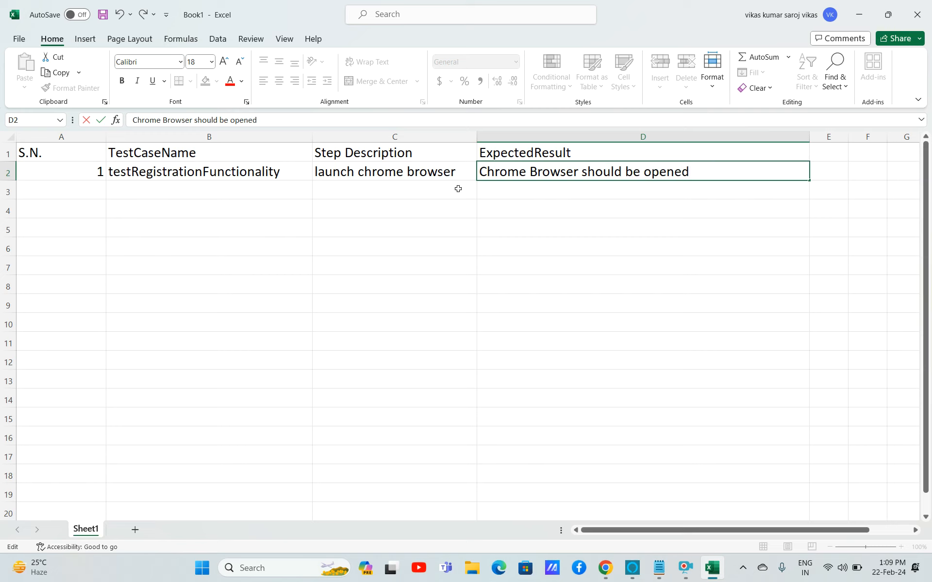
left_click(433, 189)
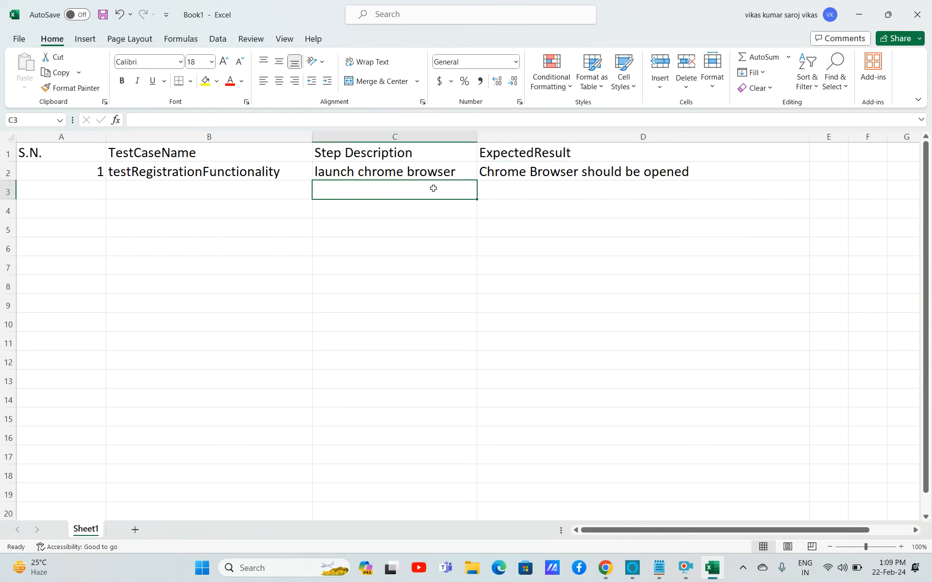
type("enter url https://fli")
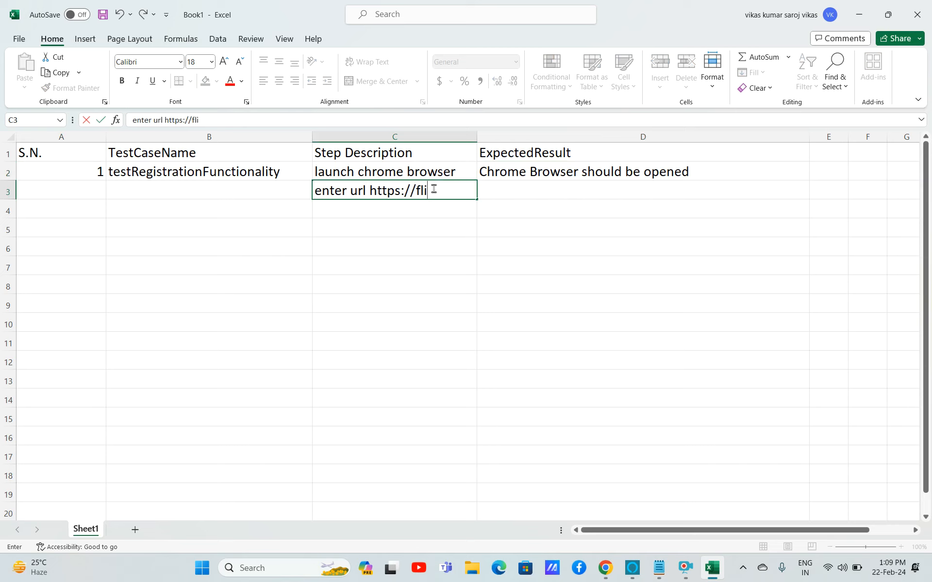
type("pkart.com")
left_click(439, 211)
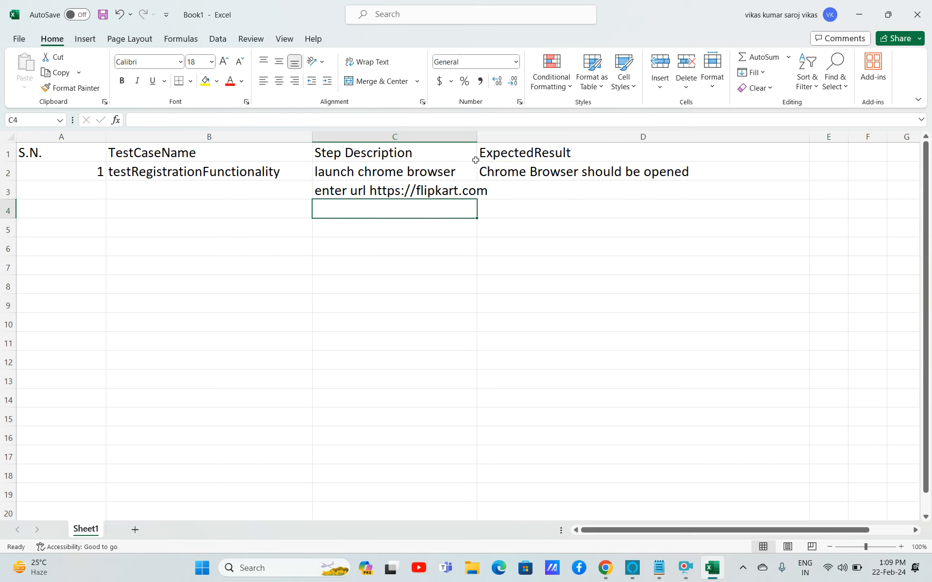
Widen column C to fit the URL step.
left_click(473, 138)
left_click_drag(475, 140, 503, 139)
left_click(476, 139)
left_click(457, 137)
Enter 'flipkart home page should be opened' as the expected result in D3.
left_click(570, 193)
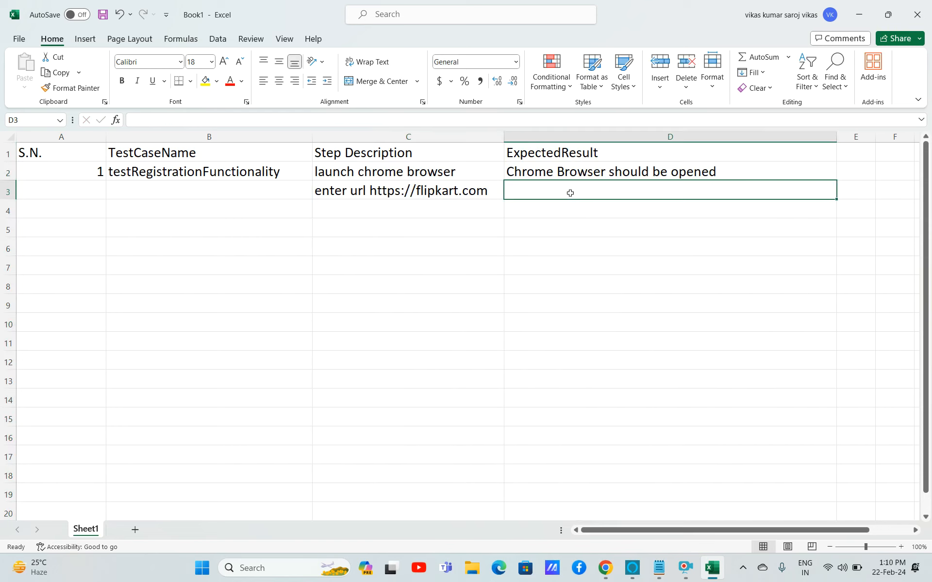
type("fli")
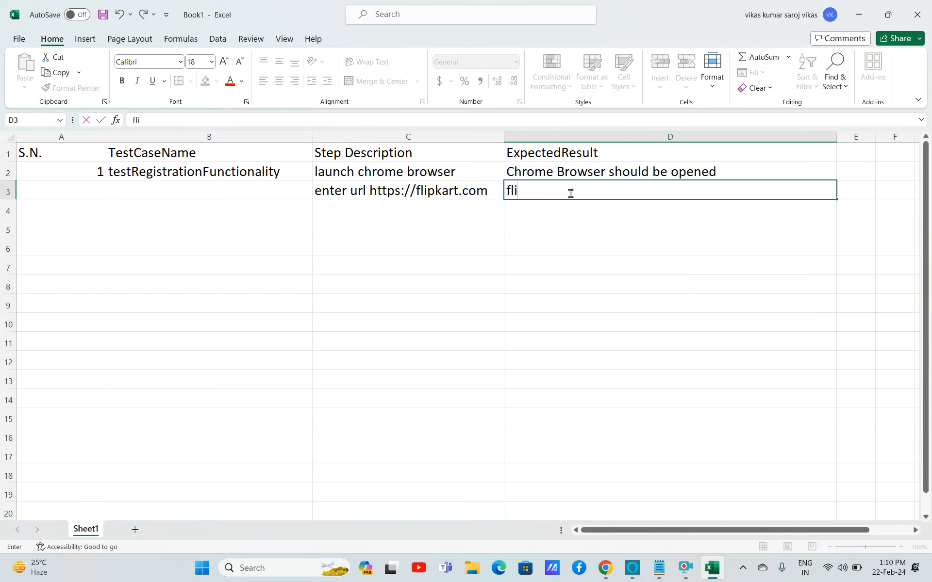
type("pkart home page")
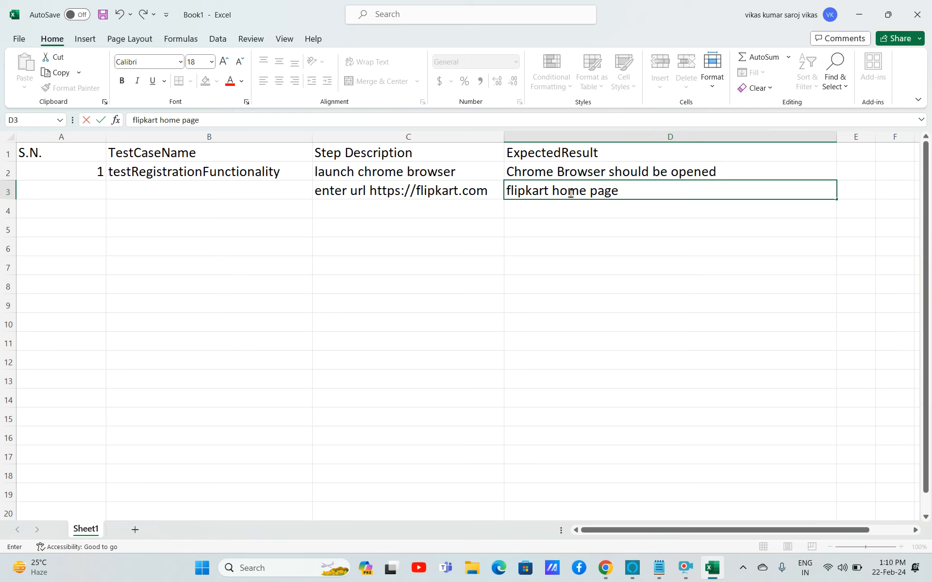
type(" should be opened")
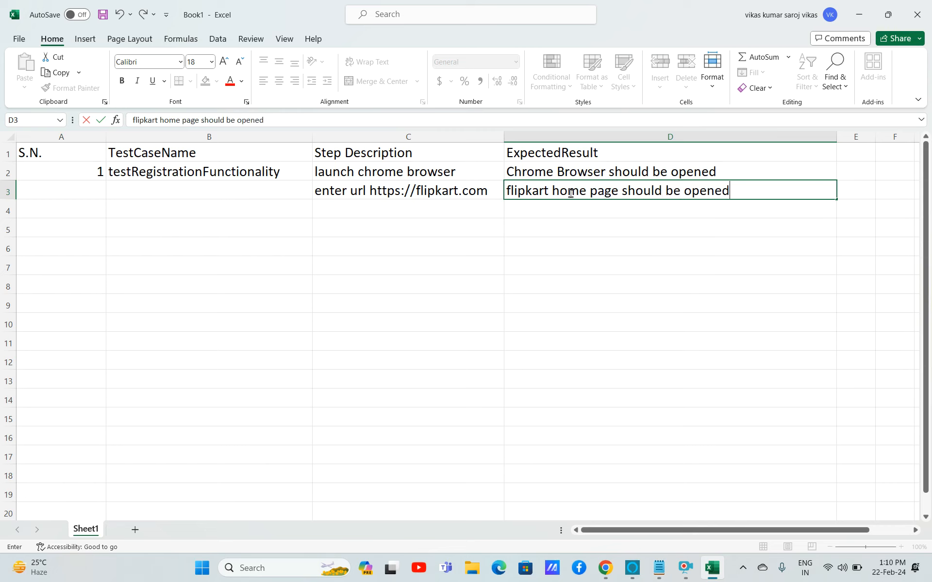
left_click(451, 207)
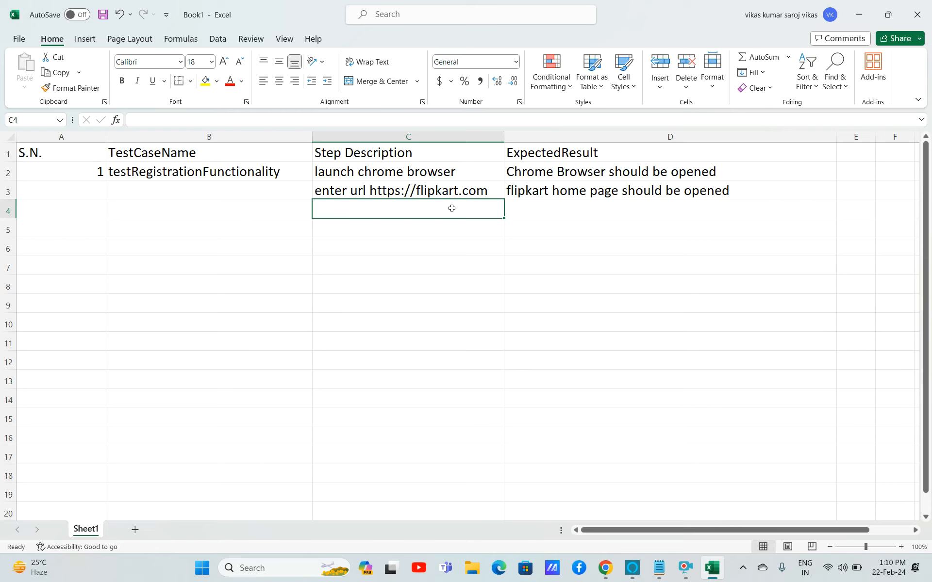
Enter 'click on registration' as the step description in C4.
type("click ")
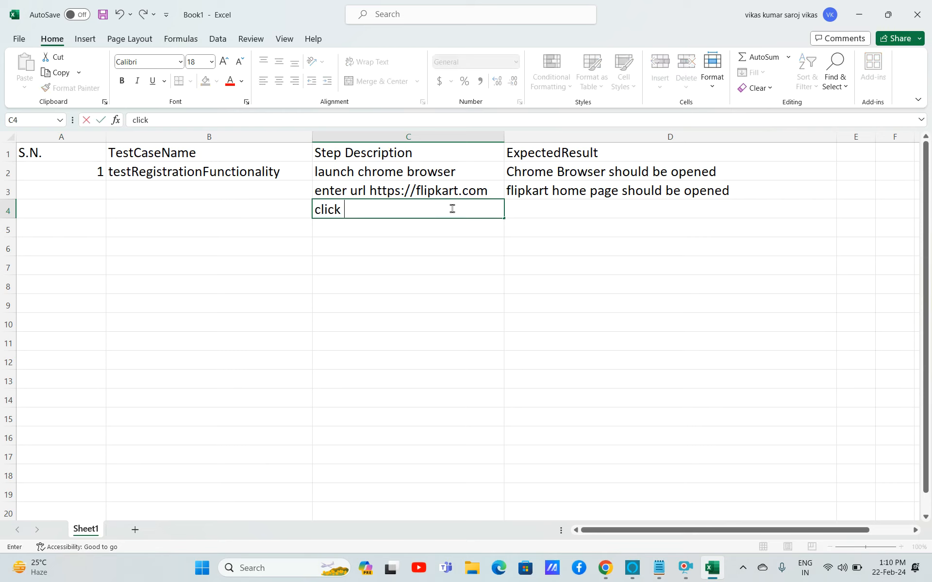
type("on registra")
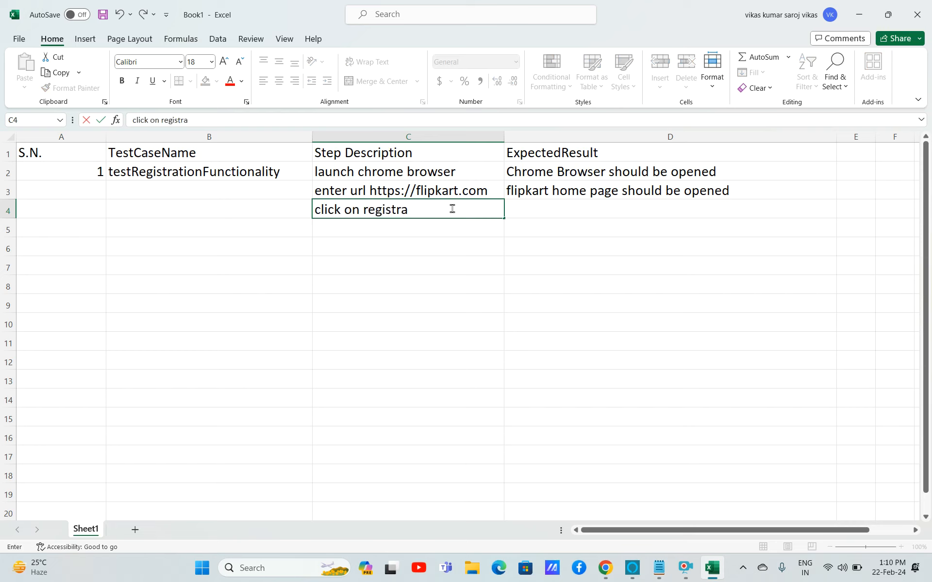
type("tion")
Switch to Chrome, zoom the page in, and open the Screen Recorder API page.
left_click(605, 567)
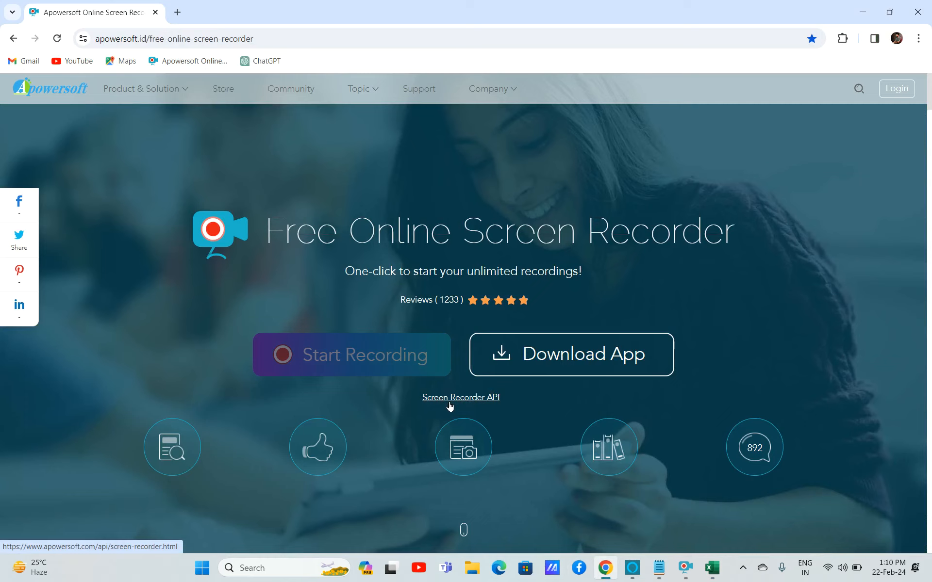
key("ctrl+equal")
key("ctrl+equal")
key("ctrl+equal")
key("ctrl+equal")
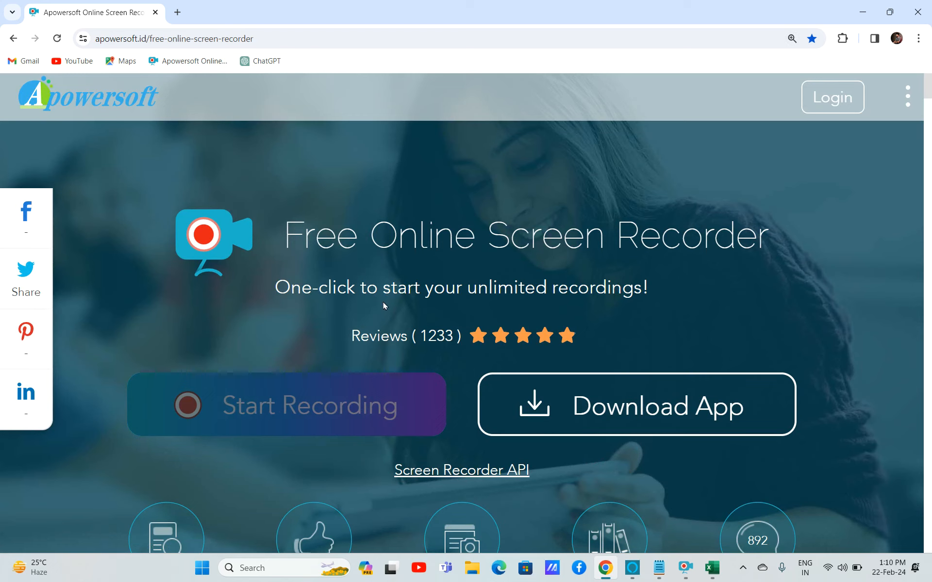
left_click(467, 473)
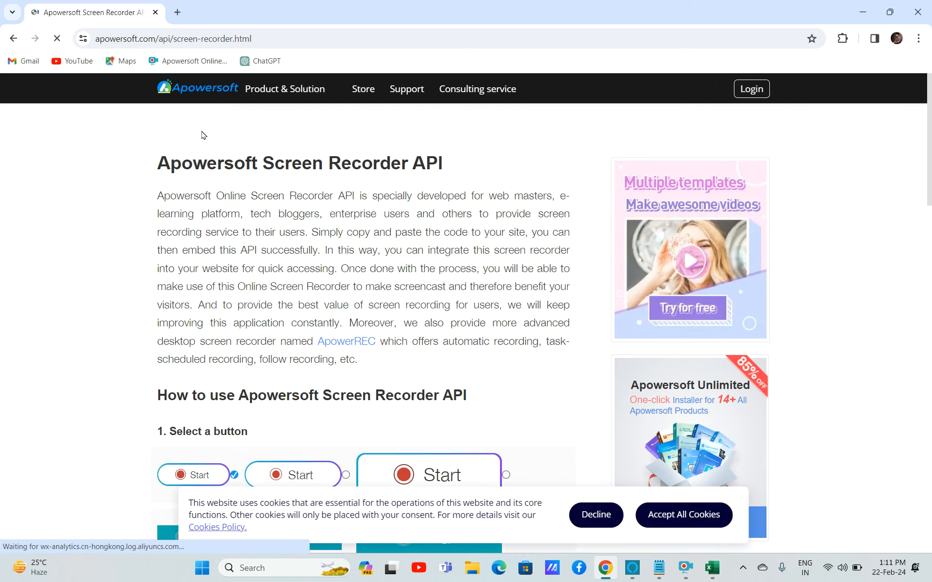
Return to the spreadsheet and extend the C4 step description to 'click on registration link'.
left_click(14, 39)
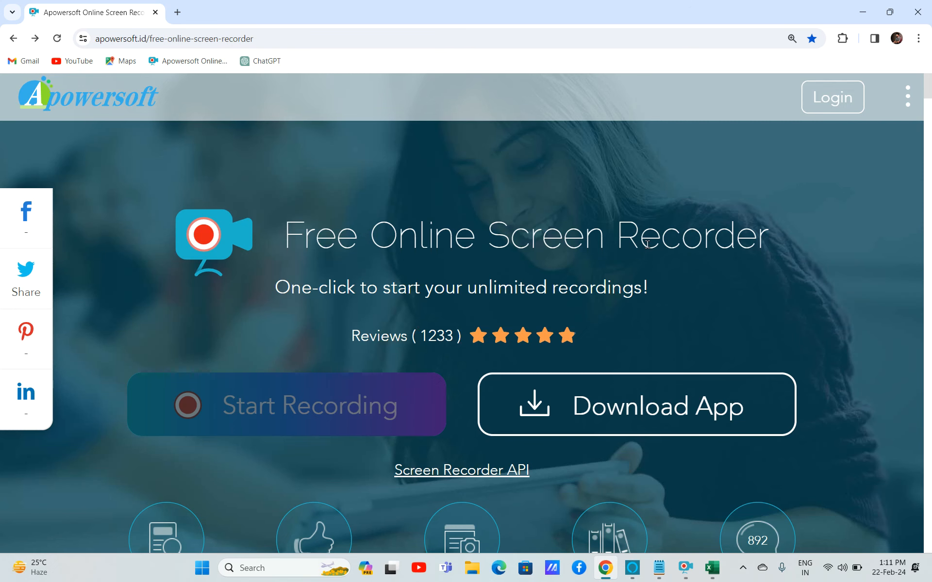
key("alt+Tab")
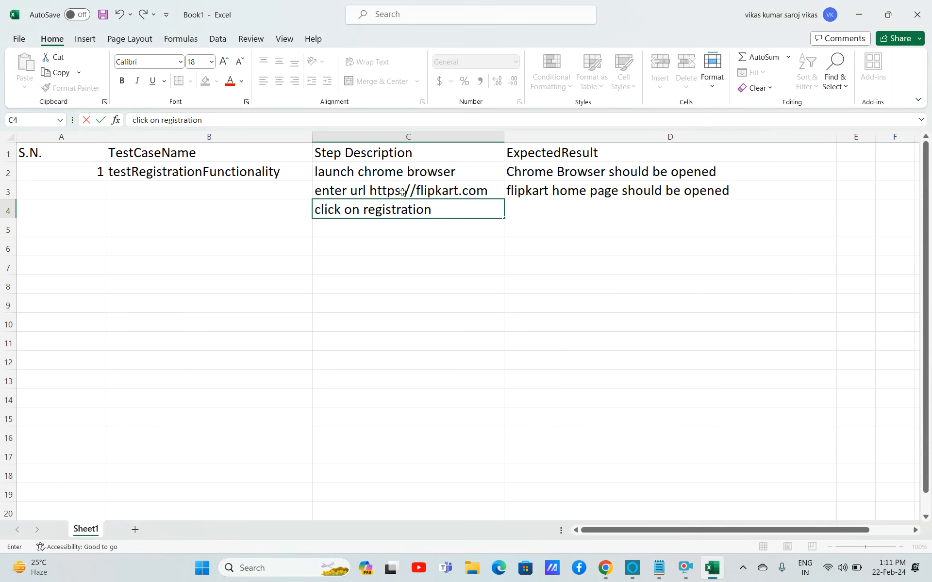
type("link")
key("alt+Tab")
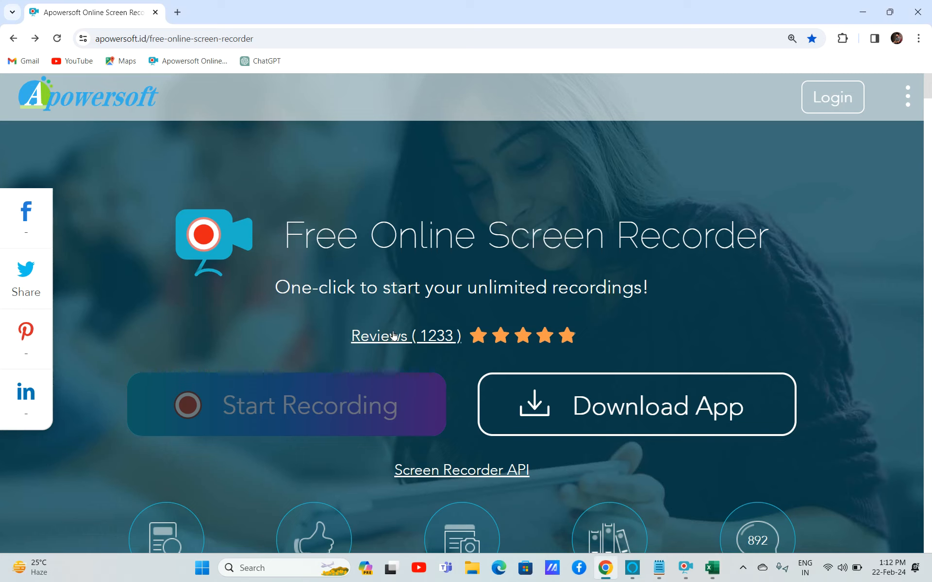
key("alt+Tab")
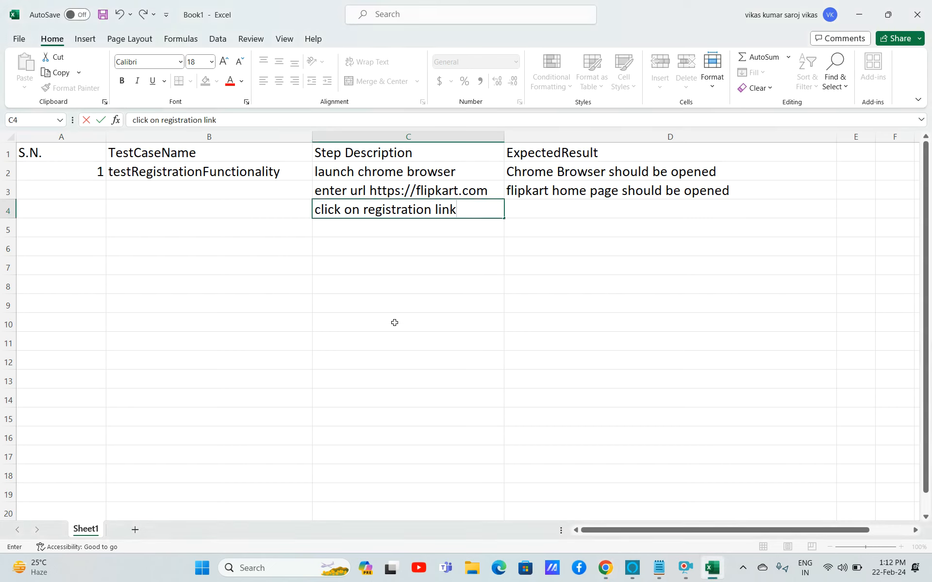
Enter 'registration page should be opened' as the expected result in D4.
left_click(517, 214)
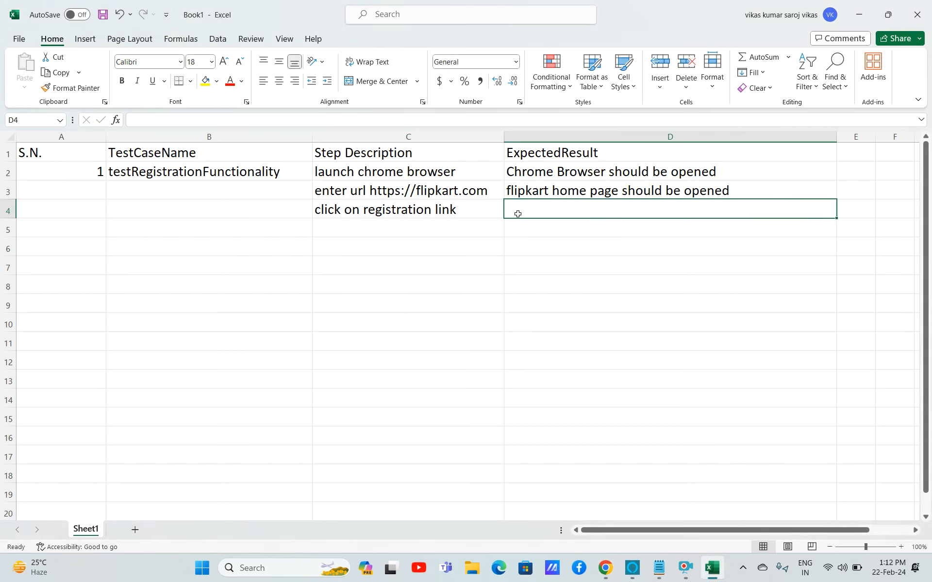
type("regi")
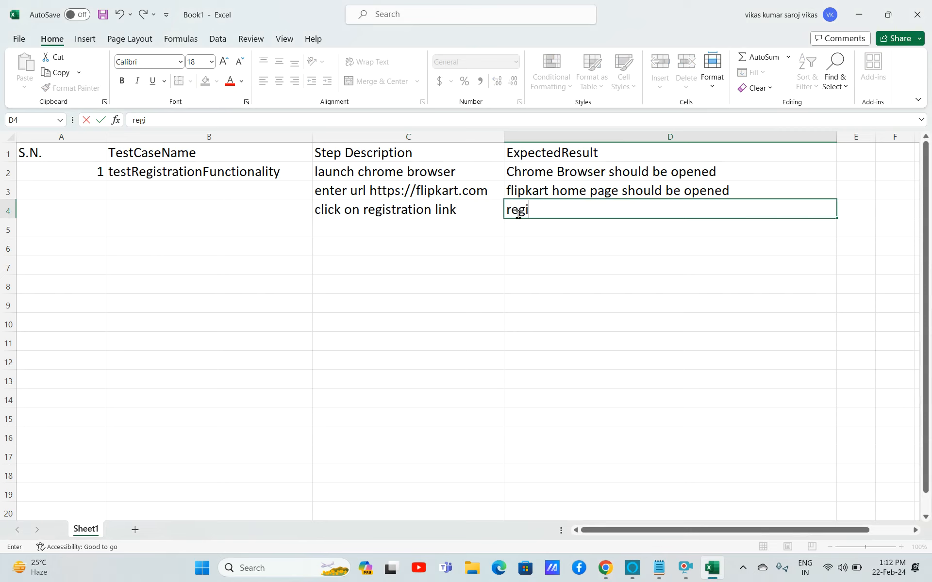
type("sta=")
key("BackSpace")
key("BackSpace")
type("ration page")
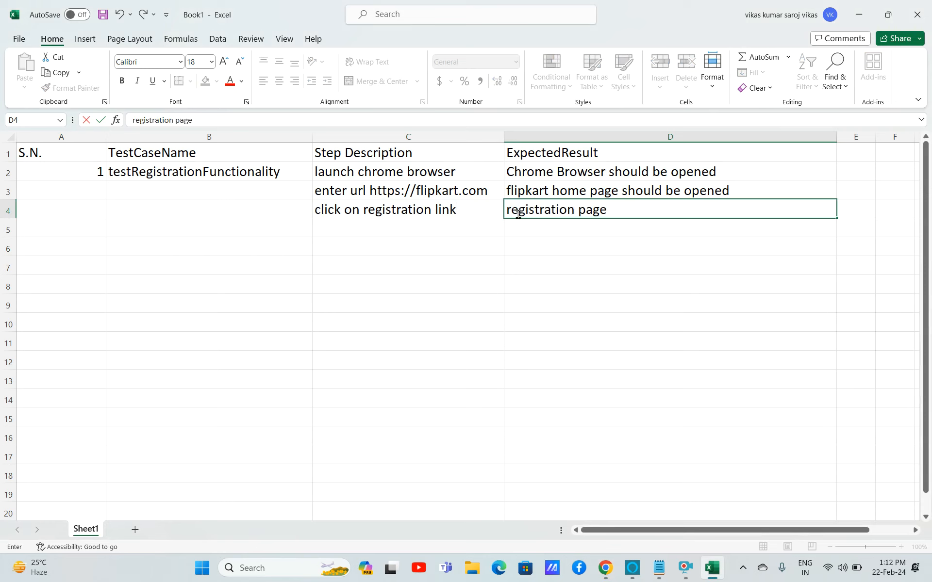
type(" should be opened")
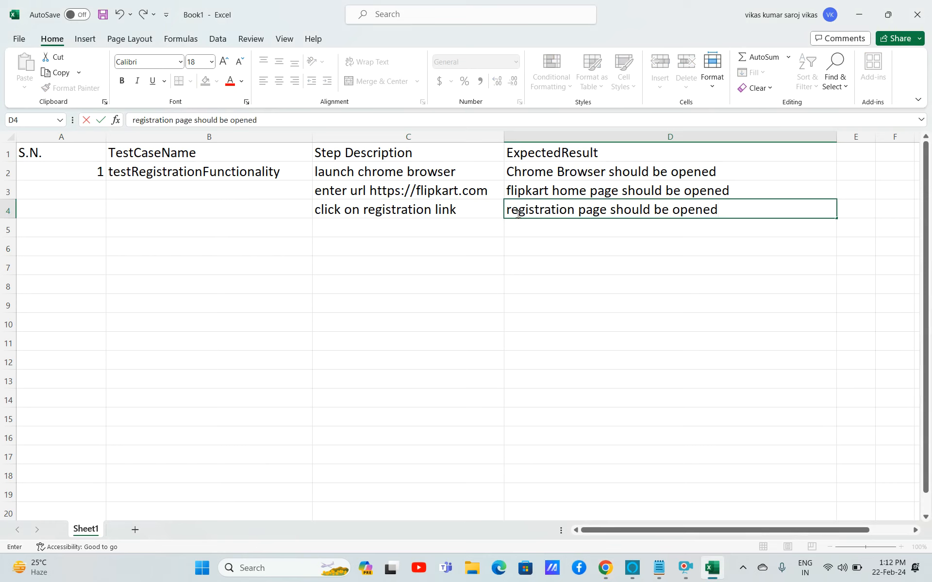
Enter 'enter firstname' as the step description in C5.
left_click(450, 224)
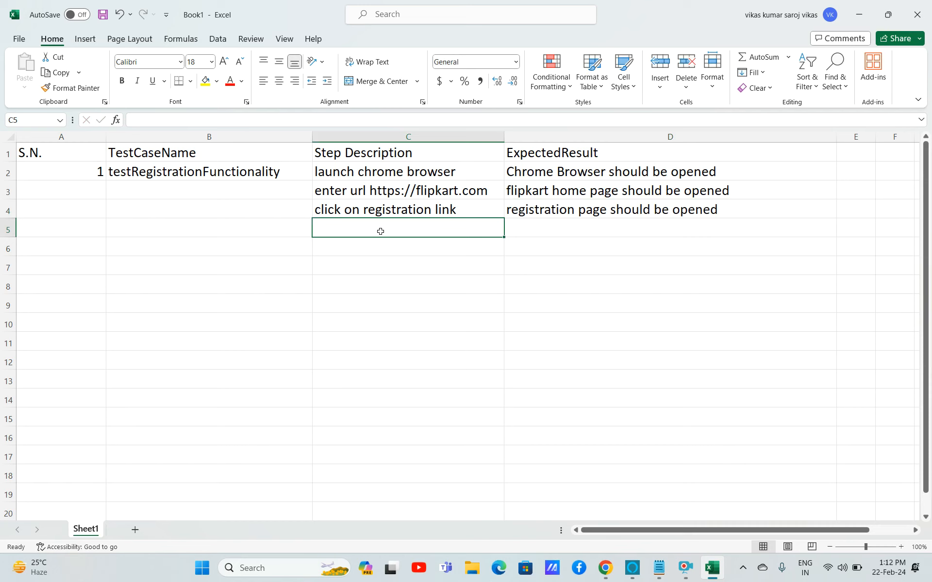
type("en")
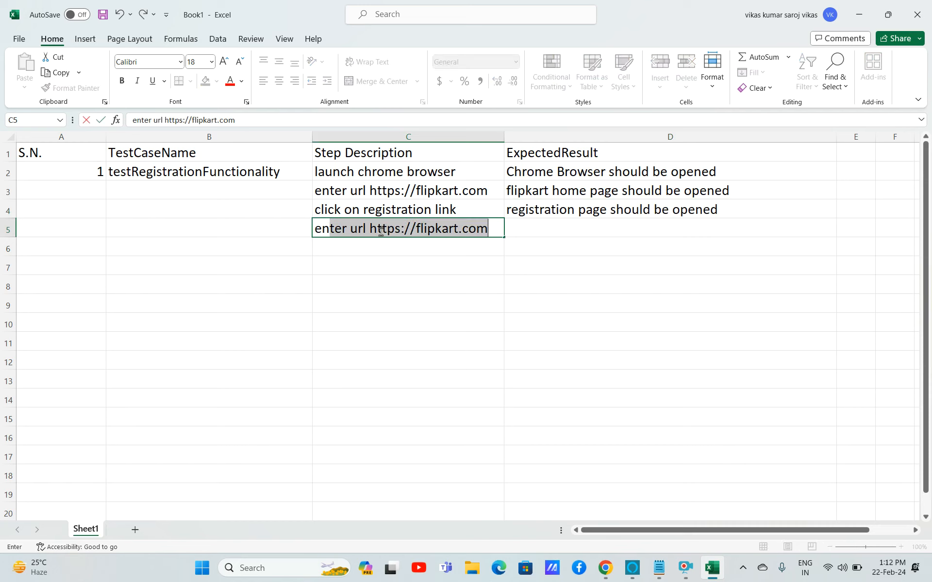
type("ter firstname")
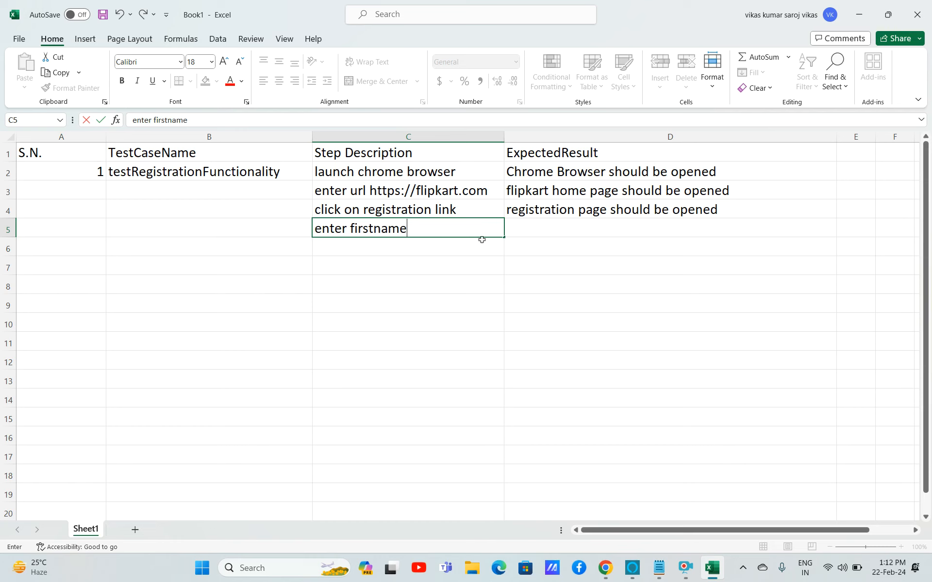
key("Return")
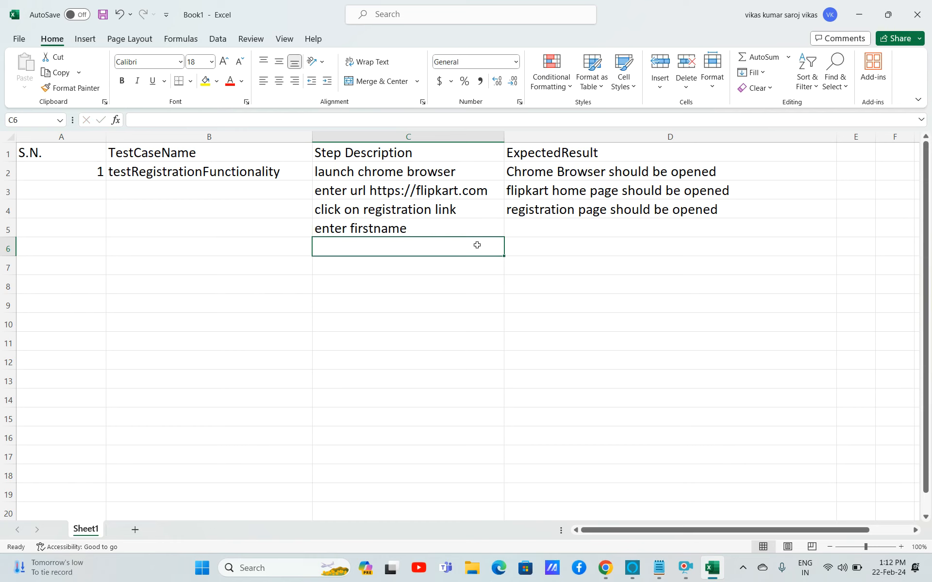
Enter 'firstname should be visible' as the expected result in D5.
left_click(565, 225)
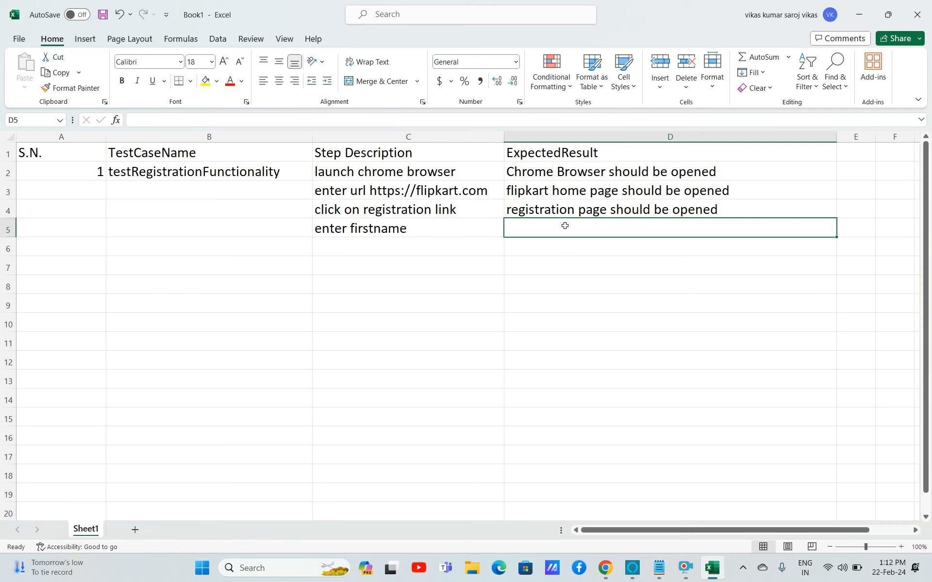
type("firstname")
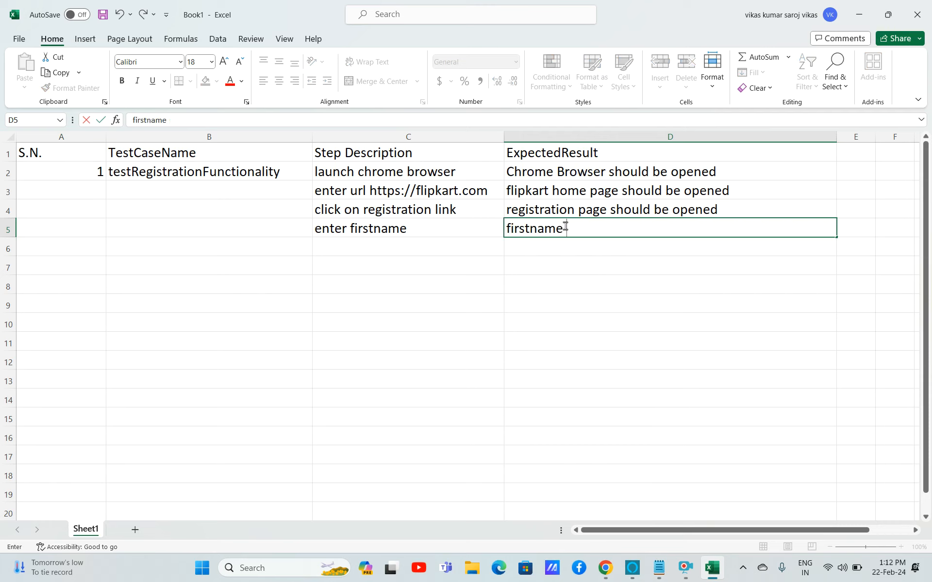
type(" should be")
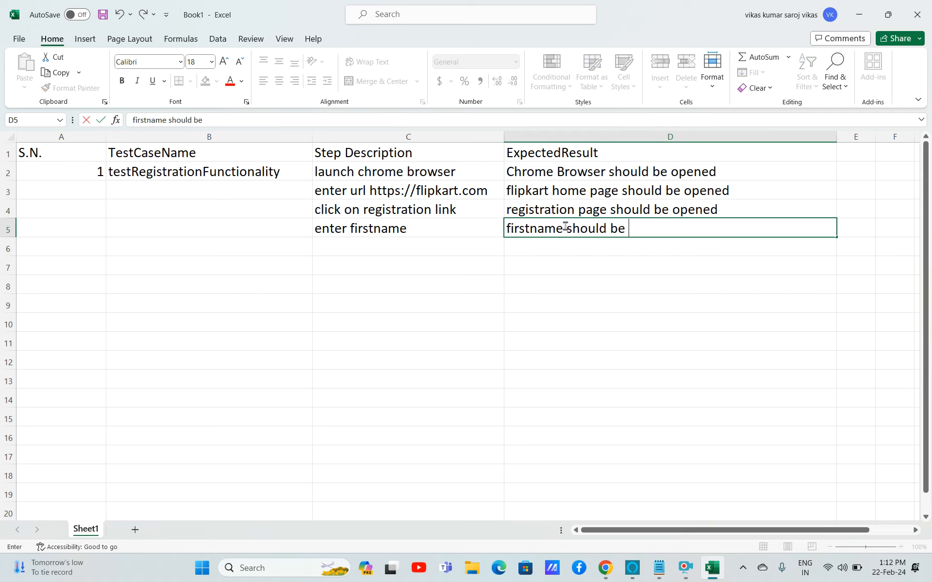
type(" visible")
left_click(431, 249)
left_click(392, 232)
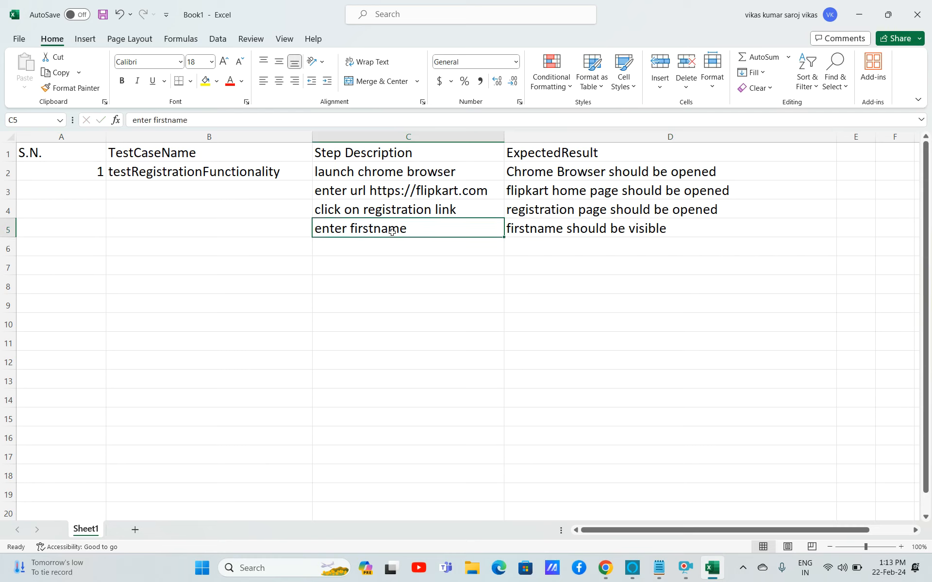
left_click(377, 243)
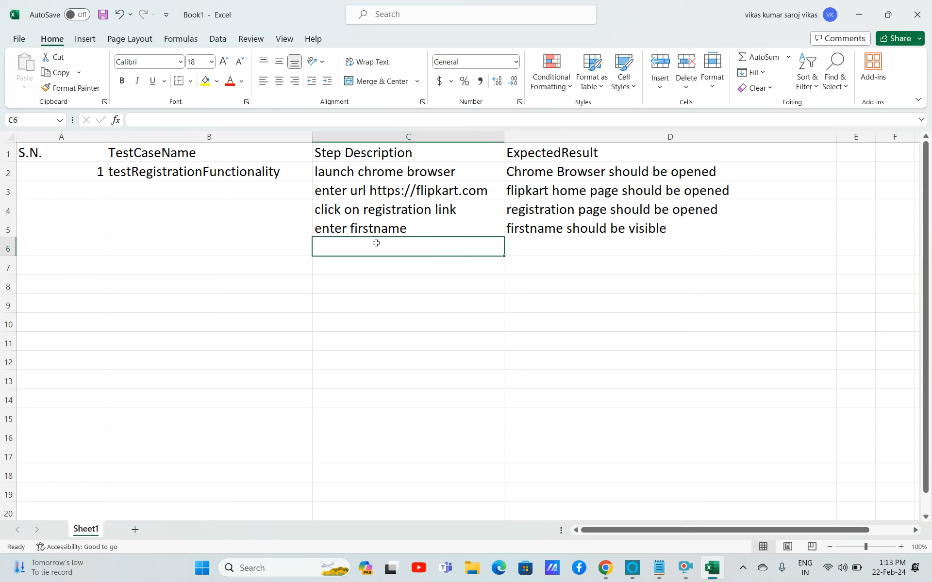
left_click(418, 232)
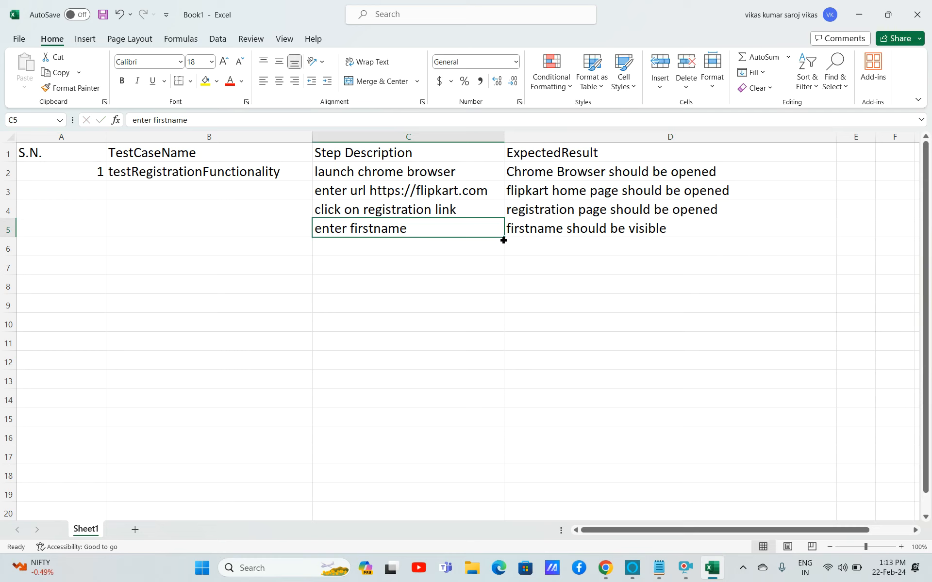
mouse_move(506, 238)
left_mouse_down()
mouse_move(505, 245)
mouse_move(503, 238)
left_mouse_up()
Enter 'enter lastname' as the step description in C6.
left_click(453, 245)
type("ent")
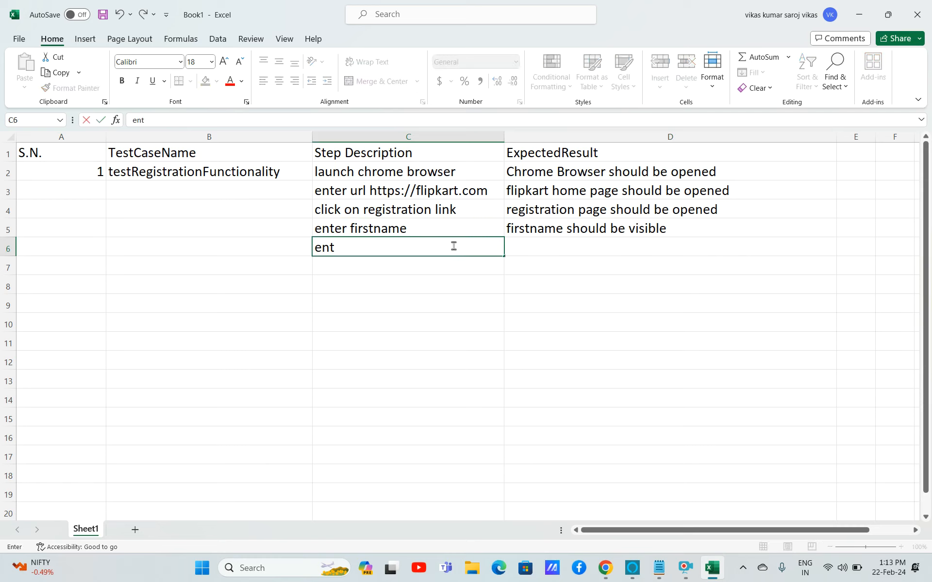
type("er lastname")
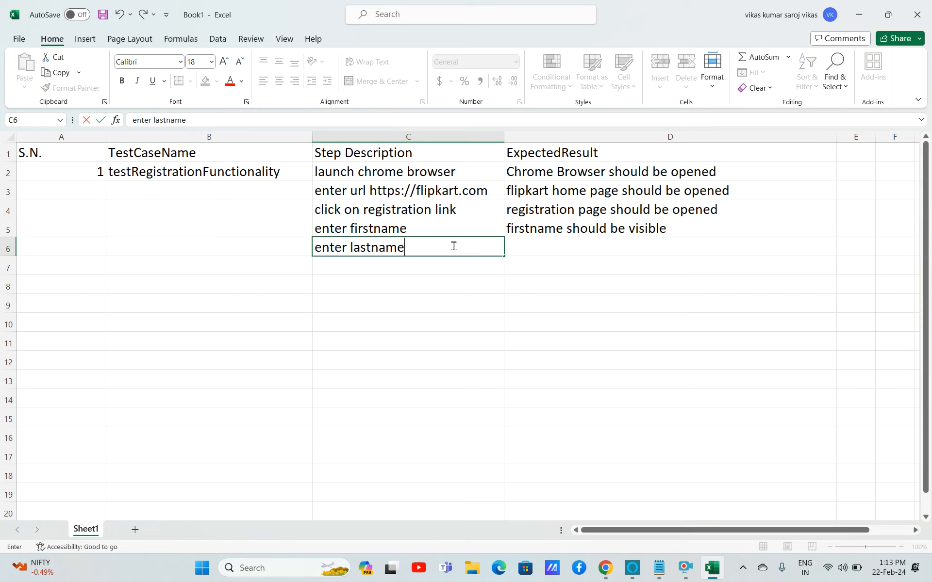
left_click(527, 247)
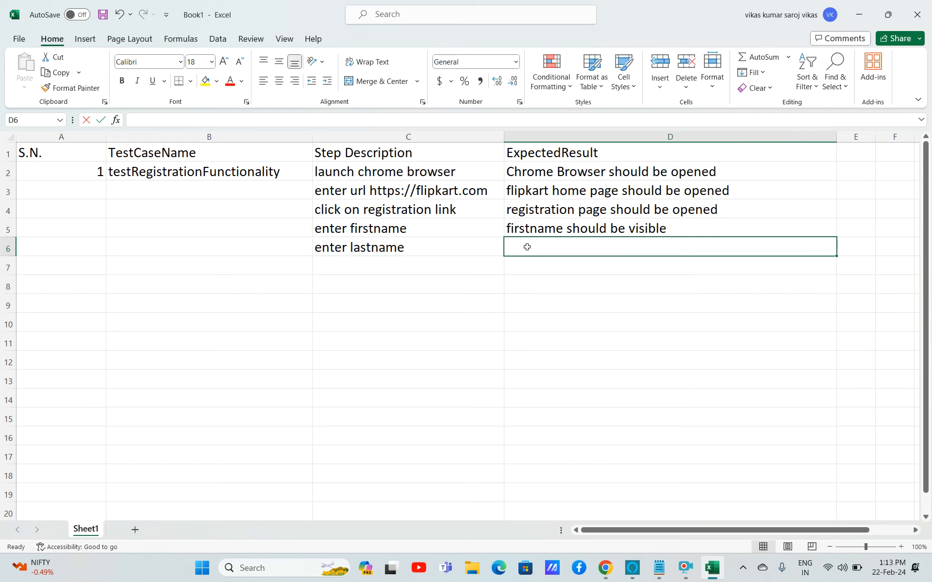
type("lastname")
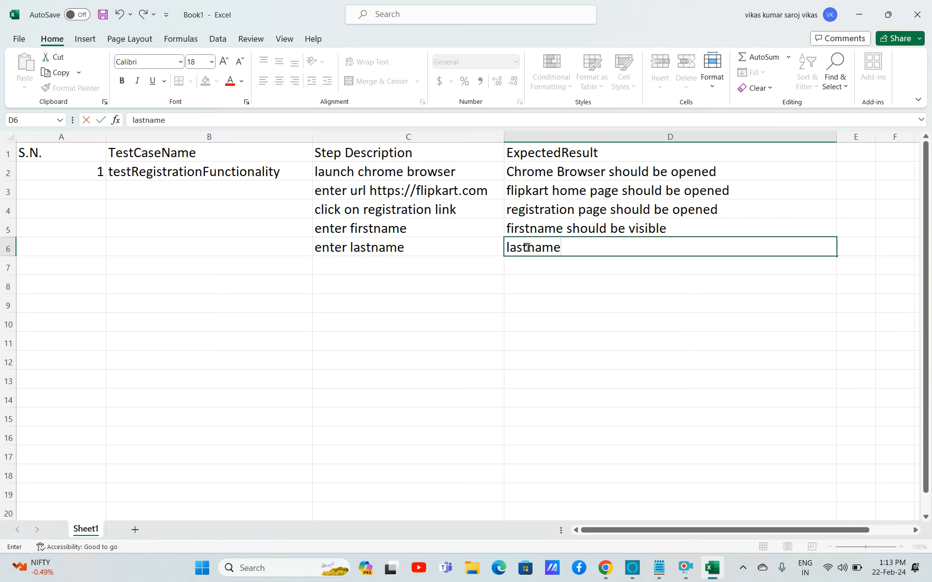
key("BackSpace")
key("BackSpace")
key("BackSpace")
key("BackSpace")
key("BackSpace")
key("BackSpace")
key("BackSpace")
key("BackSpace")
key("BackSpace")
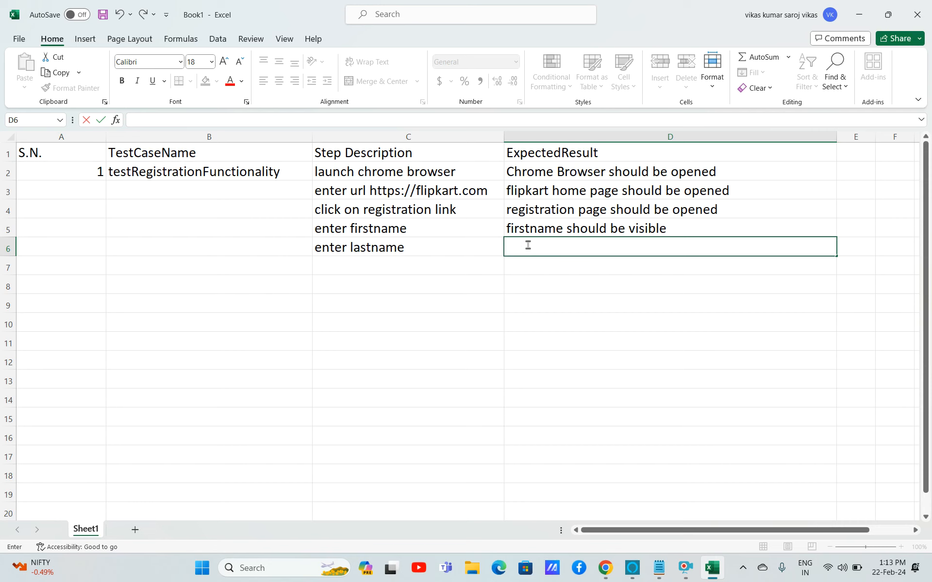
Copy D5's expected result into D6 and change it to 'lastname should be visible'.
left_click(543, 233)
key("ctrl+c")
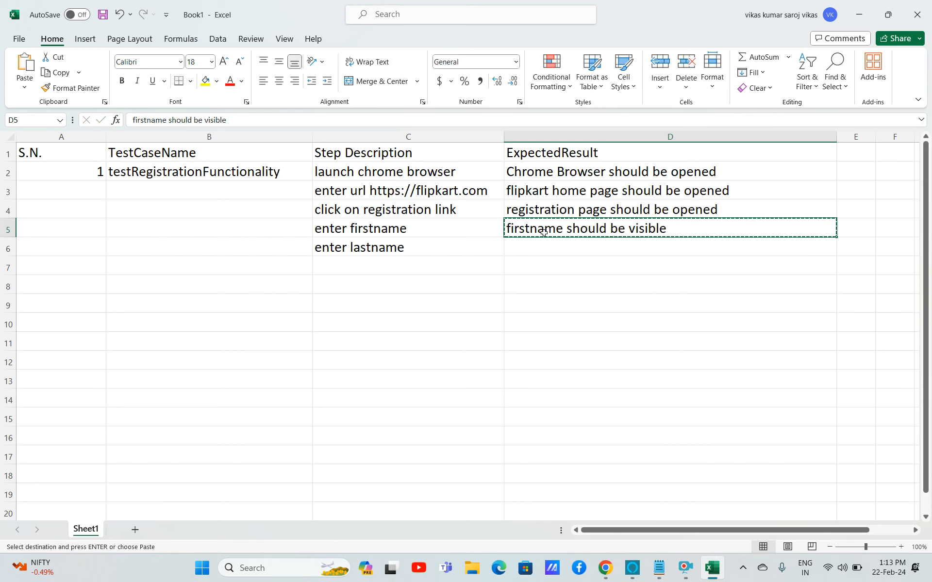
key("Down")
key("ctrl+v")
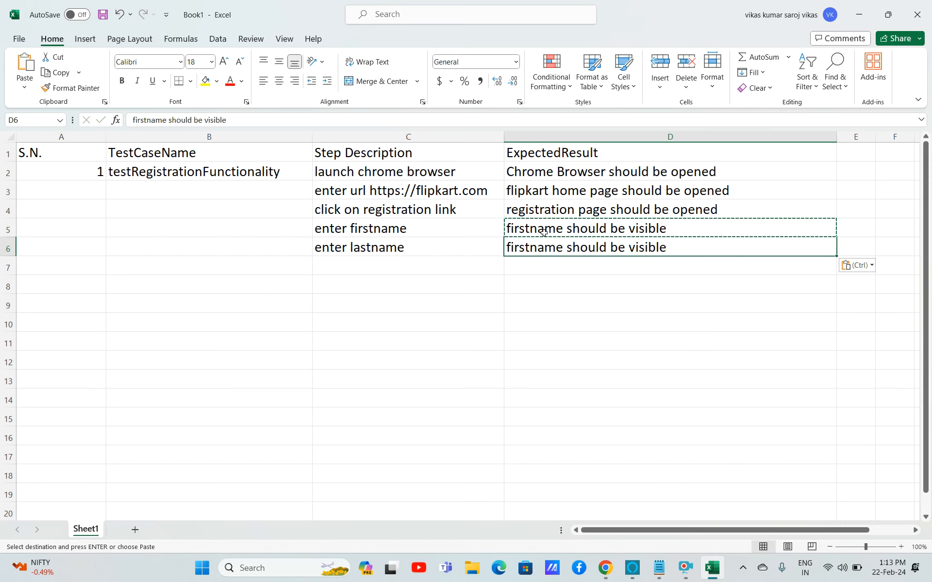
key("Escape")
double_click(532, 246)
key("BackSpace")
key("BackSpace")
key("BackSpace")
key("BackSpace")
key("BackSpace")
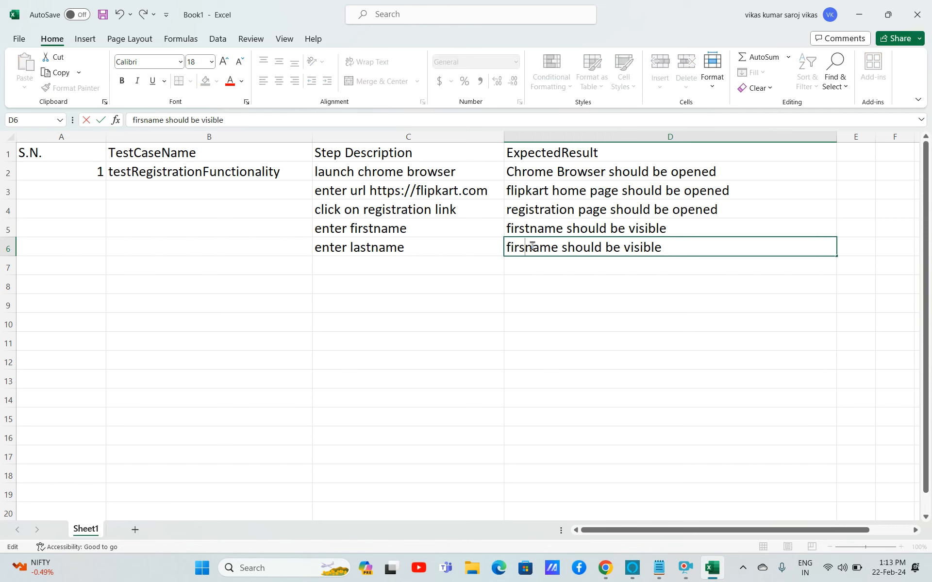
type("last")
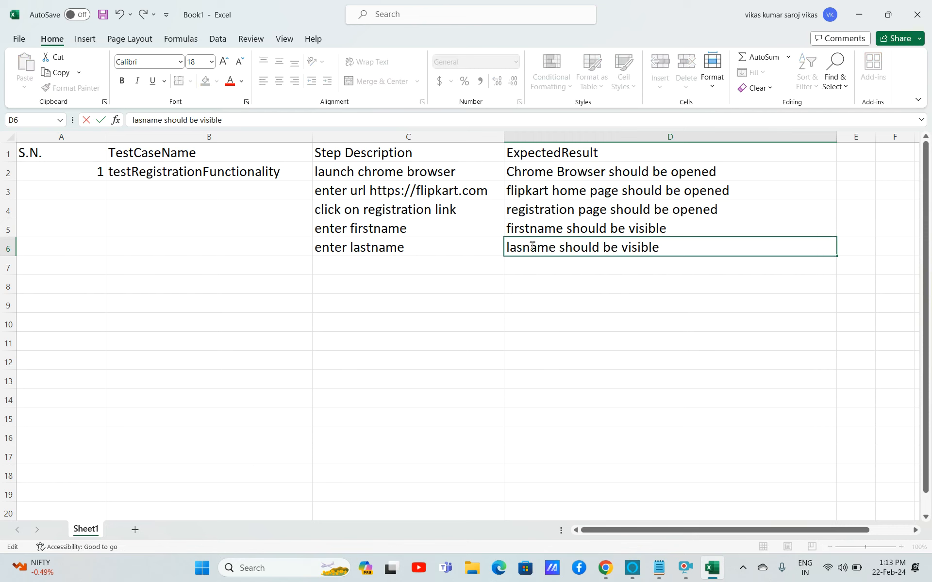
Enter 'enter username' as the step description in C7.
left_click(408, 269)
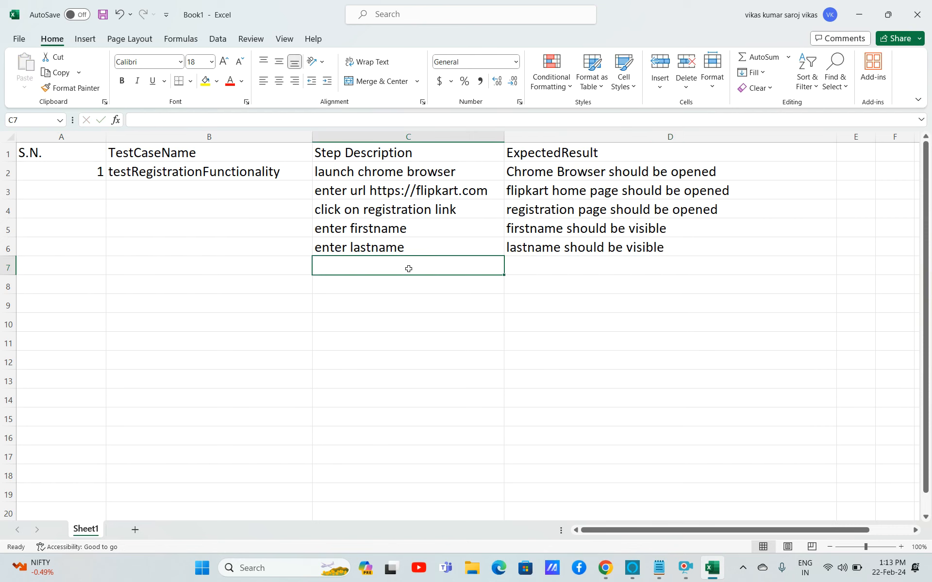
type("enter username")
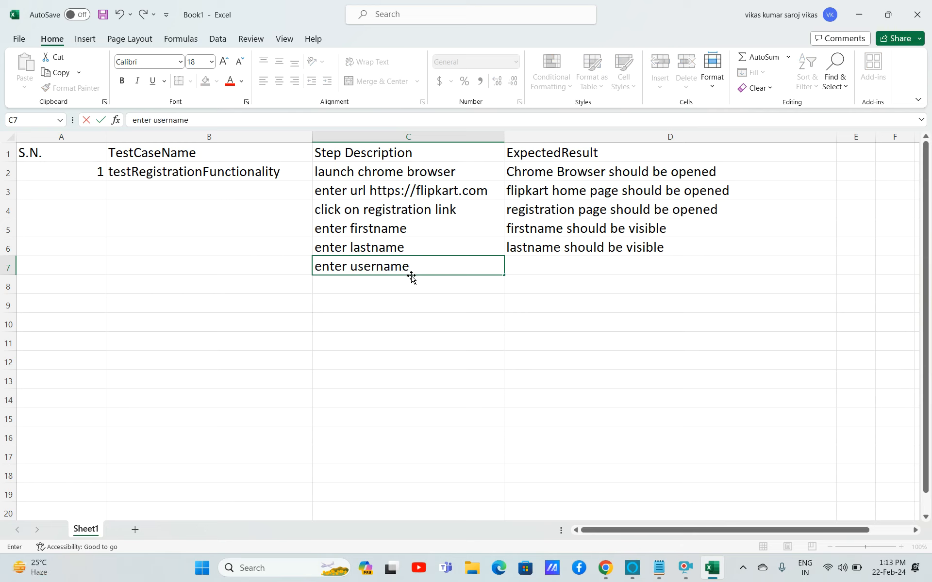
left_click(526, 268)
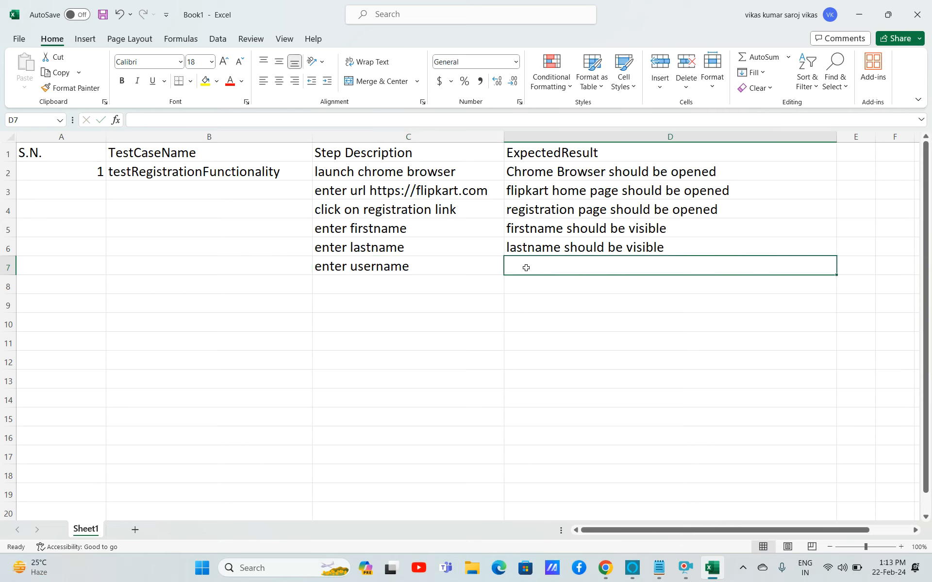
type("ente")
key("BackSpace")
key("BackSpace")
key("BackSpace")
key("BackSpace")
type("user")
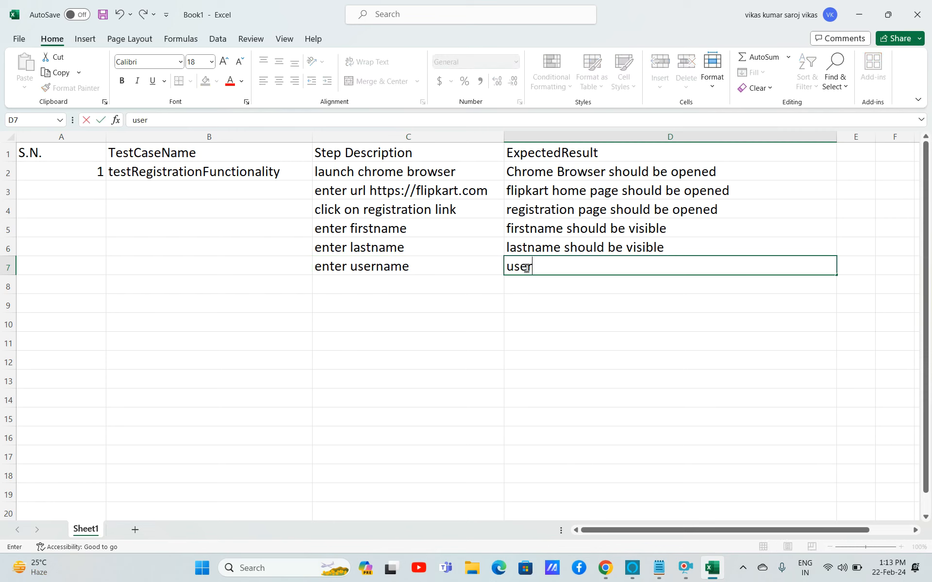
Copy D6's expected result into D7 and change it to 'username should be visible'.
left_click(556, 250)
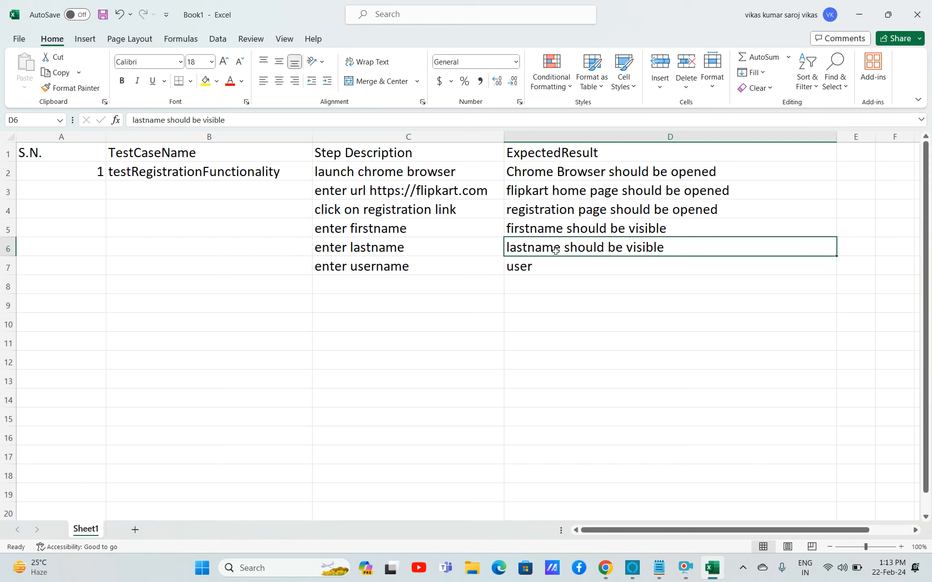
key("ctrl+c")
key("Down")
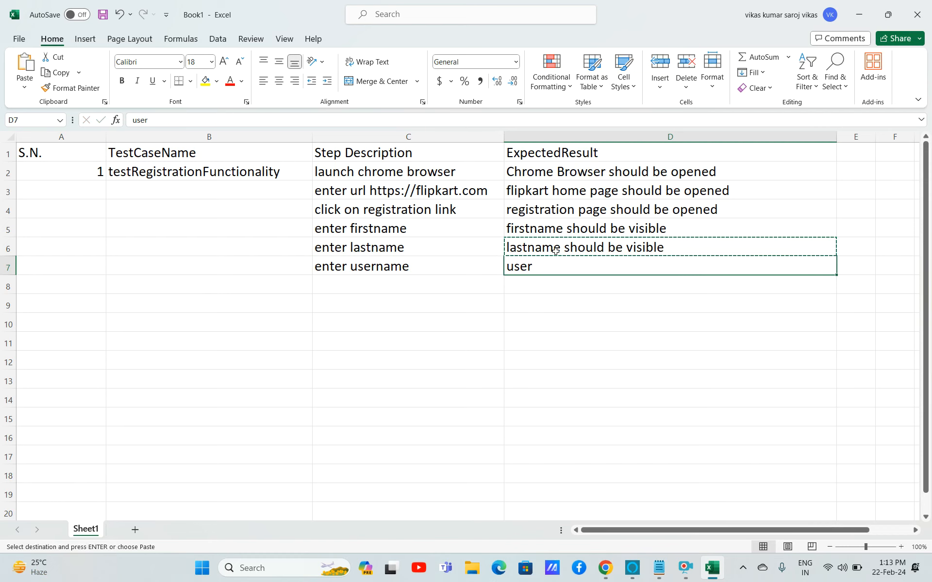
key("ctrl+v")
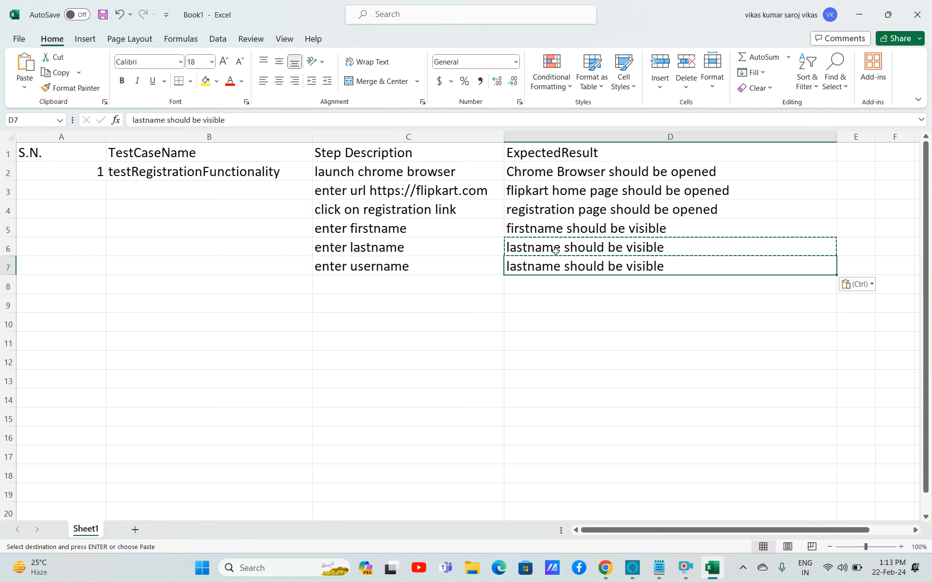
double_click(529, 267)
key("BackSpace")
key("BackSpace")
key("BackSpace")
key("BackSpace")
type("user")
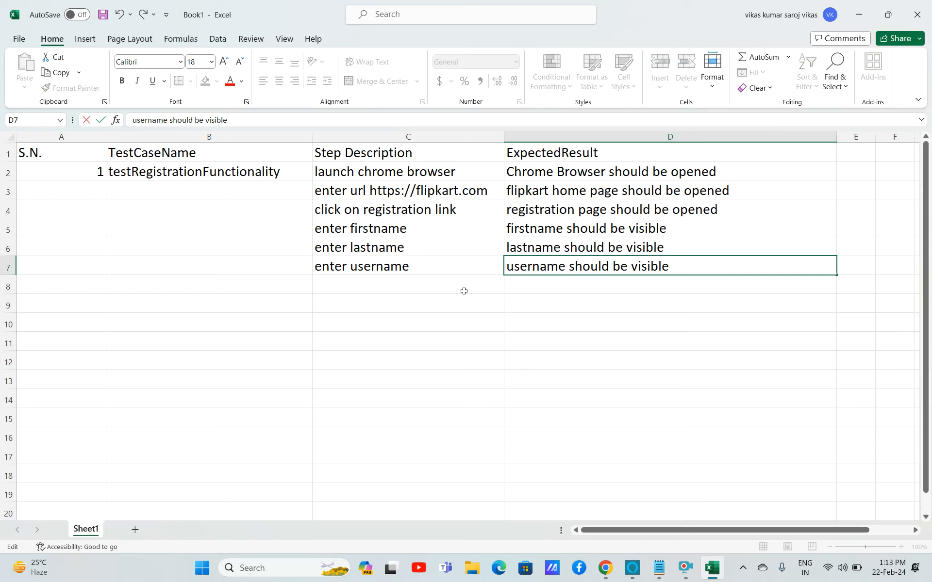
Change C7's step description to 'enter unique username'.
double_click(342, 266)
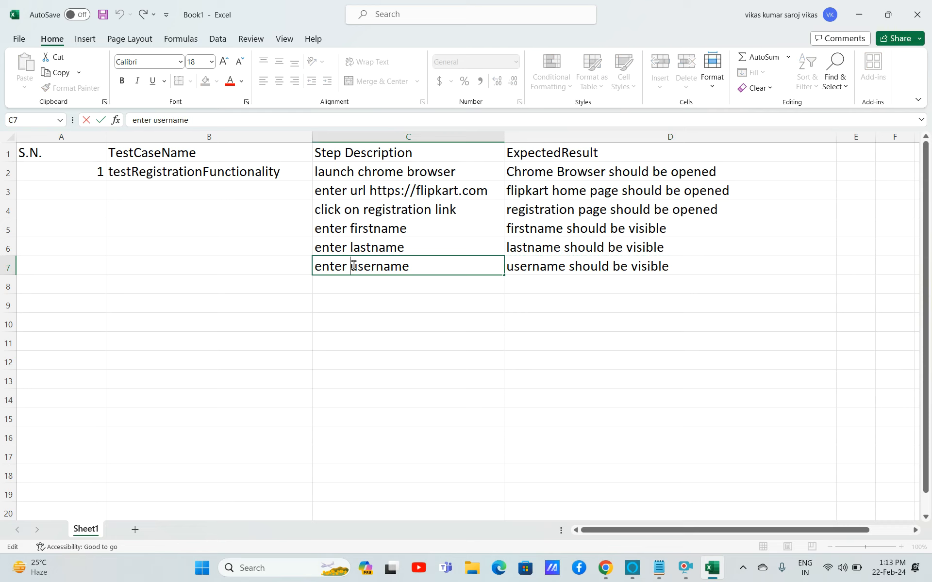
type("unique")
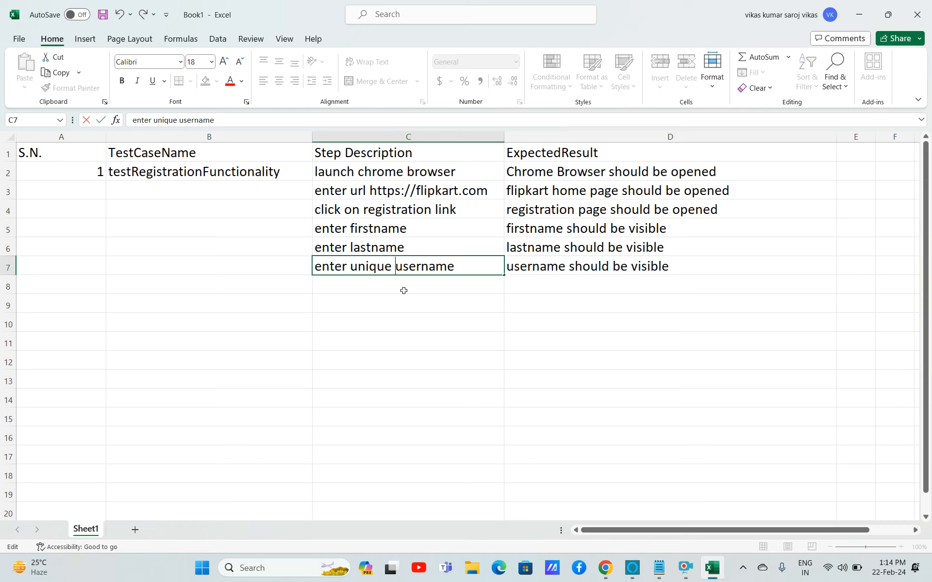
left_click(403, 289)
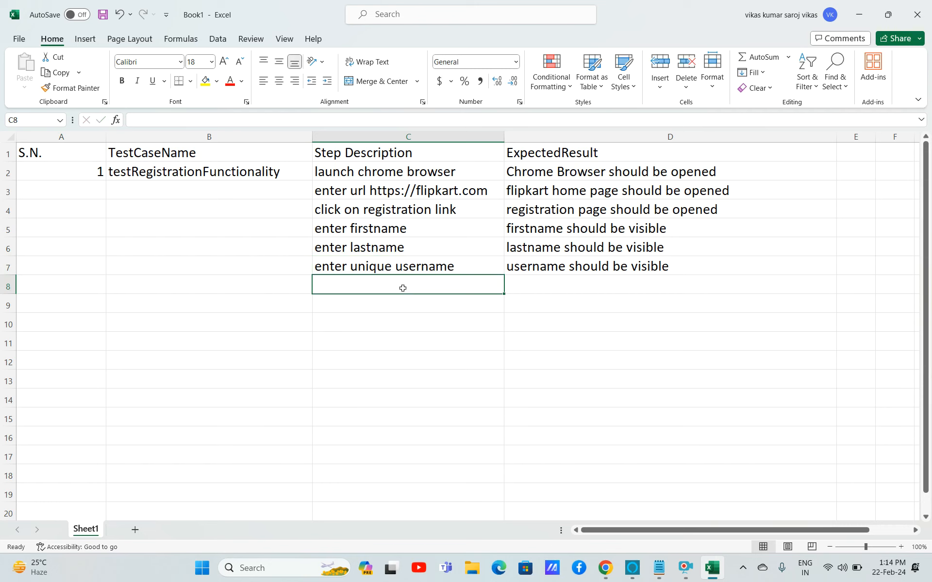
Save the workbook as TestCase on the Desktop as an Excel Workbook.
key("ctrl+s")
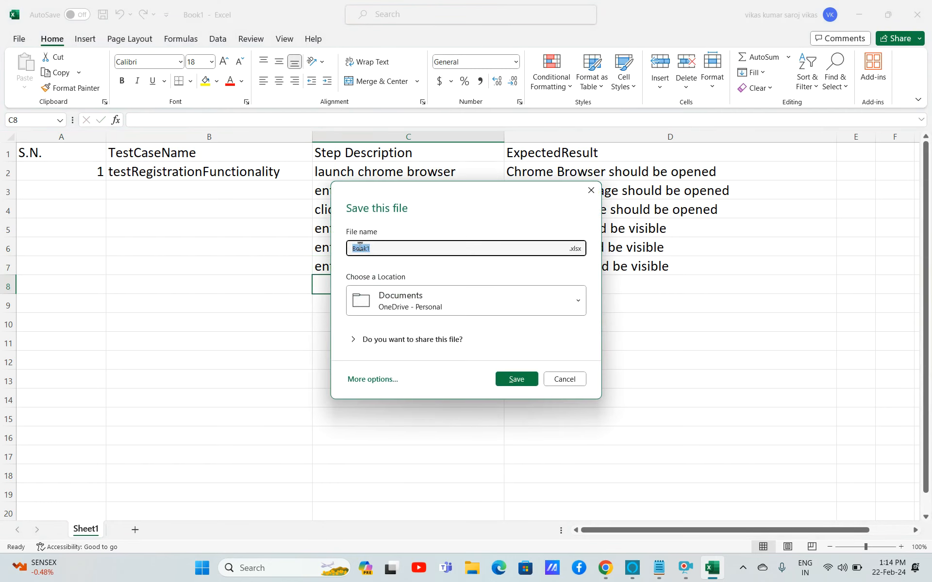
type("TestCase")
left_click(378, 379)
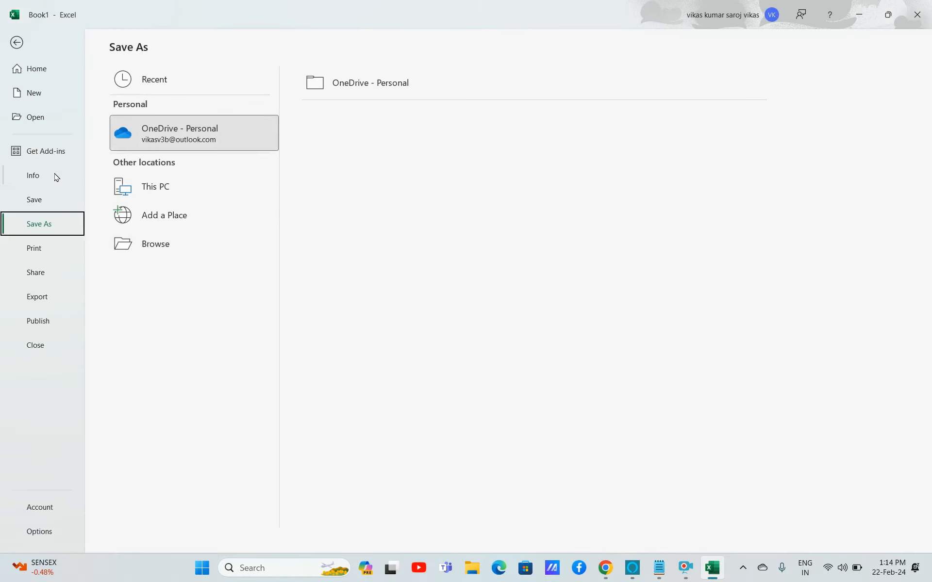
left_click(154, 244)
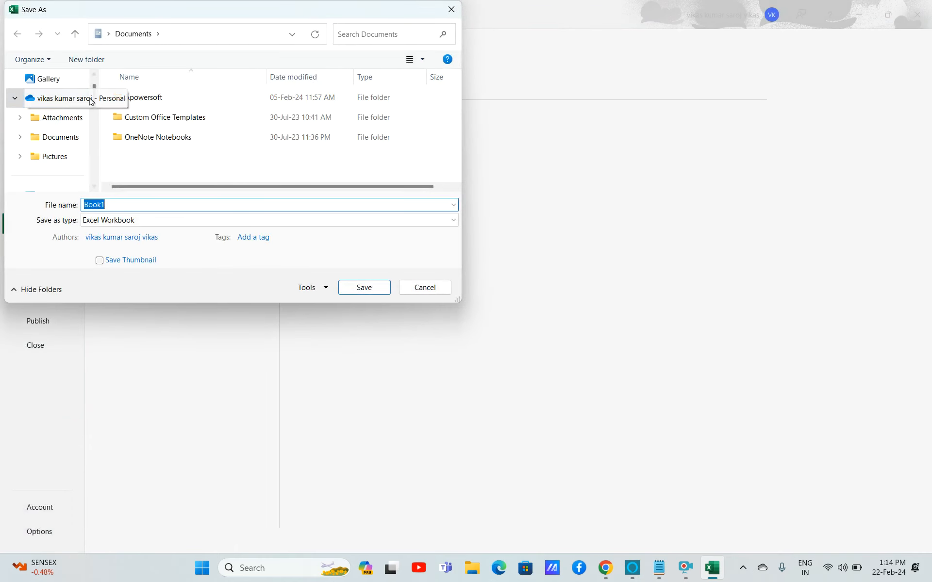
left_click(94, 75)
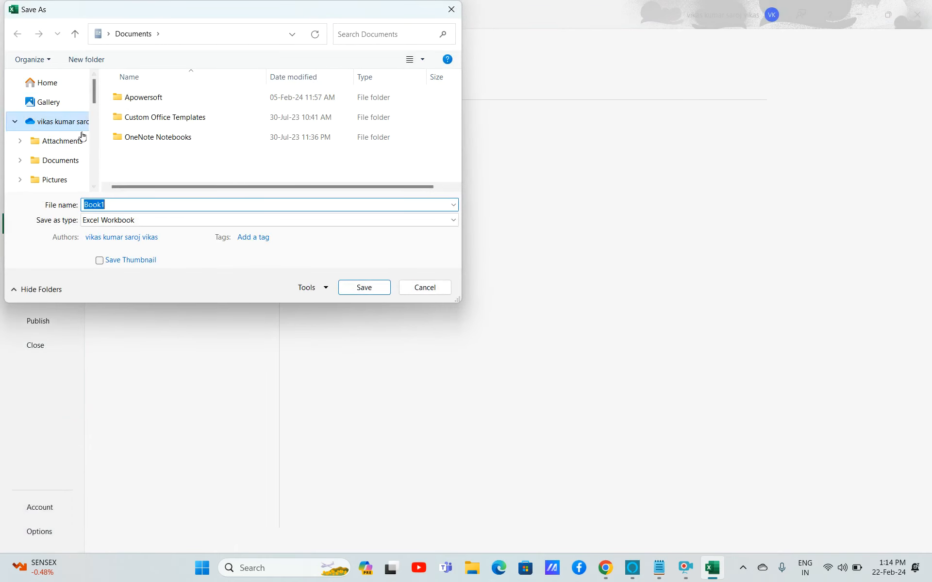
left_click(49, 86)
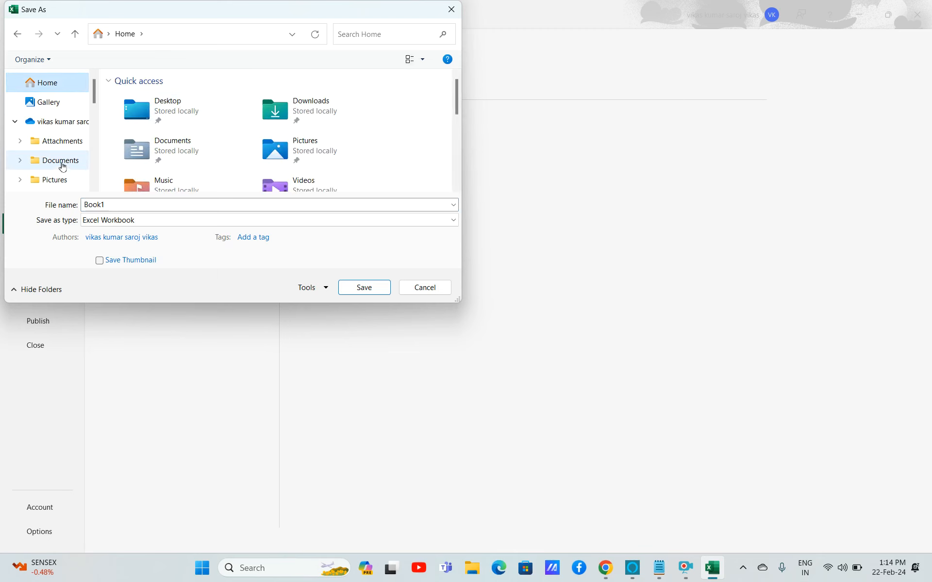
double_click(167, 114)
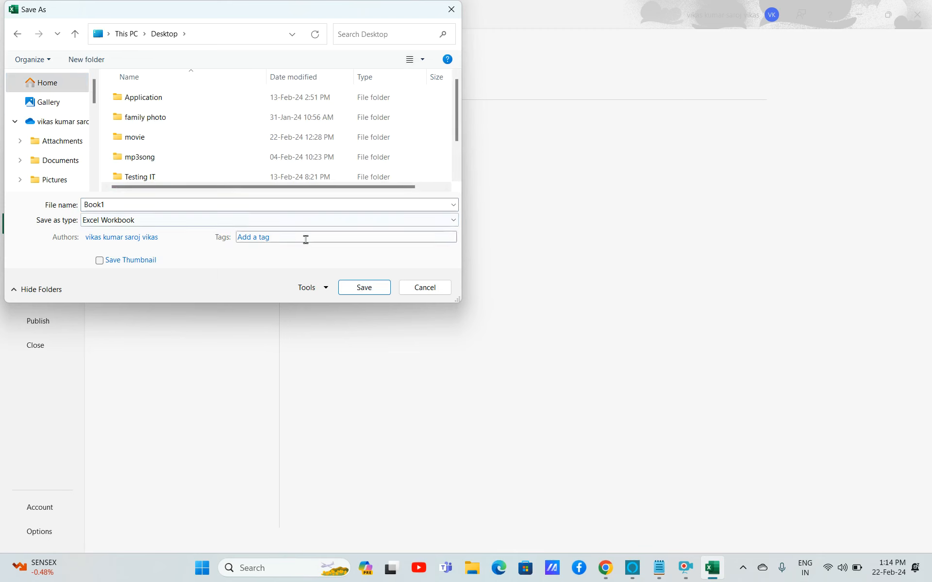
double_click(102, 204)
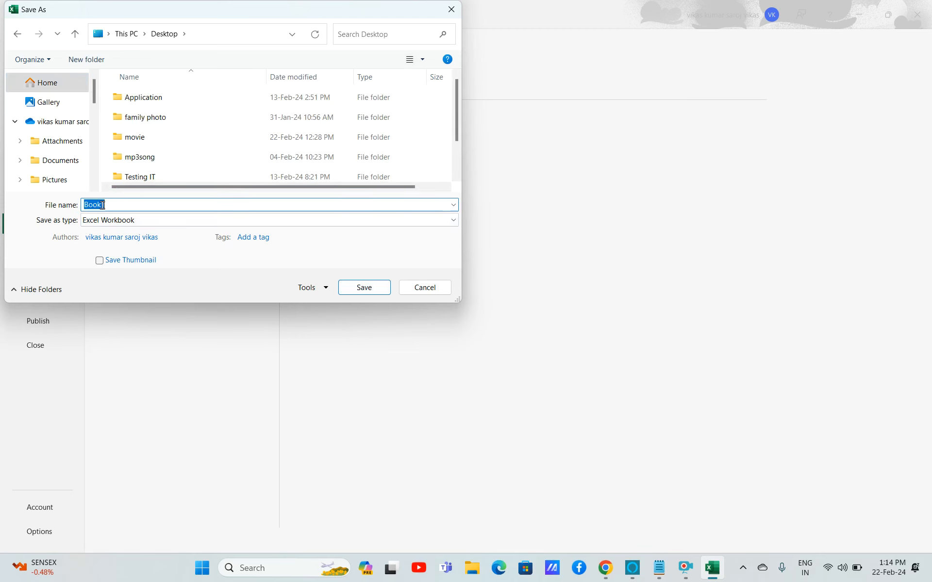
type("TestCase")
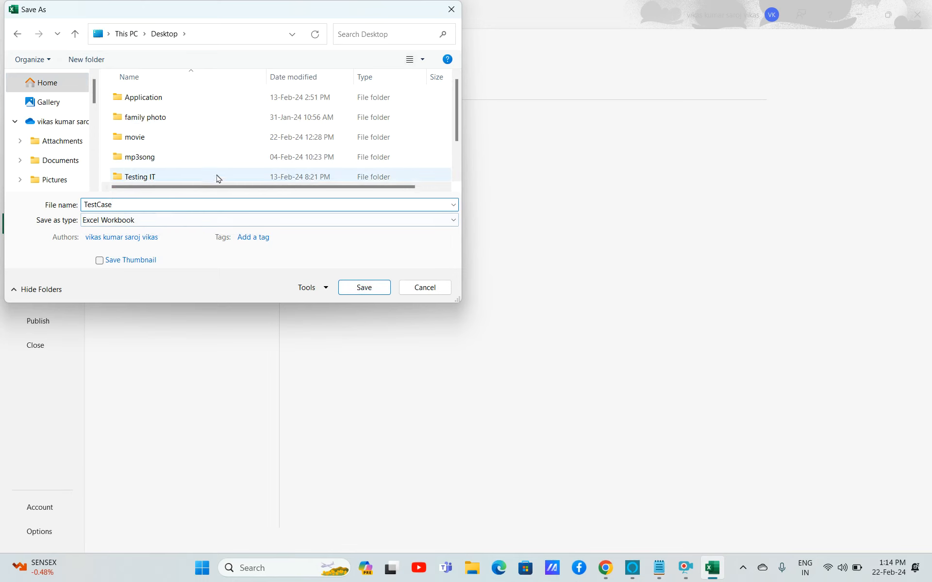
left_click(354, 285)
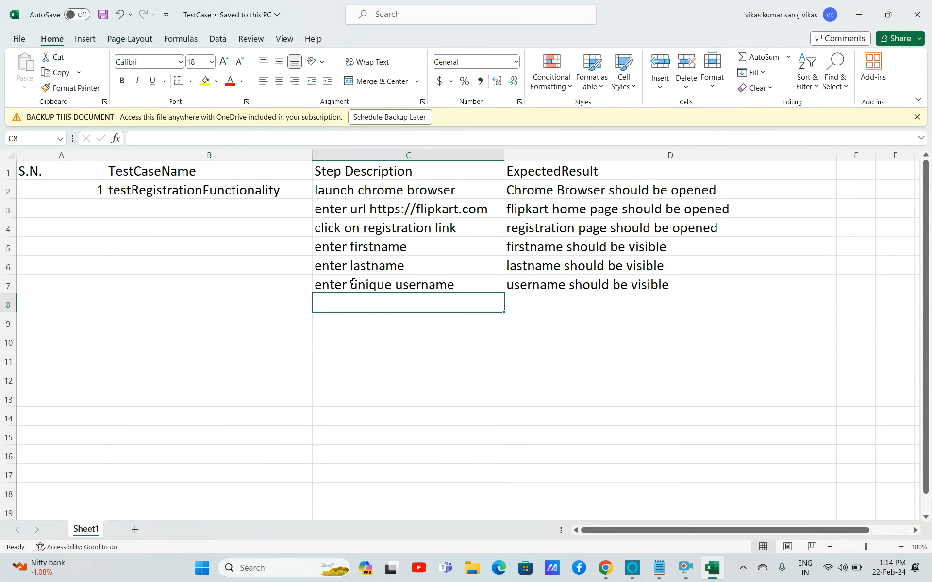
Narrow columns D and C to fit their text more closely.
left_click(439, 329)
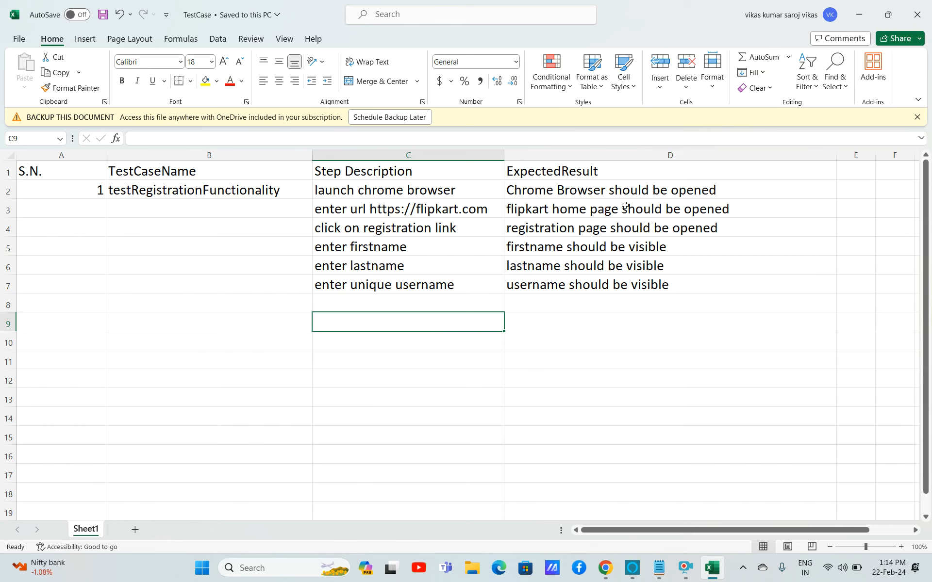
left_click(608, 156)
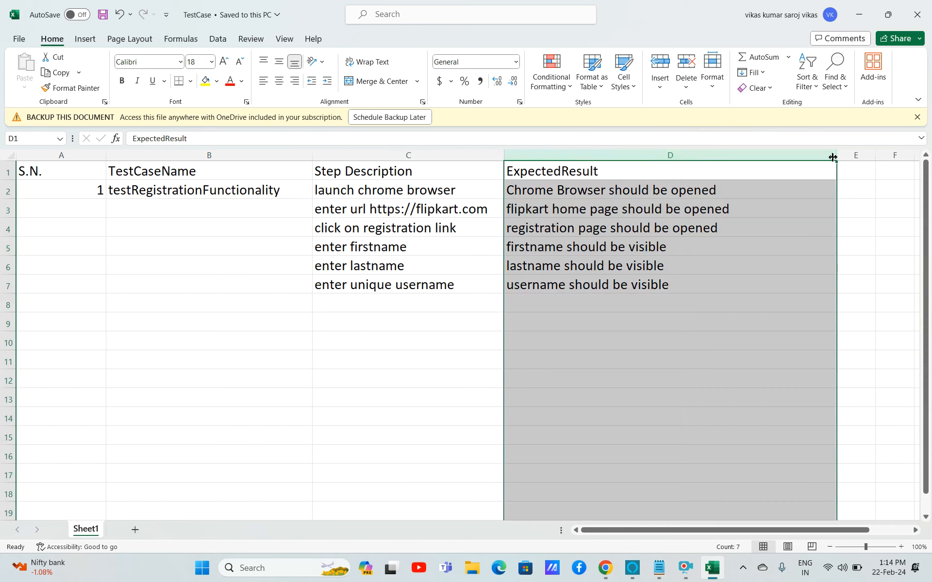
left_click_drag(836, 156, 750, 164)
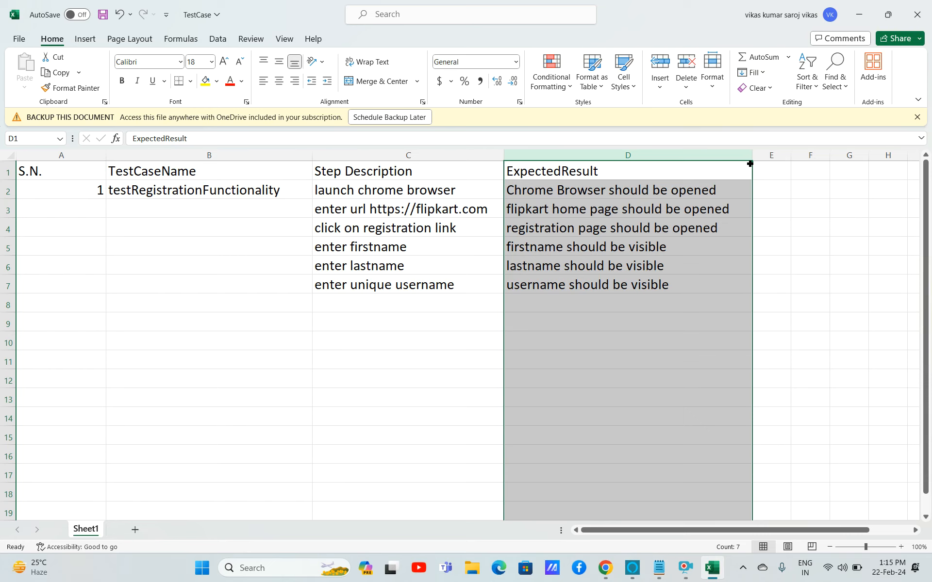
left_click(487, 256)
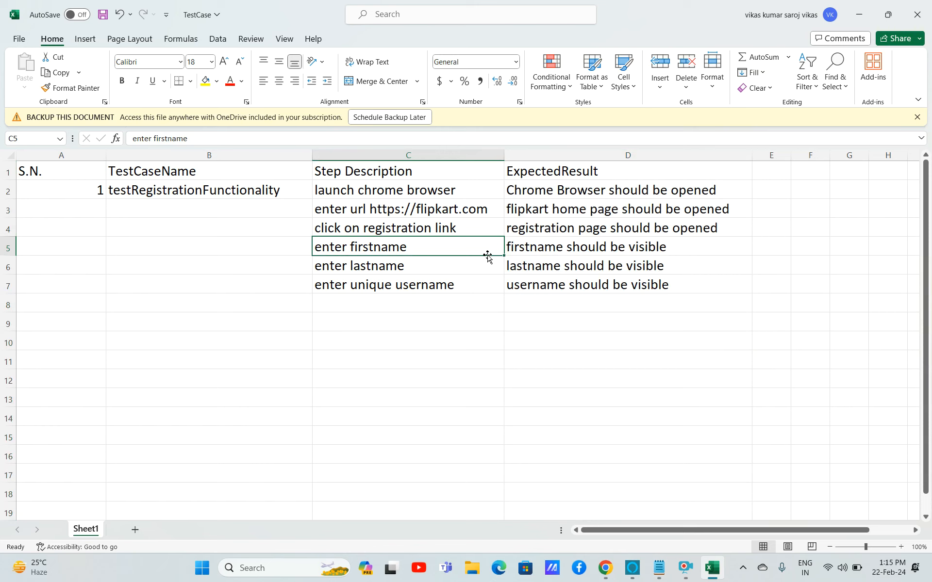
left_click(451, 156)
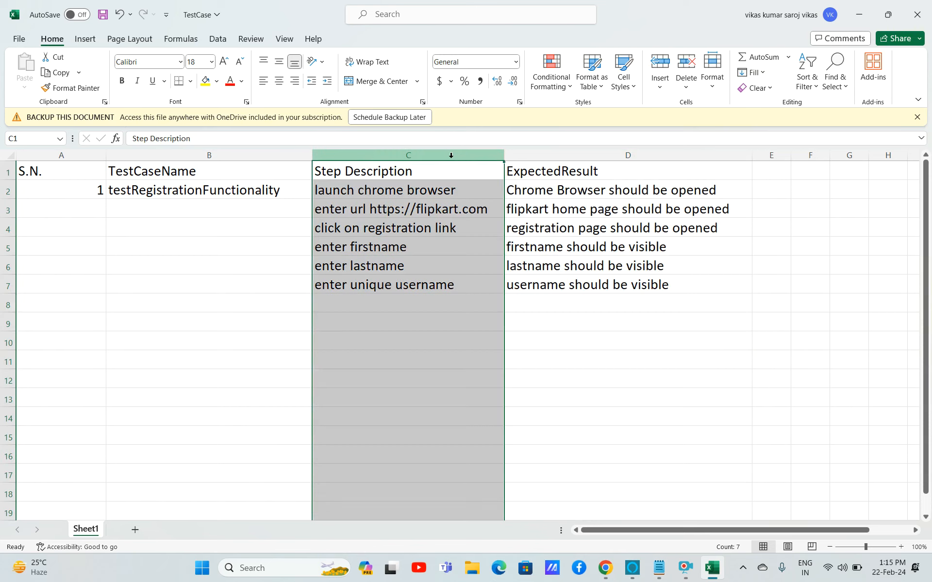
left_click_drag(500, 155, 495, 155)
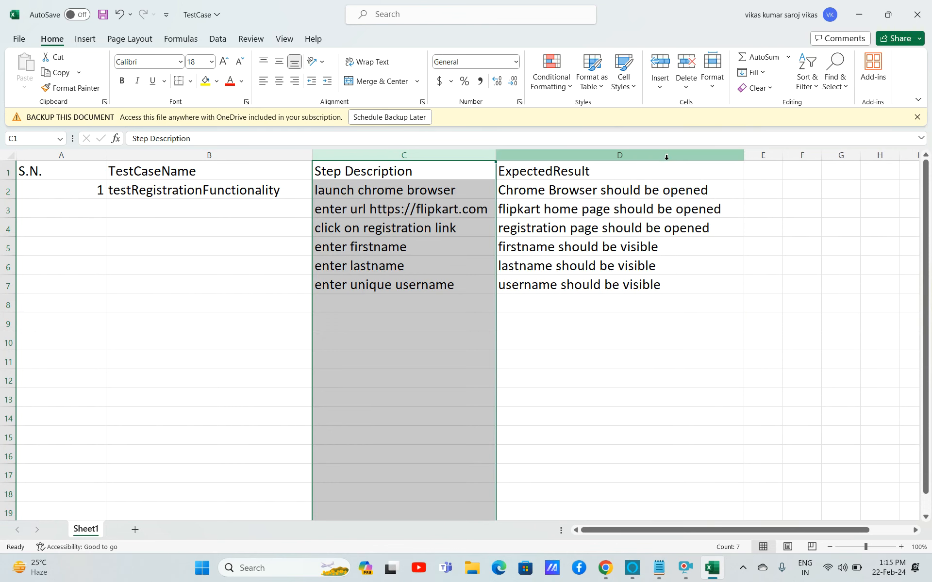
Widen column E and add the header 'ActualResult' in E1.
left_click(664, 157)
left_click(772, 156)
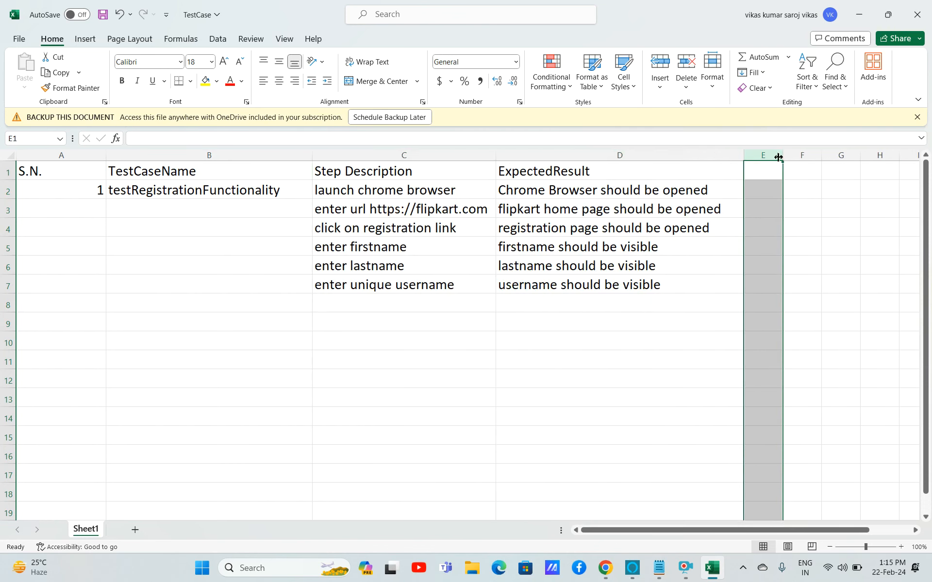
left_click_drag(782, 155, 919, 155)
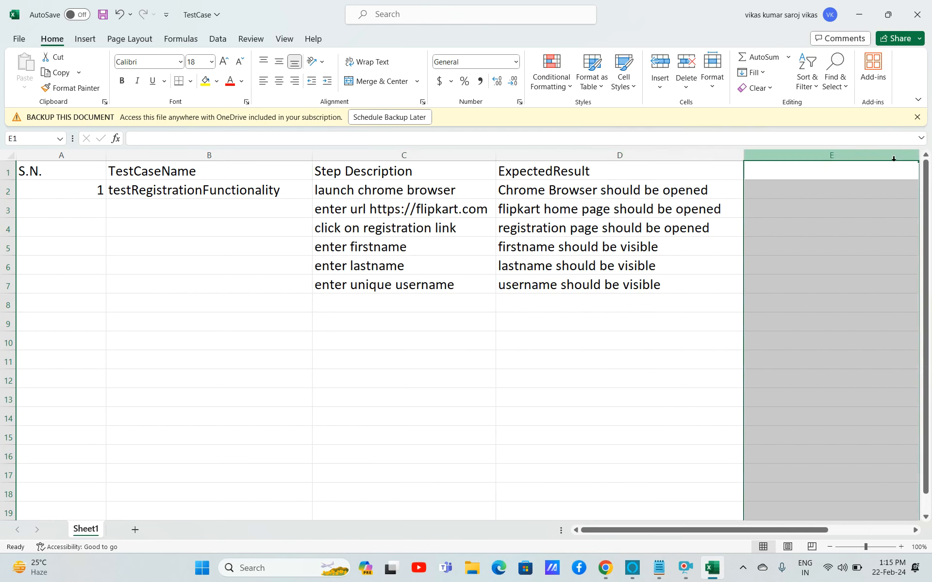
left_click(832, 169)
type("Actua")
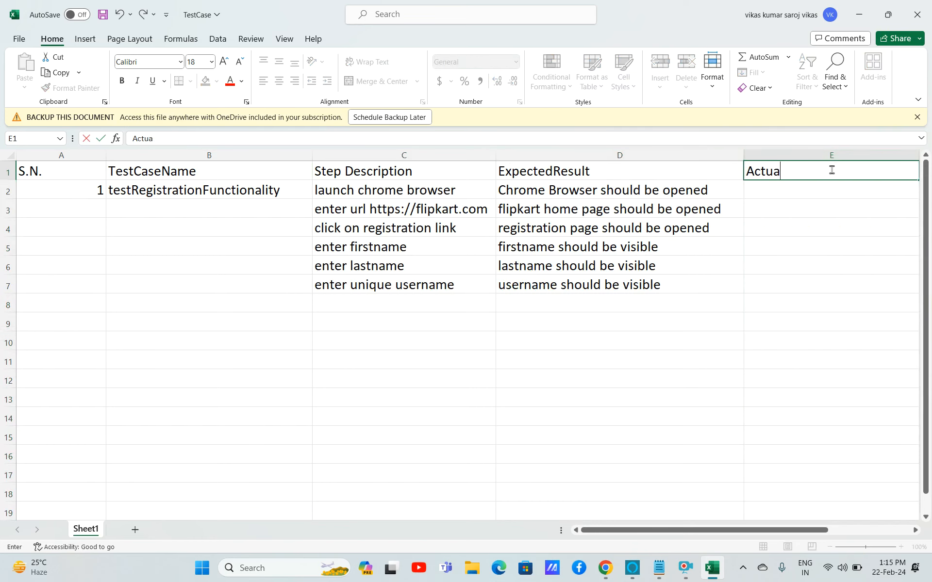
type("lResult")
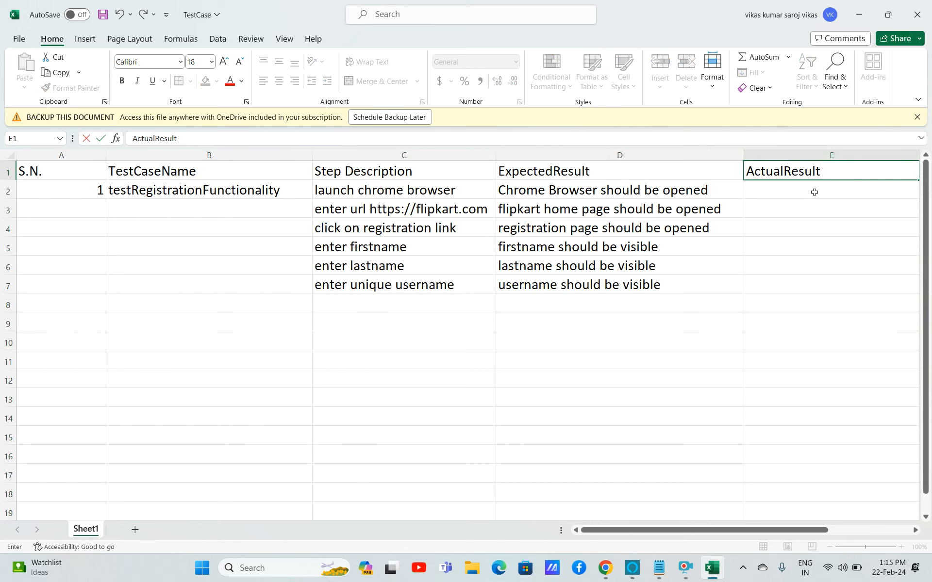
left_click(813, 193)
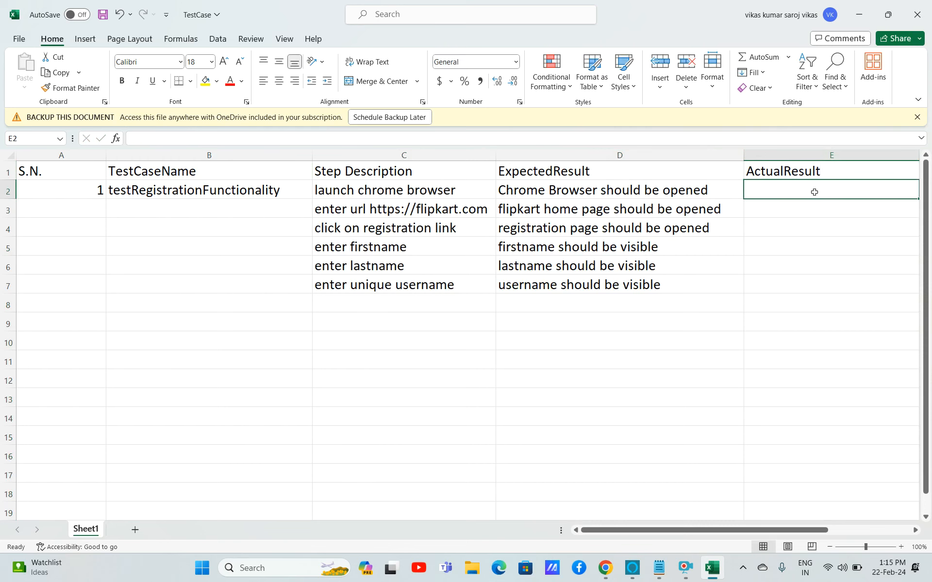
Save the workbook and enter 'Browser opened' as the actual result in E2.
key("ctrl+s")
key("Right")
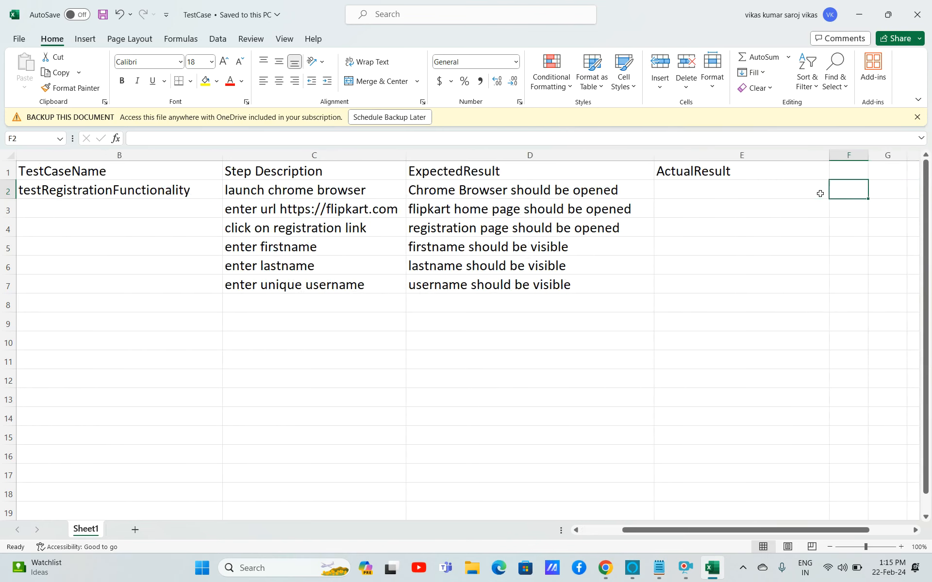
left_click(819, 194)
type("B")
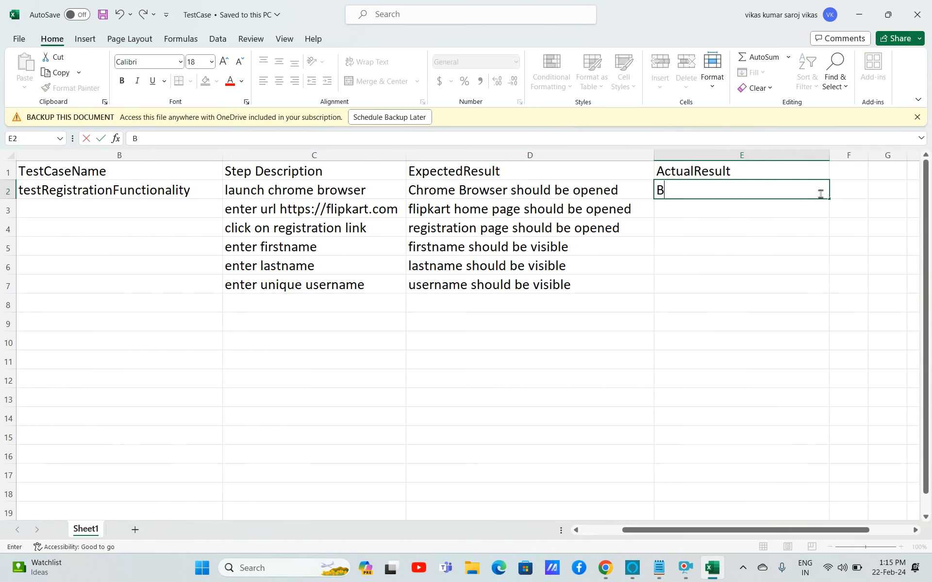
type("rowser opened")
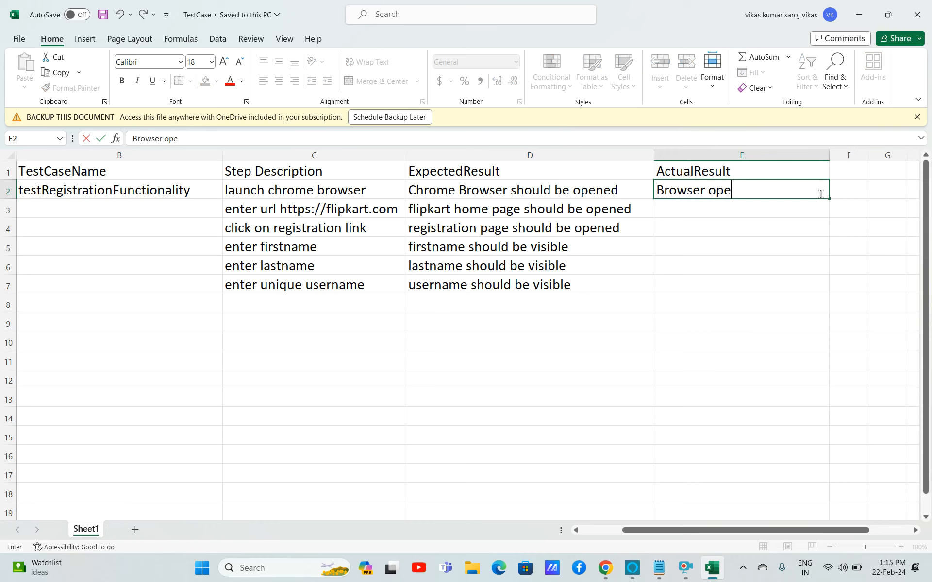
left_click(754, 210)
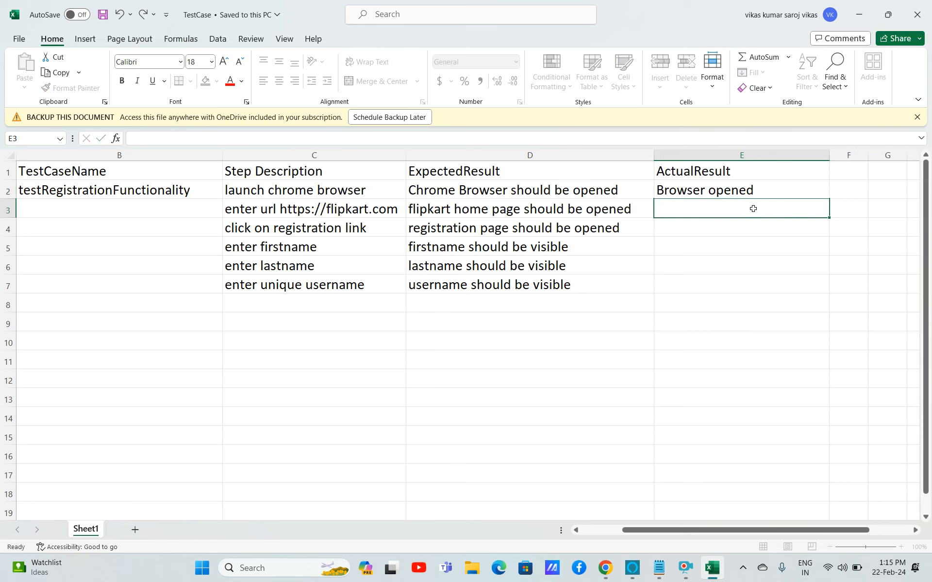
Enter 'flipkart home page opened' as the actual result in E3.
type("flipkar")
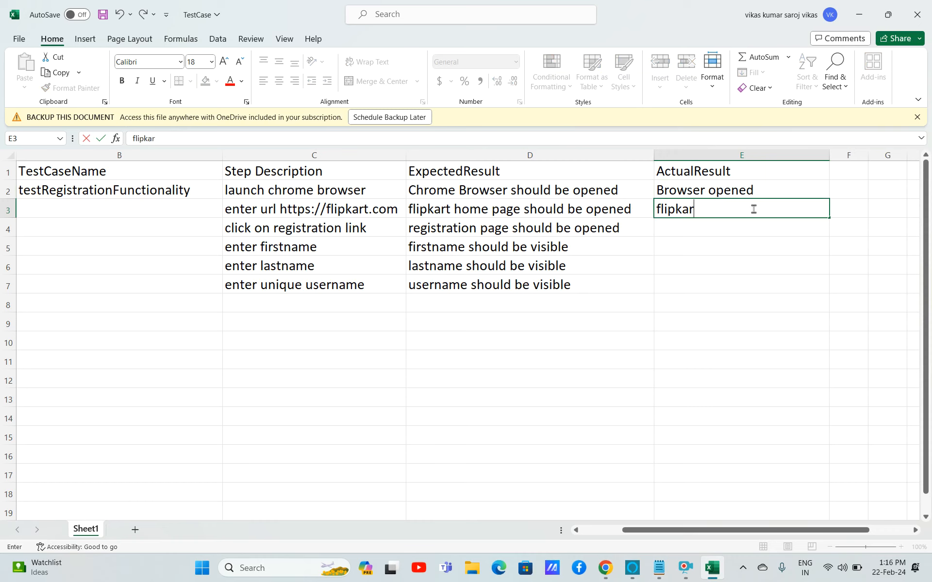
type("t home page opened")
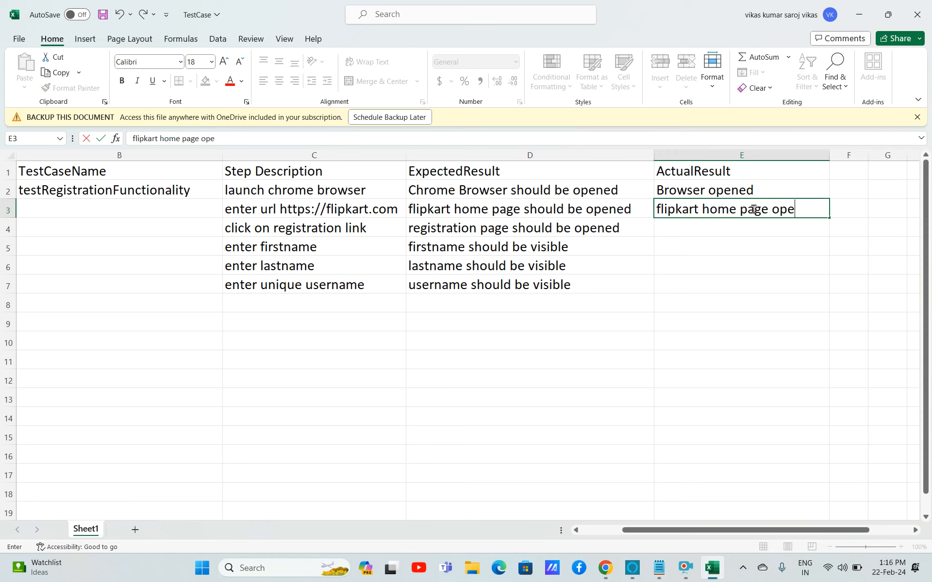
left_click(707, 228)
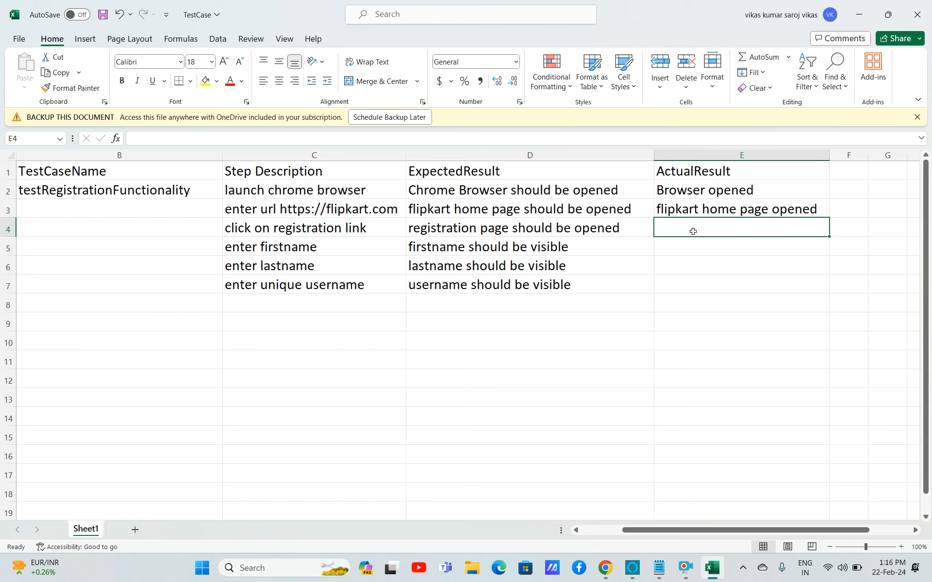
Enter 'we are on the home page' as the actual result in E4.
type("we are ")
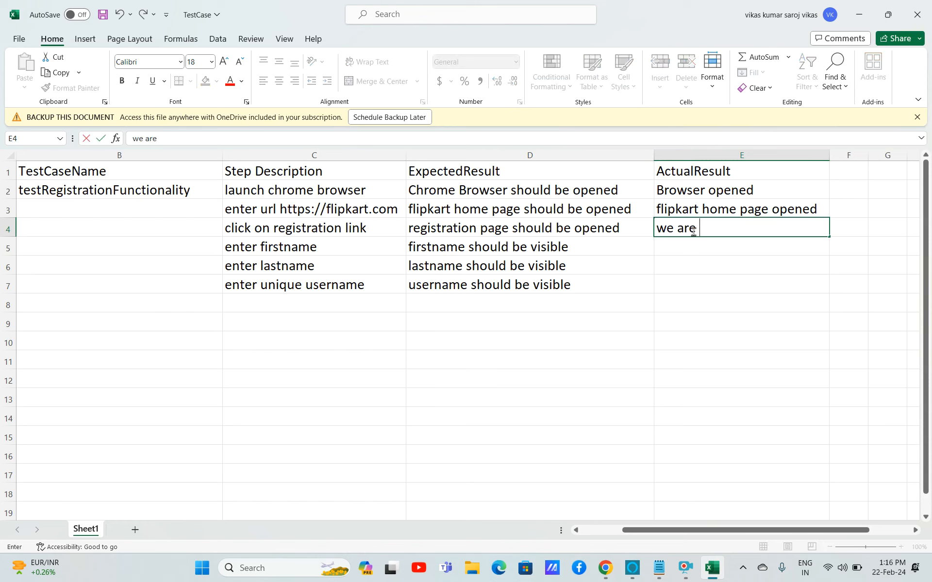
type("on the j")
key("BackSpace")
type("home")
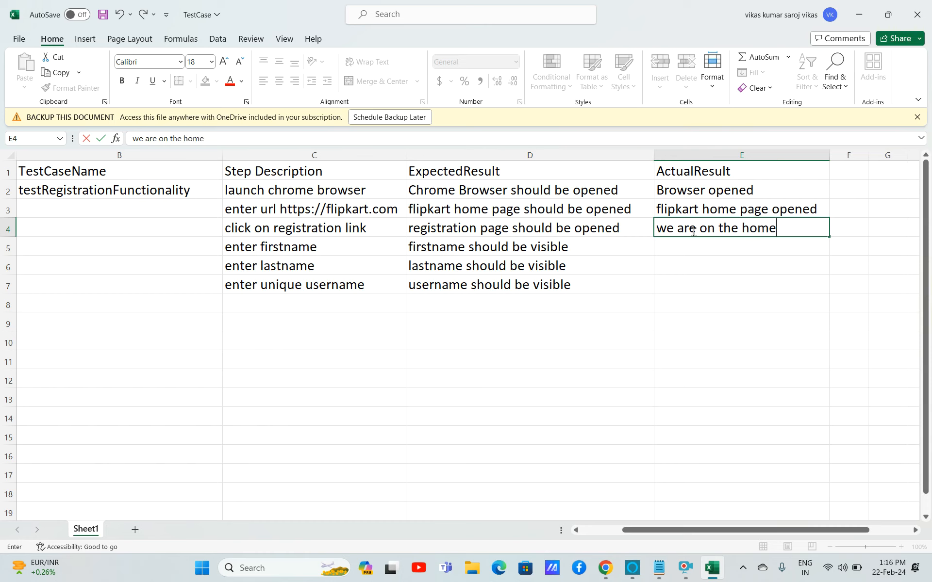
type(" pah")
key("BackSpace")
type("ge")
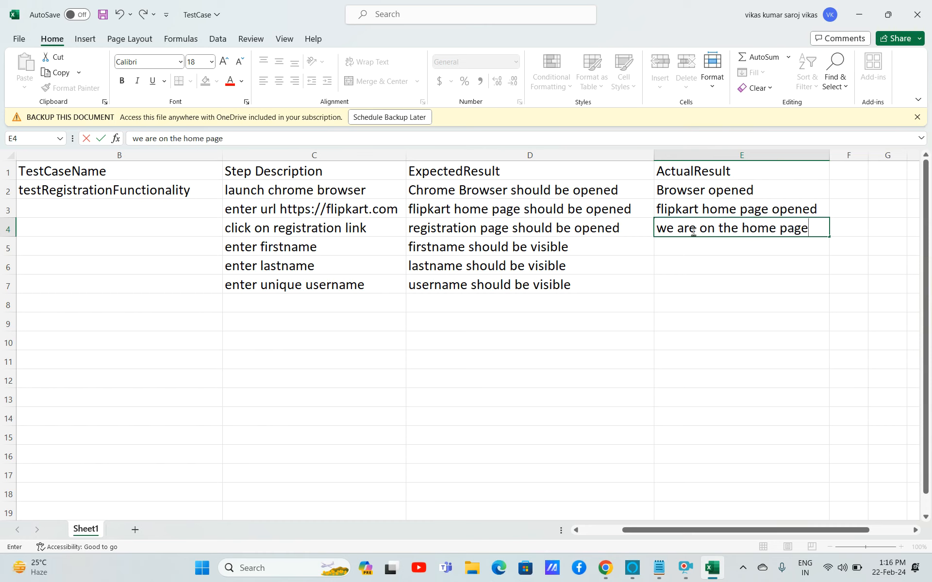
left_click(478, 228)
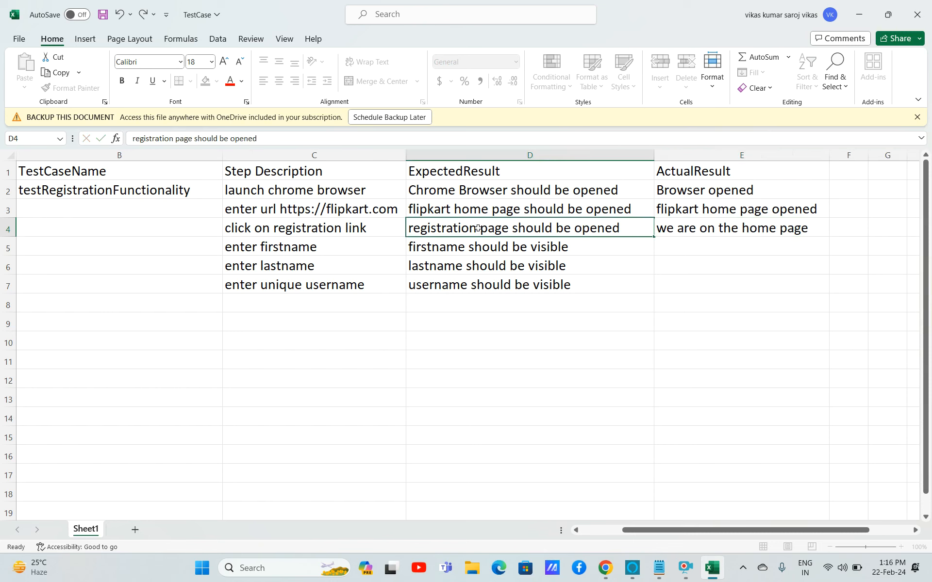
left_click(733, 229)
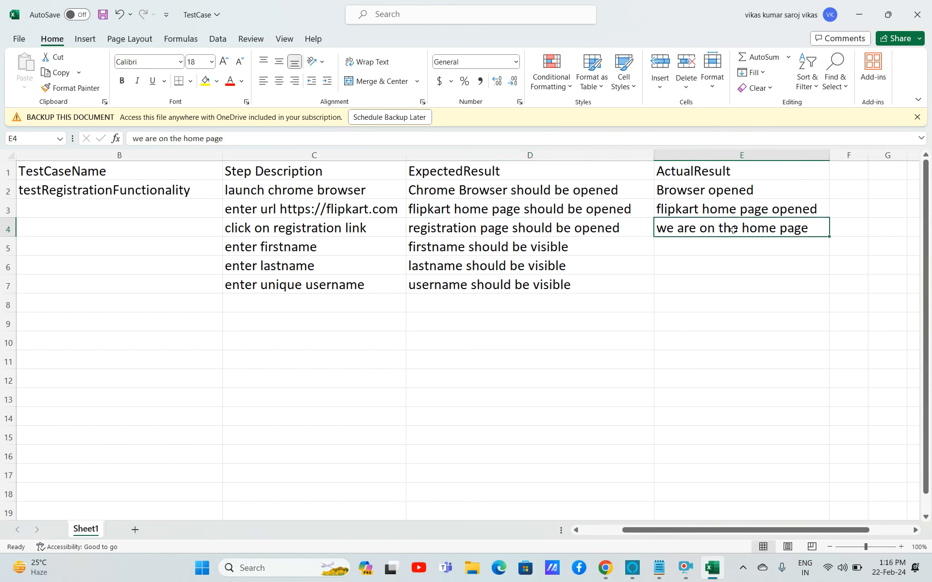
Add the header 'Status' in cell F1.
key("Tab")
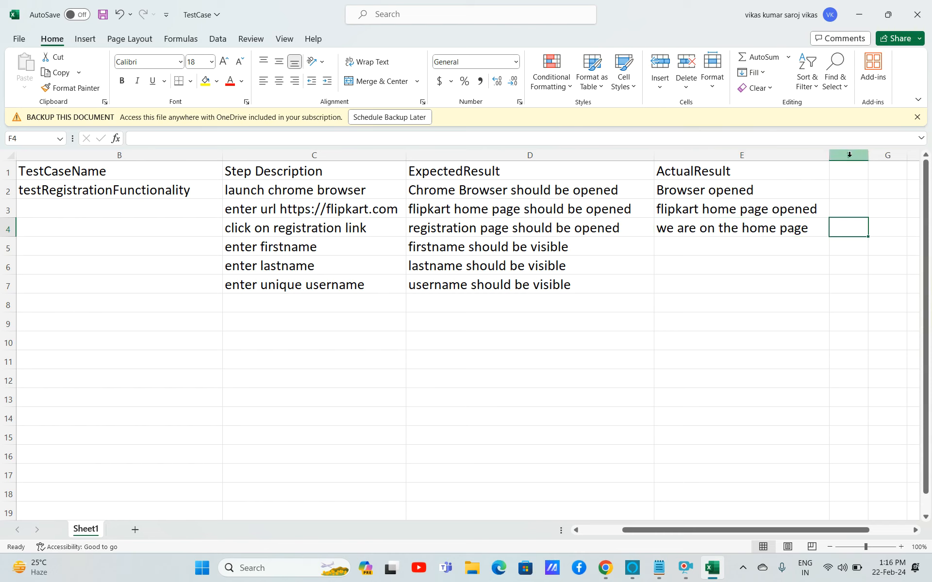
left_click(847, 154)
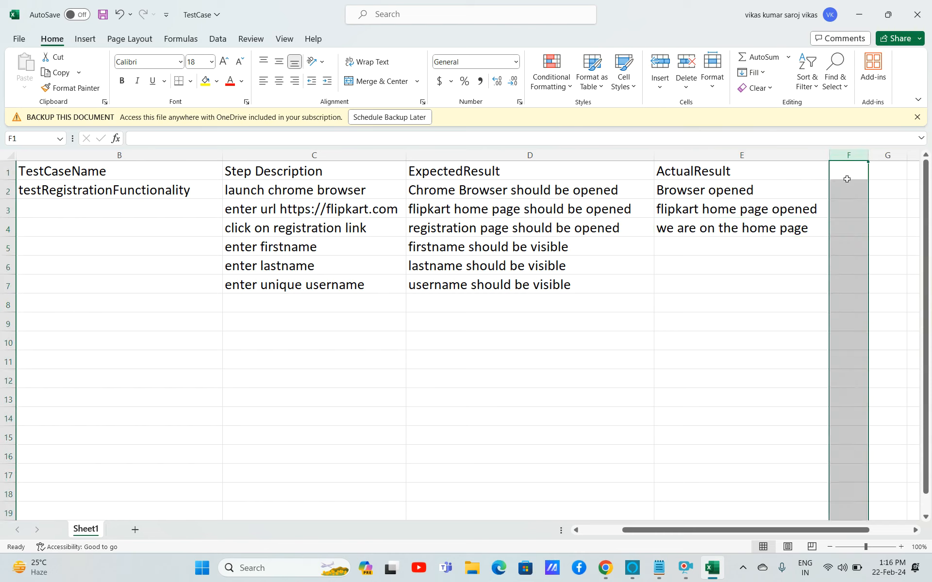
left_click(845, 172)
type("Status")
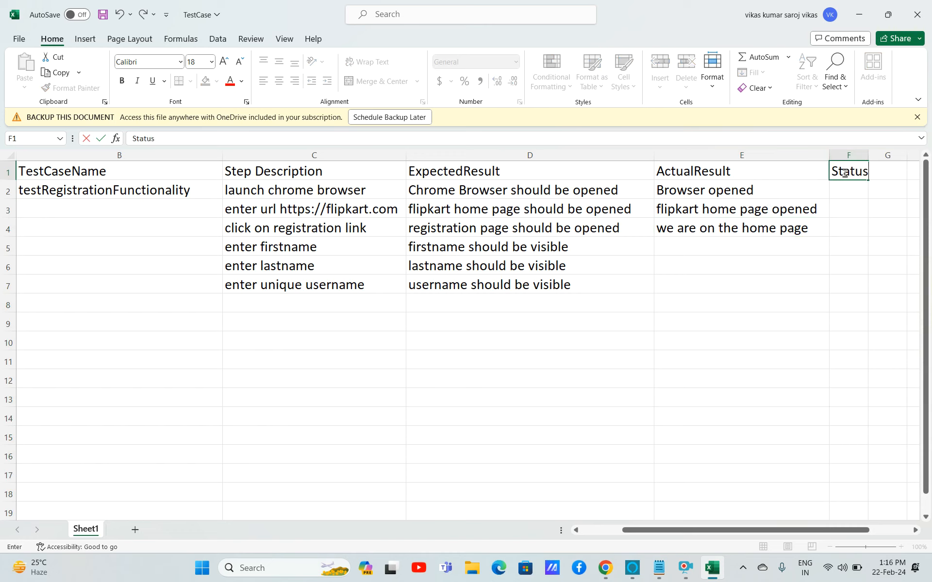
Enter the statuses Pass, Pass and Fail in cells F2 to F4.
left_click(849, 187)
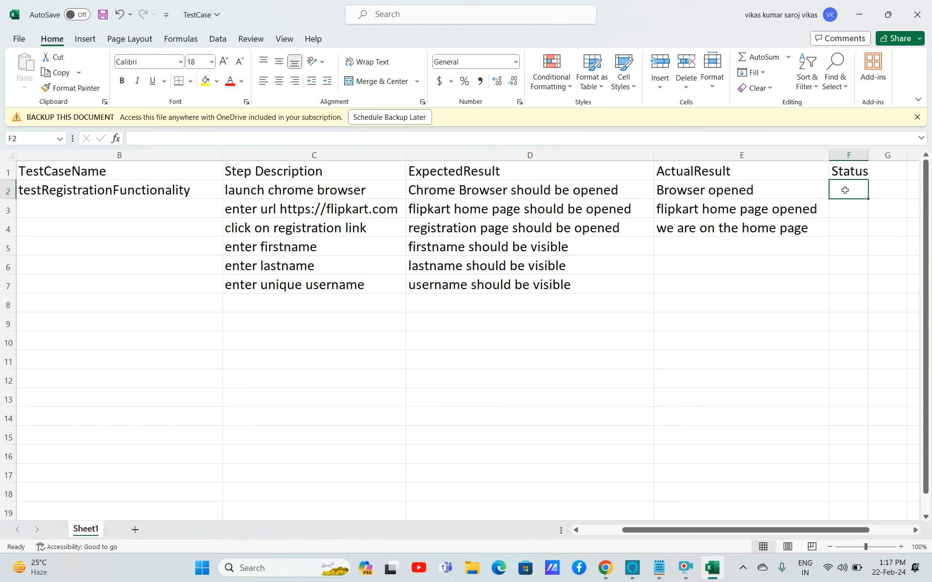
type("p")
key("BackSpace")
type("Pass")
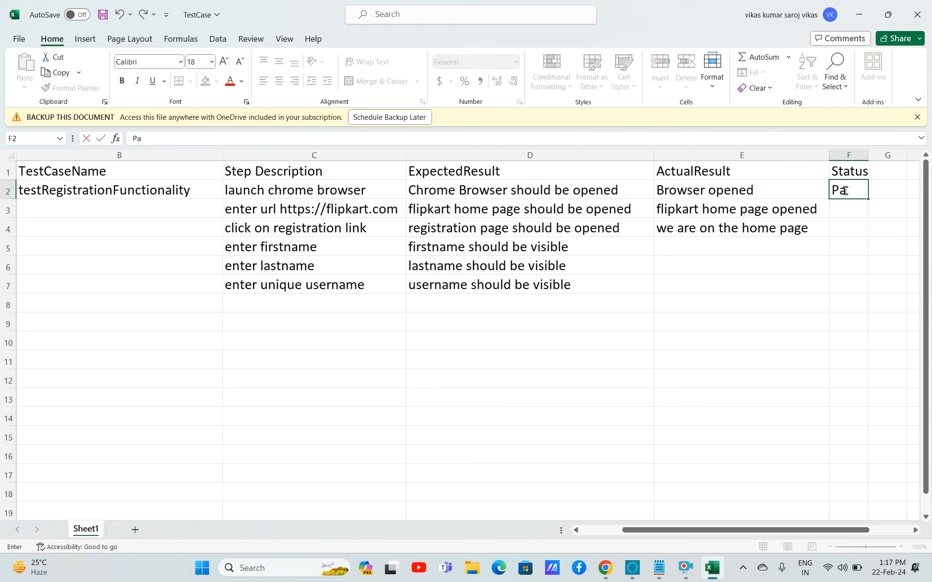
left_click(843, 208)
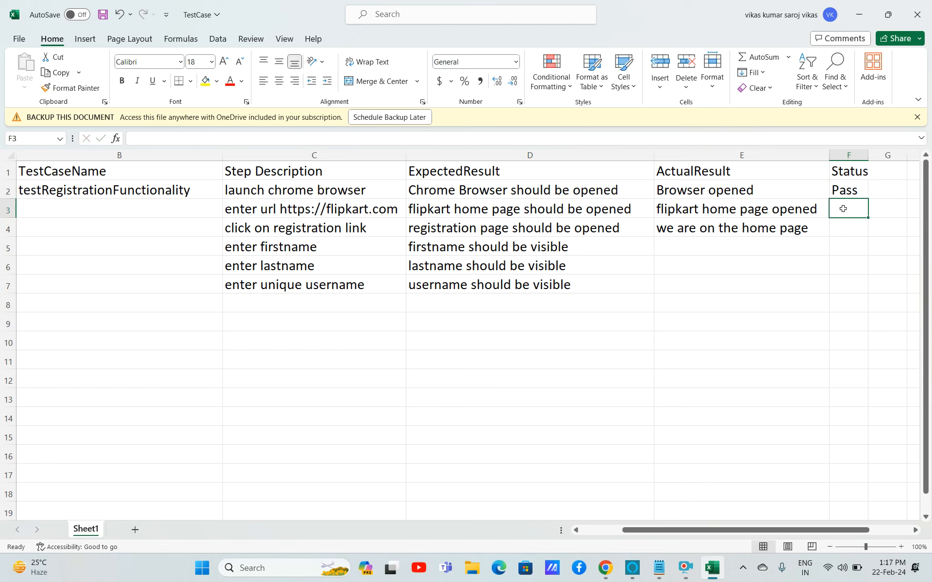
type("Pass")
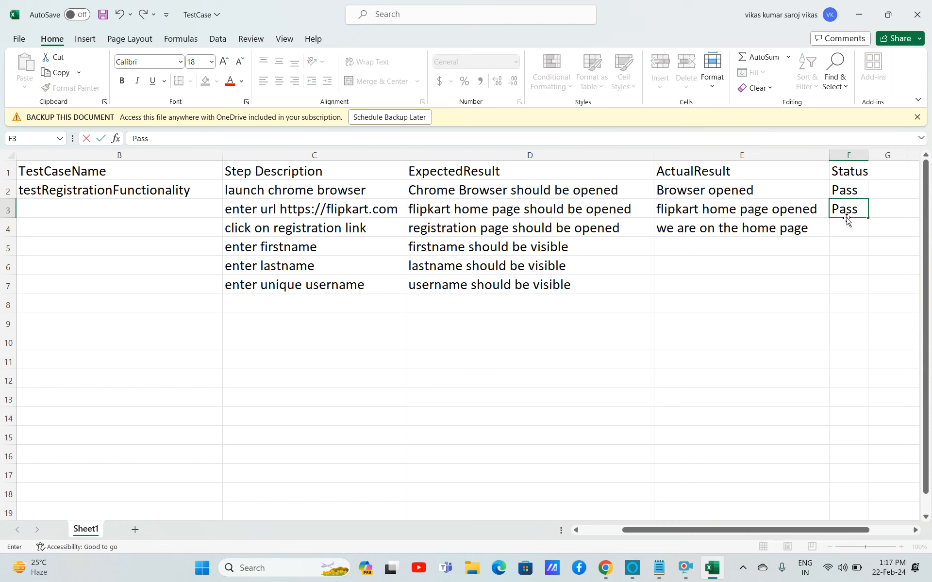
left_click(846, 225)
type("Fail")
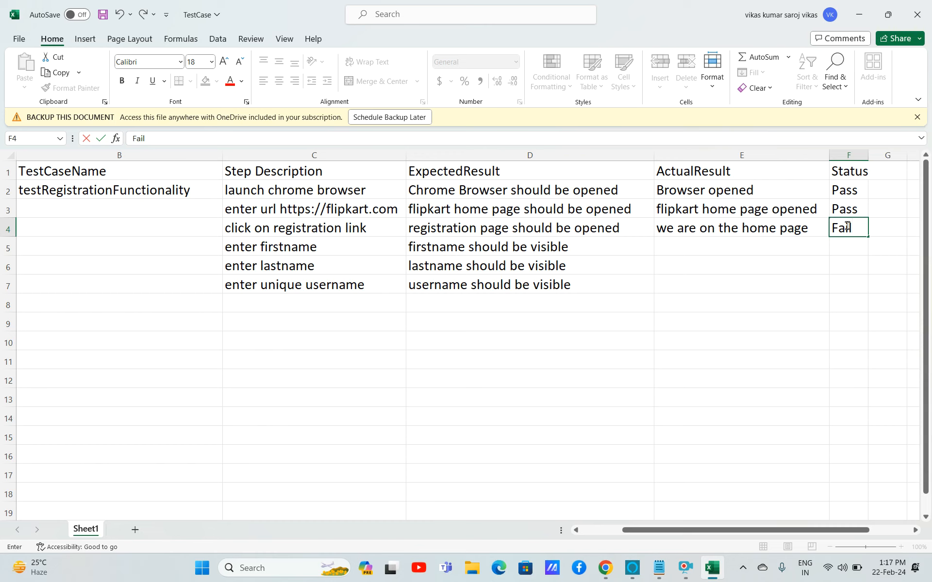
left_click(598, 227)
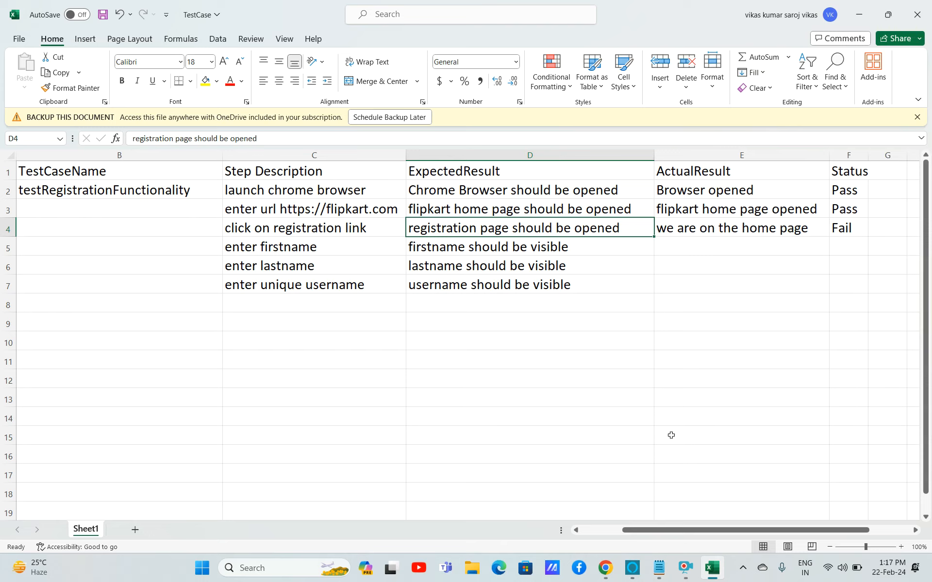
Switch to the browser, open Paint and paste the captured screenshot into it.
left_click(605, 569)
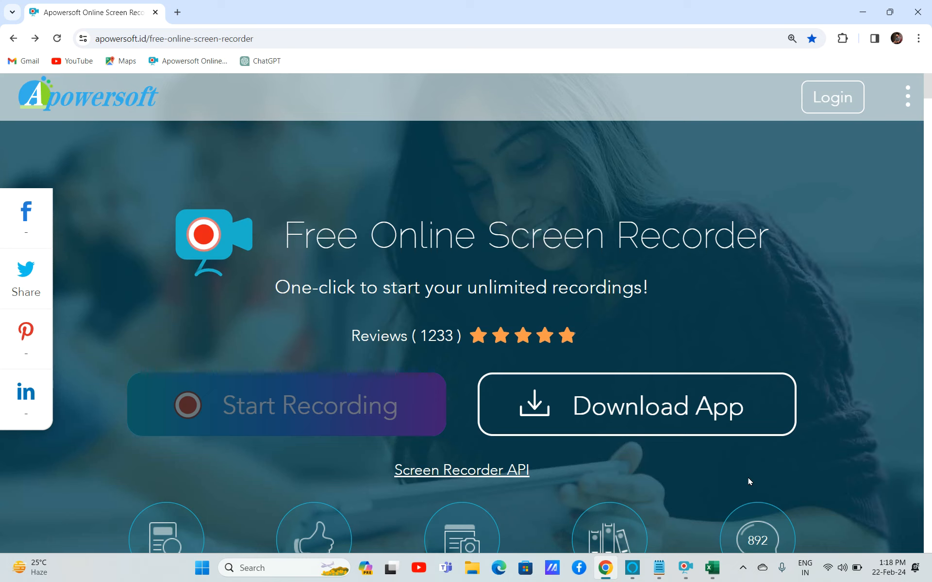
key("super+r")
type("mspaint")
key("Return")
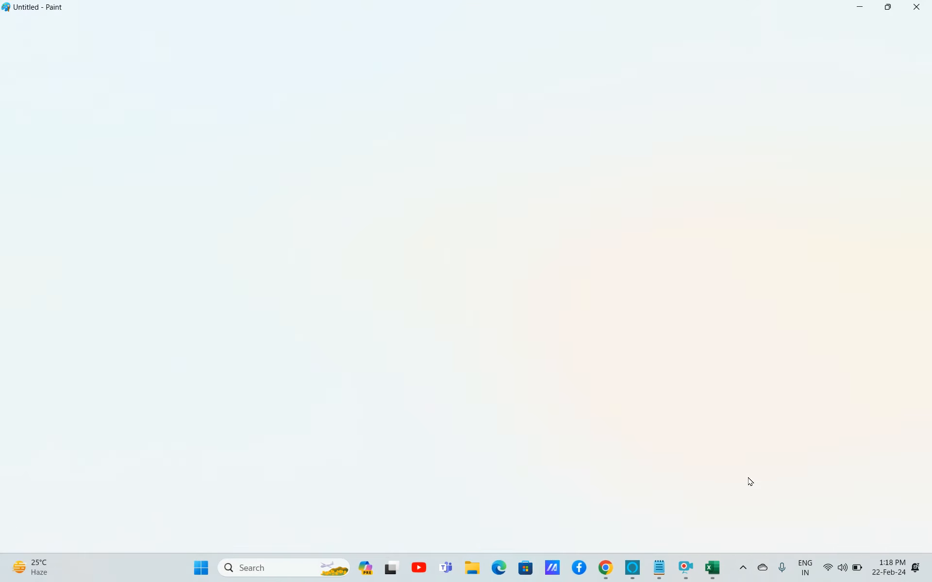
key("ctrl+v")
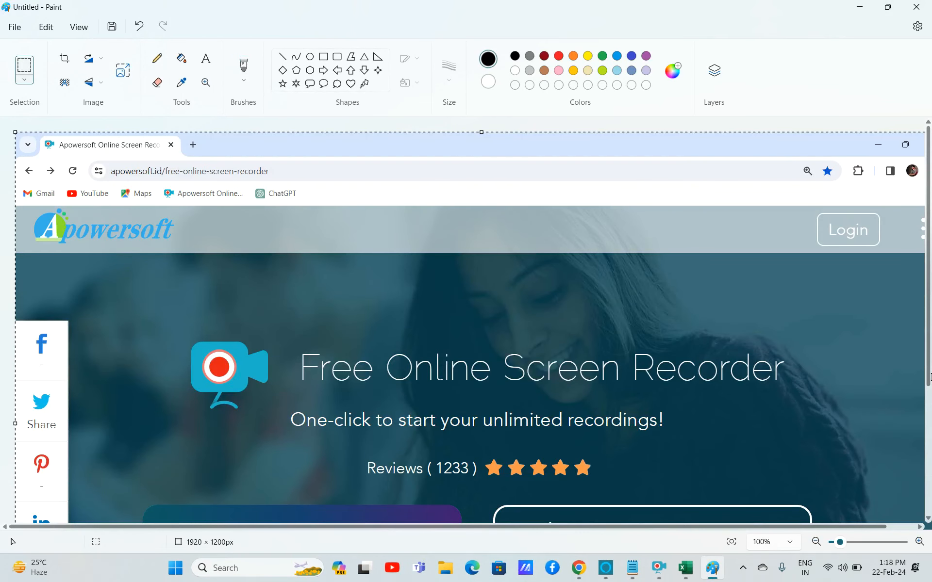
Draw a red rectangle about 724 × 233 px around the Download App button.
mouse_move(928, 384)
left_mouse_down()
mouse_move(931, 507)
mouse_move(928, 378)
mouse_move(928, 462)
left_mouse_up()
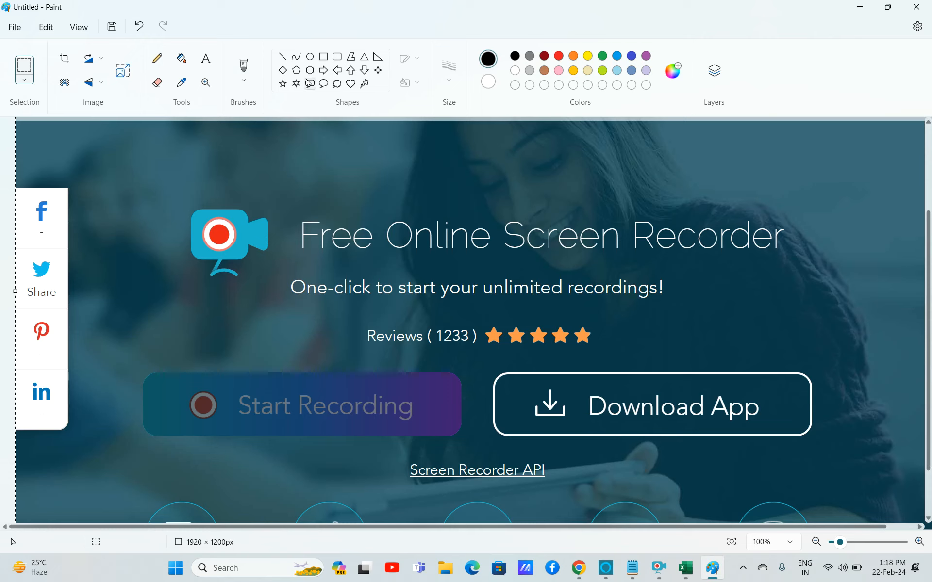
left_click(559, 56)
left_click(324, 57)
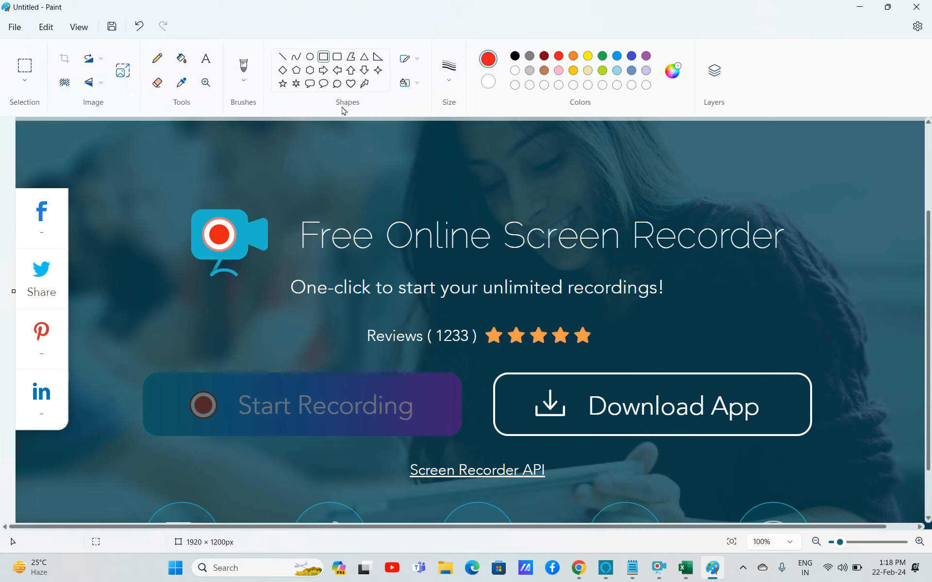
left_click_drag(488, 348, 838, 462)
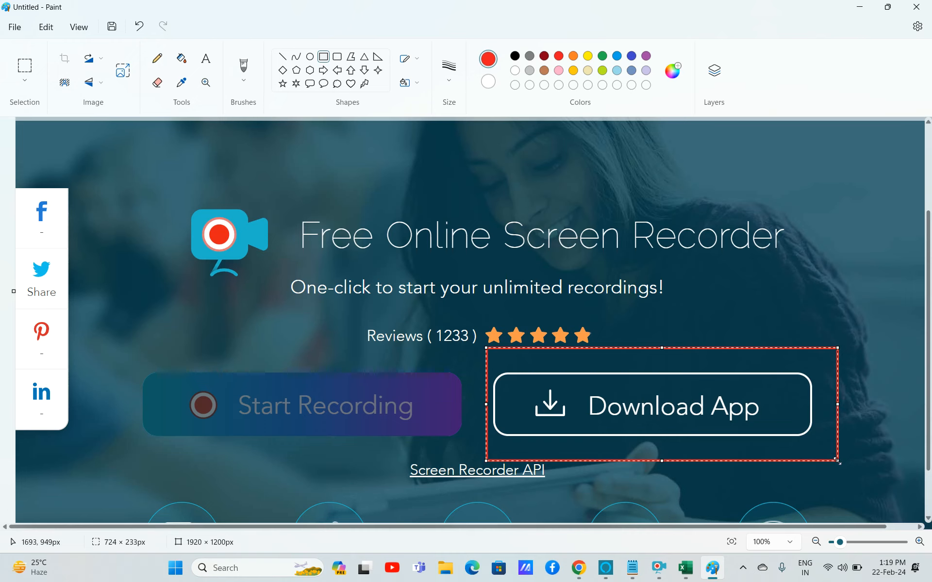
Return to the Excel workbook and narrow column B slightly.
key("alt+Tab")
key("alt+Tab")
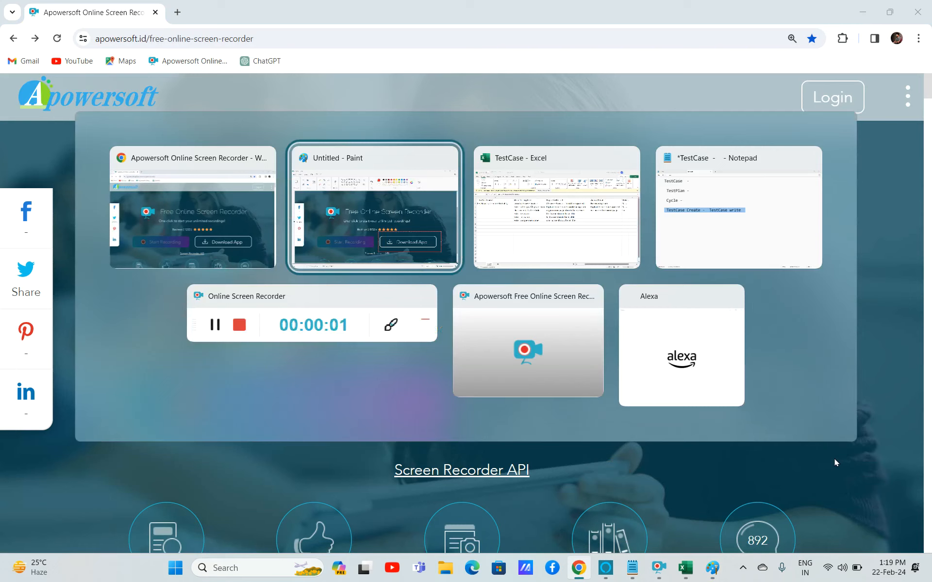
key("alt+Tab")
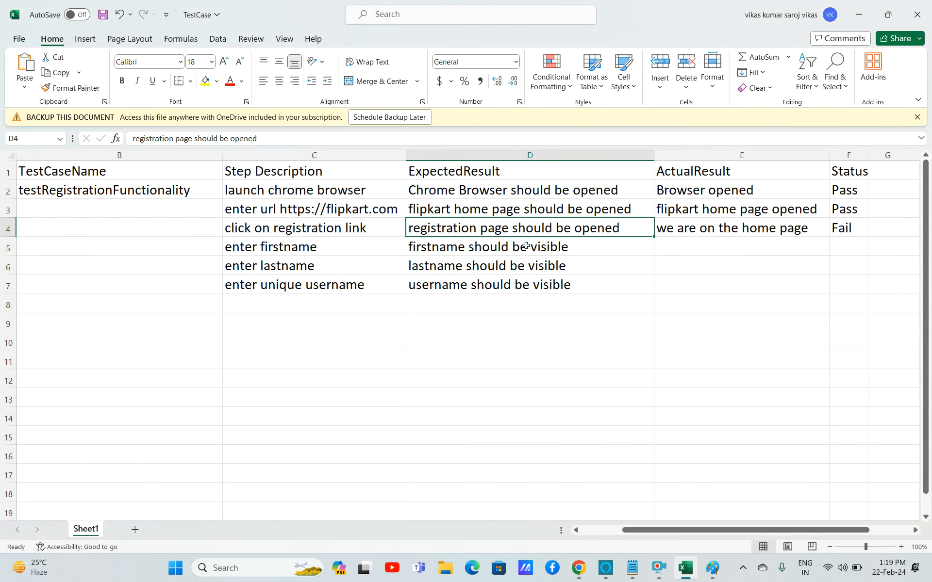
left_click_drag(222, 156, 200, 158)
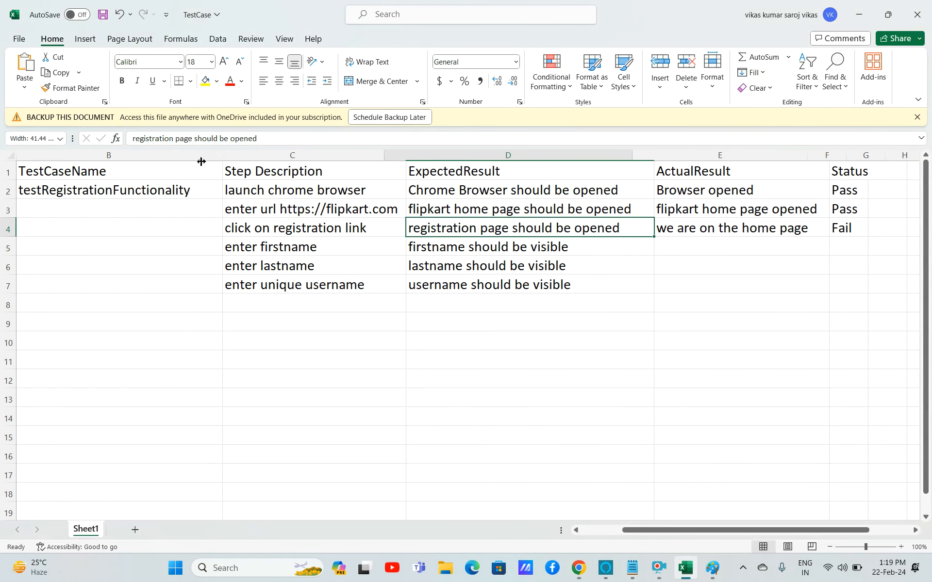
left_click_drag(646, 530, 585, 532)
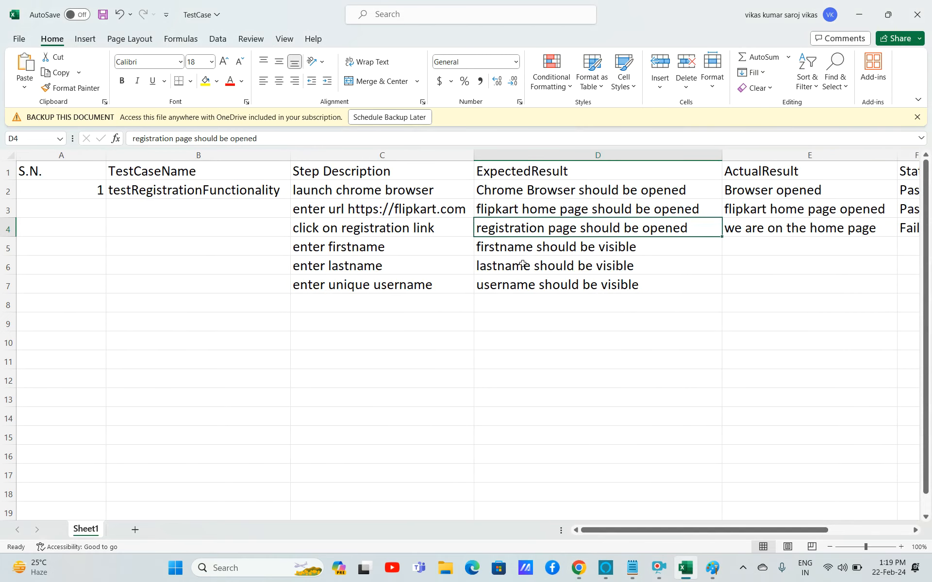
Select the whole sheet and set the font size to 14.
key("ctrl+a")
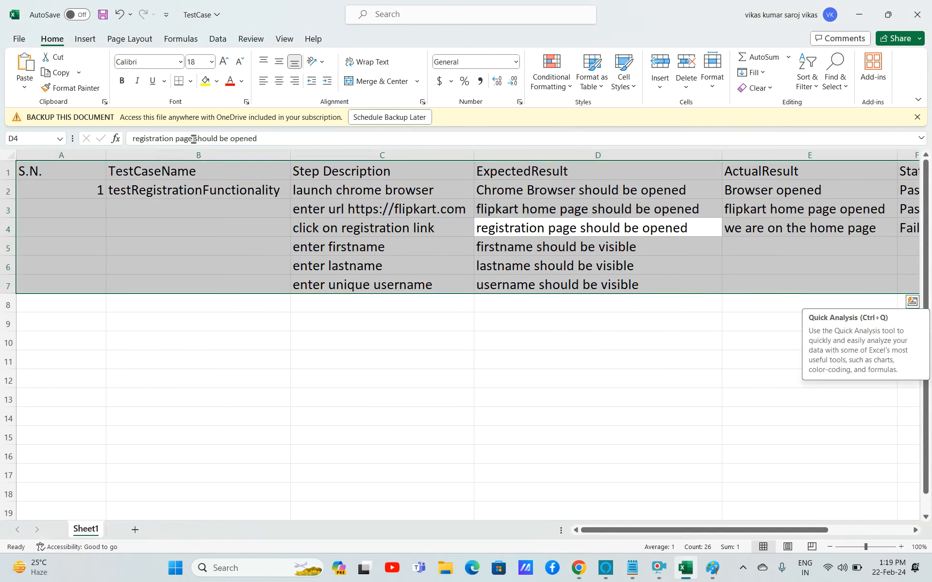
key("ctrl+a")
left_click(211, 61)
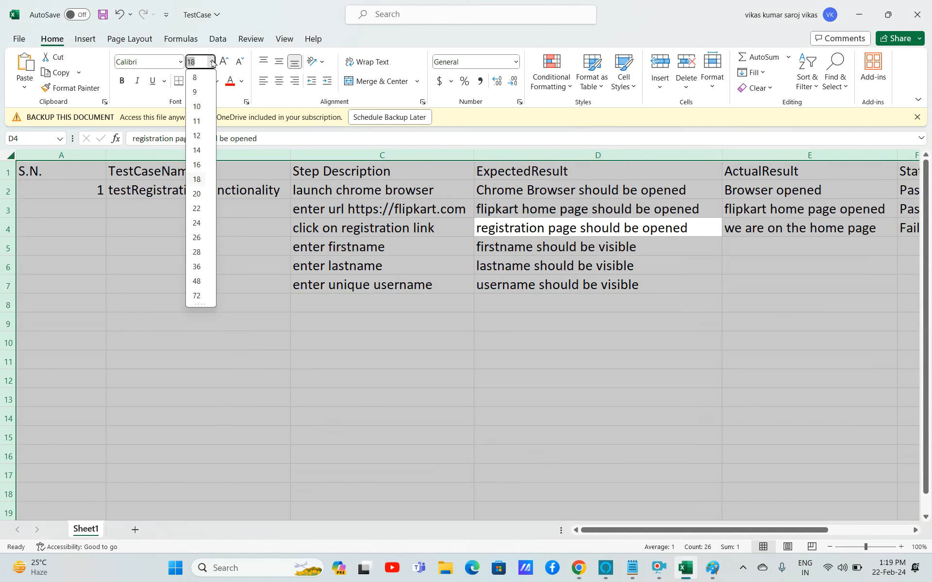
left_click(199, 150)
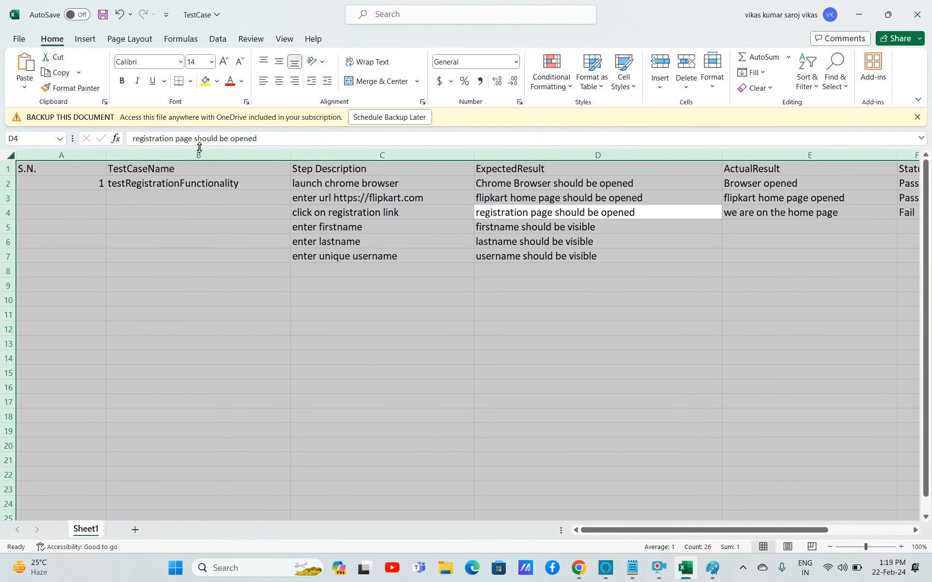
Narrow columns C, D and E to fit their contents.
left_click(689, 152)
left_click_drag(722, 158, 662, 160)
left_click_drag(837, 156, 797, 161)
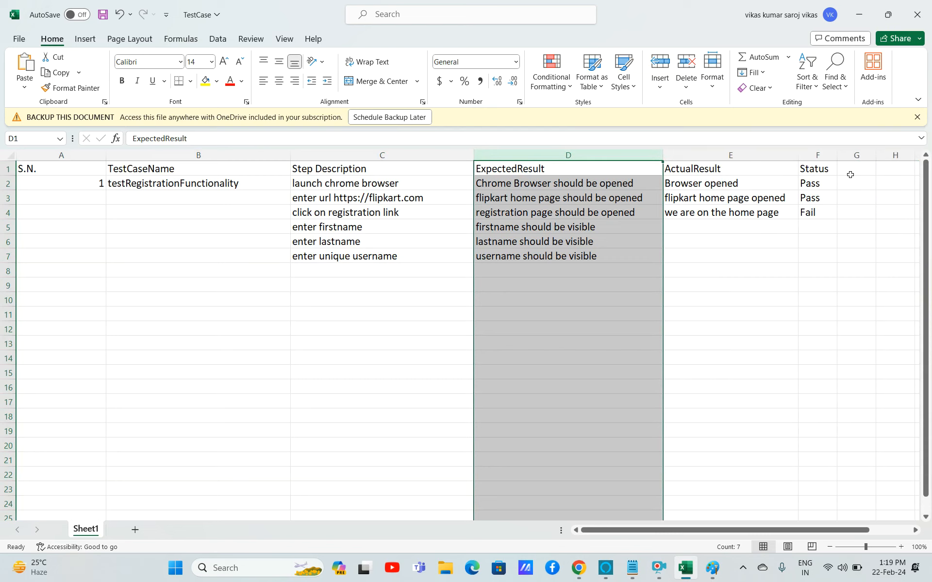
left_click(828, 158)
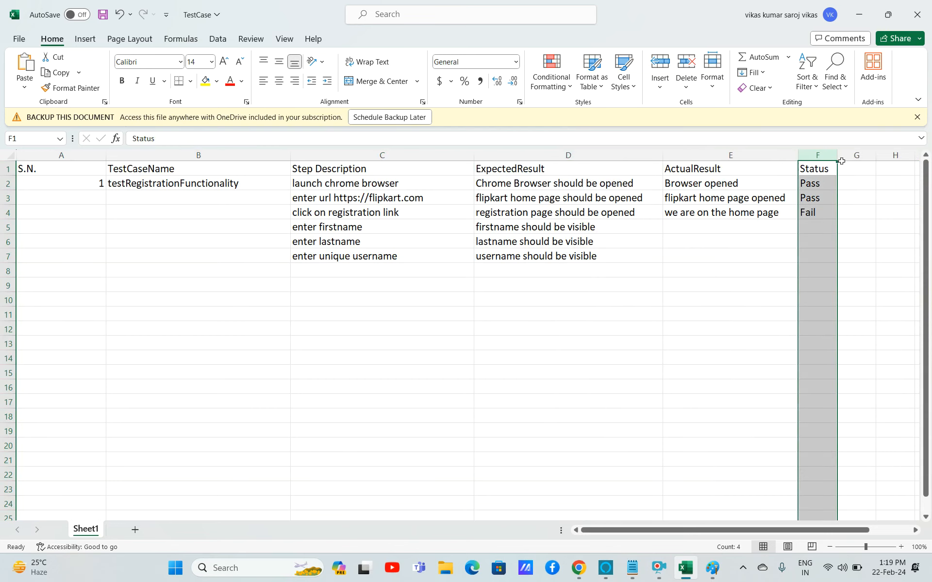
left_click_drag(474, 155, 433, 162)
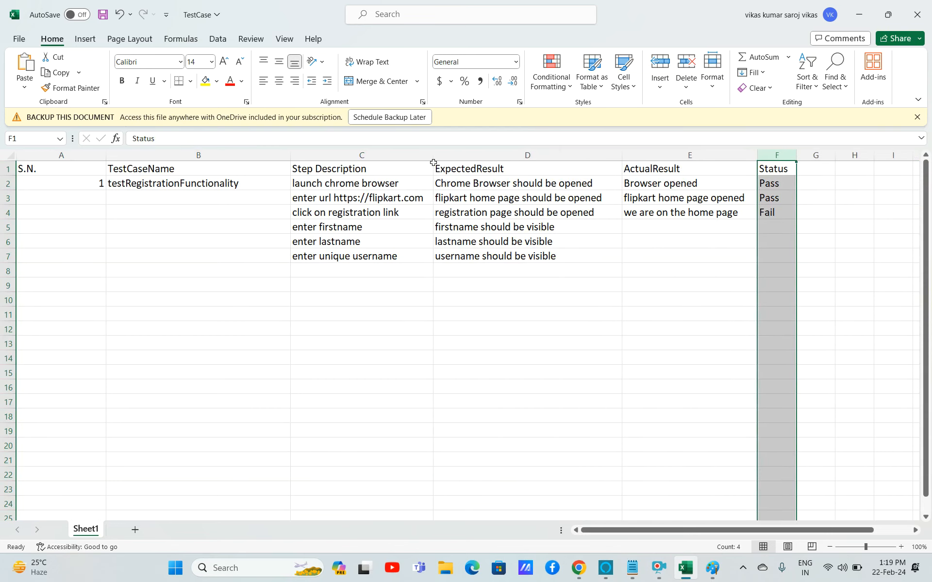
left_click(148, 182)
key("shift+Right")
key("shift+Right")
key("shift+Right")
key("shift+Right")
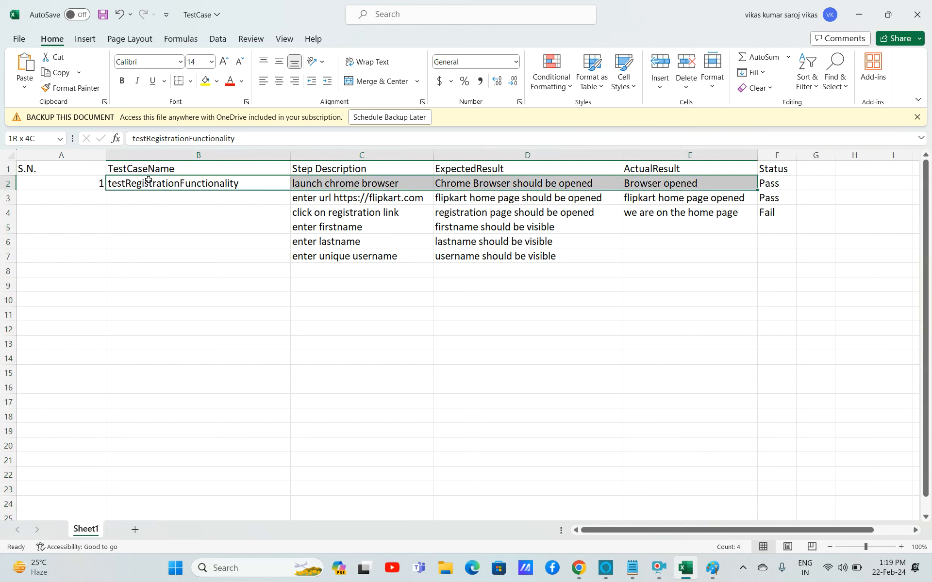
key("shift+Down")
key("shift+Down")
key("shift+Down")
key("shift+Down")
key("shift+Down")
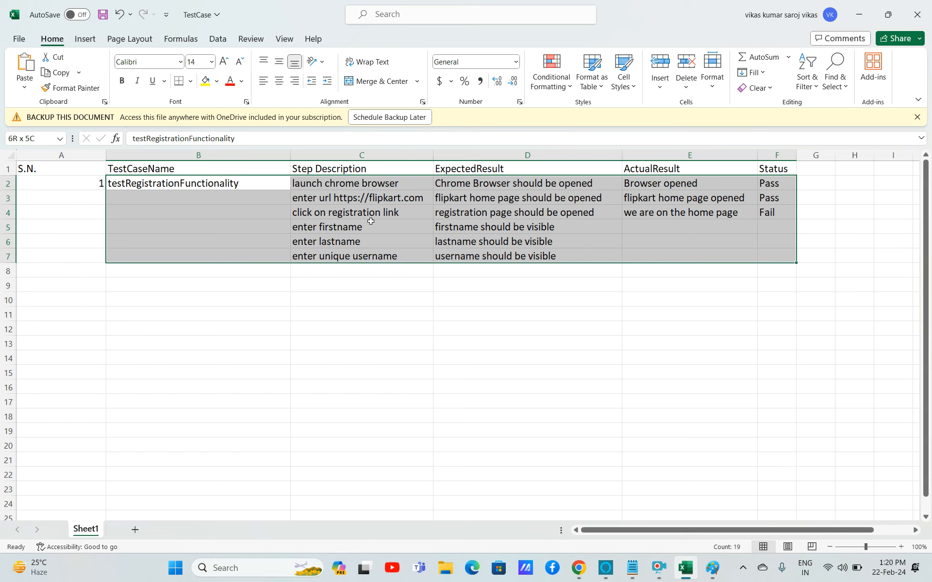
Fill columns E and F with a light green colour and apply all borders to them.
left_click(653, 165)
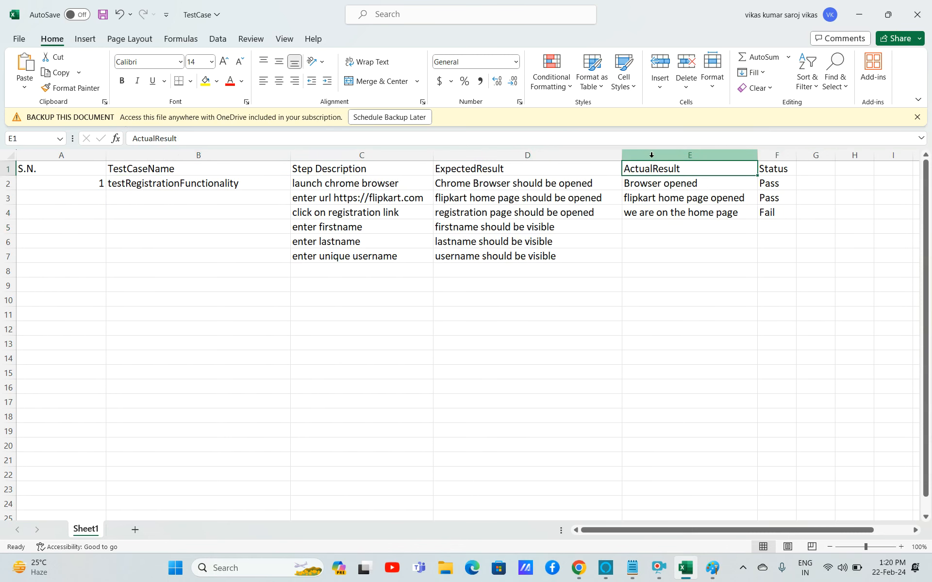
left_click(651, 155)
left_click_drag(651, 156, 786, 156)
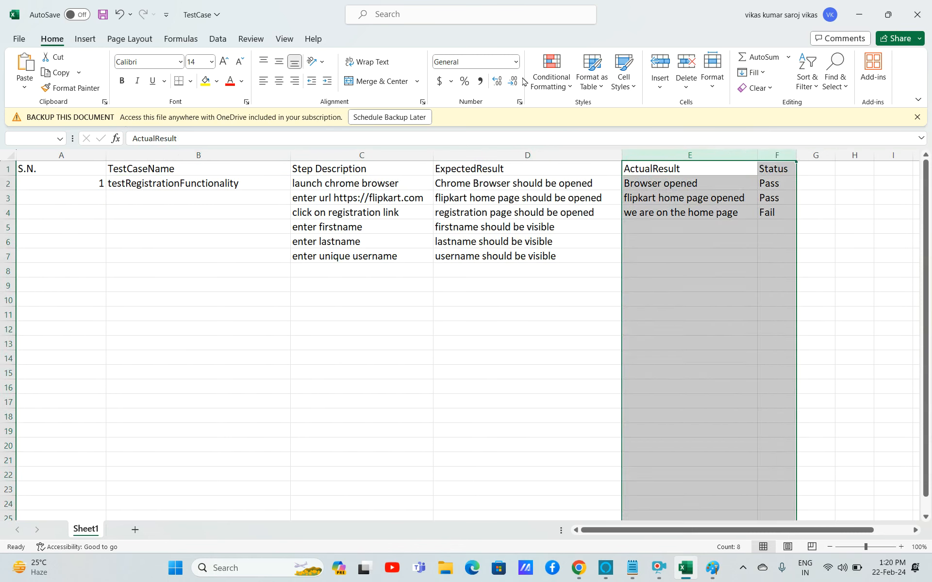
left_click(216, 81)
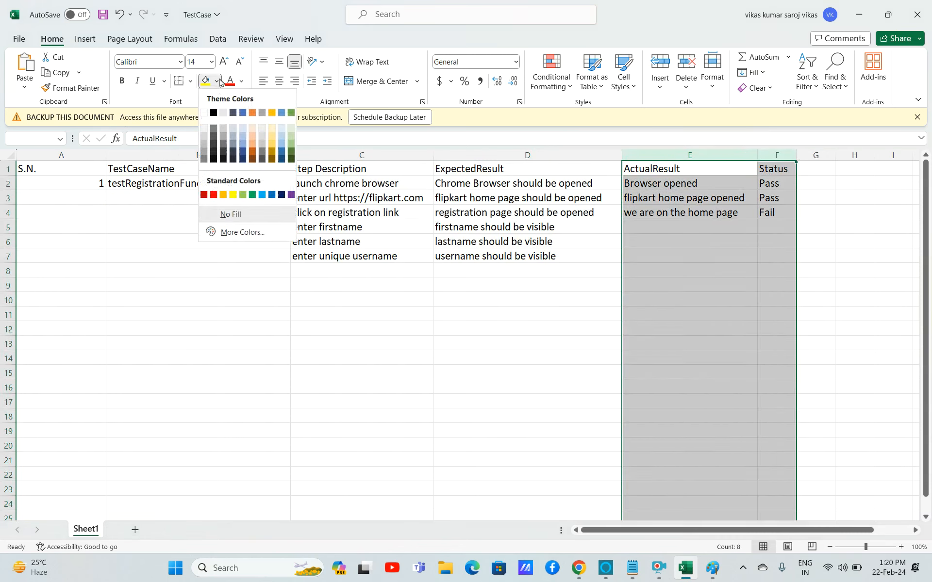
left_click(243, 194)
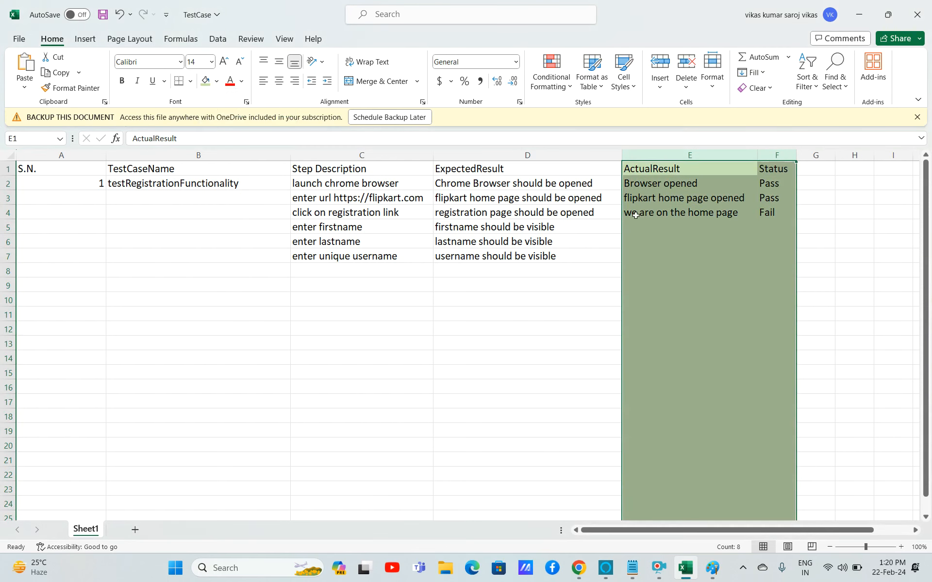
left_click(190, 81)
left_click(195, 203)
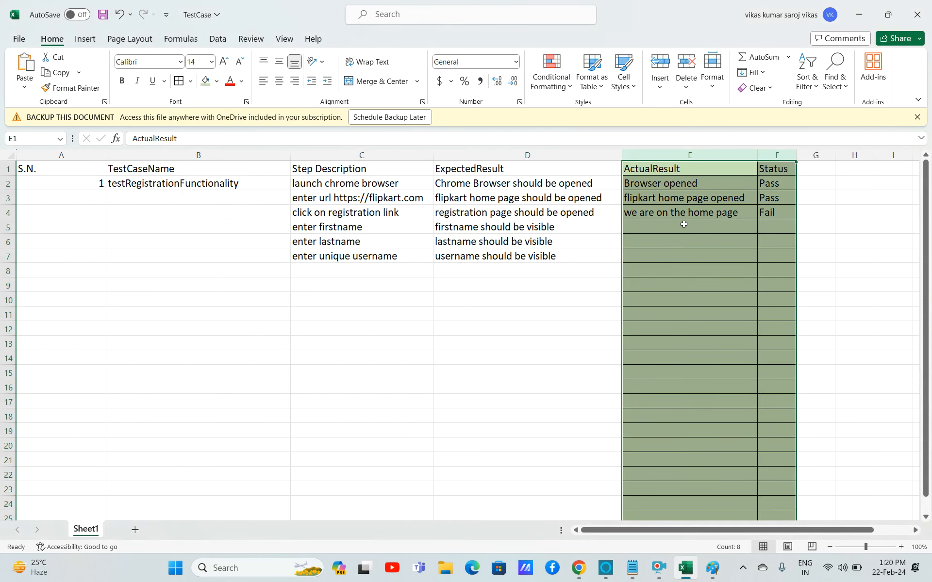
left_click(724, 223)
Clear the actual result and status entries in rows 2 to 7.
left_click(690, 201)
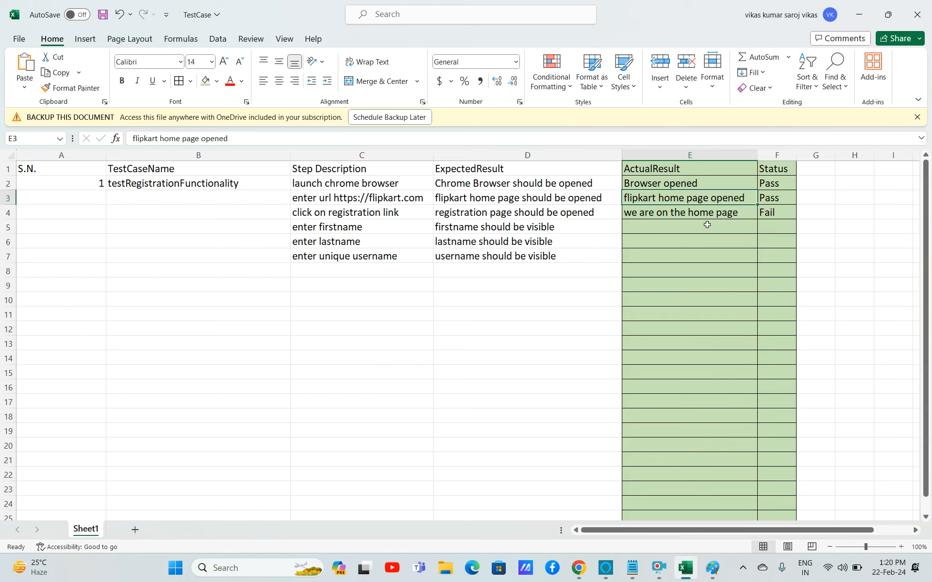
left_click(670, 185)
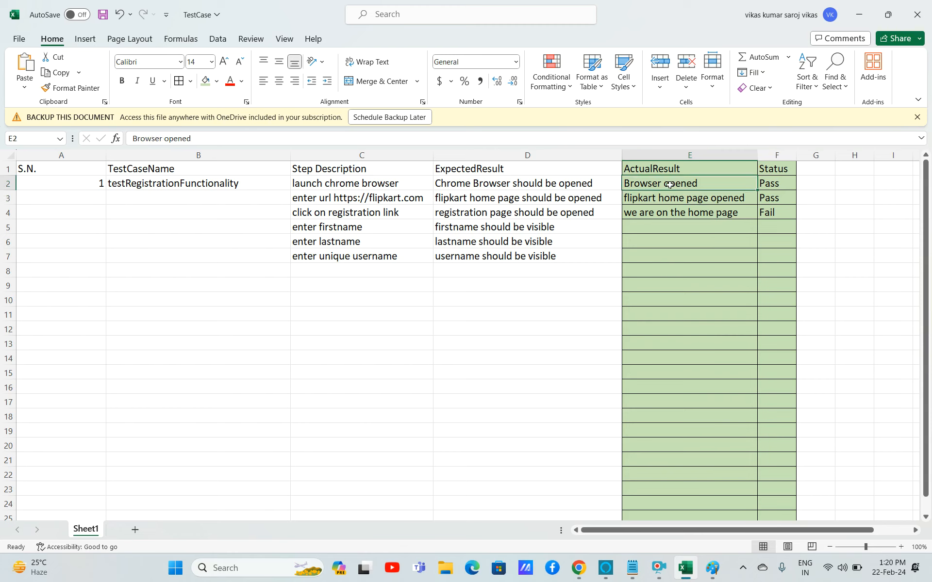
key("shift+Right")
key("shift+Down")
key("shift+Down")
key("shift+Down")
key("shift+Down")
key("shift+Down")
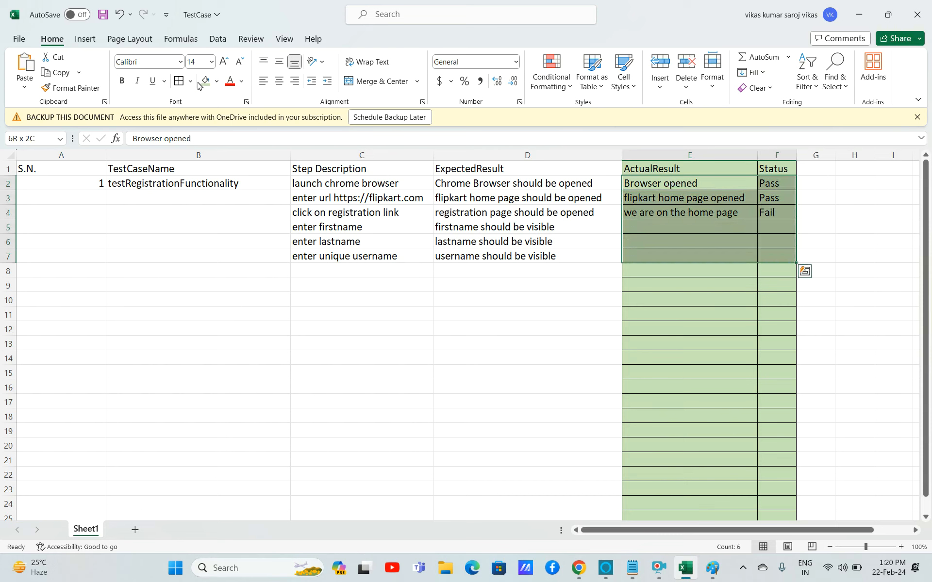
key("Delete")
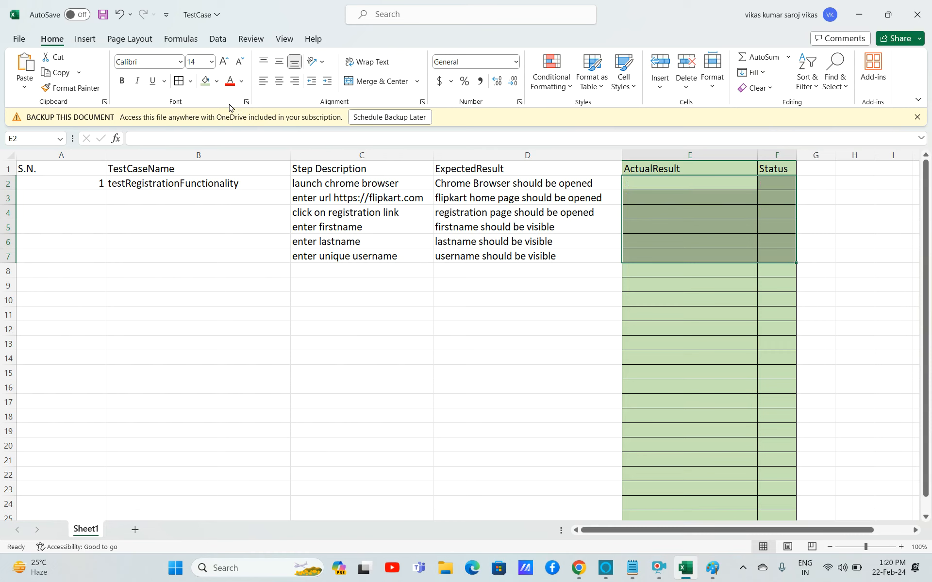
Undo the clearing of the actual results and save the workbook.
left_click(553, 245)
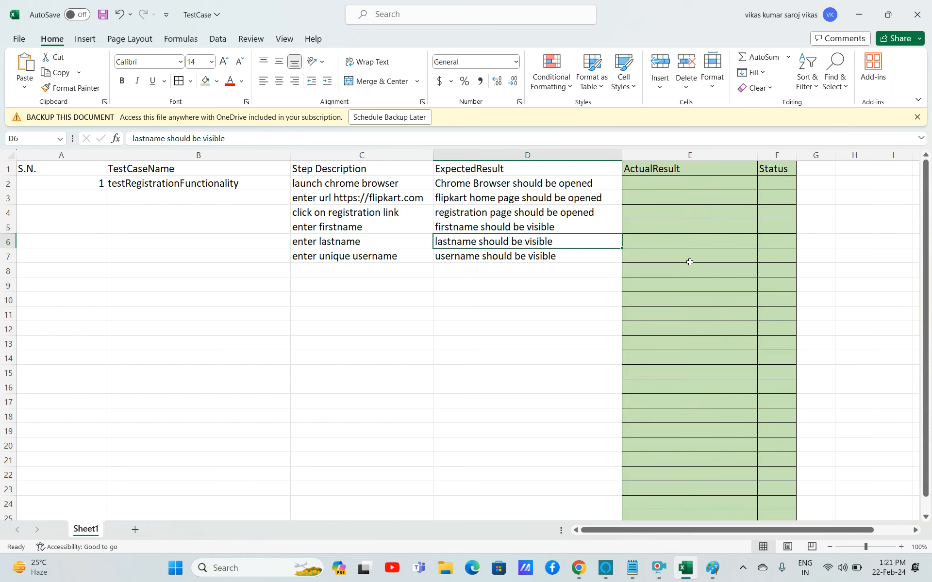
key("ctrl+z")
key("ctrl+s")
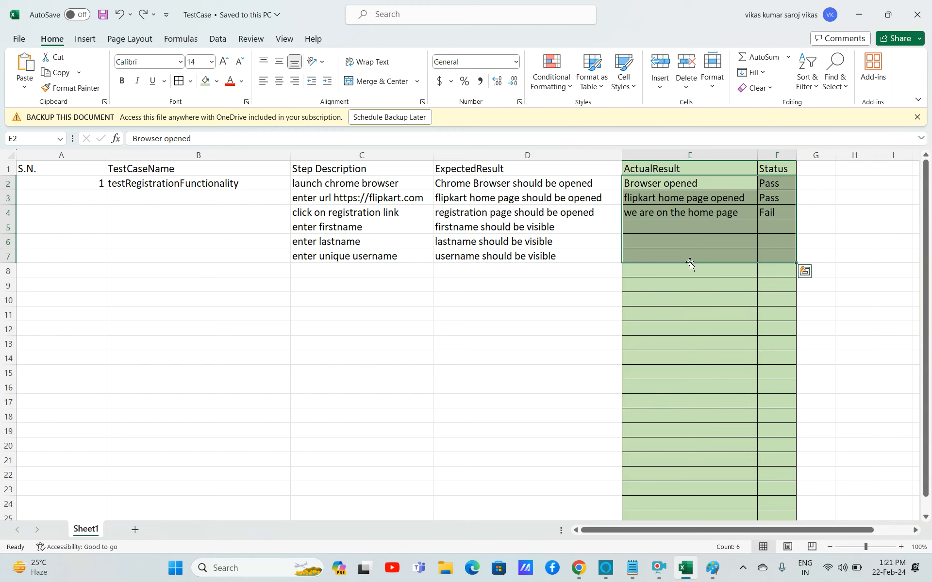
Narrow column B to fit the test case name.
left_click(225, 153)
left_click_drag(290, 156, 260, 161)
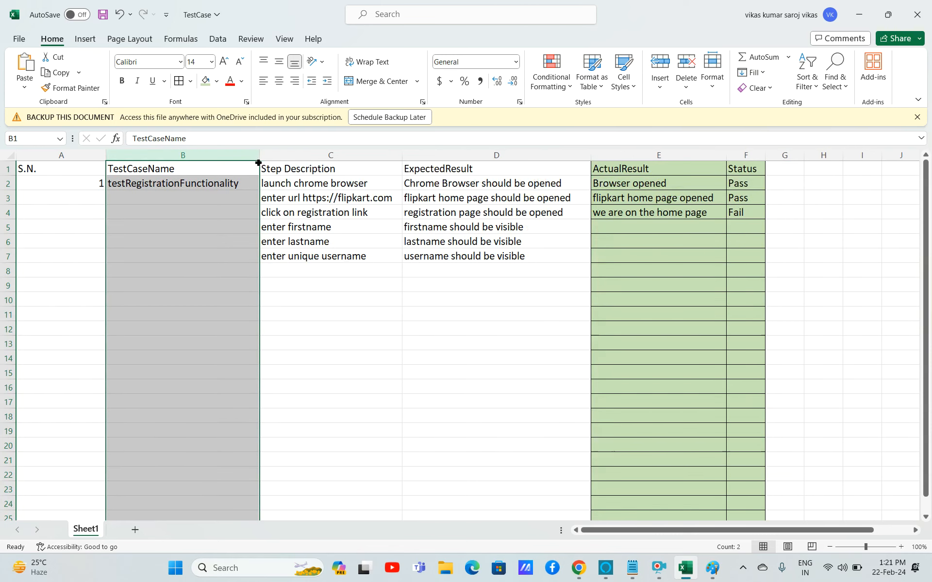
Enter 'enter password' as the step description in row 8.
left_click(300, 266)
type("enter password")
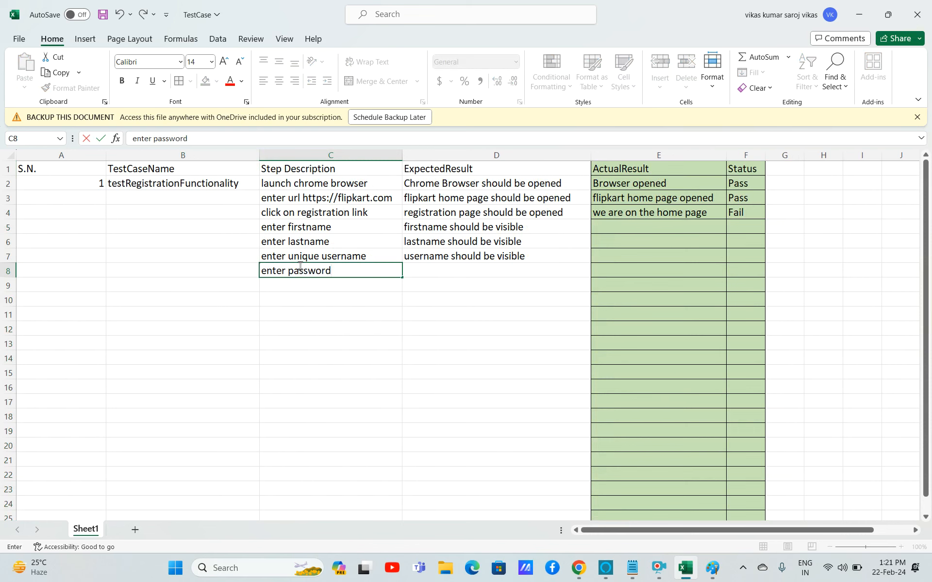
left_click(420, 269)
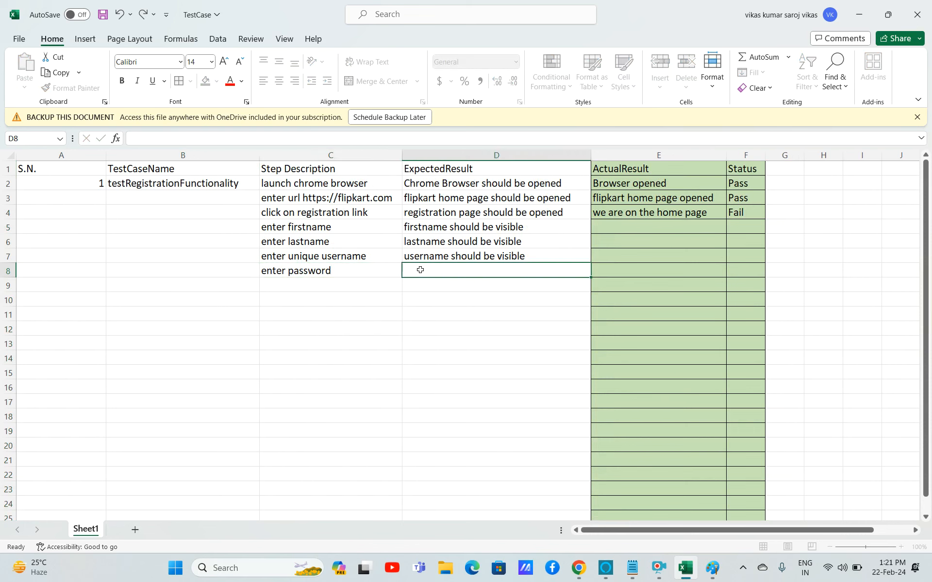
Copy row 7's expected result into row 8 and change its ending to 'hidden'.
left_click(489, 254)
key("ctrl+c")
left_click(513, 271)
key("ctrl+v")
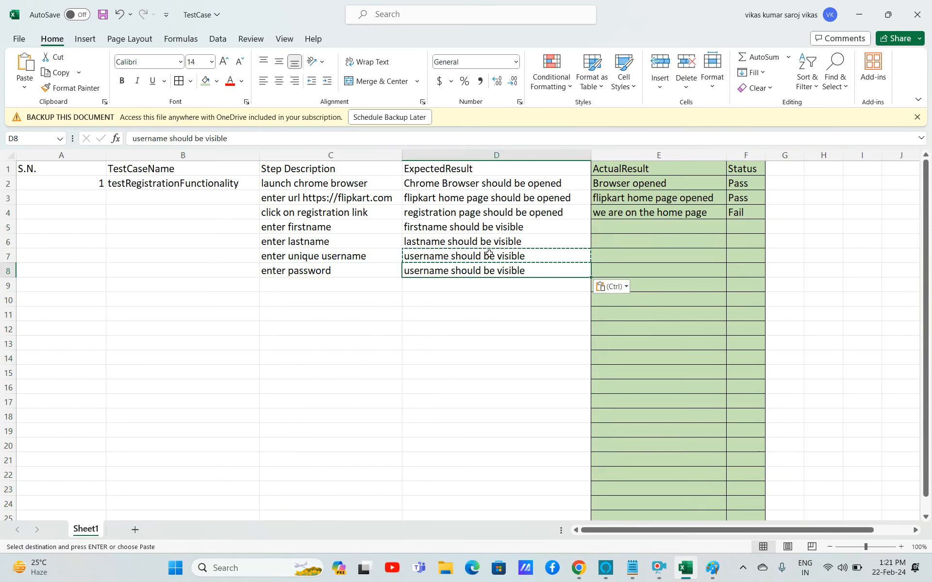
double_click(514, 270)
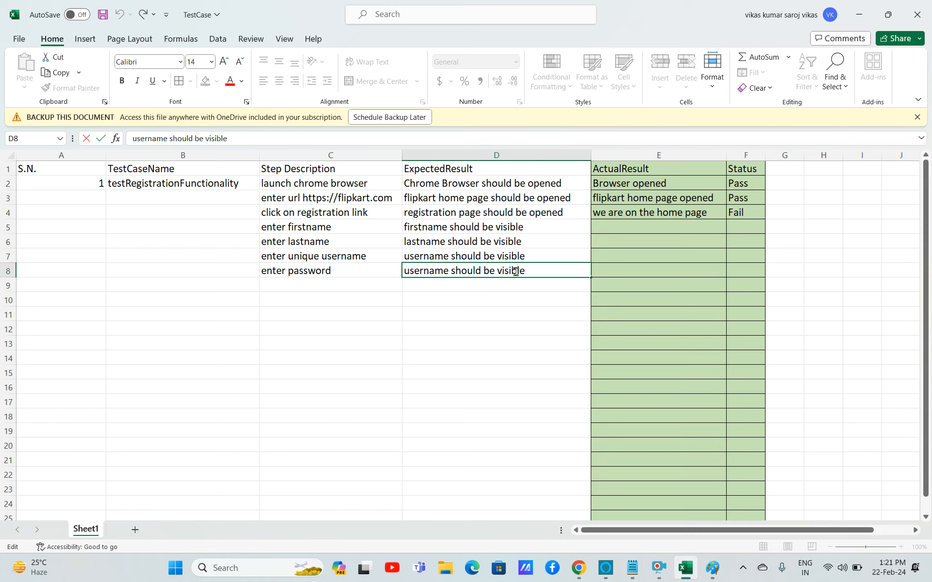
double_click(501, 272)
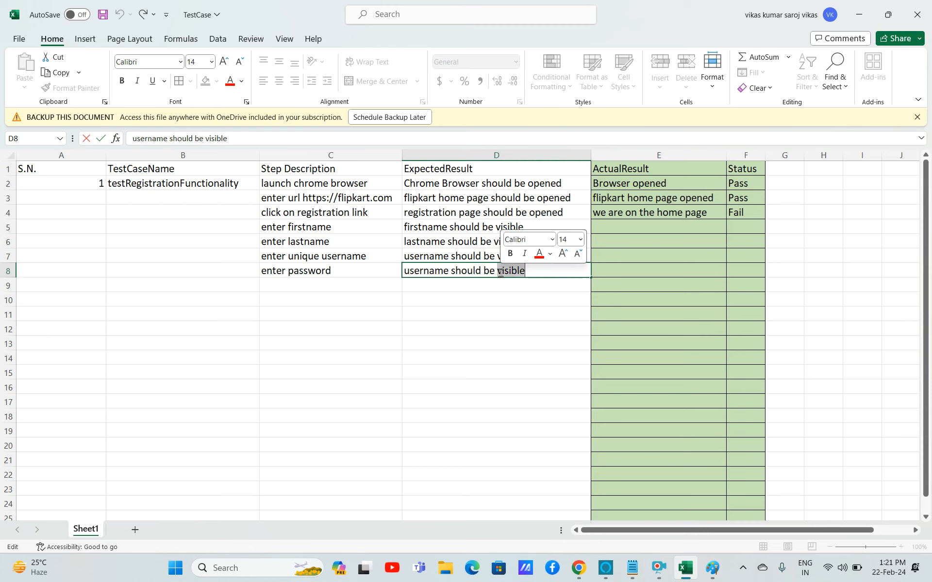
type("hidden")
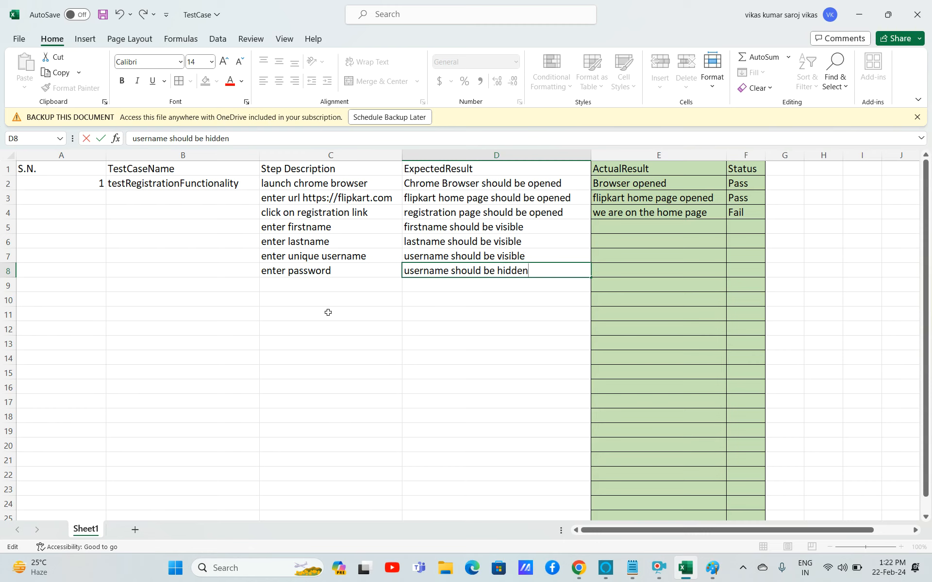
Enter 'enter retype' as the step description in row 9.
left_click(313, 284)
type("en")
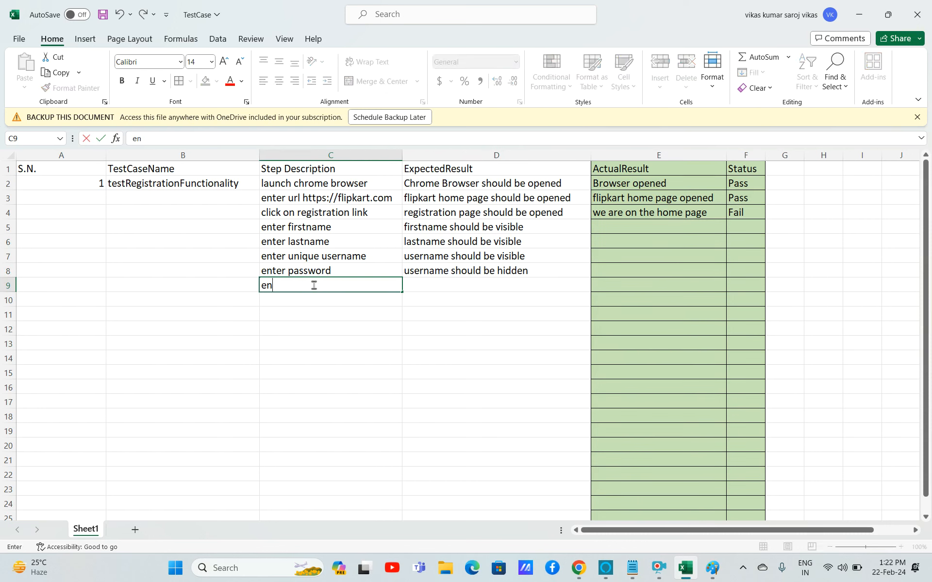
type("ter retype")
Change the ending of row 8's expected result to 'masked'.
left_click(538, 268)
double_click(538, 268)
key("BackSpace")
key("BackSpace")
key("BackSpace")
key("BackSpace")
key("BackSpace")
key("BackSpace")
type("masked")
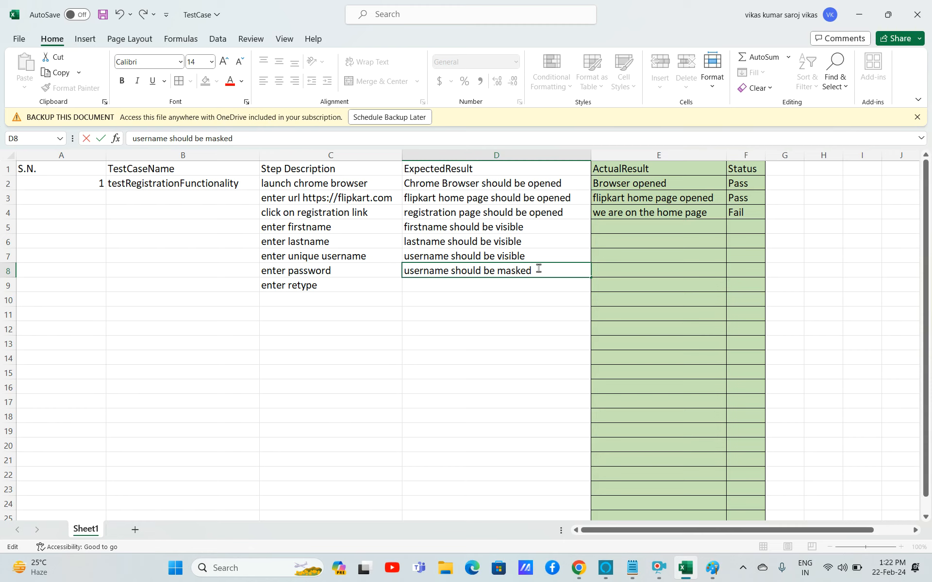
Complete row 9's step description as 'enter retype password'.
double_click(337, 287)
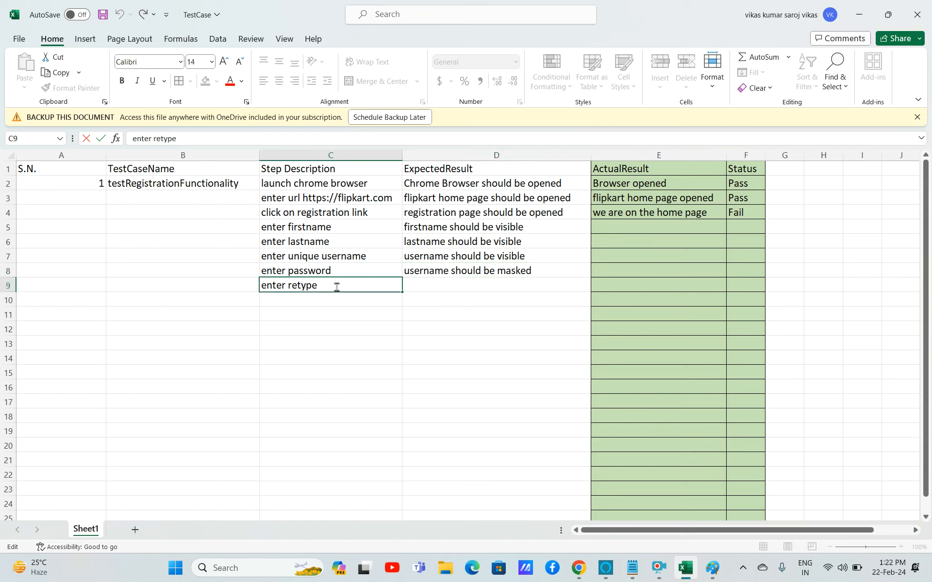
type("password")
left_click(442, 286)
Fill row 8's expected result down into row 9.
left_click(431, 273)
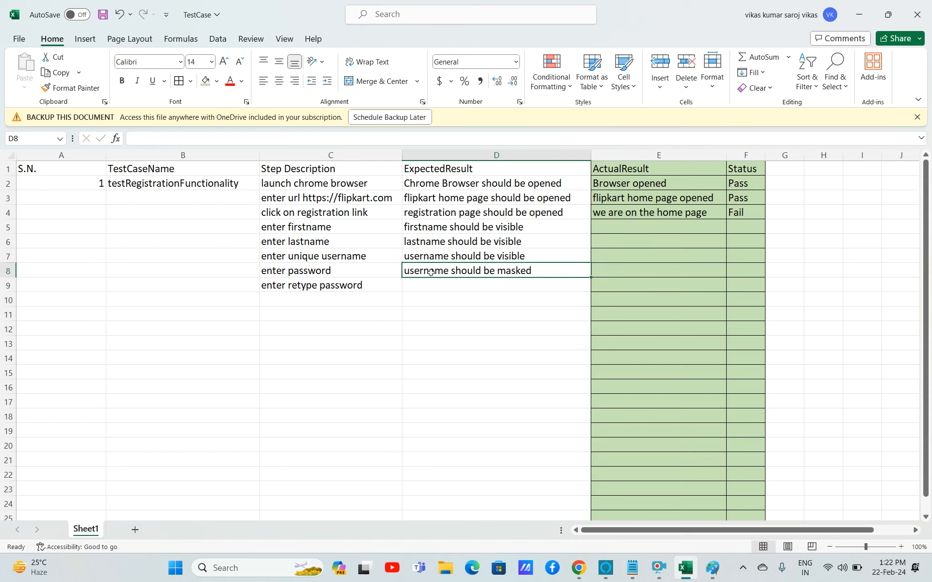
left_click_drag(592, 277, 592, 291)
Reword row 8's expected result to 'password should be masked'.
double_click(434, 273)
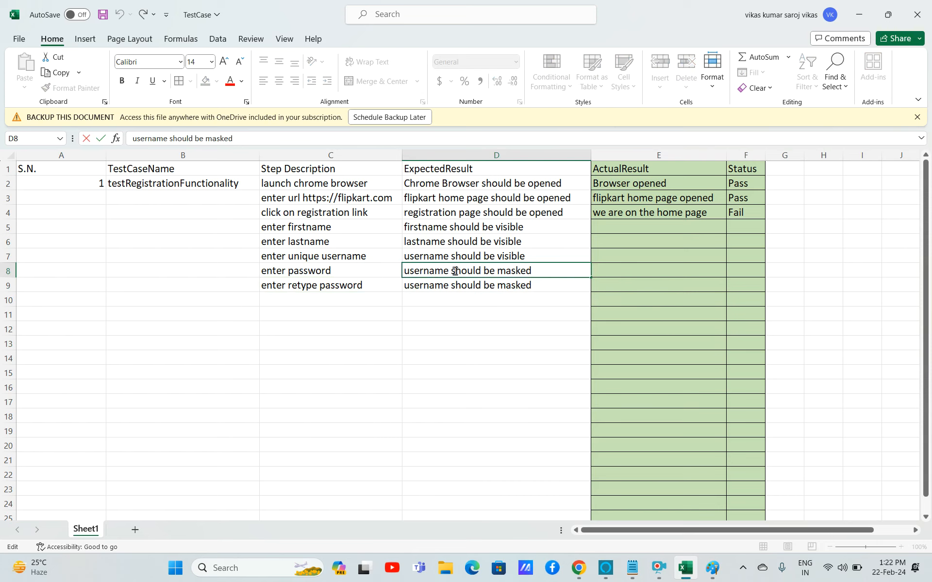
left_click_drag(450, 273, 382, 275)
type("passwo")
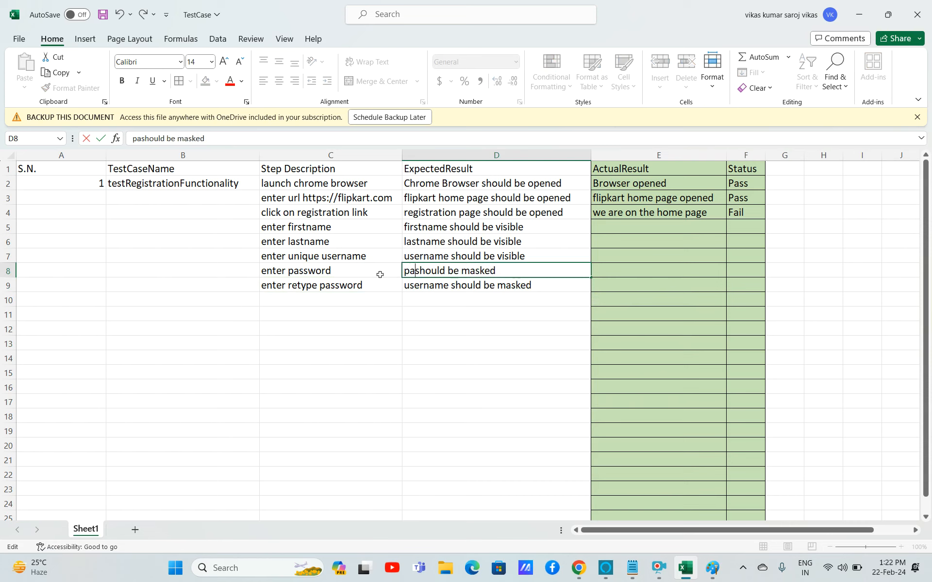
type("rd")
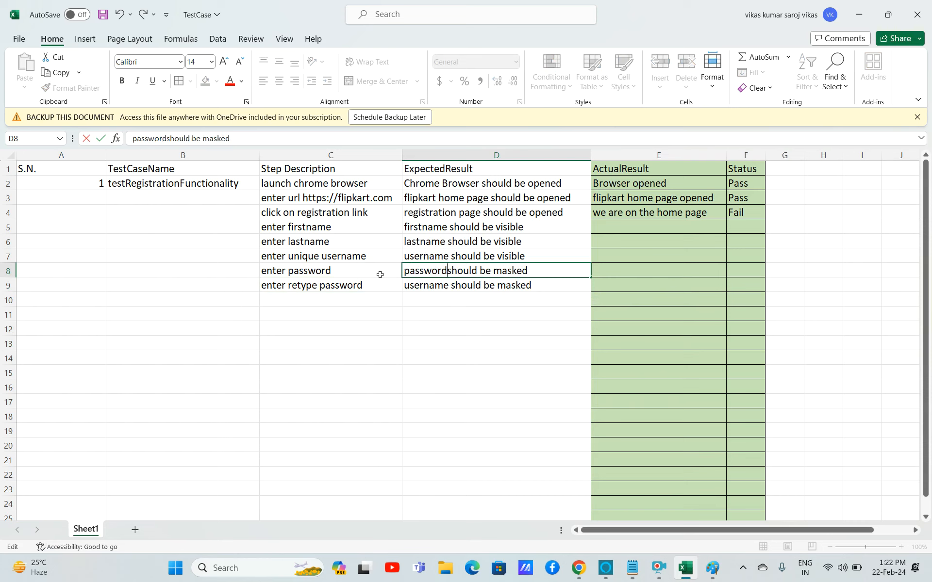
Reword row 9's expected result to 'password should be masked'.
double_click(447, 286)
double_click(446, 287)
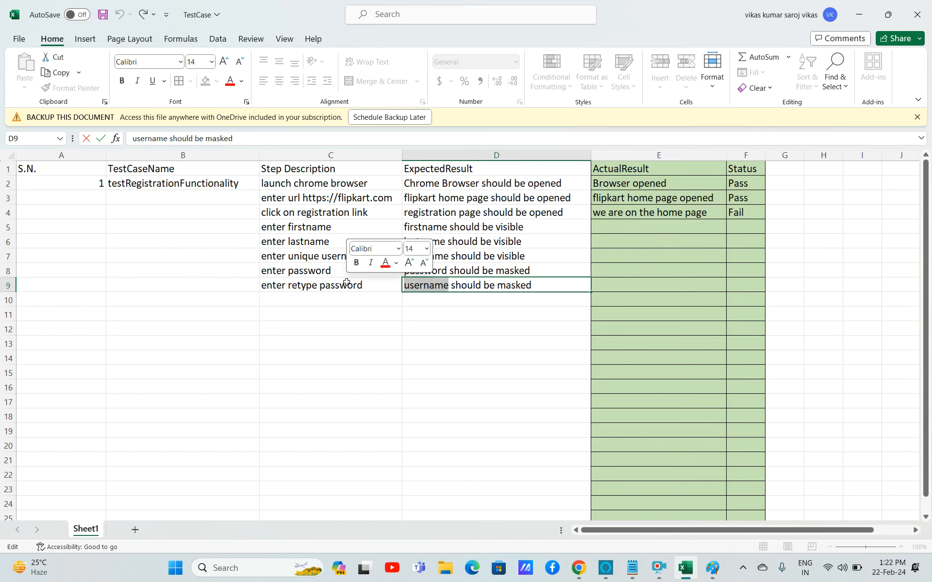
type("password")
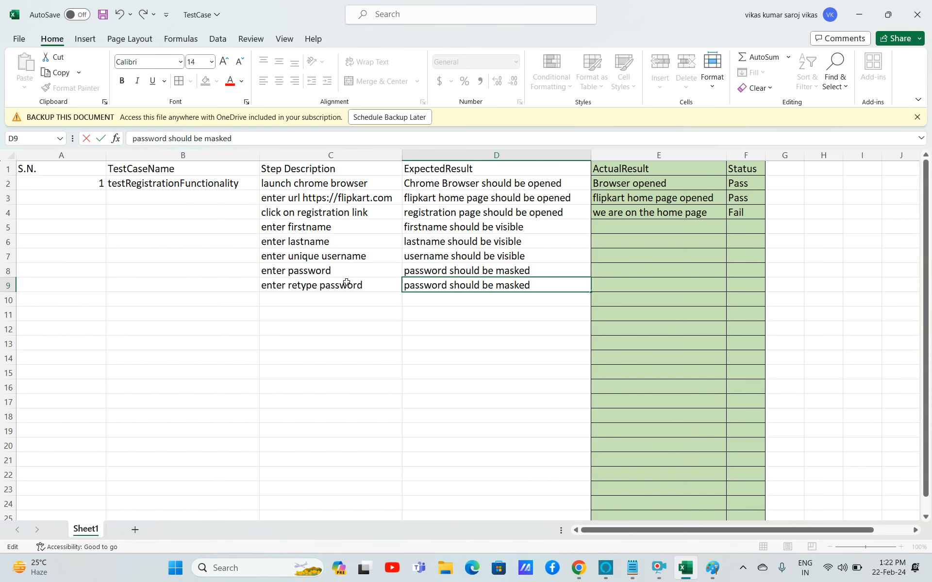
left_click(501, 303)
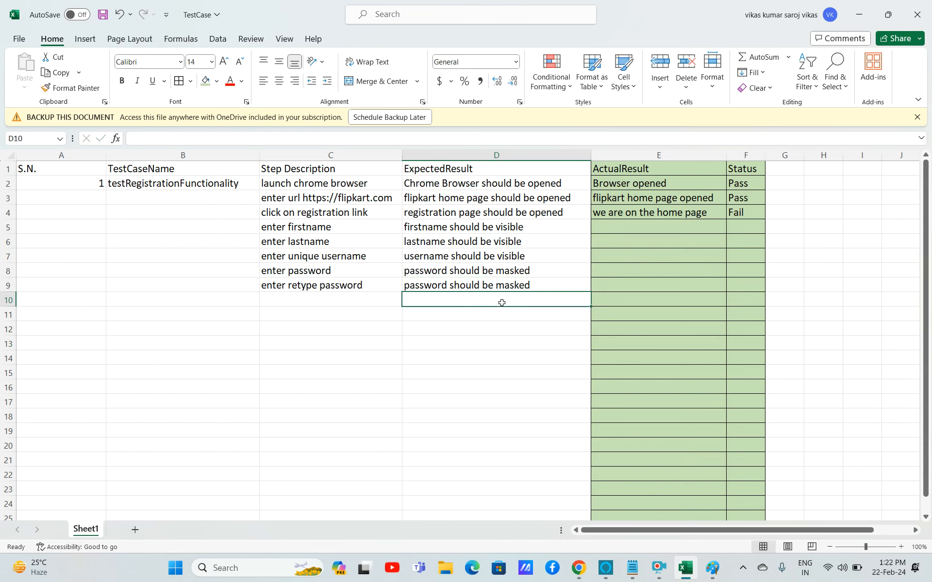
Enter 'click on register button' as the step description in row 10.
left_click(318, 303)
type("en")
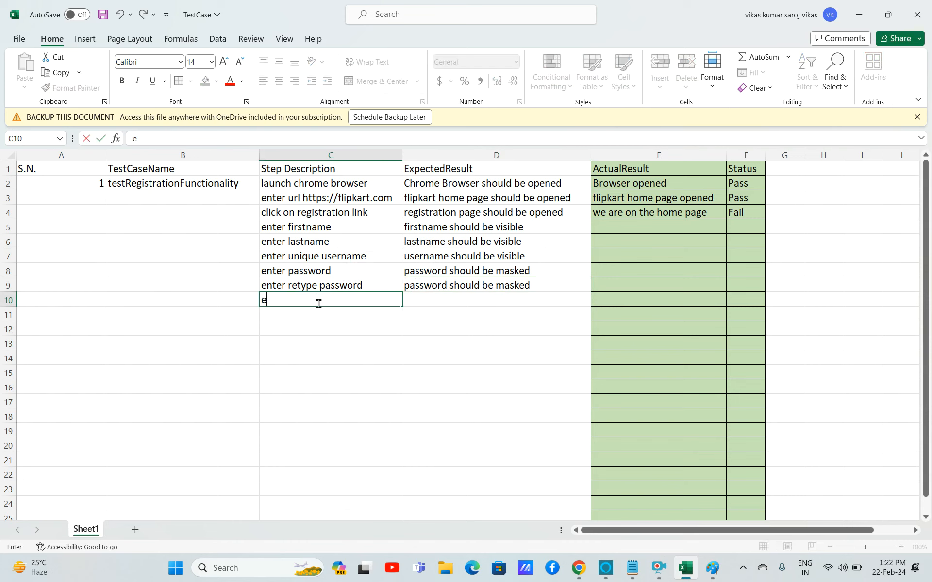
key("BackSpace")
key("BackSpace")
type("clki")
key("BackSpace")
key("BackSpace")
type("ick ")
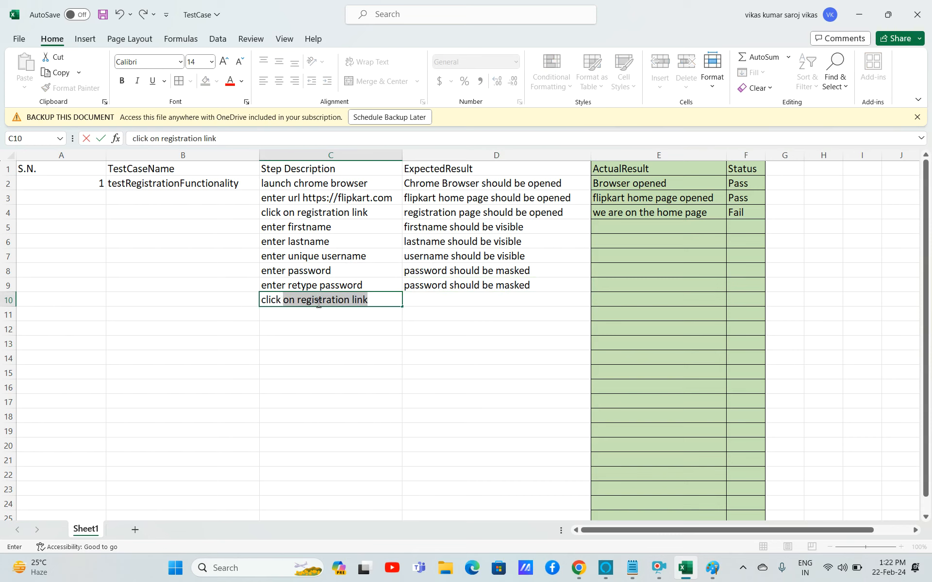
type("on register")
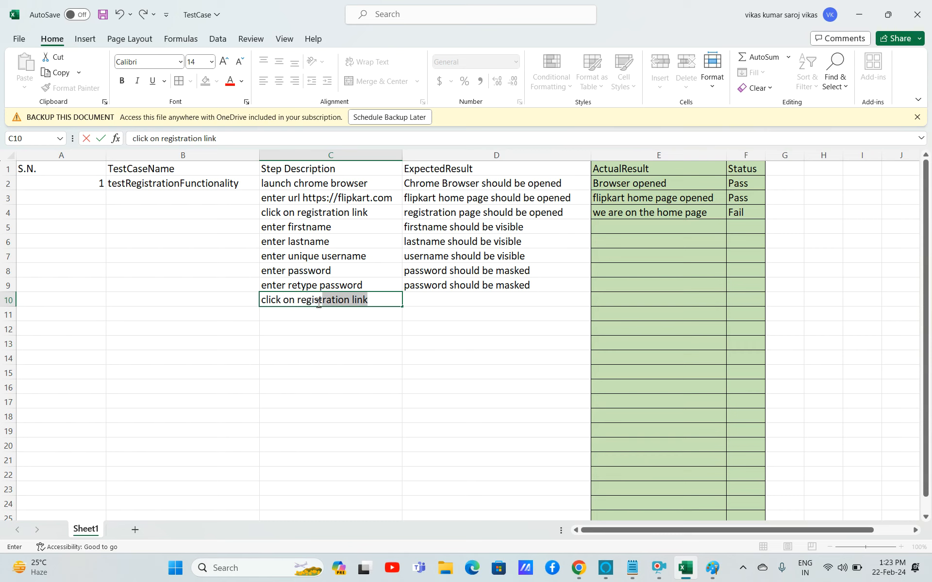
type(" button")
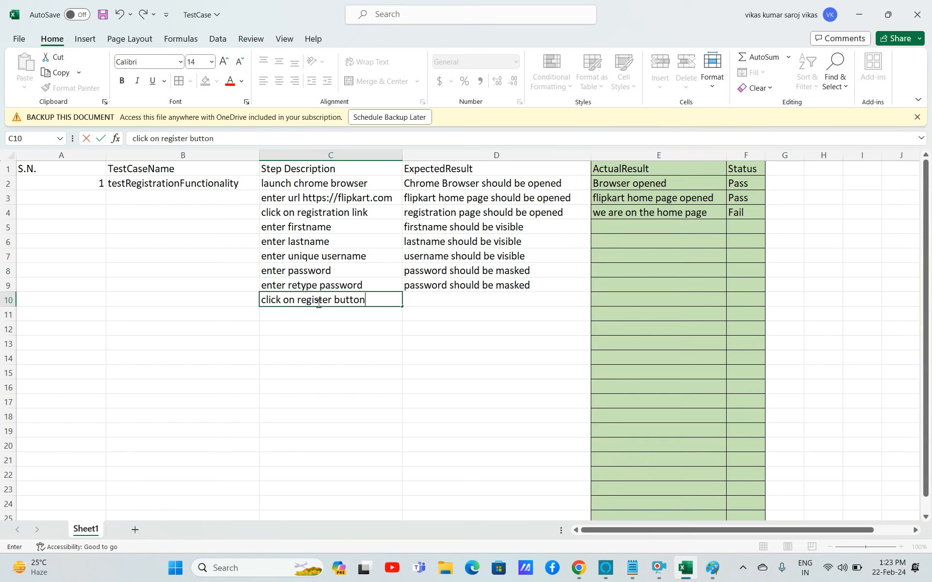
left_click(435, 301)
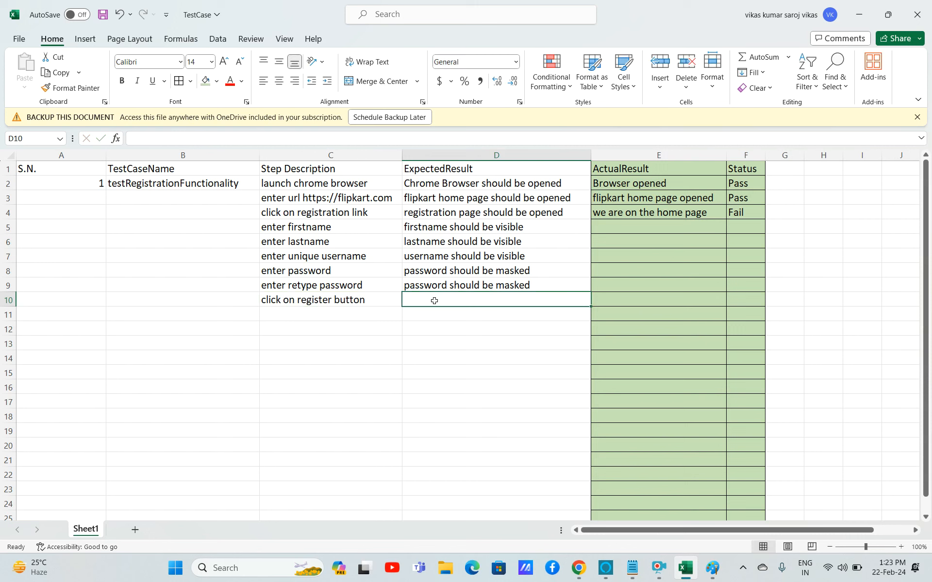
Enter 'registration should be successful' as the expected result in row 10.
type("re")
key("BackSpace")
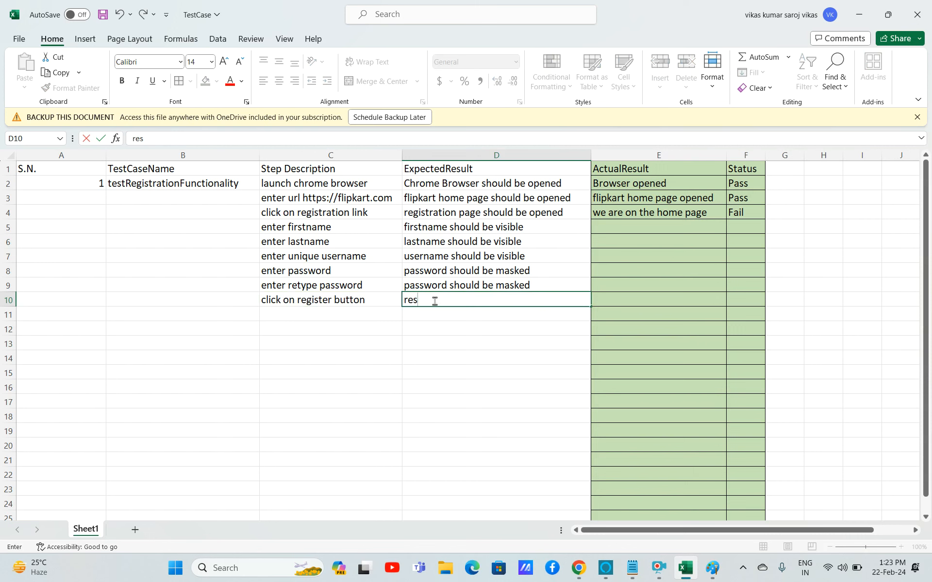
type("gistra")
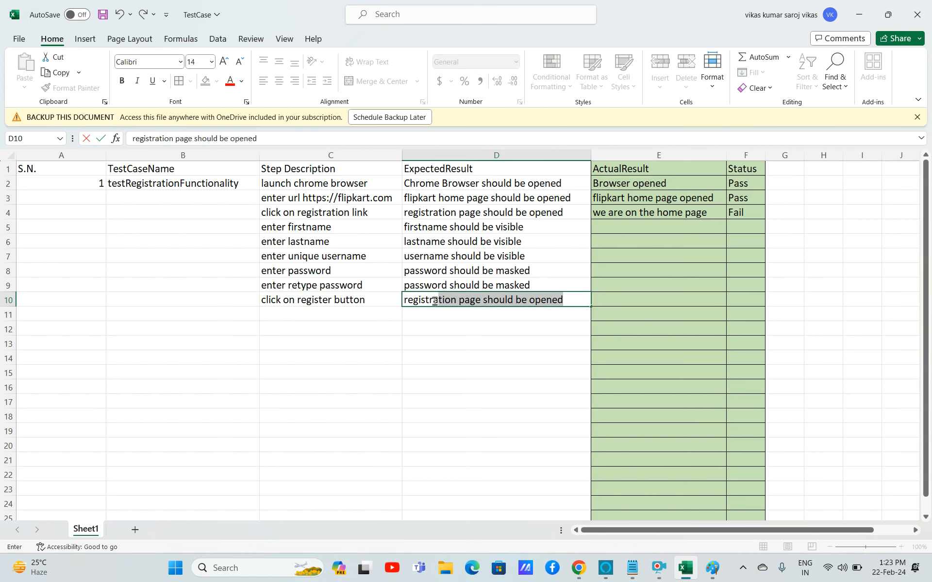
type("tion sho")
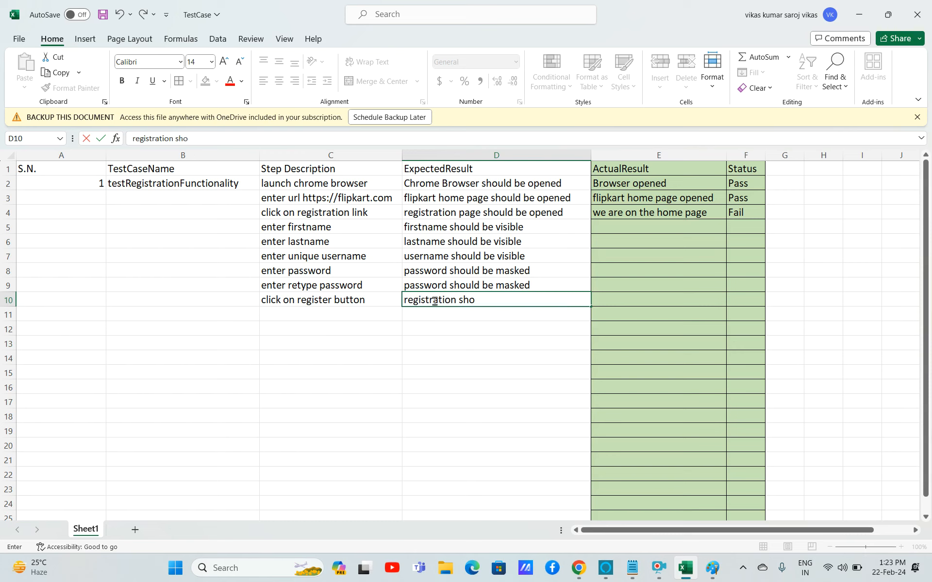
type("uld be successful")
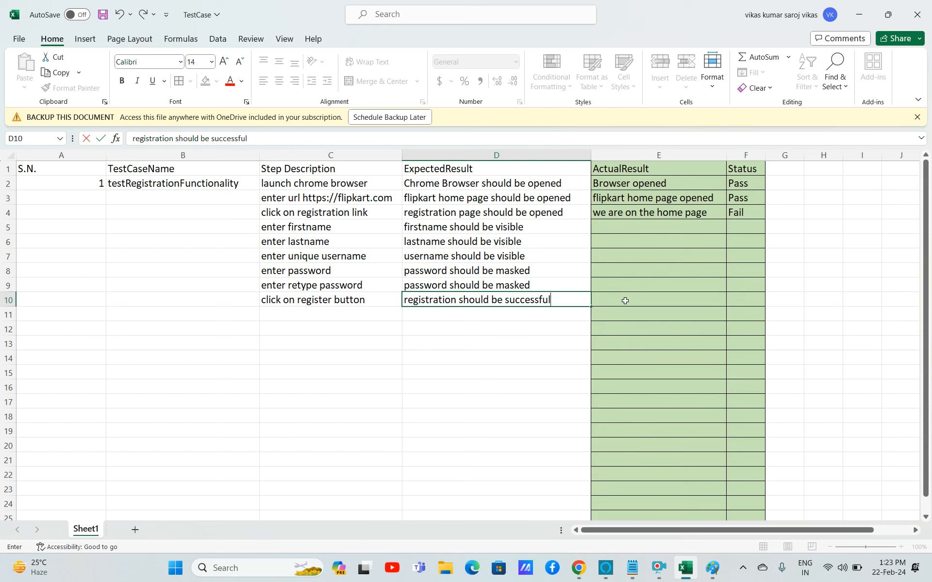
left_click(625, 301)
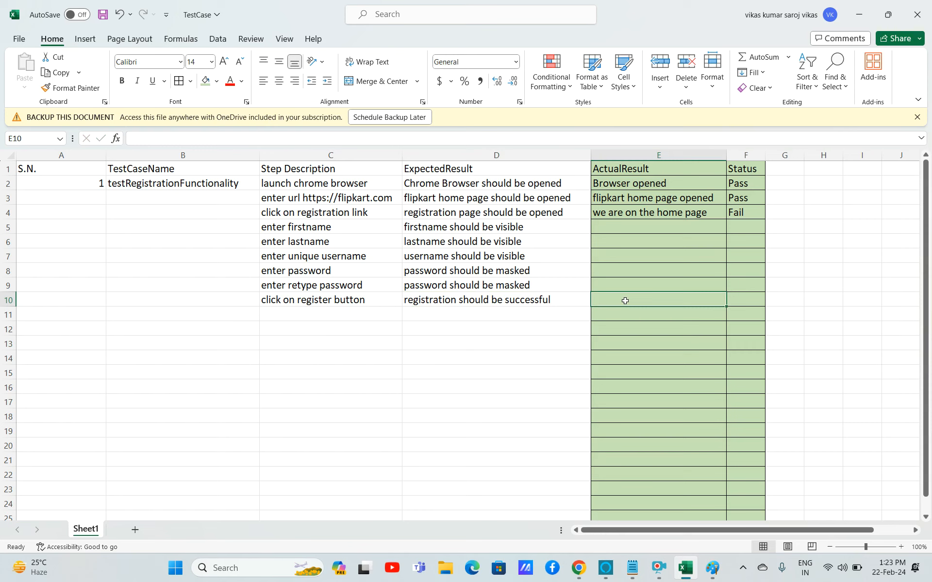
Switch to the Notepad notes and add a new line 'TestCase - 2 type'.
left_click(448, 271)
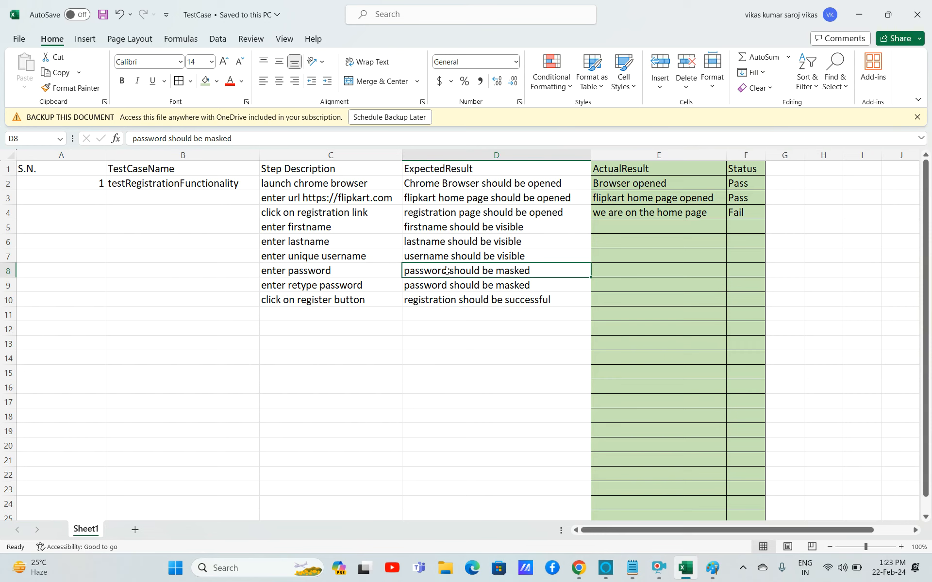
key("super+r")
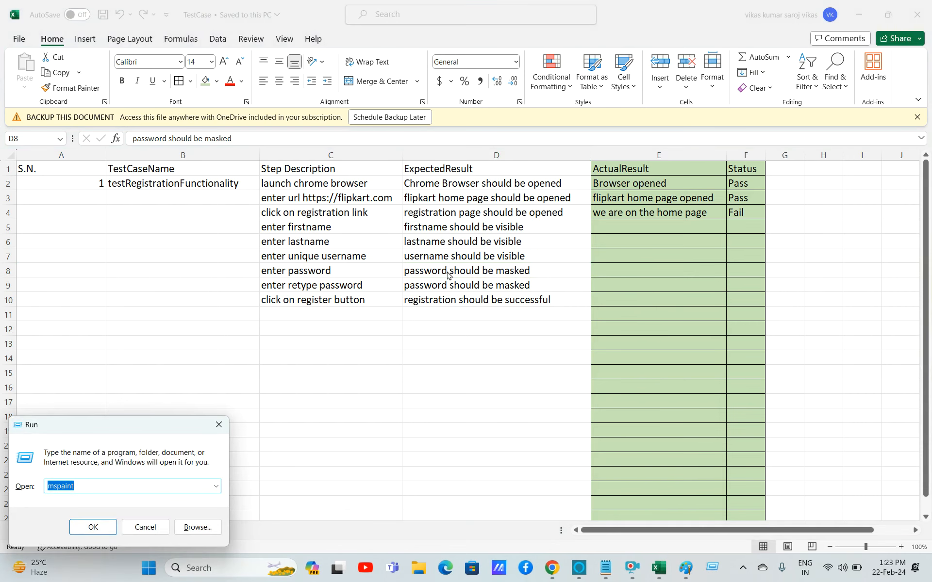
key("alt+Tab")
key("alt+Tab")
key("alt+Tab")
key("alt+Tab")
left_click(448, 274)
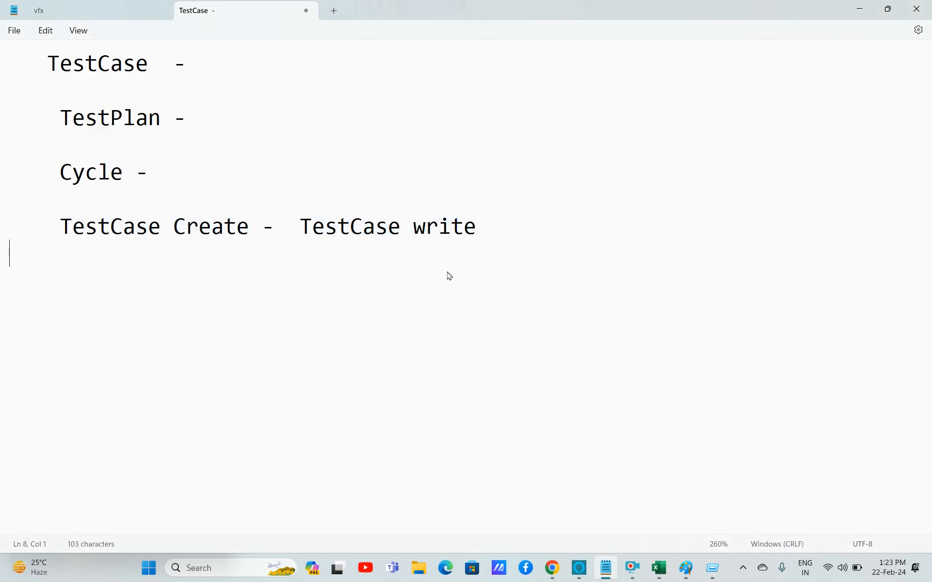
key("Return")
key("Return")
type("Test")
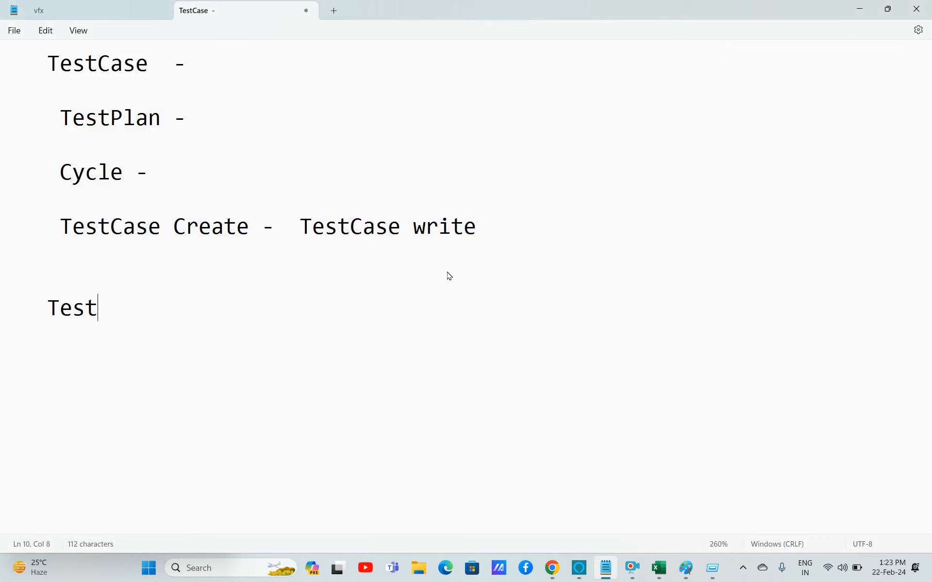
type("Case - 2")
type("type")
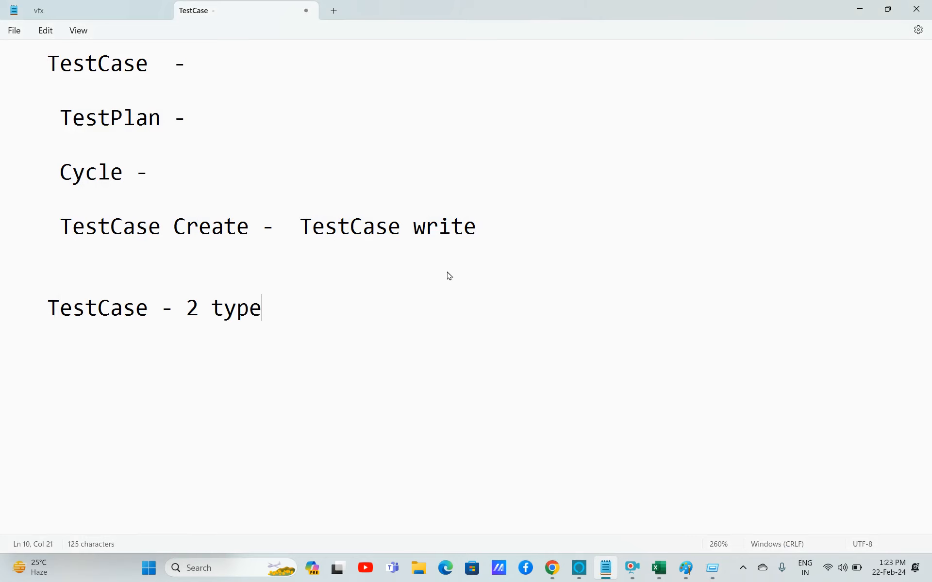
List '1) Positive' and '2) Negative' as the two test case types below it.
key("Return")
key("Return")
type("1) Positive")
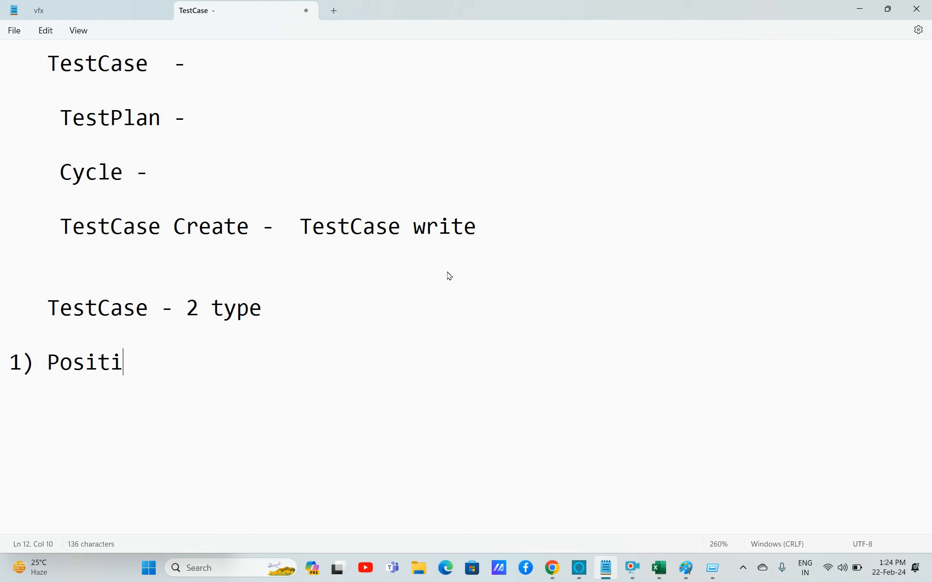
key("Return")
key("Return")
type("2)")
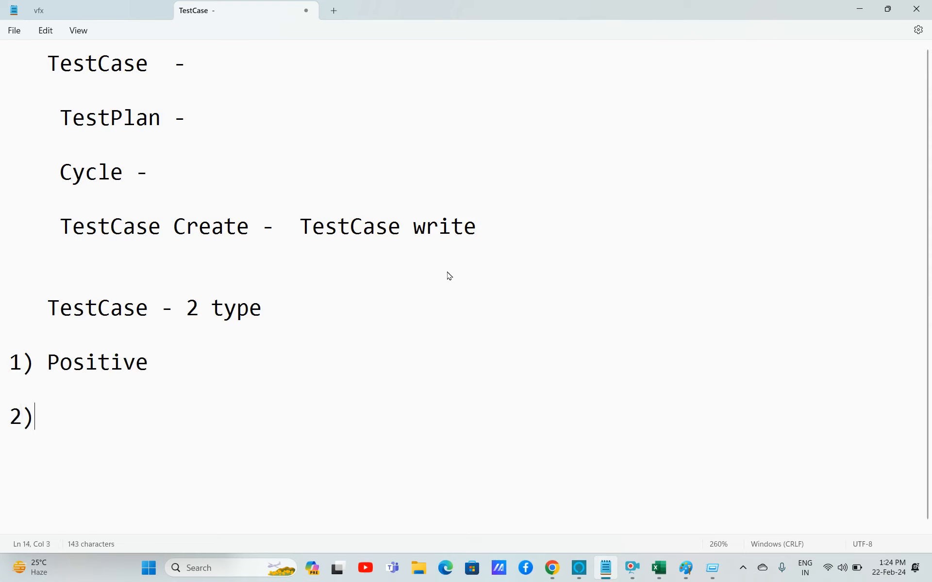
type(" Negative")
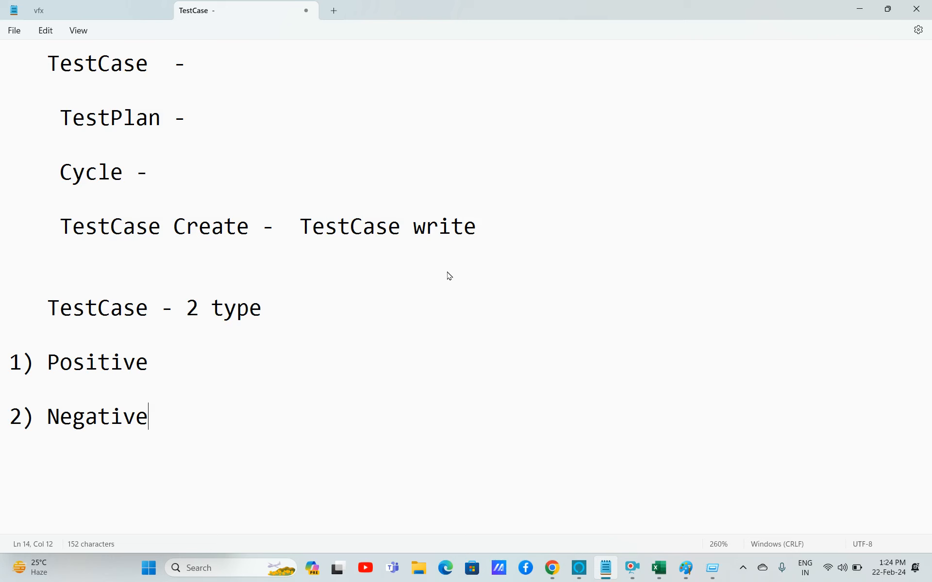
Switch back to the spreadsheet and enter 2 as the serial number in row 12.
key("super+r")
key("alt+Tab")
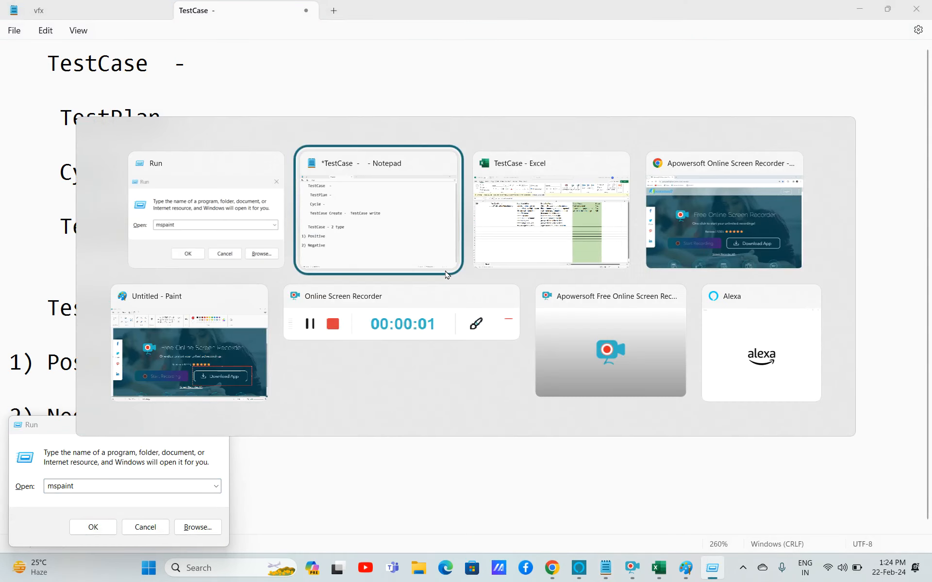
key("alt+Tab")
key("alt+Tab")
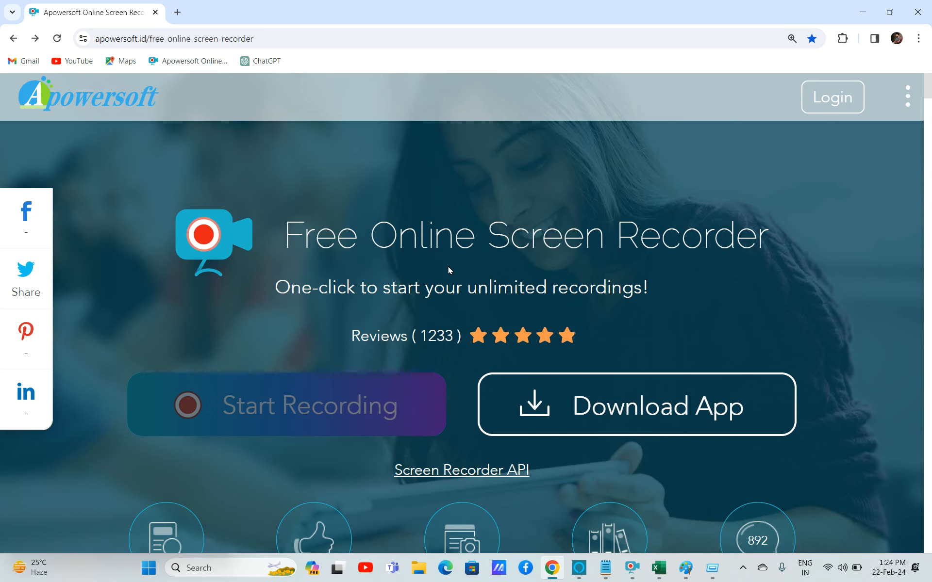
key("super+r")
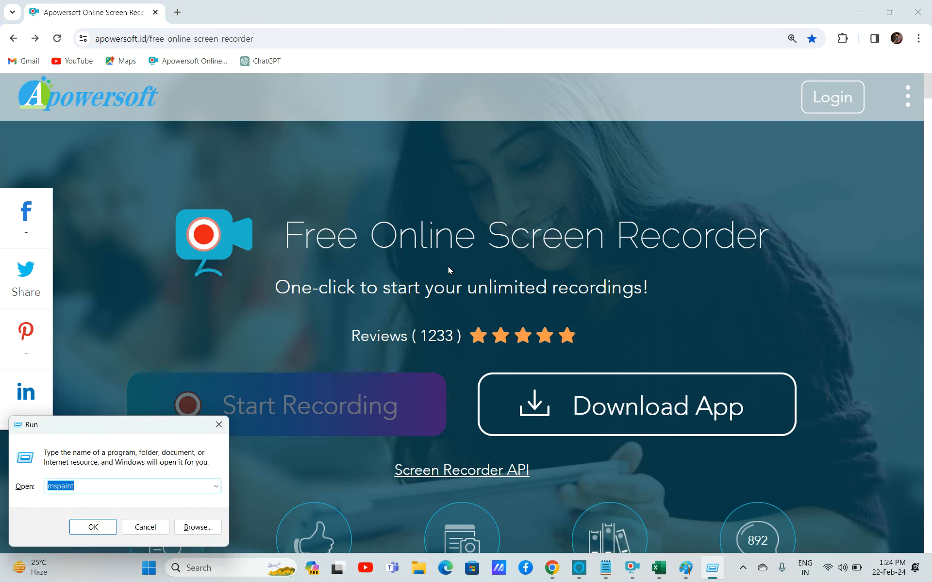
key("alt+Tab")
key("alt+Tab")
key("alt+Tab")
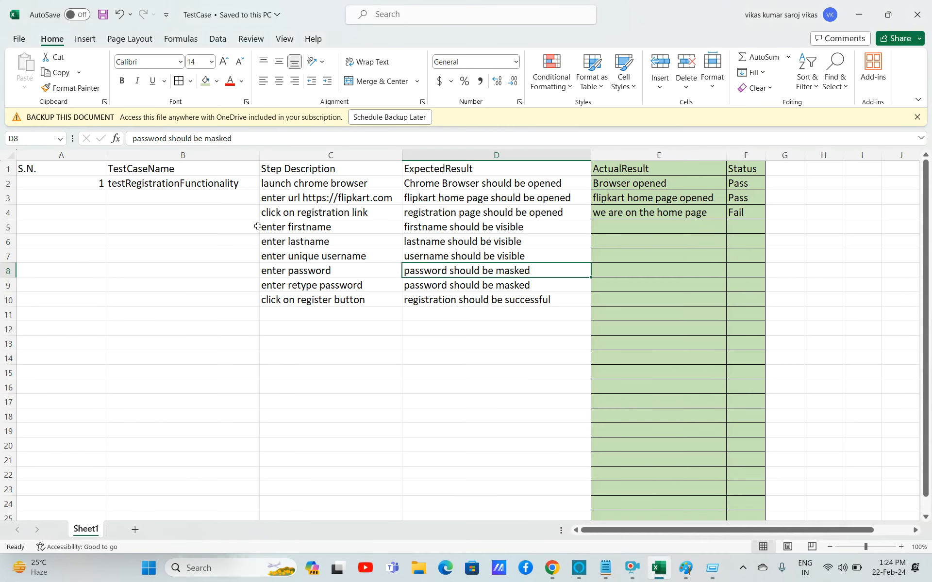
left_click(150, 184)
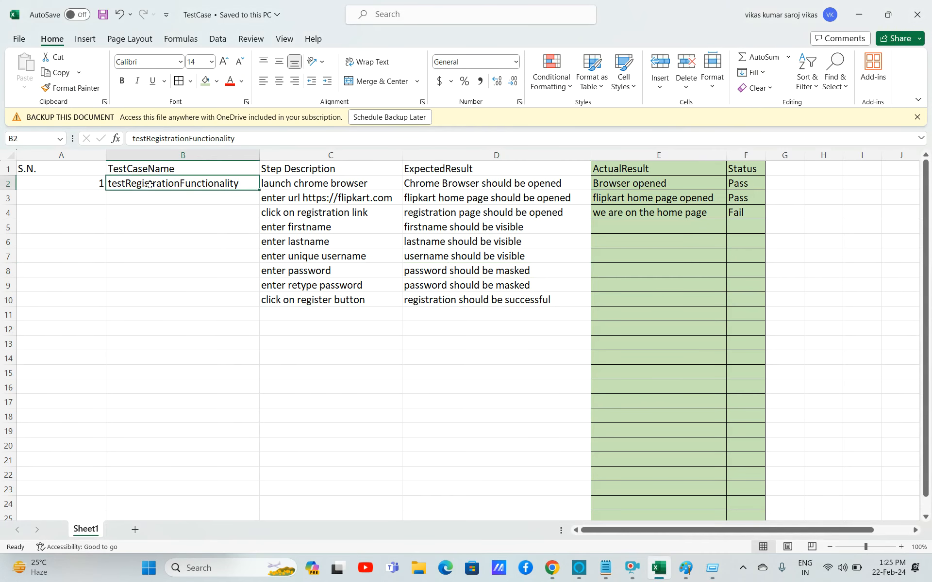
left_click(97, 326)
type("2")
key("BackSpace")
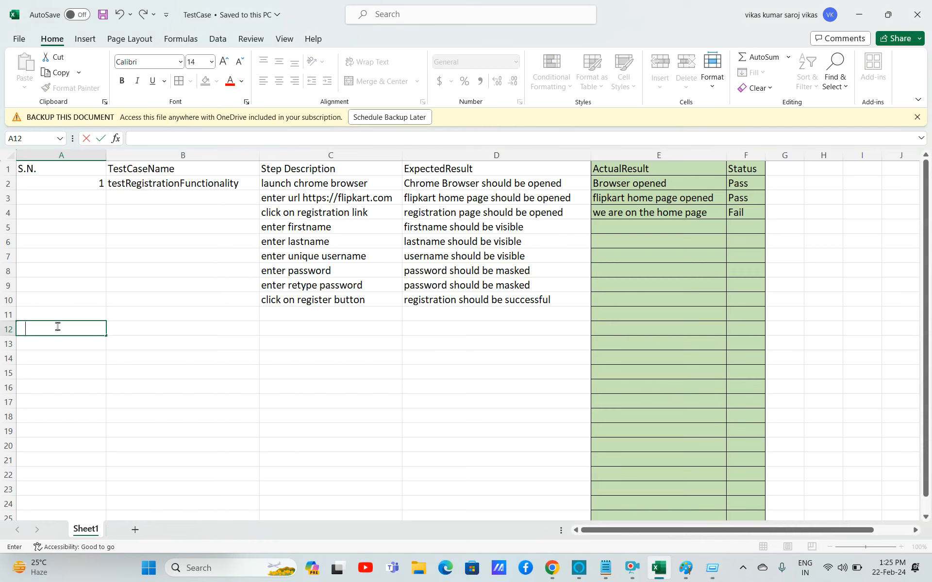
type("2")
Name the second test case 'TestRegistration WithUsed Username' in row 12.
left_click(267, 325)
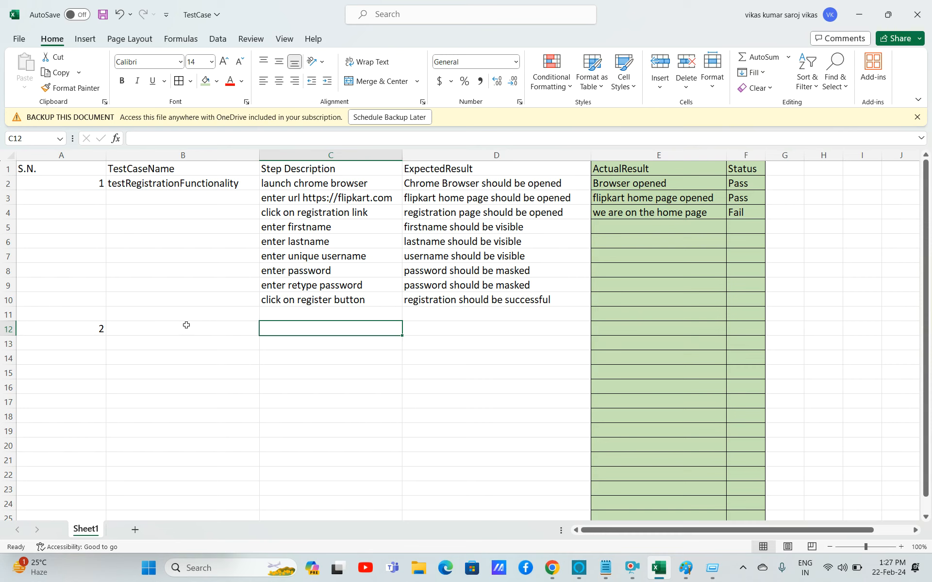
double_click(186, 325)
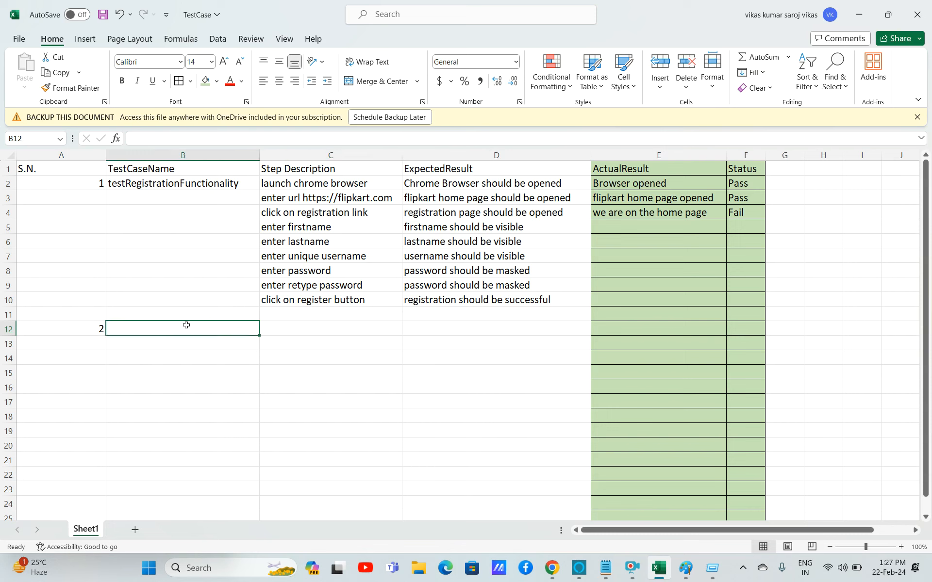
type("Tes")
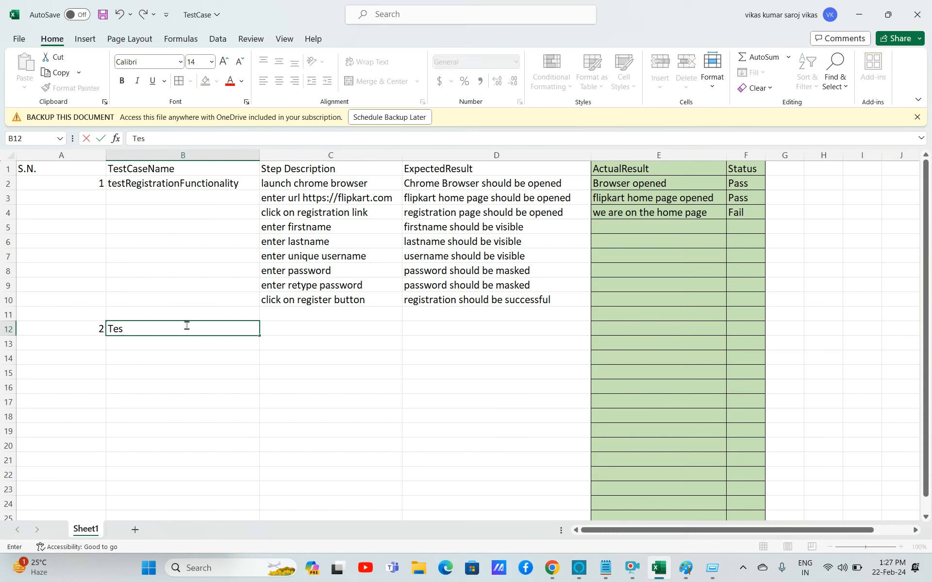
type("tRegistration")
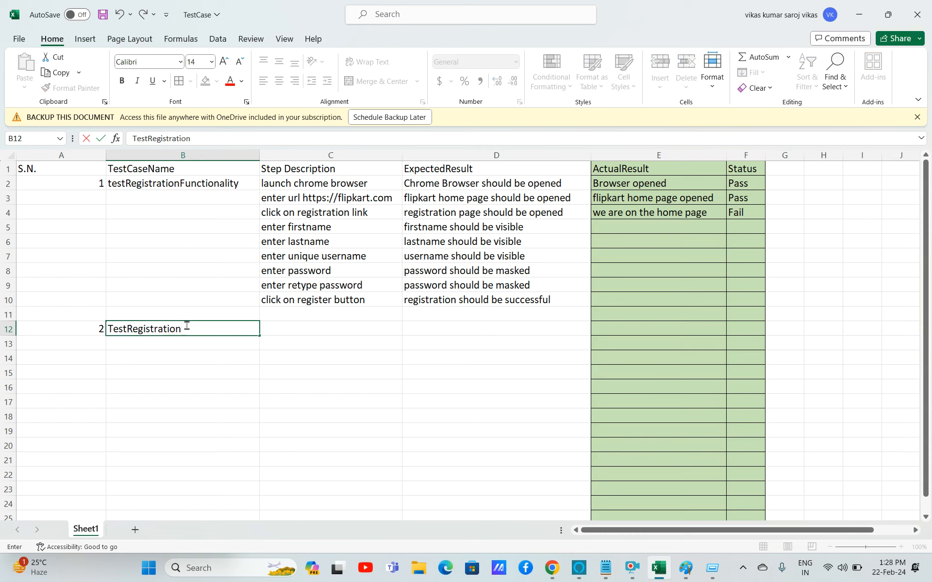
type("WithUsed U")
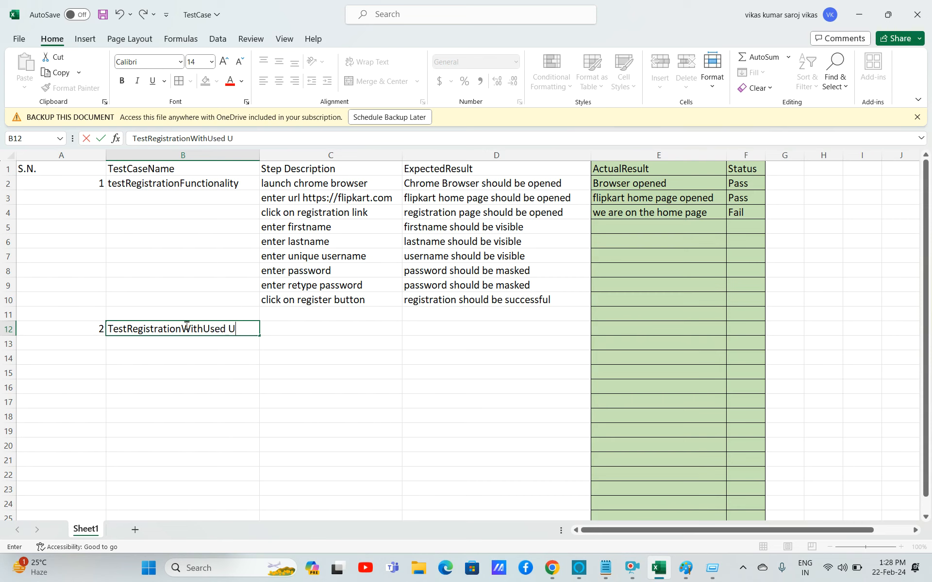
type("sername")
left_click(229, 329)
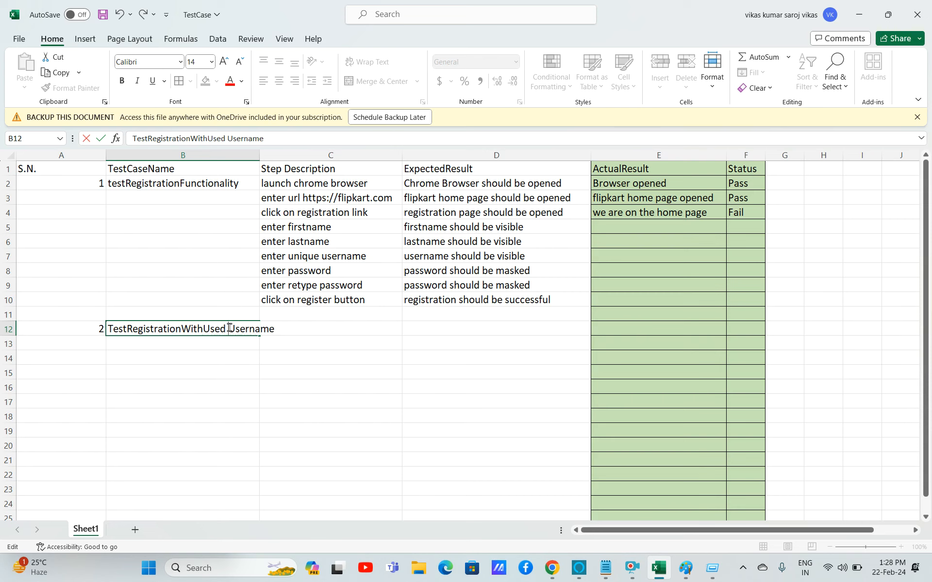
key("BackSpace")
left_click(187, 330)
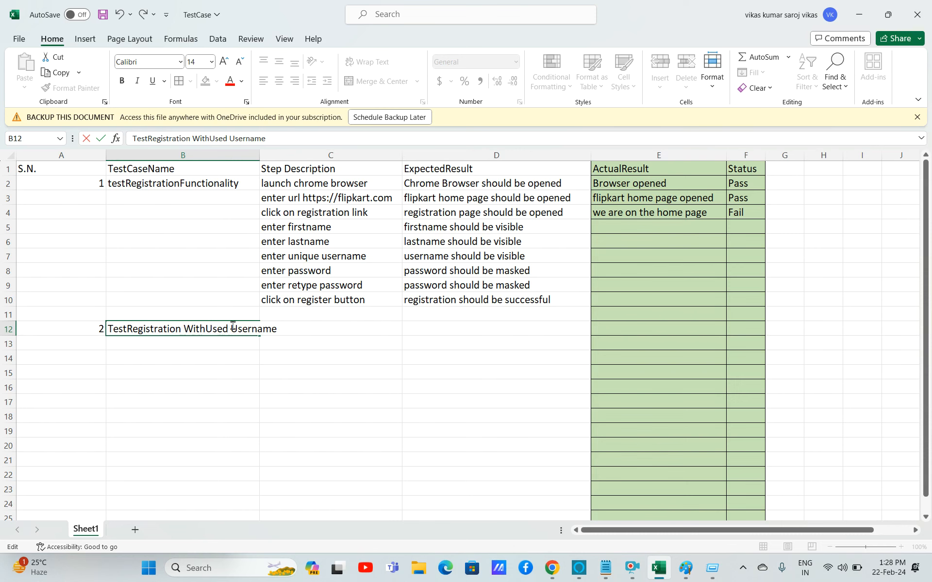
Widen the TestCaseName column to fit the longer test case name.
left_click(238, 155)
left_click_drag(260, 157, 296, 159)
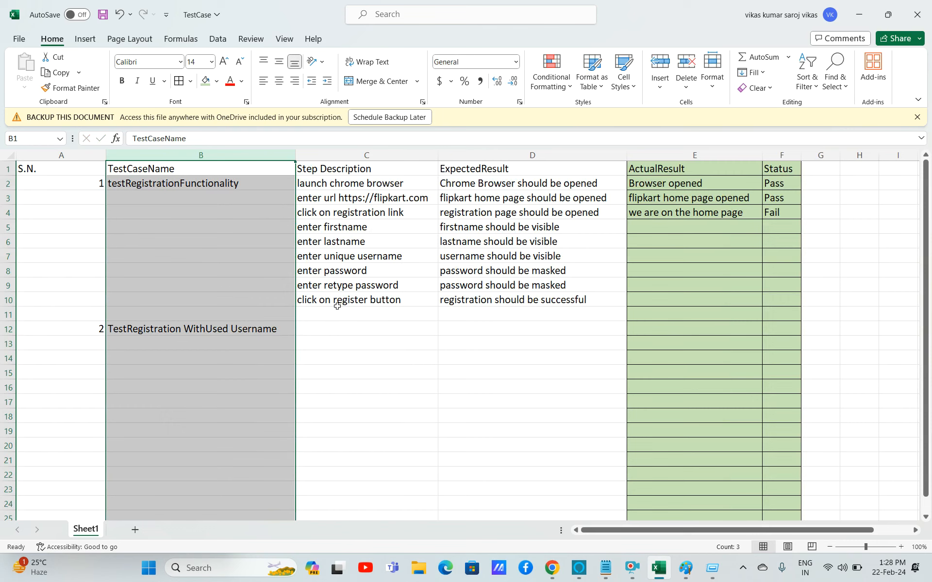
left_click(328, 334)
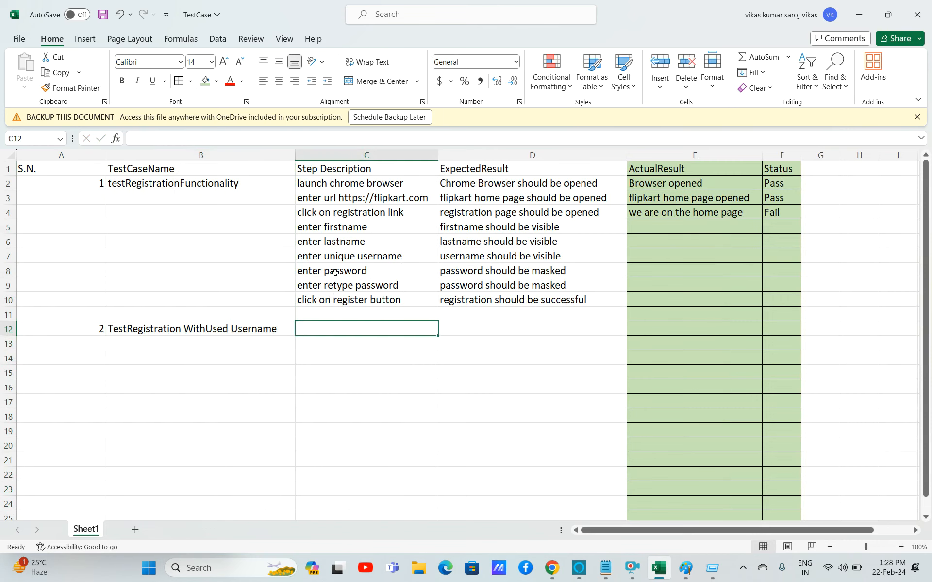
left_click(313, 182)
key("shift+Right")
key("shift+Right")
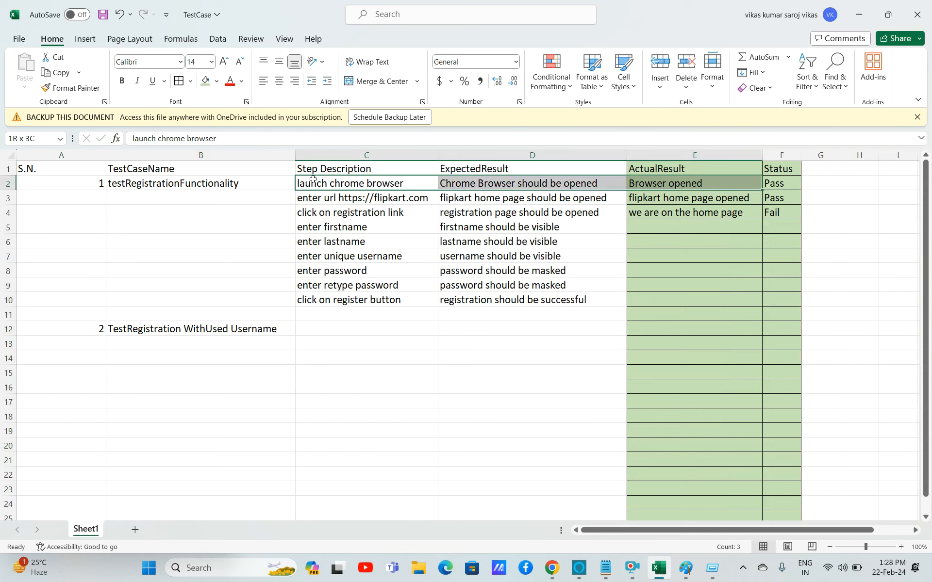
key("shift+Left")
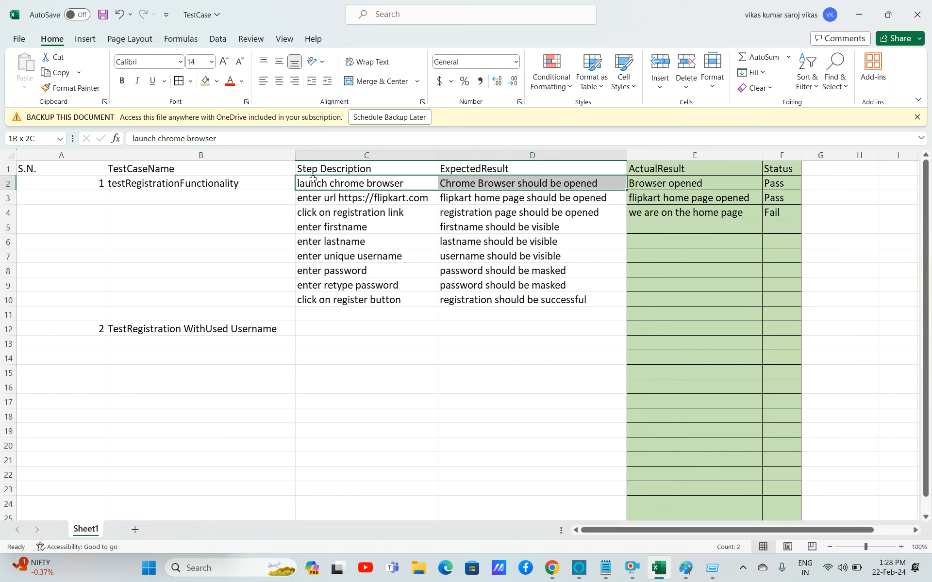
key("shift+Down")
key("shift+Down")
key("shift+Down")
key("shift+Down")
key("shift+Down")
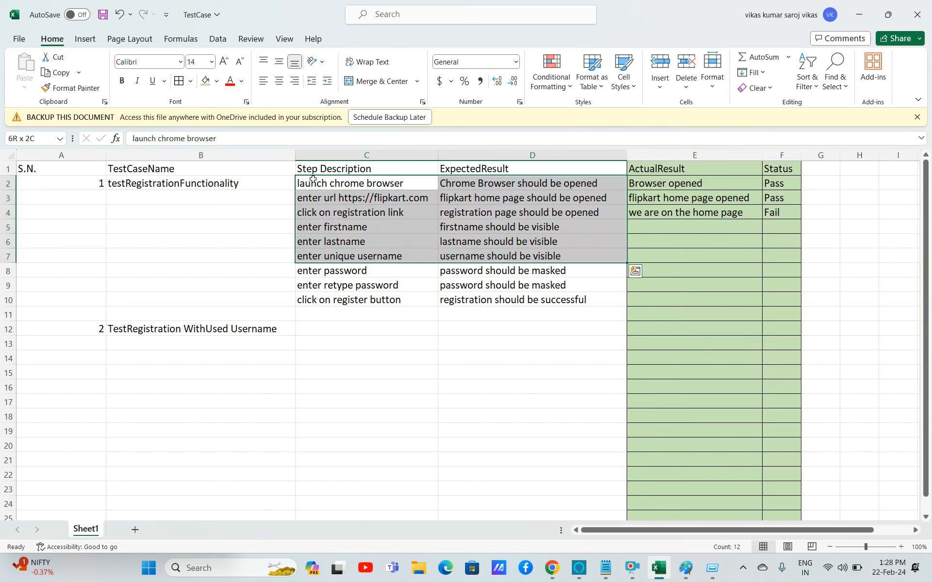
key("ctrl+q")
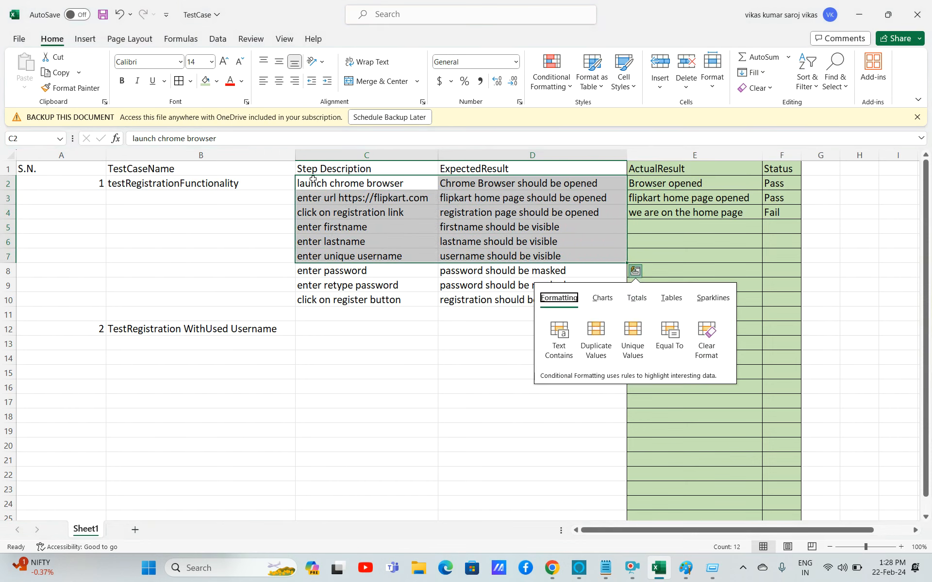
left_click(340, 191)
key("Up")
key("shift+Right")
key("shift+Right")
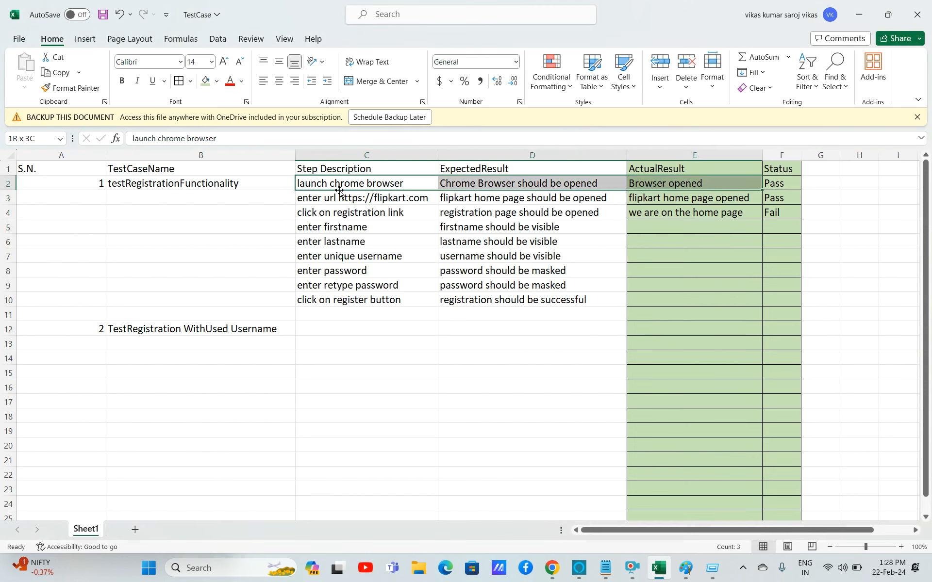
key("shift+Left")
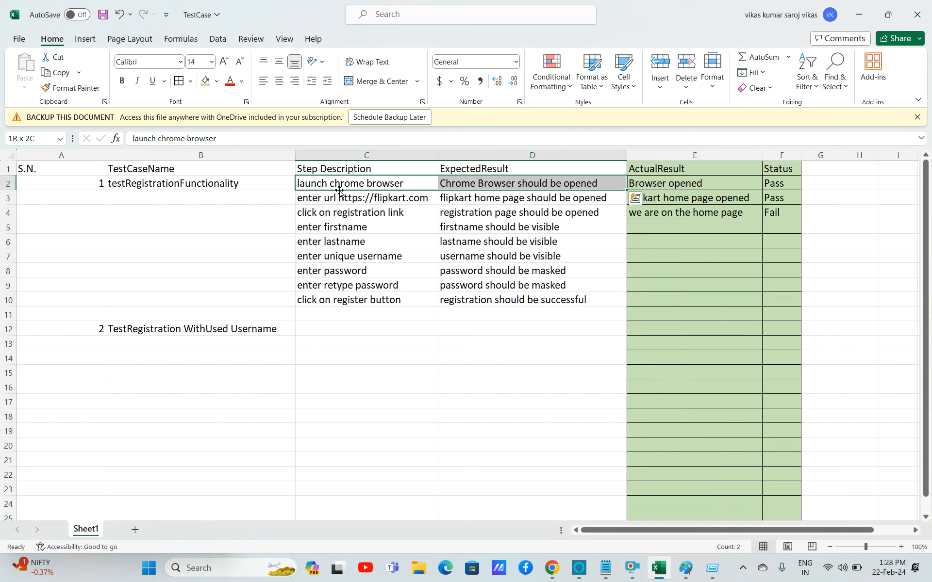
left_click(313, 334)
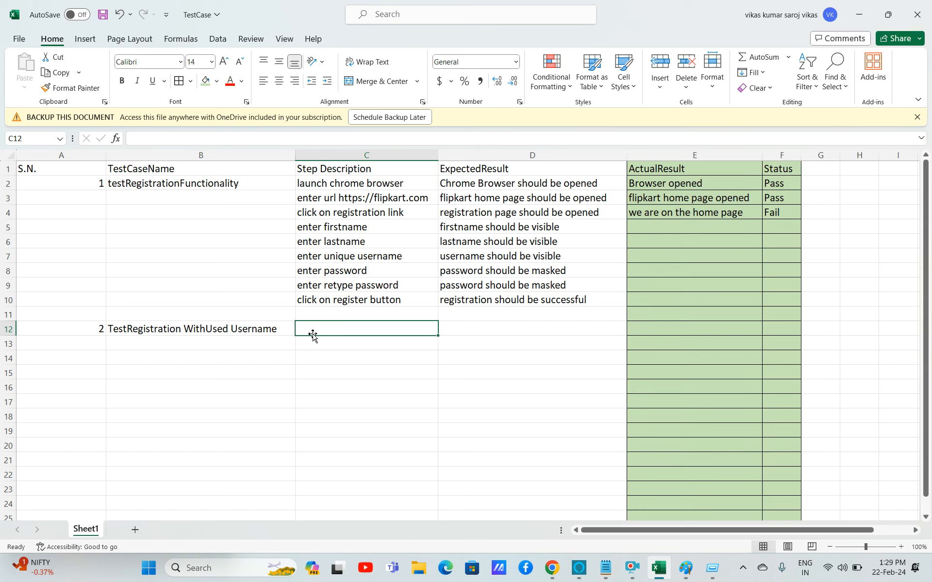
Copy the step descriptions and expected results from rows 2–10 into rows 12–20.
left_click(305, 188)
key("shift+Right")
key("shift+Down")
key("shift+Down")
key("shift+Down")
key("shift+Down")
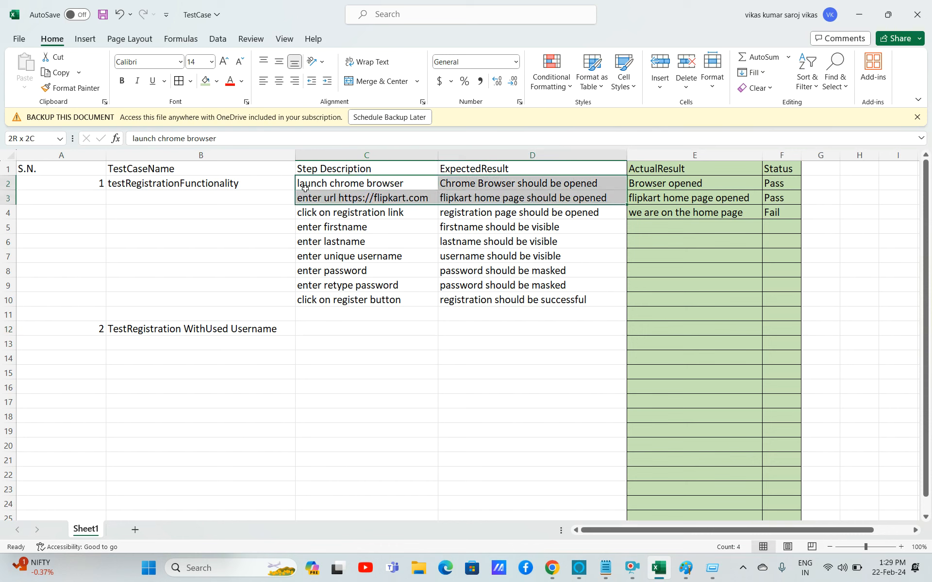
key("shift+Down")
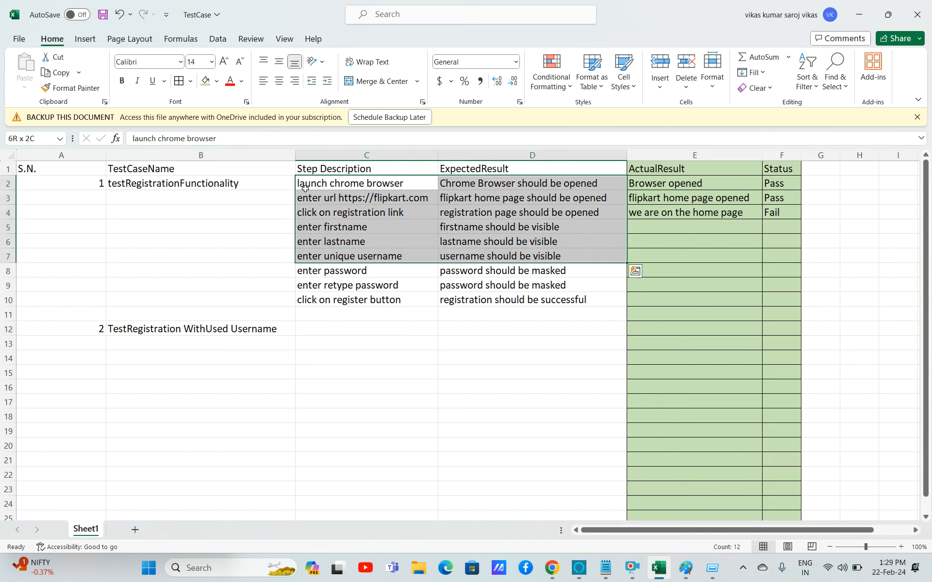
key("shift+Down")
key("shift+Down")
key("shift+Down")
key("ctrl+c")
left_click(302, 328)
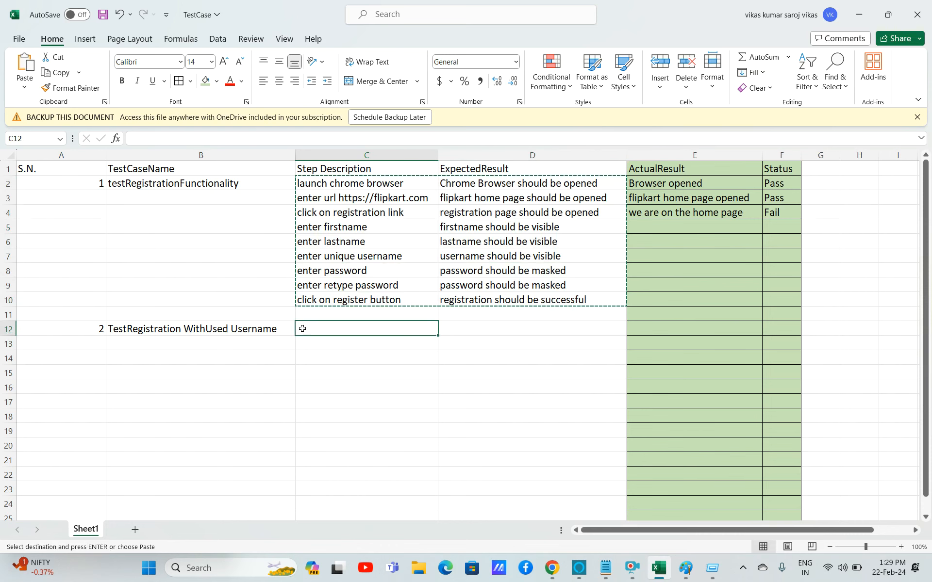
key("ctrl+v")
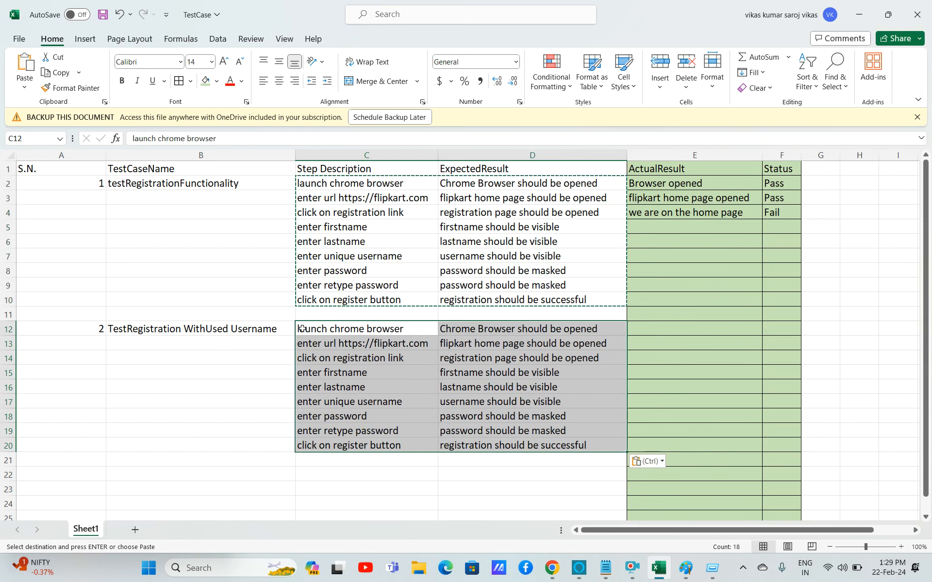
Change the step description in row 17 to 'enter already registered username'.
left_click(353, 405)
double_click(353, 405)
key("BackSpace")
key("BackSpace")
key("BackSpace")
key("BackSpace")
key("BackSpace")
key("BackSpace")
type("used")
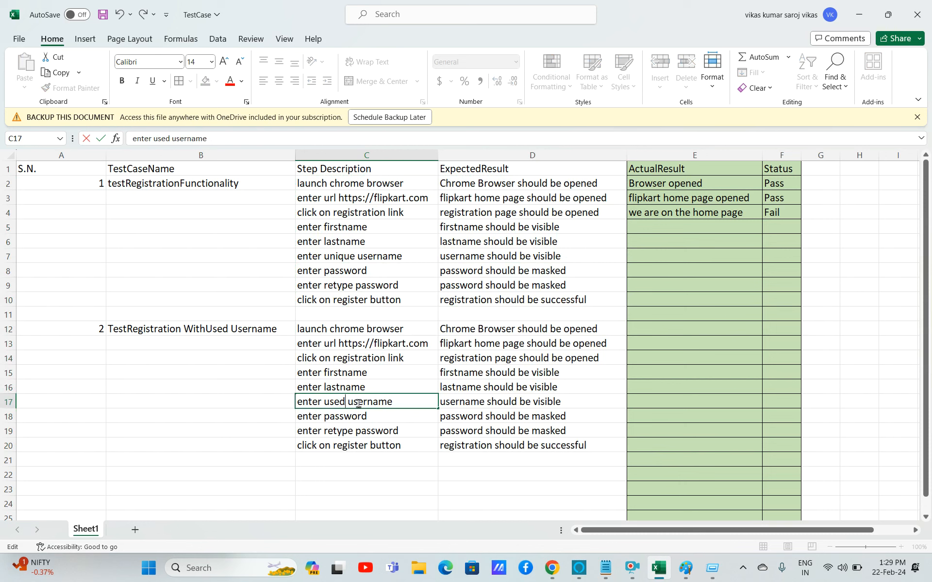
key("BackSpace")
key("BackSpace")
key("BackSpace")
key("BackSpace")
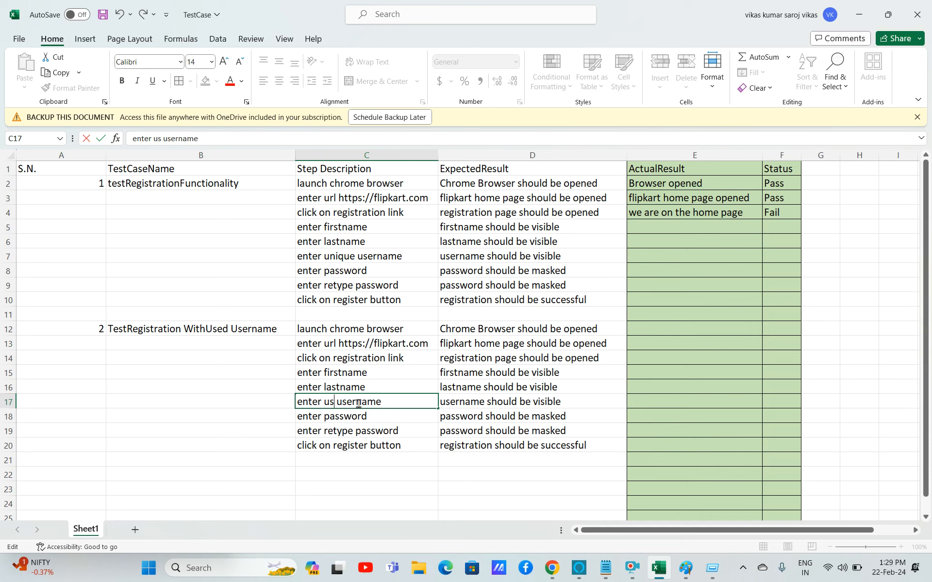
type("already ")
type("regi")
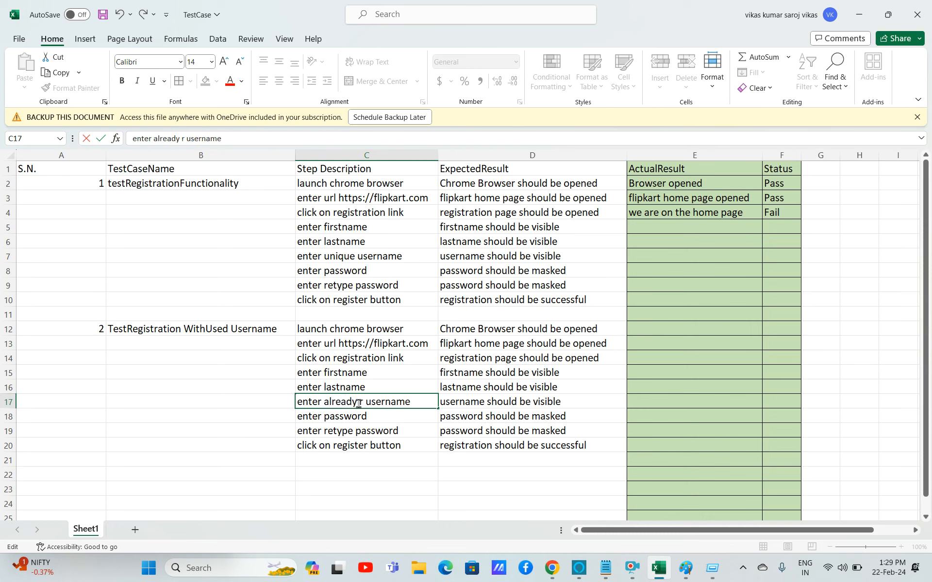
type("stered")
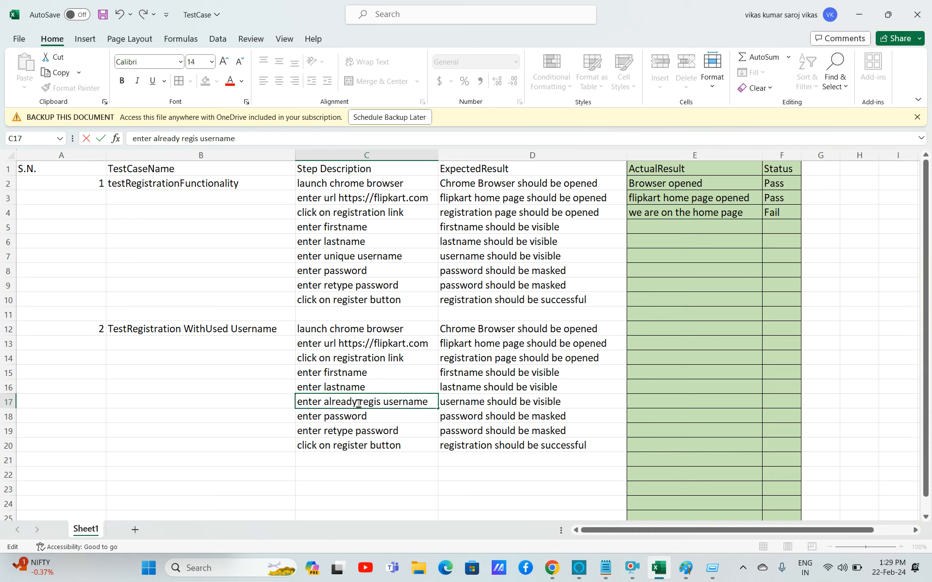
left_click(375, 413)
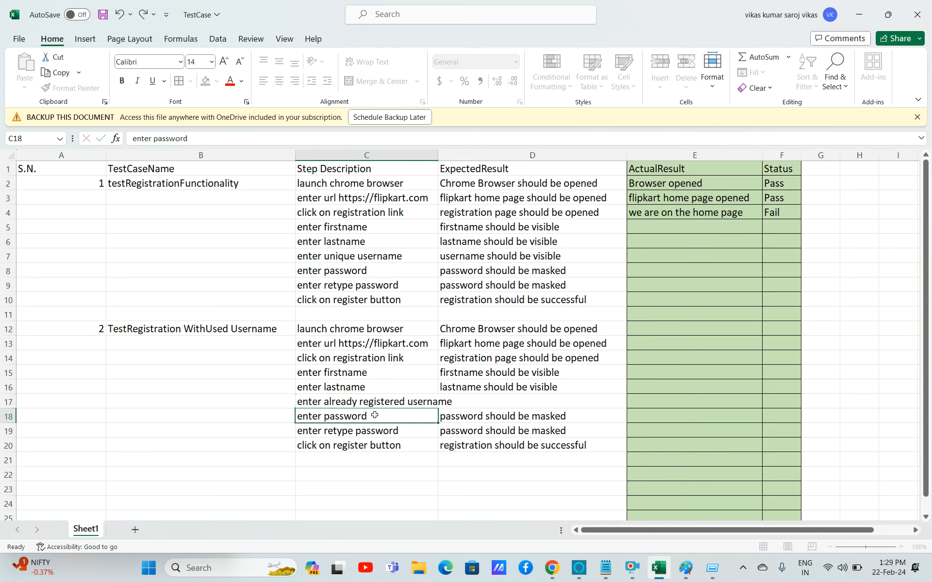
Replace the expected result in row 20 with 'error message should come with message "Username is already registered"'.
left_click(481, 401)
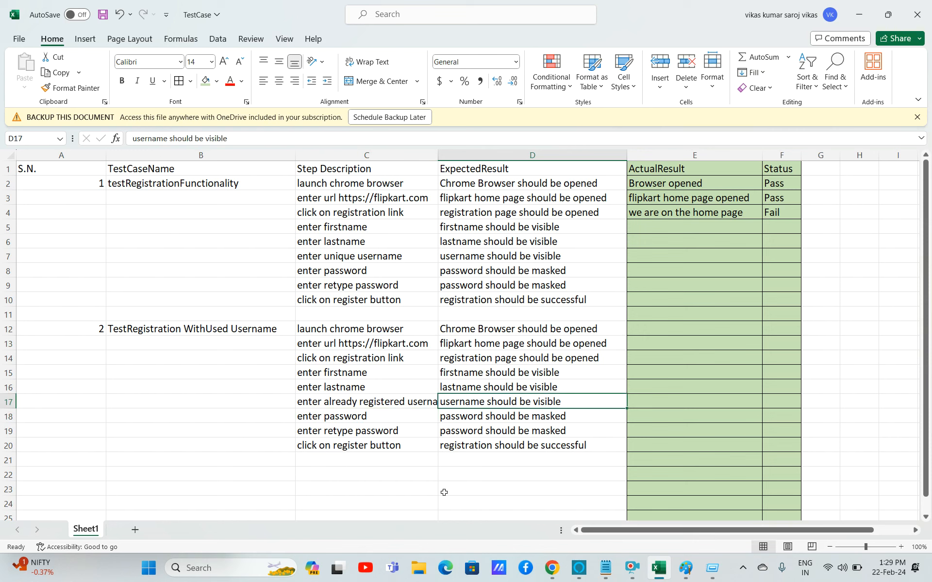
left_click(395, 447)
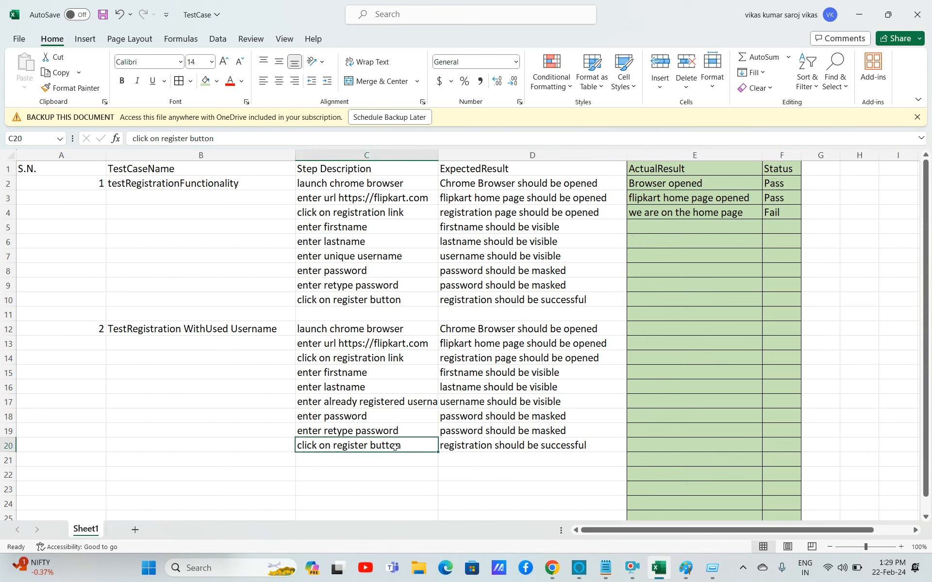
double_click(512, 447)
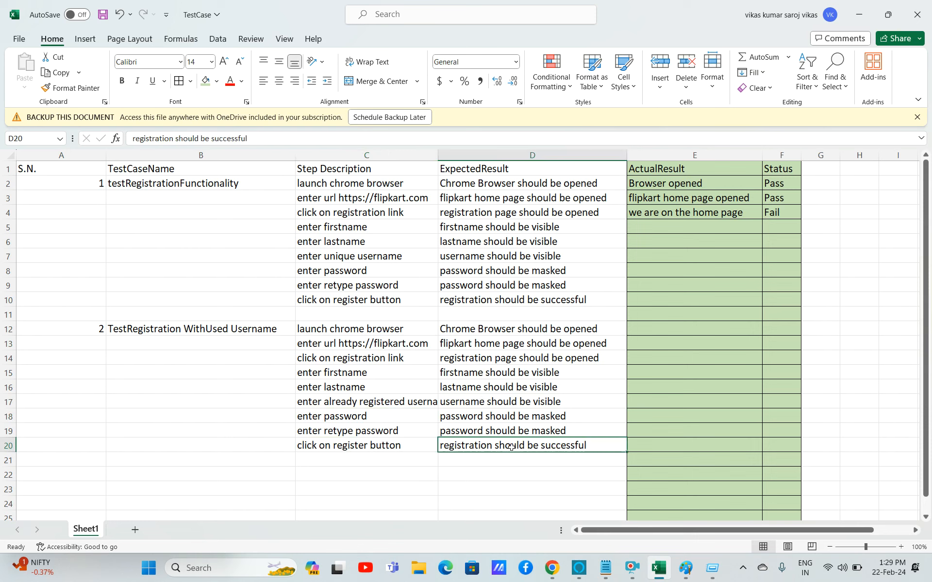
left_click_drag(593, 445, 427, 440)
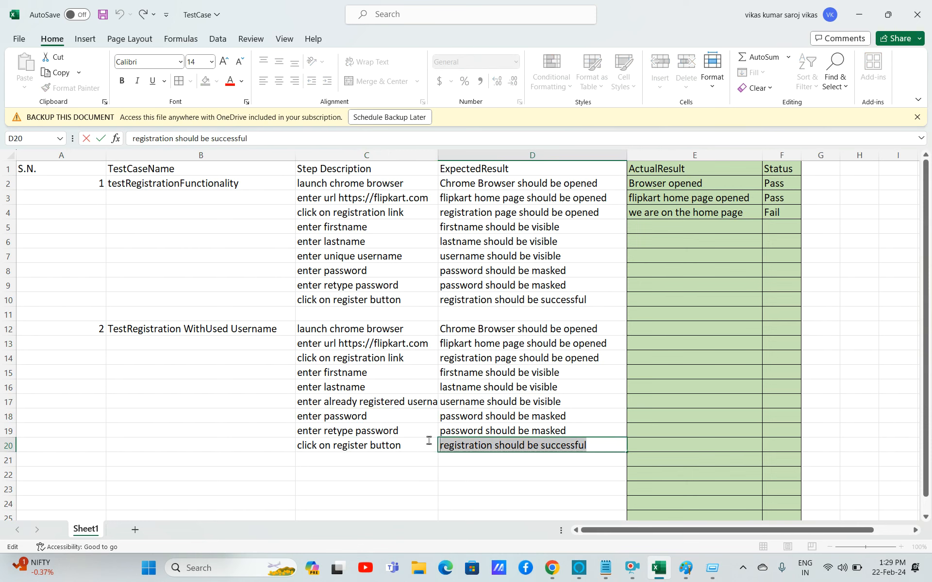
type("err")
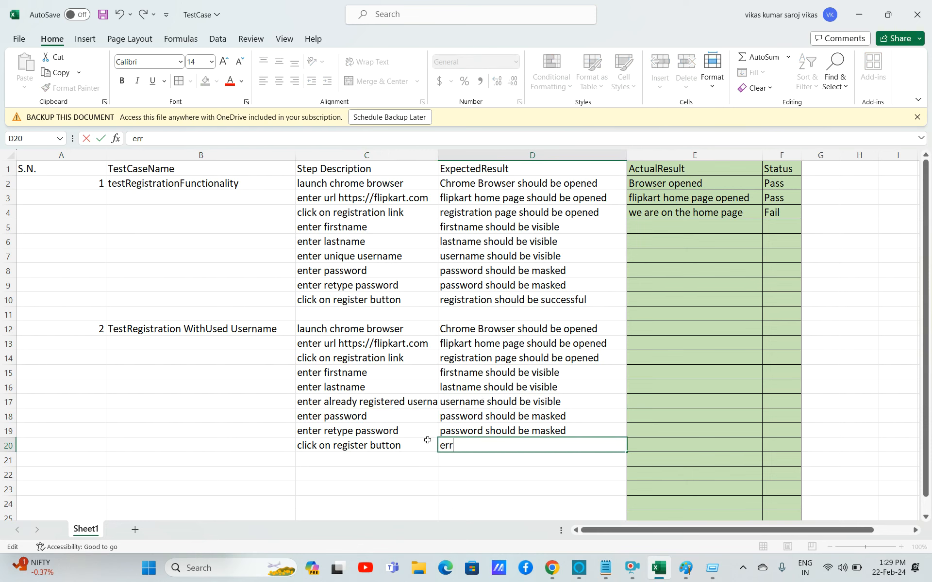
type("or message should come")
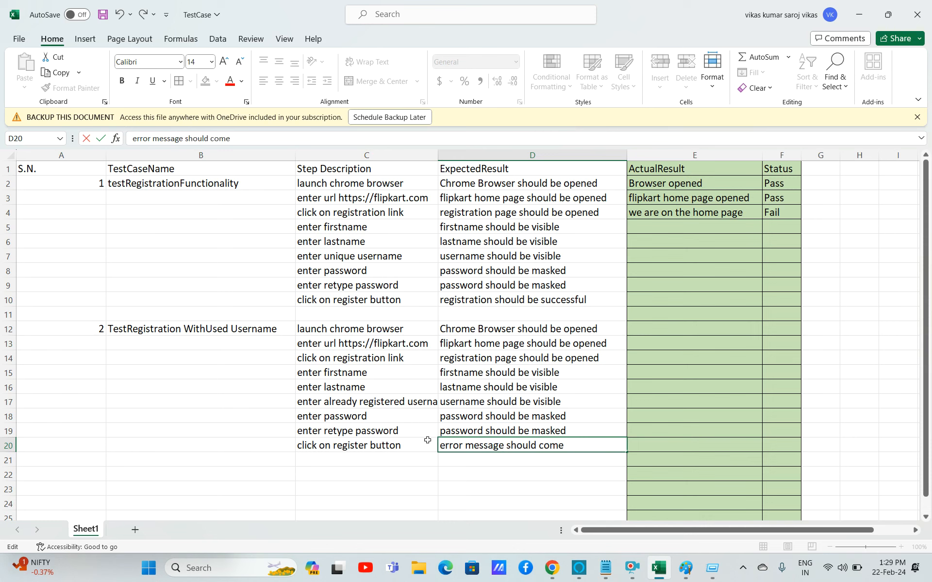
type(" with message")
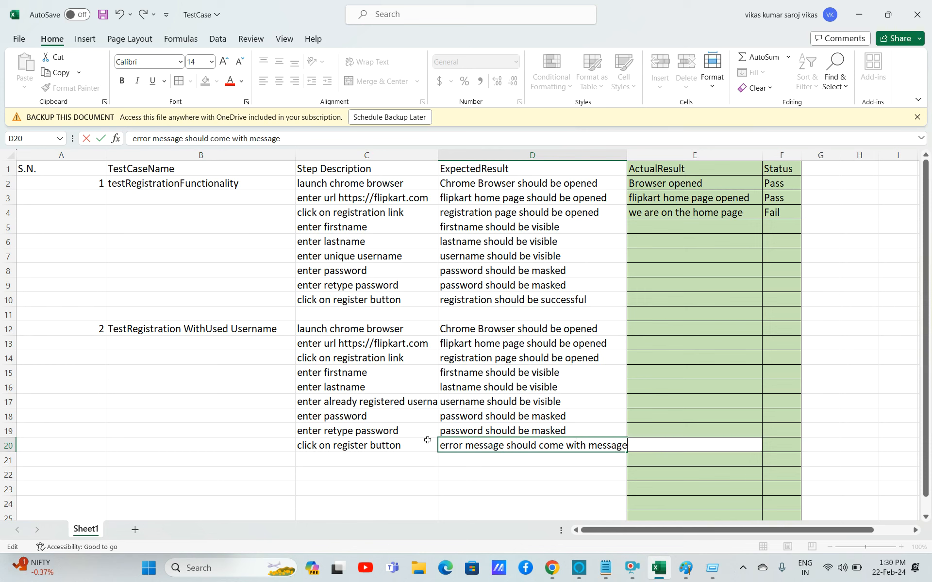
type(" \"\"")
type("Username is ")
type("already ")
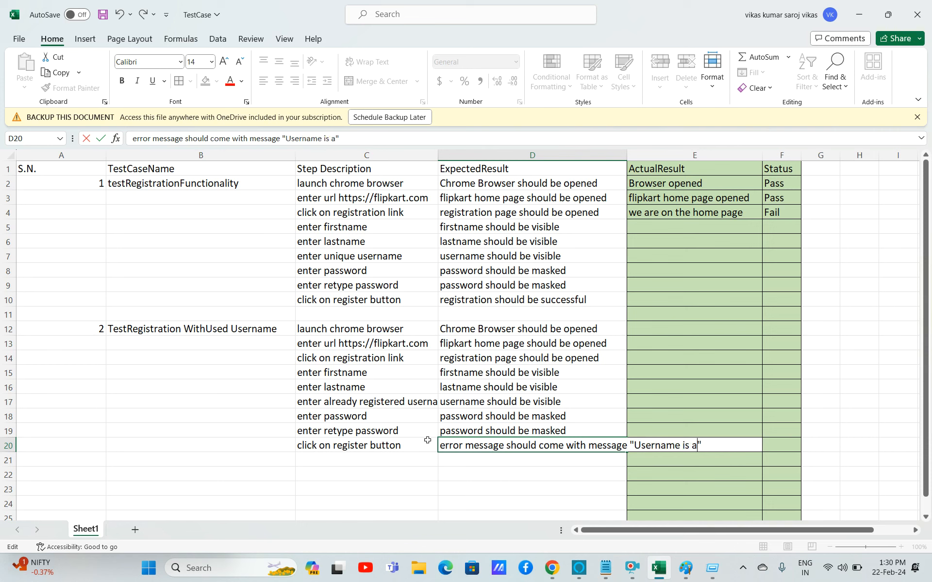
type("registed")
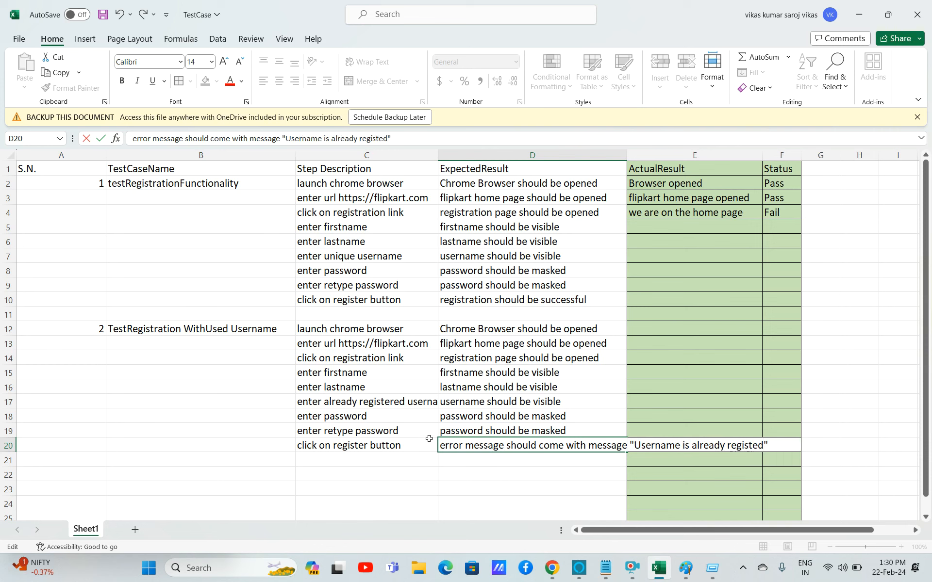
key("BackSpace")
key("BackSpace")
key("BackSpace")
type("tered")
left_click(478, 478)
left_click(501, 456)
left_click(492, 443)
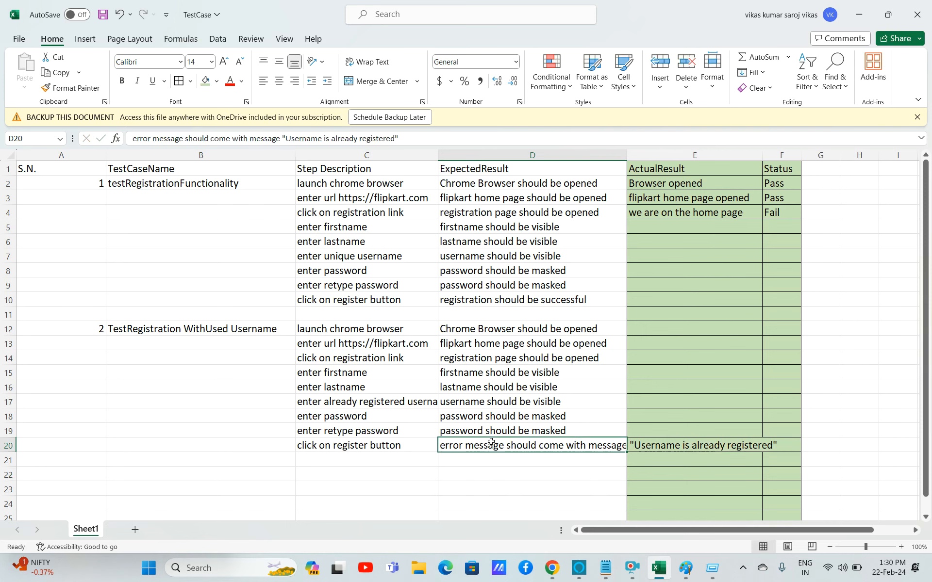
Select the whole sheet and apply Wrap Text to all cells.
key("ctrl+a")
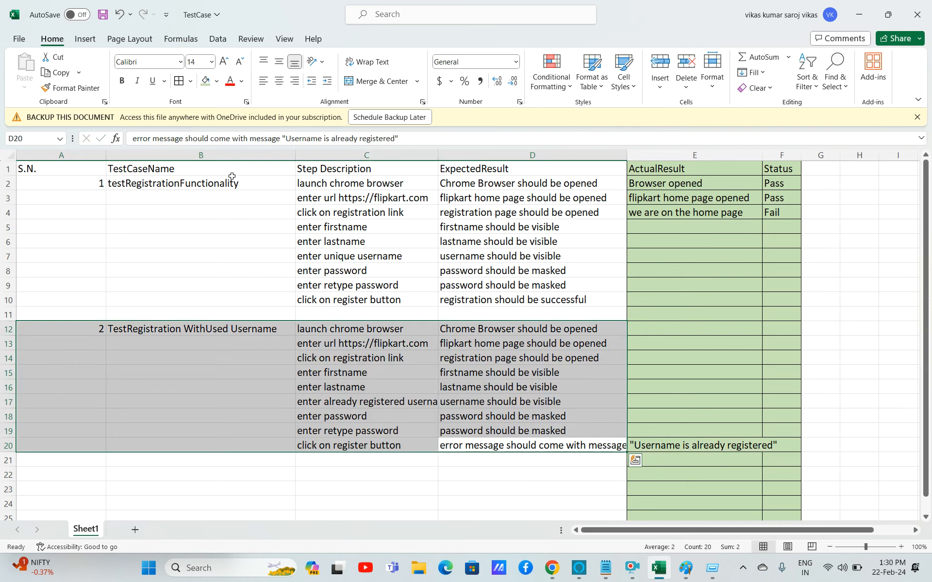
key("ctrl+a")
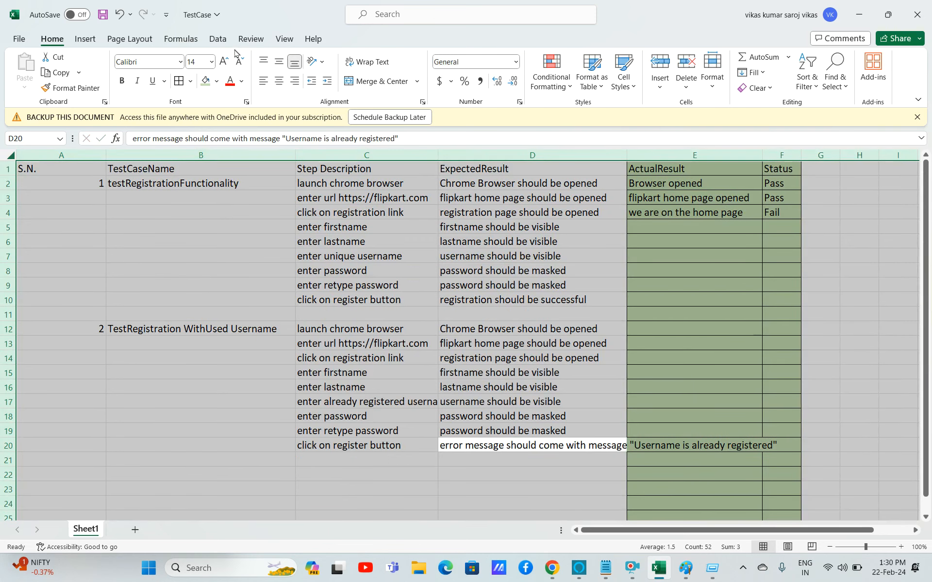
left_click(364, 64)
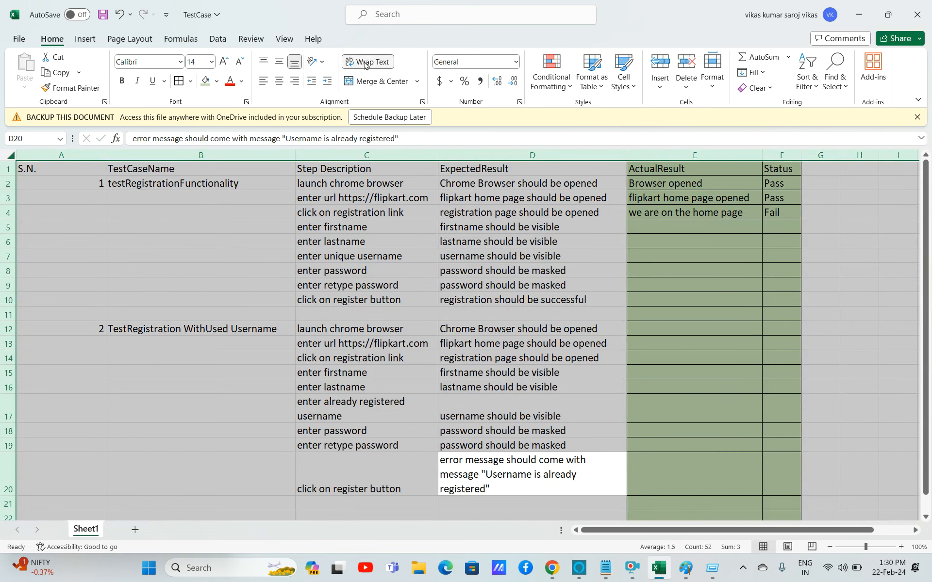
Clear the step description cell in row 16 for editing.
left_click(466, 410)
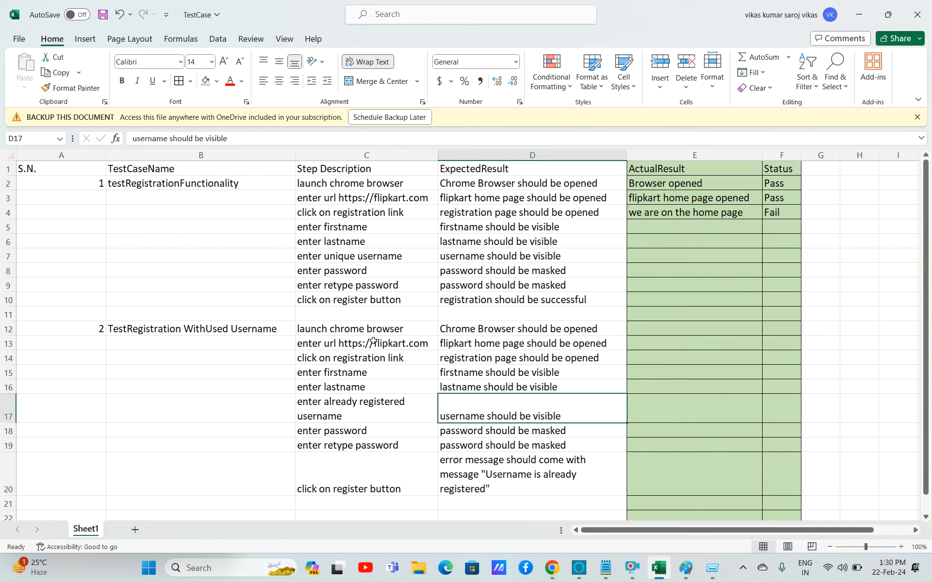
left_click(333, 391)
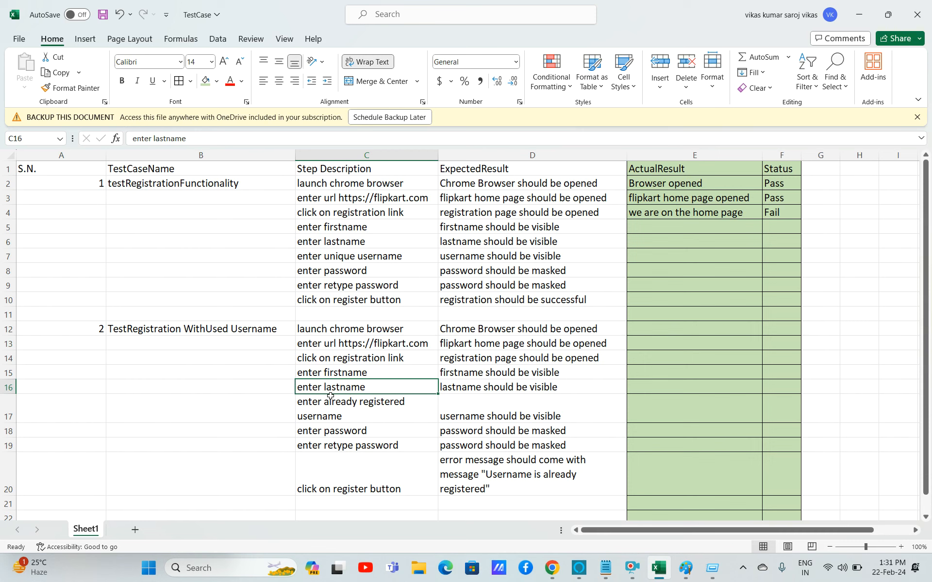
key("BackSpace")
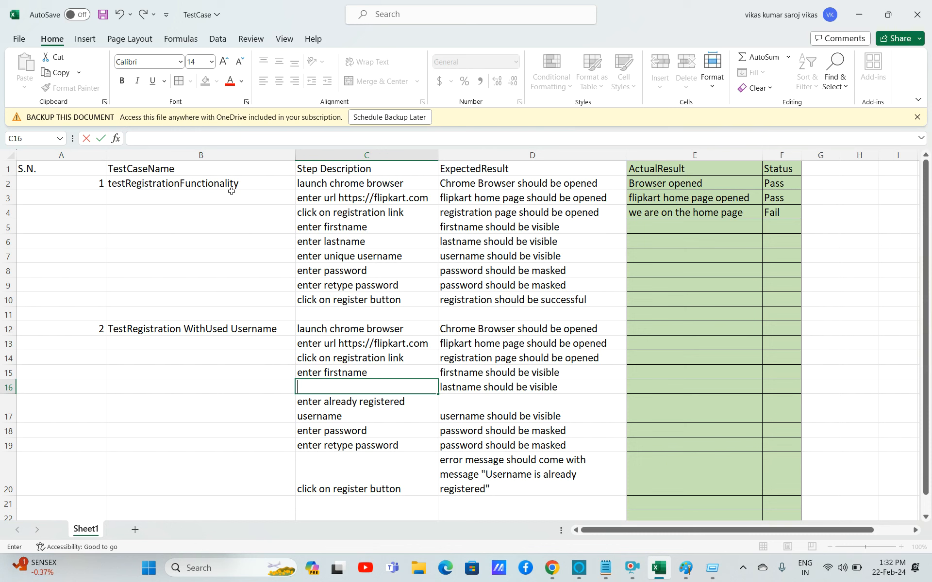
Fill the row 16 step description with 'enter lastname' copied from row 6.
left_click(359, 408)
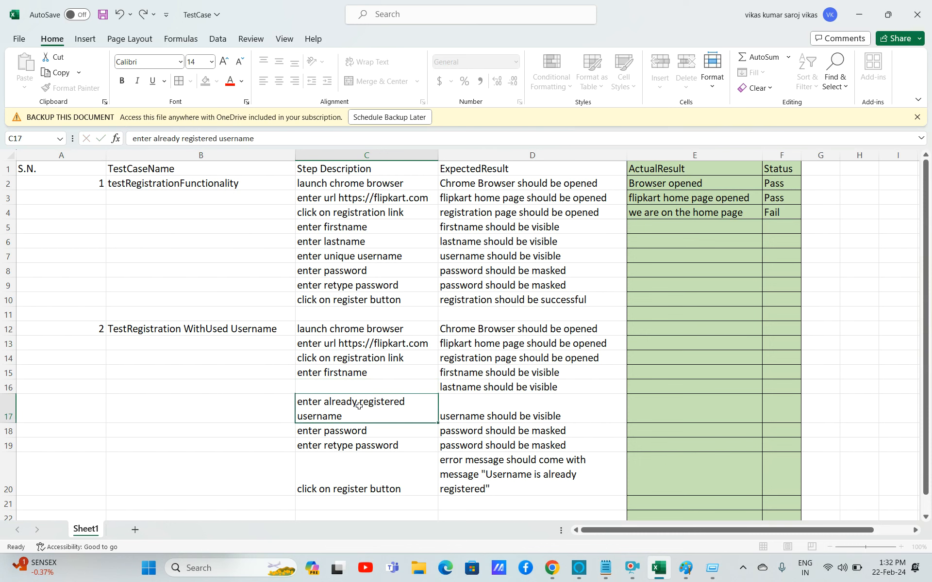
left_click(345, 386)
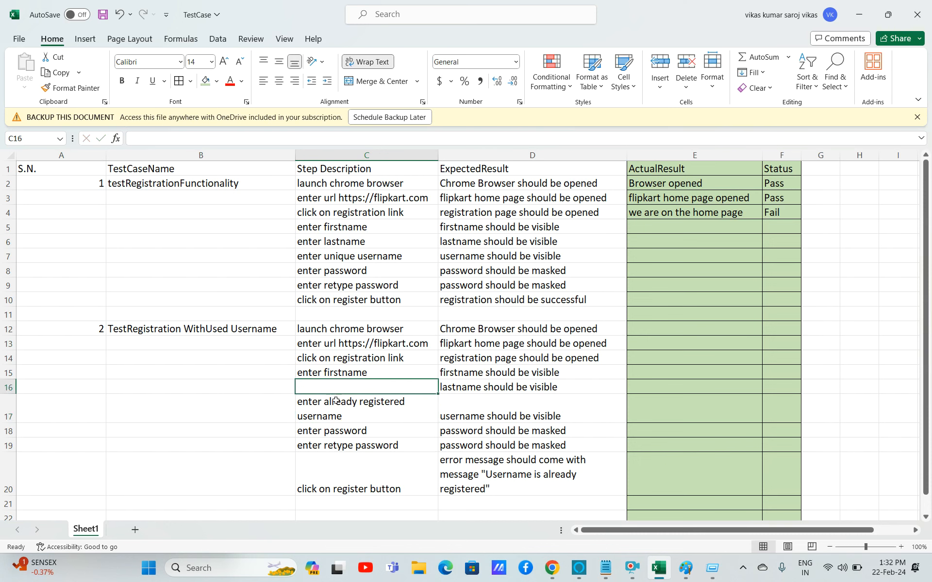
left_click(306, 240)
key("ctrl+c")
left_click(342, 386)
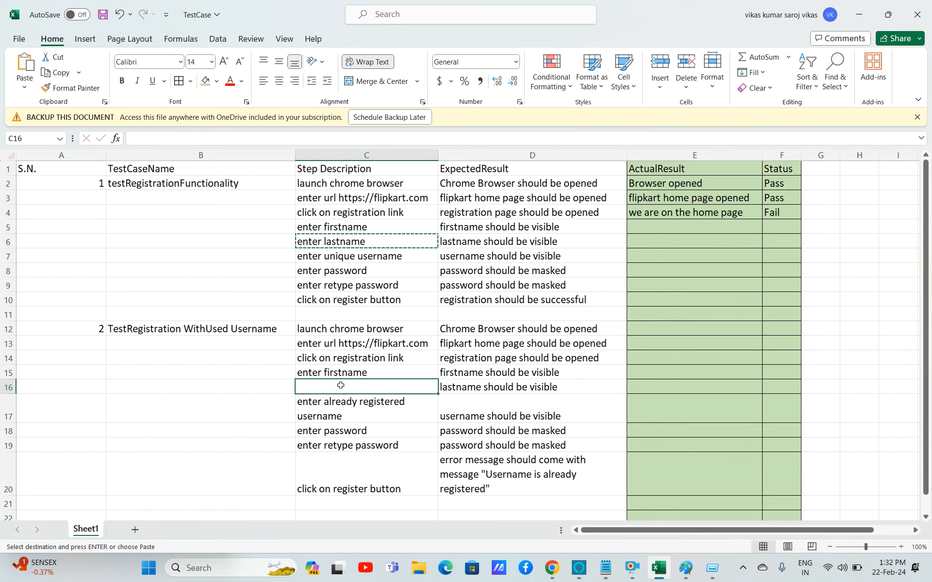
key("ctrl+v")
Enter serial number 3 for a new test case in row 21.
left_click(357, 447)
key("Down")
key("Down")
key("Down")
key("Down")
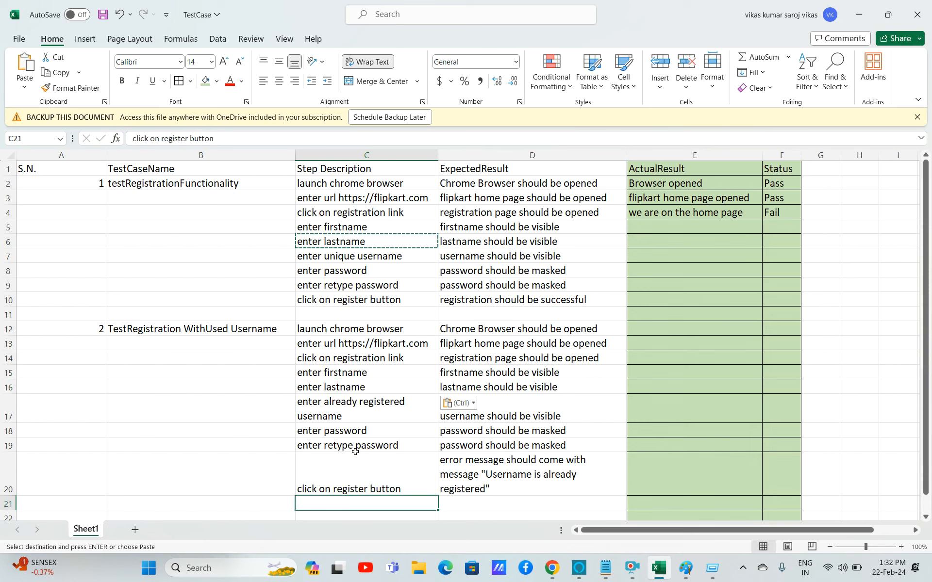
left_click(89, 461)
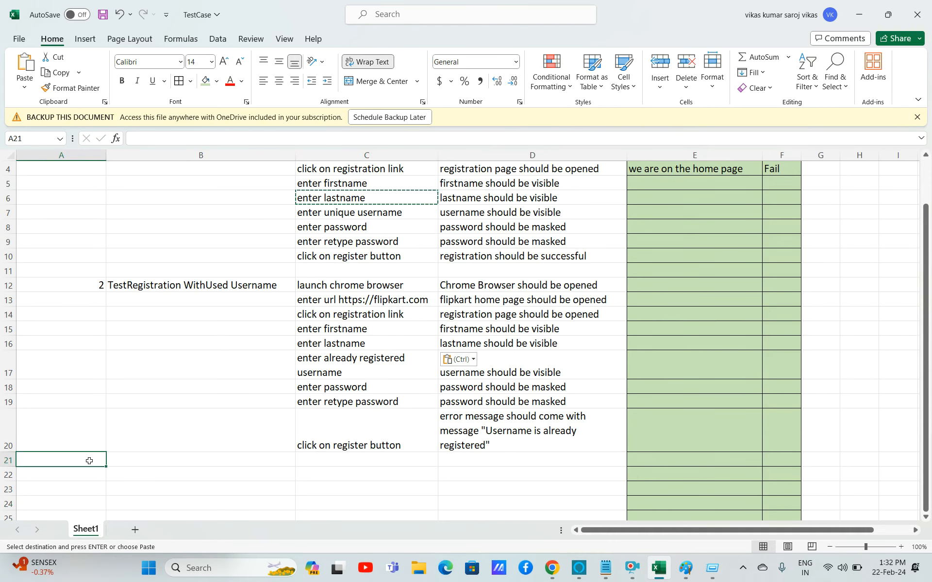
type("3")
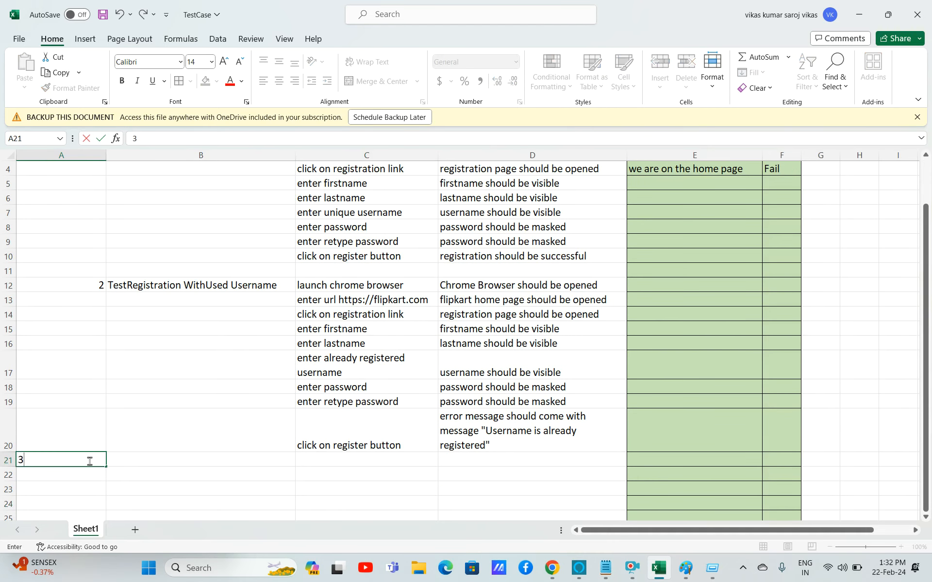
left_click(159, 458)
Copy the test case name from row 12 into row 21.
left_click(241, 280)
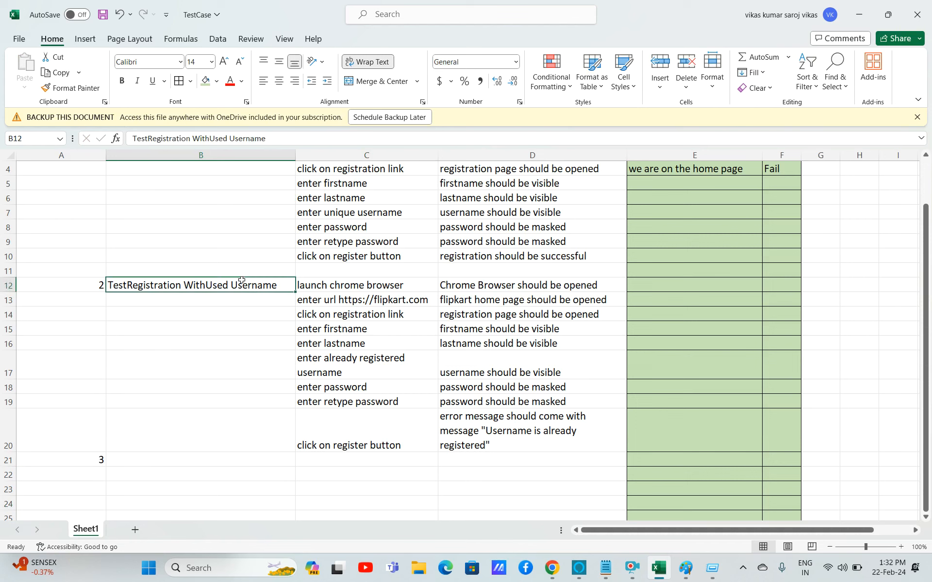
key("shift+Right")
key("shift+Right")
key("shift+Down")
key("shift+Down")
key("shift+Down")
key("shift+Down")
key("shift+Down")
key("shift+Down")
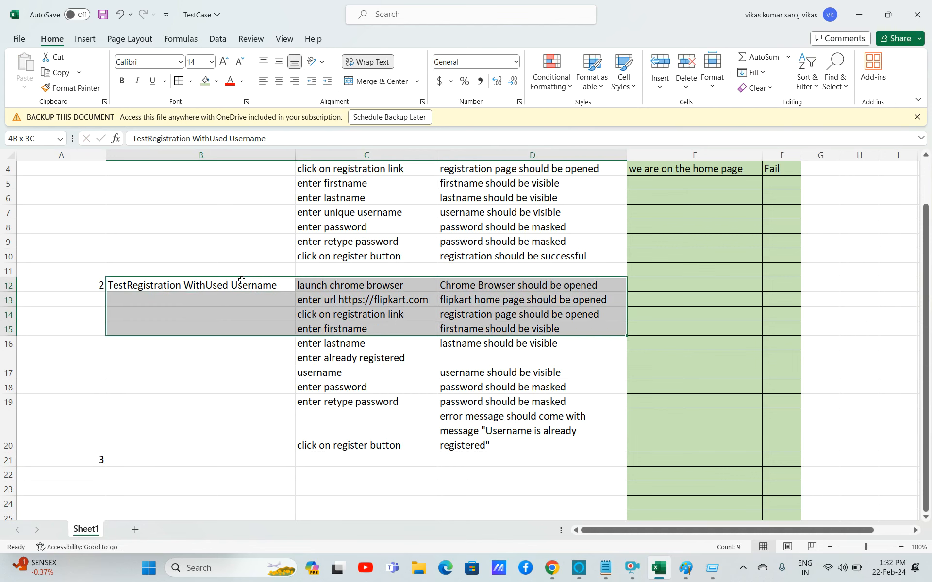
key("shift+Down")
left_click(221, 290)
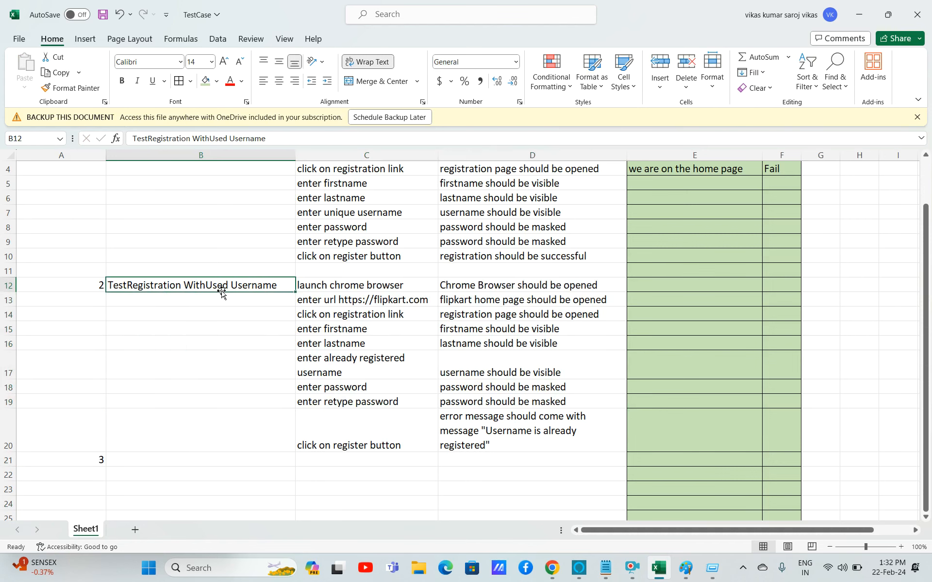
key("ctrl+c")
left_click(155, 460)
key("ctrl+v")
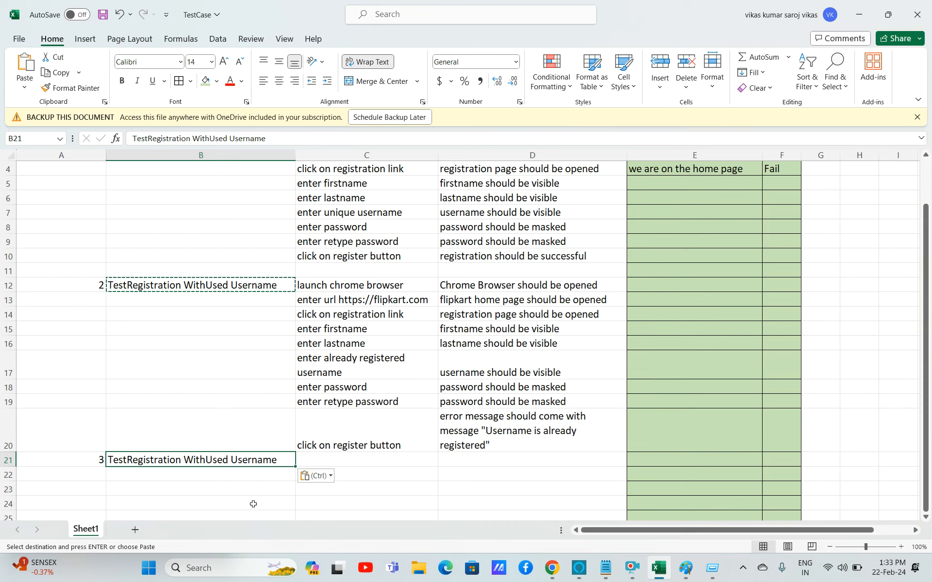
Rename the row 21 test case to 'TestRegistration With Weak Password'.
double_click(206, 458)
left_click_drag(207, 459, 306, 458)
key("BackSpace")
type("W")
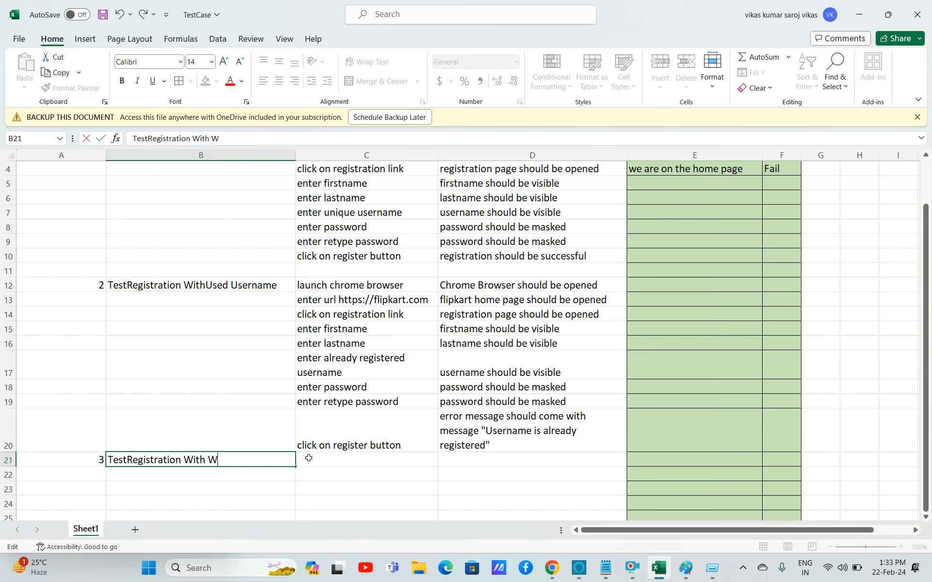
type("eek Password")
left_click(227, 461)
key("BackSpace")
type("a")
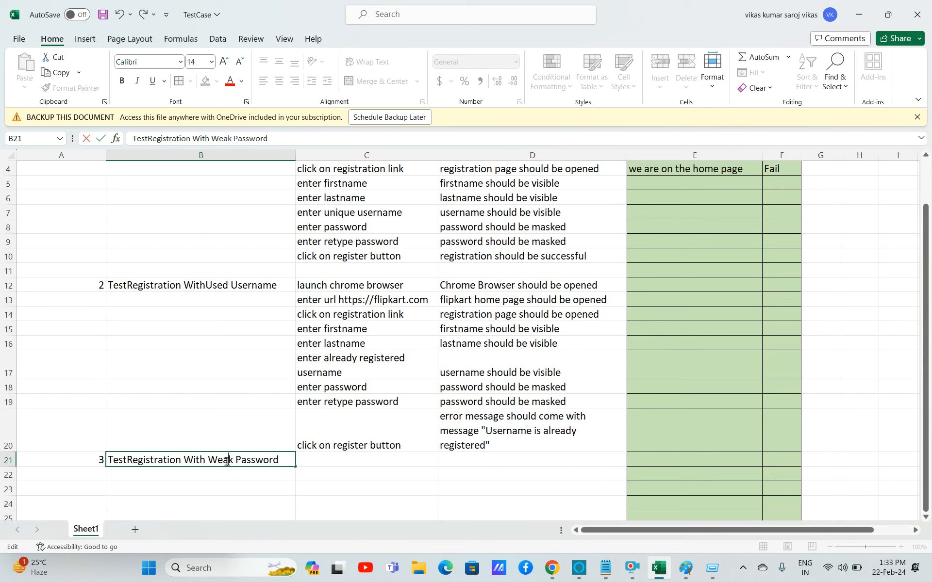
left_click(257, 472)
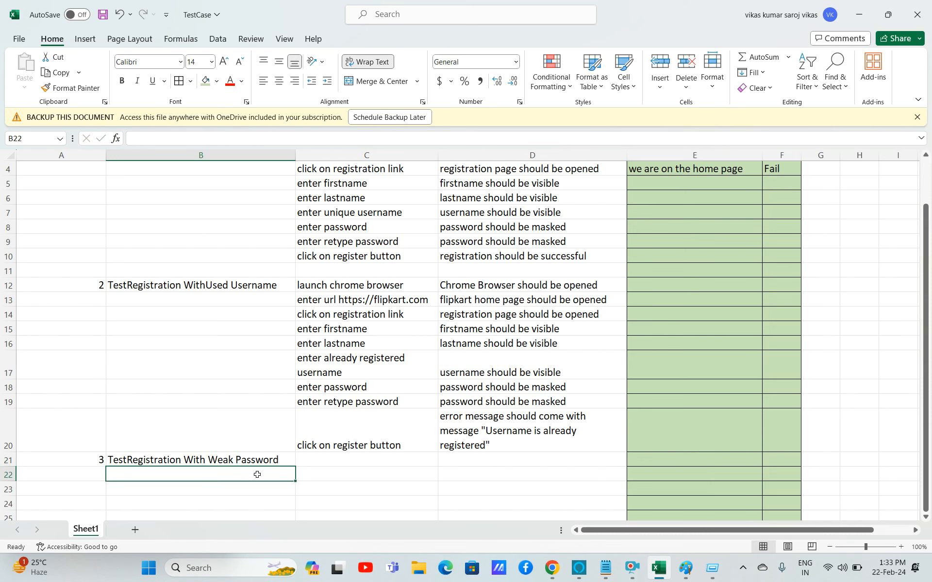
Copy the step descriptions and expected results of rows 12 to 20 into rows 21 to 29.
left_click(339, 472)
left_click(333, 290)
key("shift+Right")
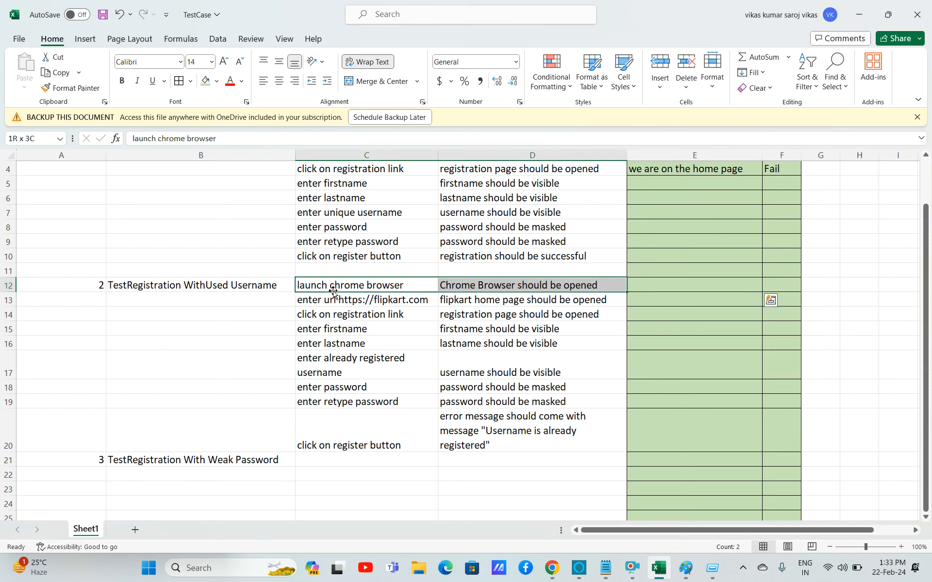
key("shift+Down")
key("shift+Down")
key("shift+Down")
key("shift+Down")
key("shift+Down")
key("shift+Down")
key("shift+Down")
key("shift+Down")
key("ctrl+c")
left_click(334, 293)
key("Down")
key("Down")
key("Down")
key("Down")
key("Down")
key("Down")
key("Down")
key("Down")
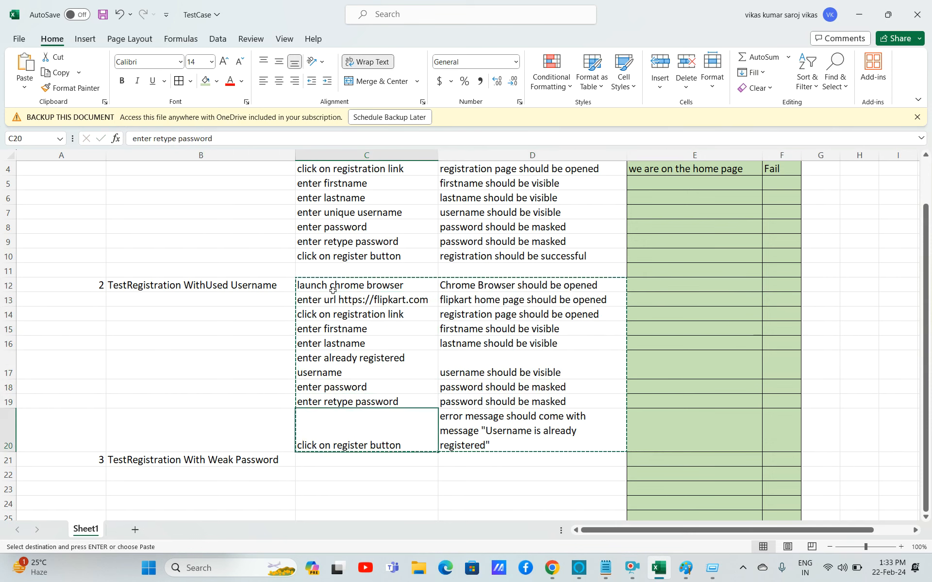
key("ctrl+v")
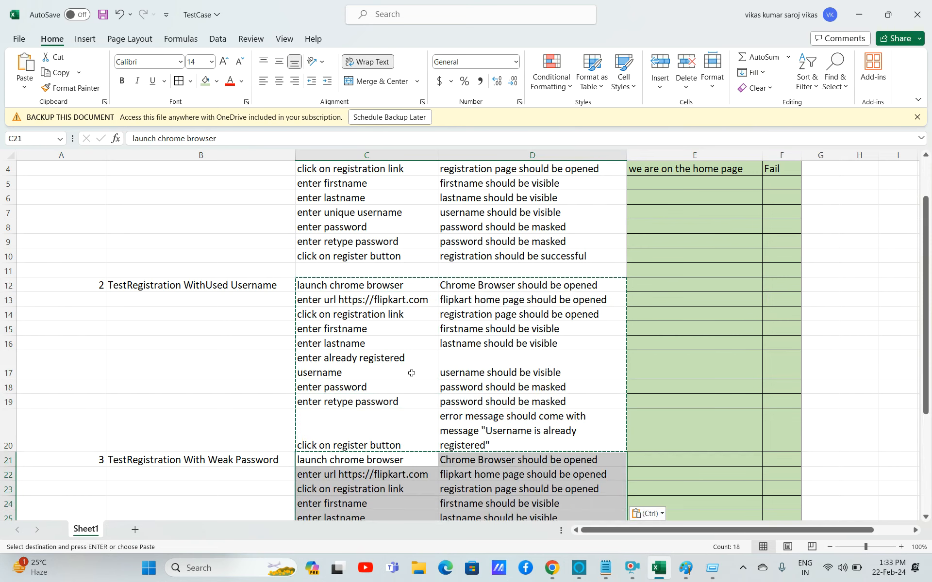
Change the steps in rows 27 and 28 to 'enter weak password' and 'enter retype weak password'.
key("Down")
key("Down")
key("Down")
key("Down")
key("Down")
key("Down")
key("Down")
key("Down")
key("Down")
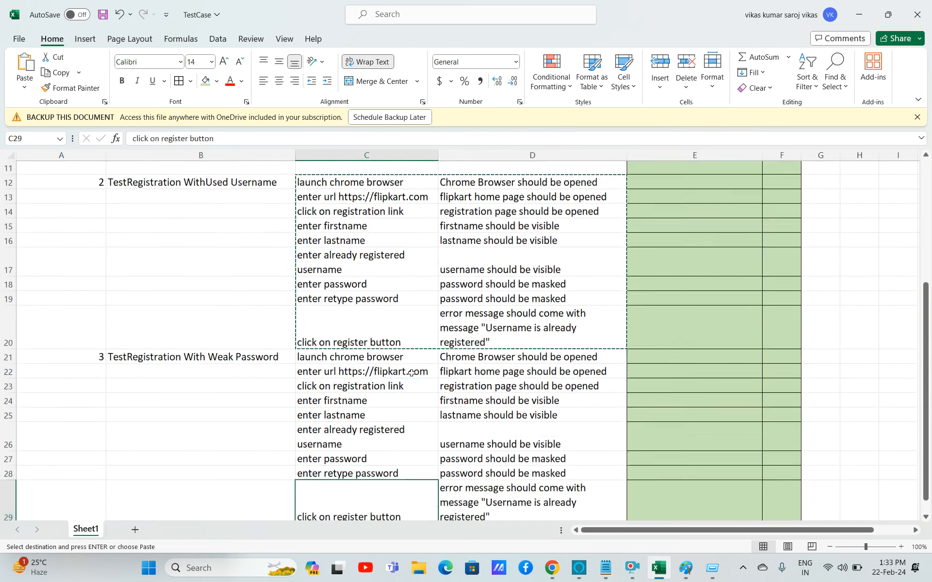
left_click(322, 430)
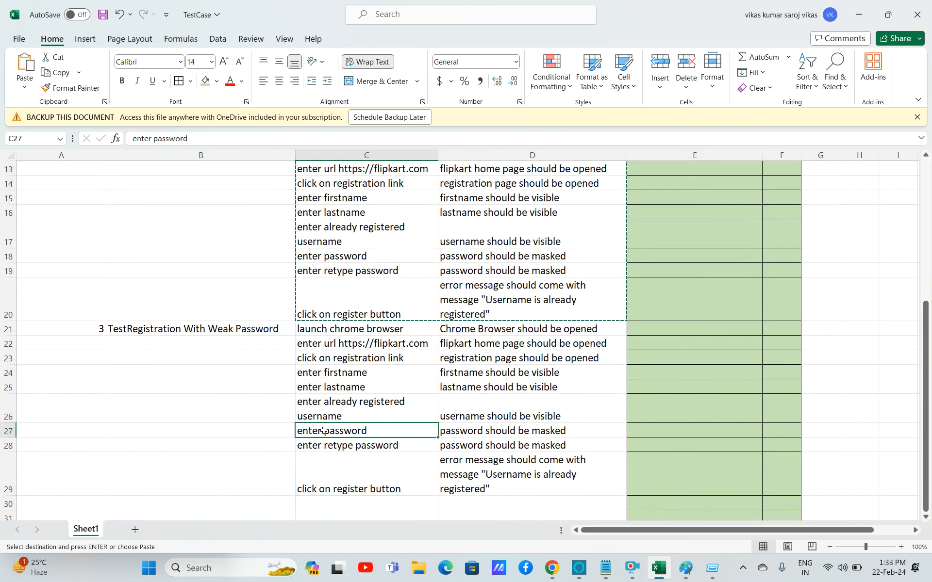
double_click(323, 430)
type("weak")
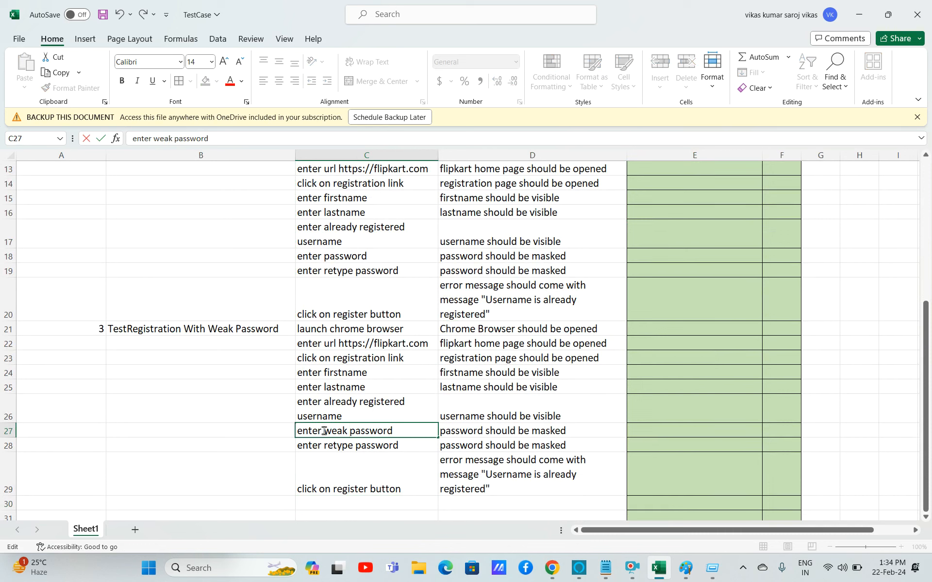
left_click(351, 444)
double_click(351, 445)
type("weak")
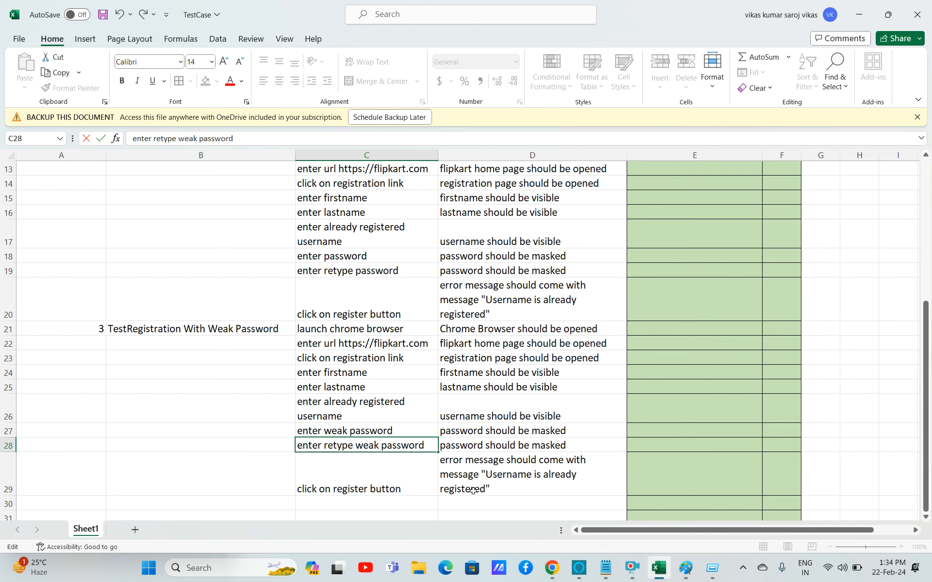
Replace the row 29 expected result with 'error message should come with message "Use any strong password"'.
left_click(487, 474)
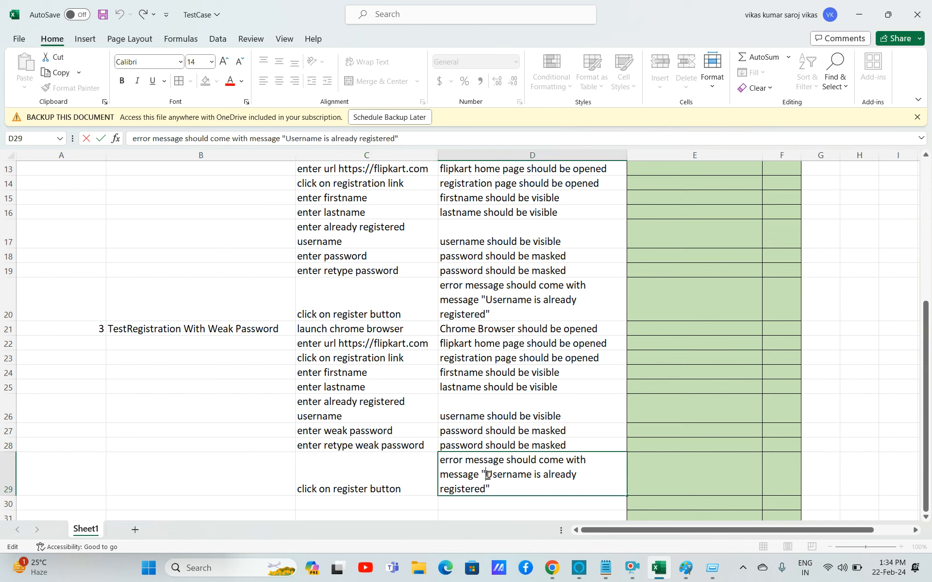
double_click(486, 474)
mouse_move(486, 474)
left_mouse_down()
mouse_move(495, 488)
mouse_move(487, 487)
left_mouse_up()
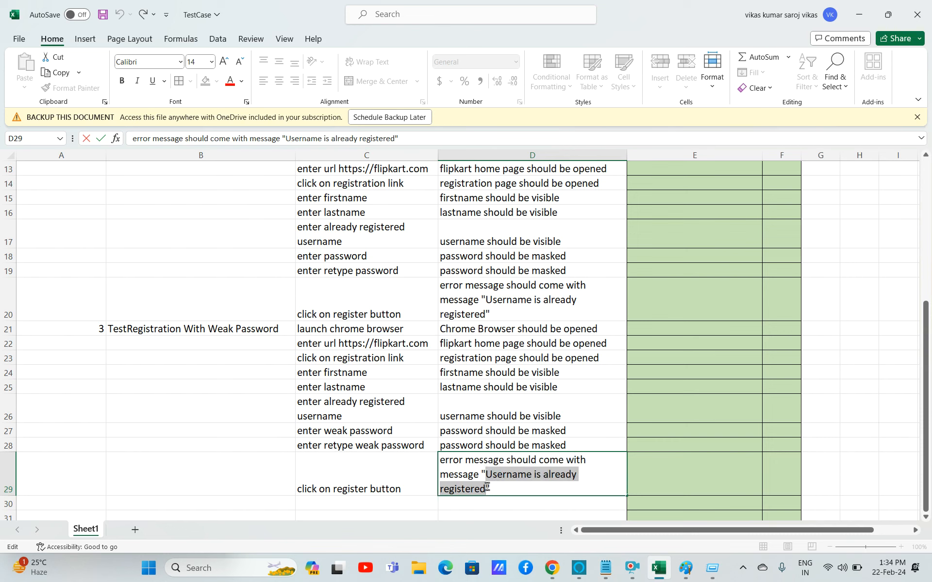
type("Use any stron")
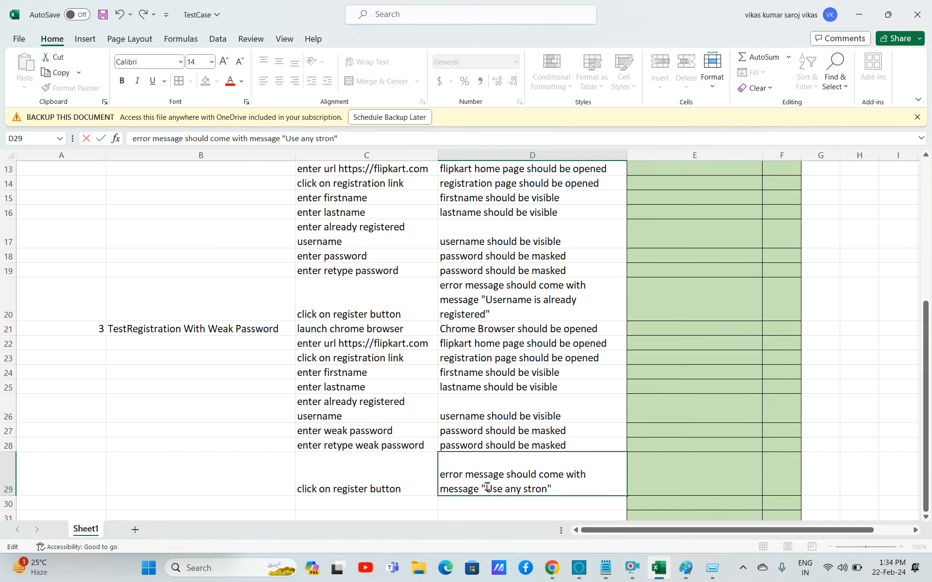
type("g password")
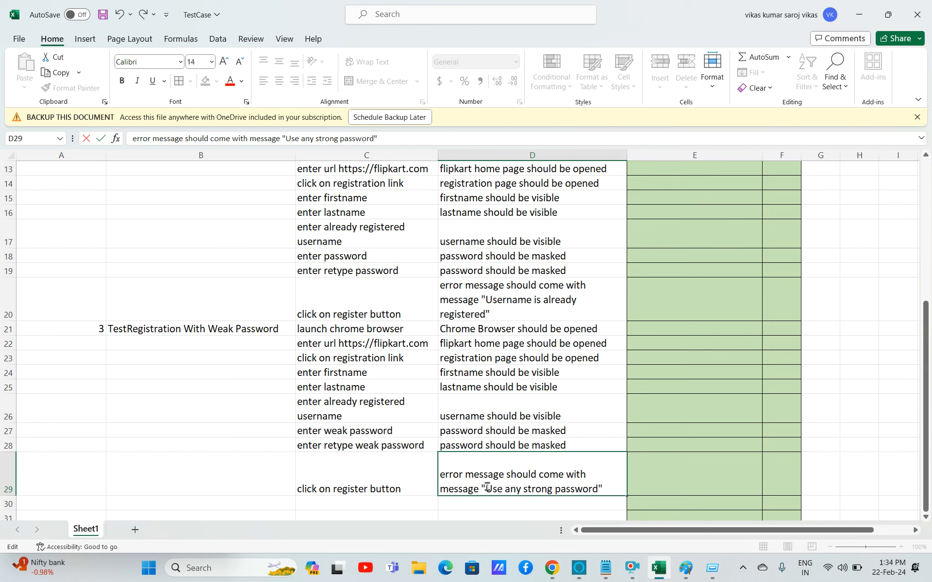
left_click(362, 404)
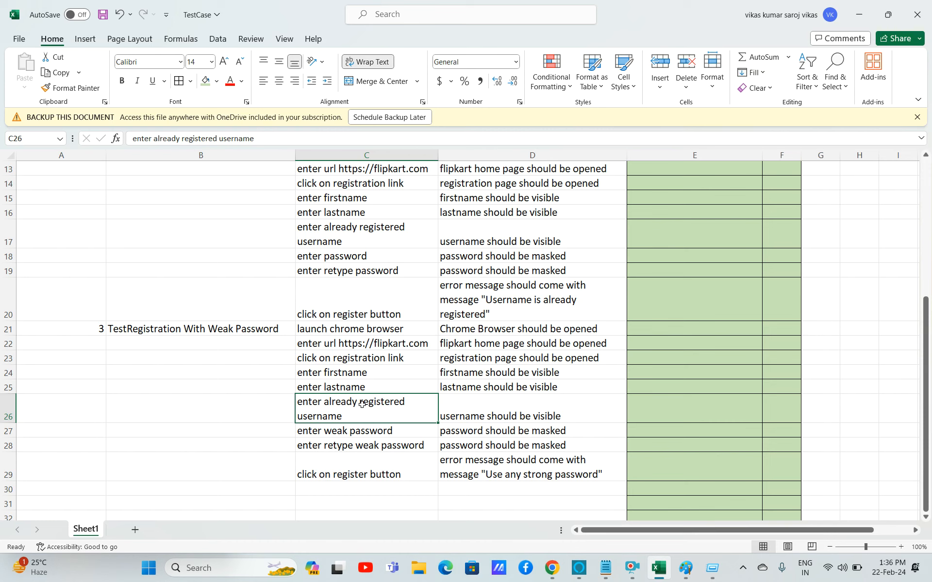
Scroll down through the sheet to review the rows below the third test case.
key("Down")
key("Down")
key("Down")
key("Down")
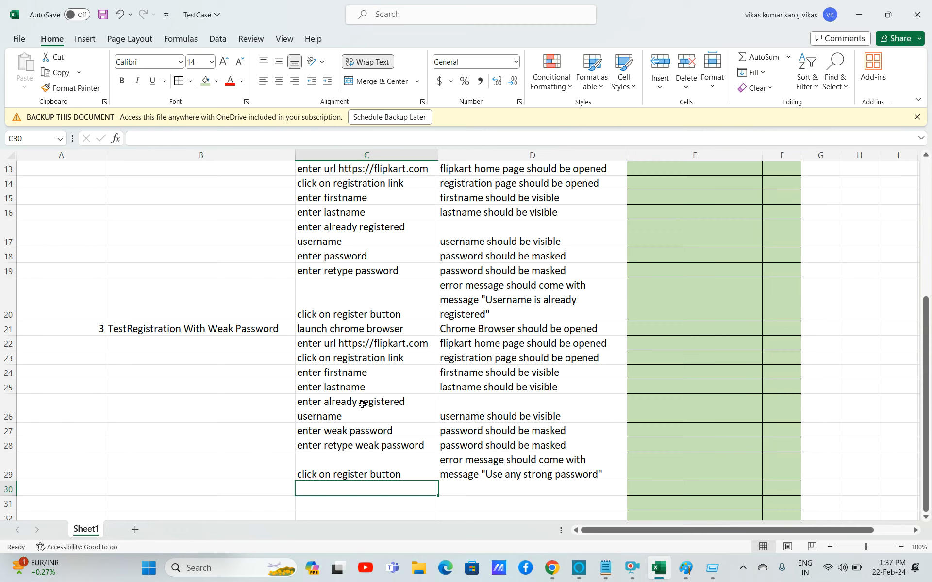
key("Down")
key("Down")
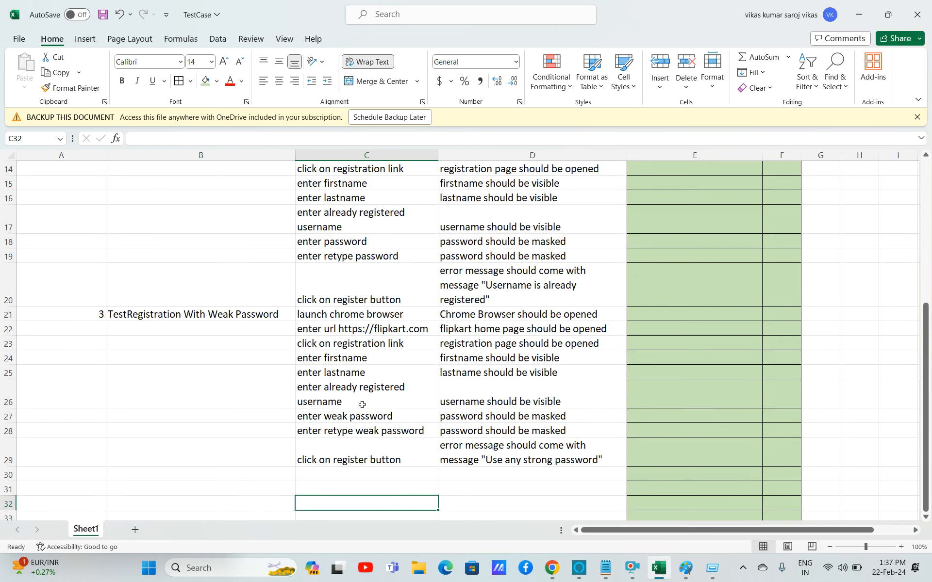
key("Down")
key("Down")
key("Down")
key("Down")
key("Down")
key("Down")
key("Down")
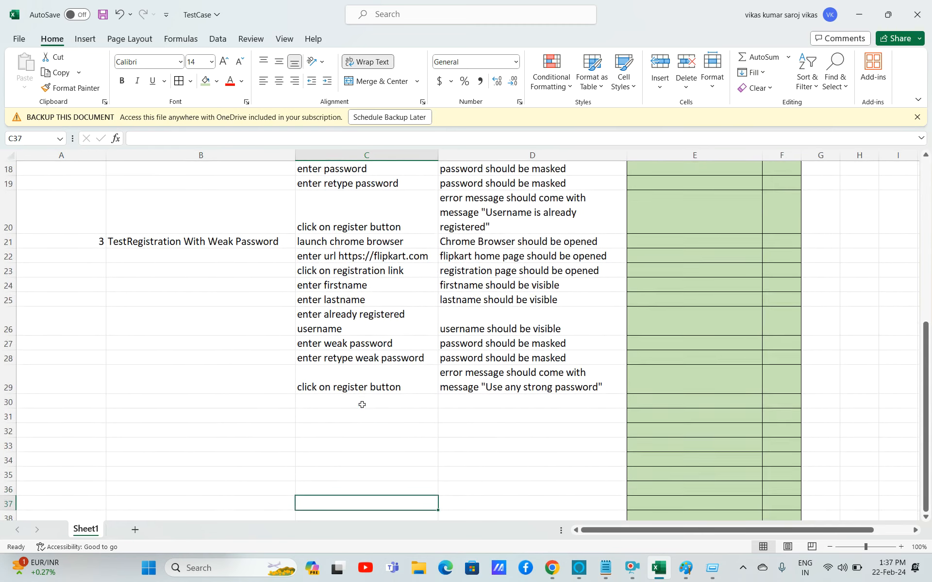
key("Down")
key("Down")
key("Down")
key("Down")
key("Down")
key("Down")
key("Down")
key("Down")
key("Down")
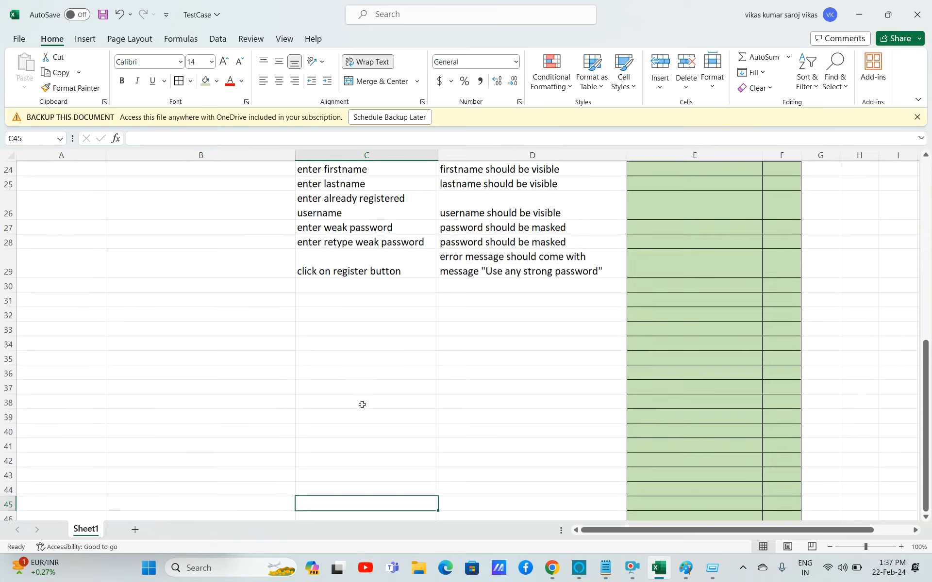
key("Down")
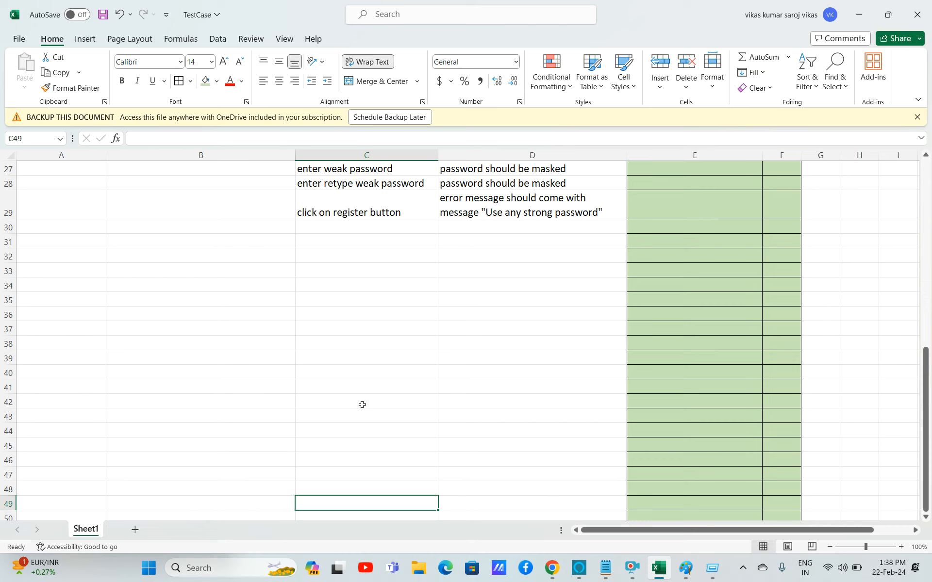
key("Up")
key("Up")
key("Up")
key("Up")
key("Up")
key("Up")
key("Up")
key("Up")
key("Up")
key("Up")
key("Up")
key("Up")
key("Up")
key("Up")
key("Up")
key("Up")
key("Up")
key("Up")
key("Up")
key("Up")
key("Down")
key("Down")
key("Down")
key("Down")
key("Down")
key("Down")
key("Down")
key("Down")
key("Down")
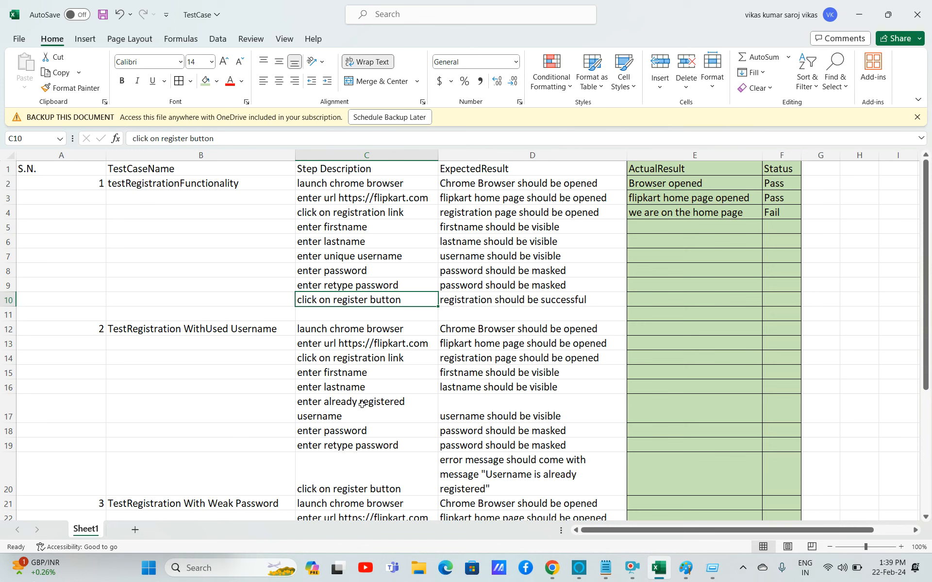
Review the step descriptions of the second and third test cases from the top of the sheet.
left_click(366, 411)
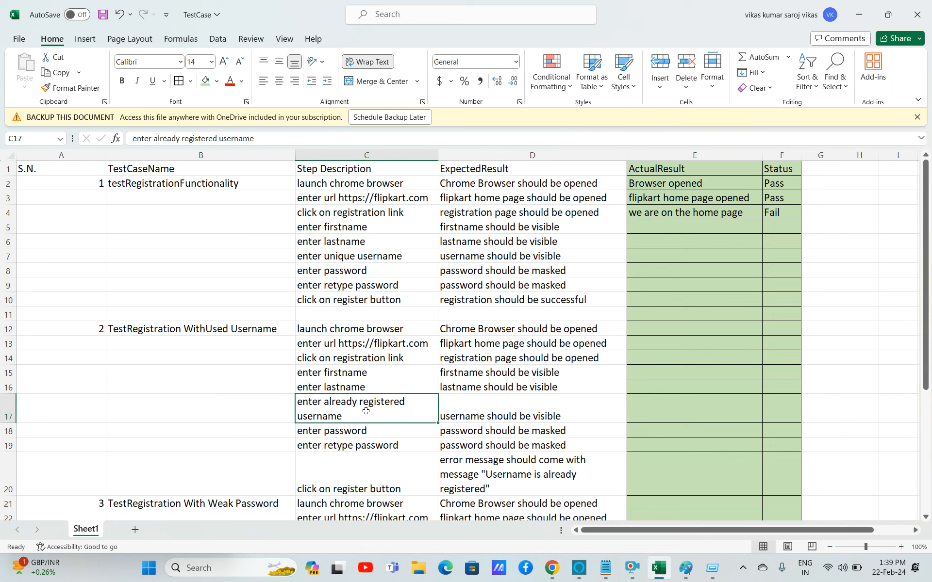
key("Down")
key("Down")
key("Down")
key("Down")
key("Down")
key("Down")
key("Down")
key("Down")
key("Down")
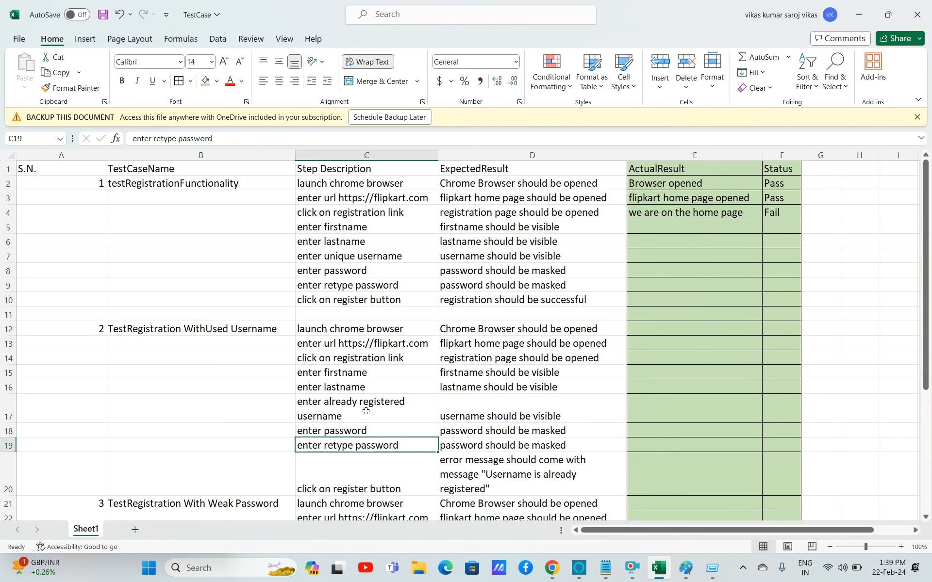
key("Down")
key("Down")
key("Down")
key("Down")
key("Down")
key("Down")
key("Down")
key("Down")
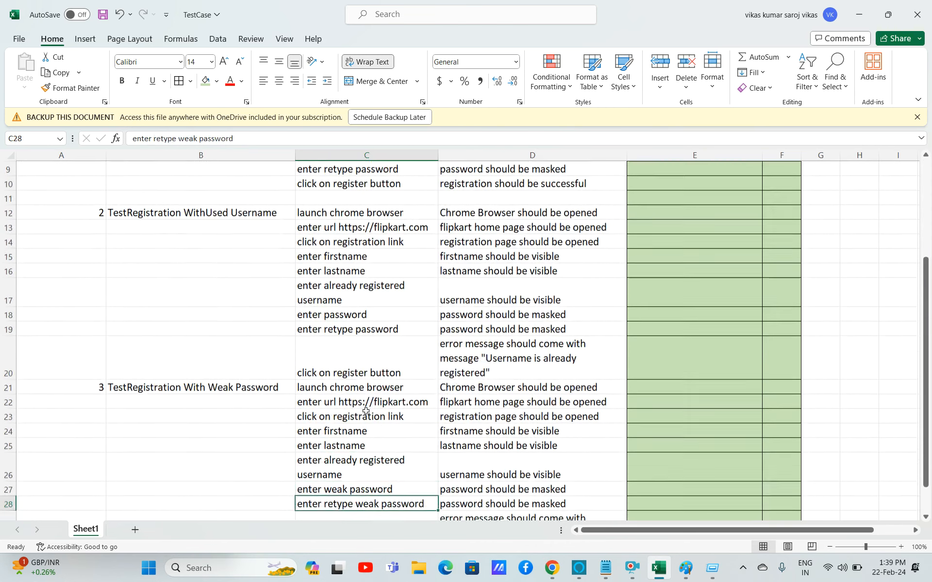
key("Up")
key("Up")
key("Up")
key("Up")
key("Up")
key("Up")
key("Up")
key("Up")
key("Up")
key("Up")
key("Up")
key("Up")
key("Up")
key("Up")
key("Up")
key("Up")
key("Up")
key("Up")
key("Up")
key("Up")
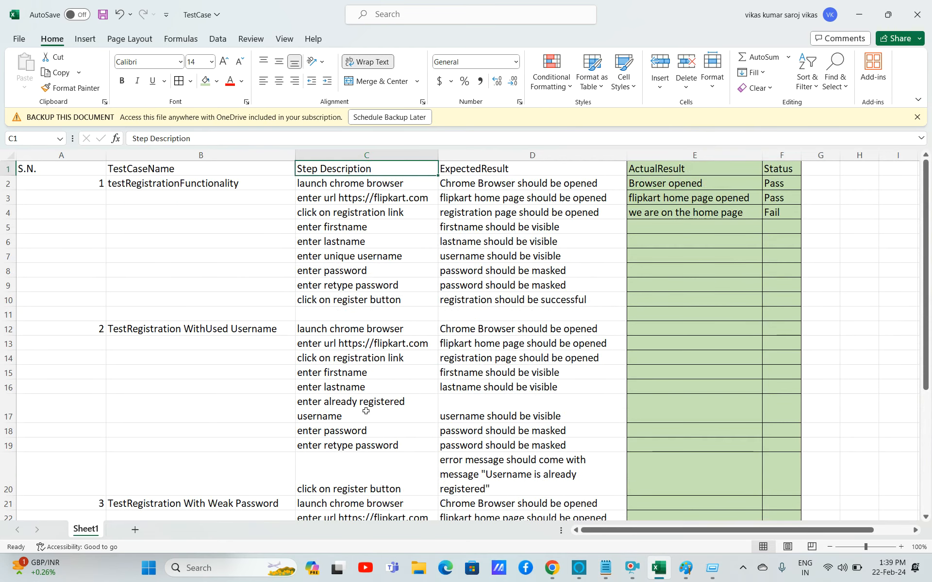
Give the header row A1:F1 a light green fill and make its text bold.
left_click(35, 170)
key("shift+Right")
key("shift+Right")
key("shift+Right")
key("shift+Right")
key("shift+Right")
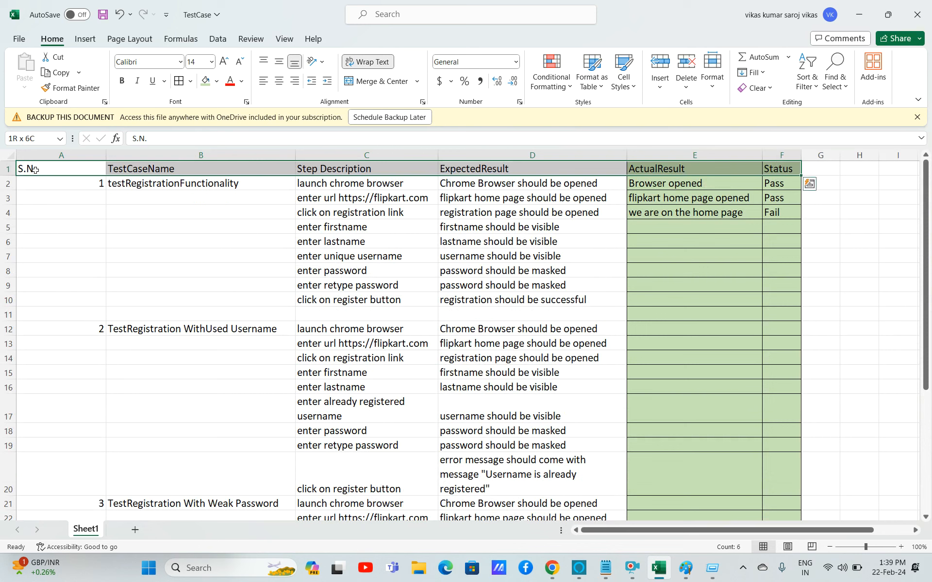
left_click(205, 83)
left_click(217, 83)
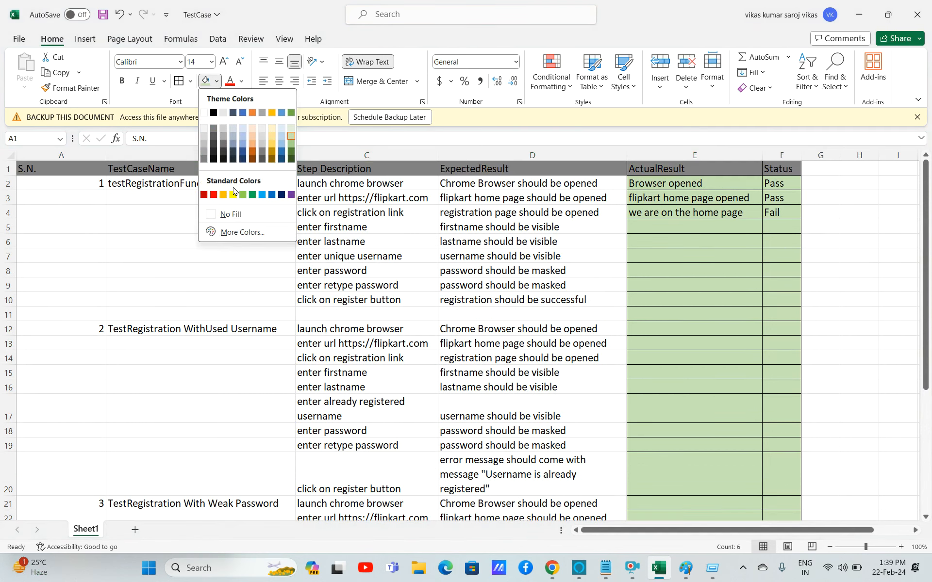
left_click(123, 82)
left_click(236, 280)
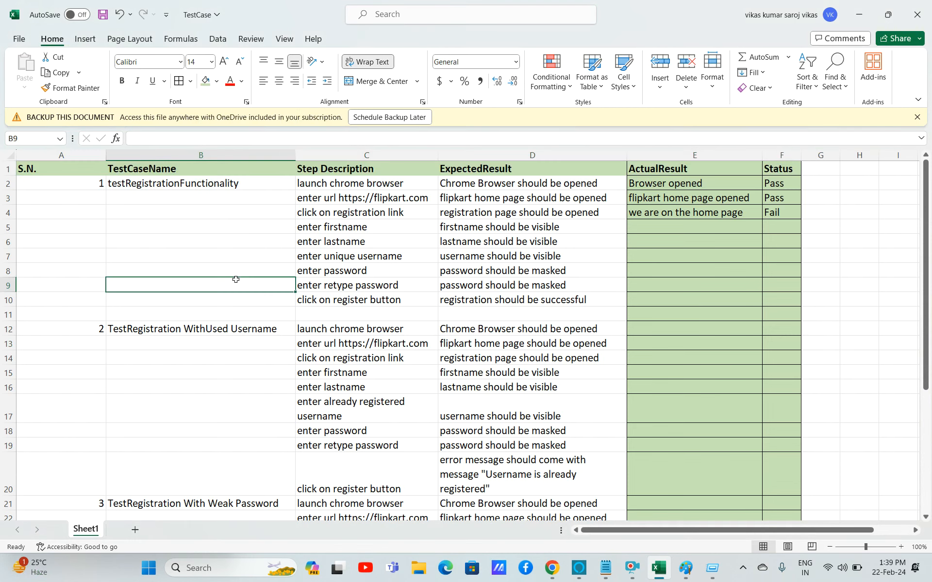
Save the workbook.
key("ctrl+s")
key("Down")
key("Down")
key("Down")
key("Down")
key("Down")
key("Down")
key("Down")
key("Down")
key("Down")
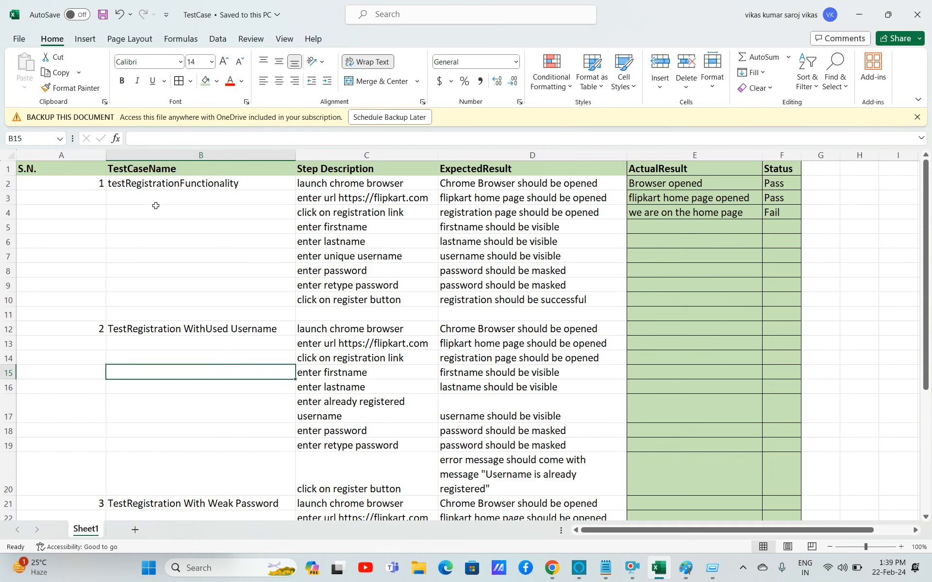
key("Down")
key("Down")
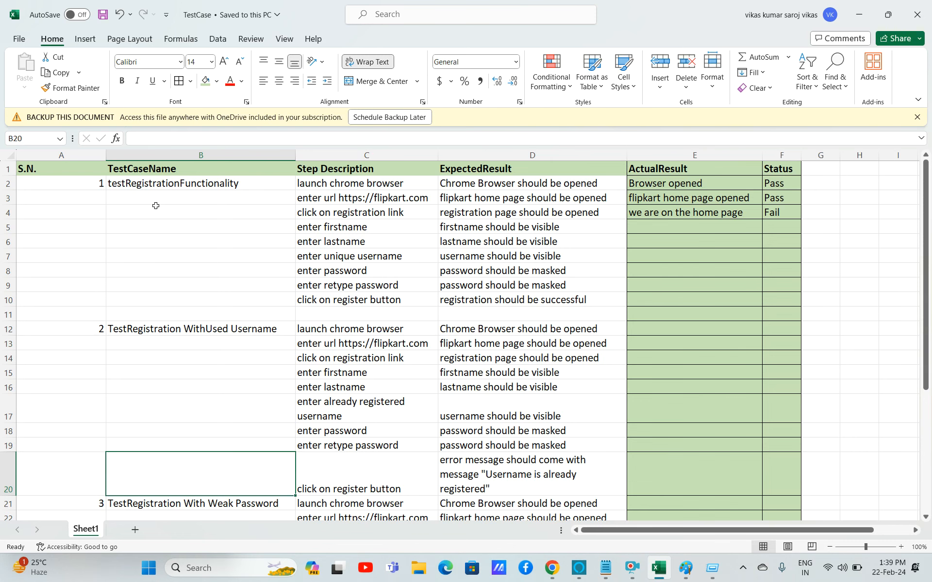
key("alt+Tab")
type("notepad")
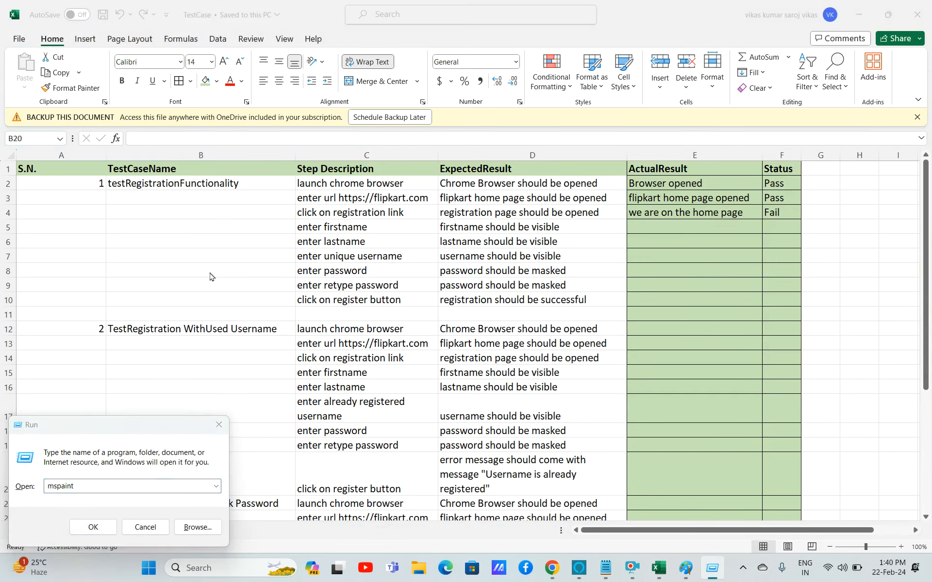
key("Return")
Enter 4 as the serial number in A30 to start a fourth test case.
left_click(199, 337)
key("Down")
key("Down")
key("Down")
key("Down")
key("Down")
key("Down")
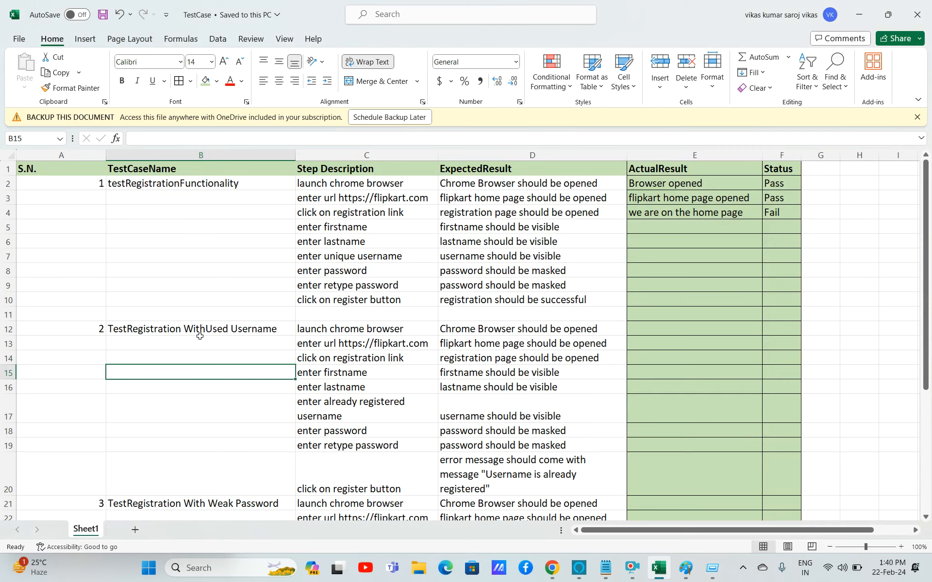
key("Down")
key("Down")
key("Down")
key("Down")
key("Down")
key("Down")
key("Down")
key("Down")
key("Down")
key("Down")
key("Down")
key("Down")
key("Down")
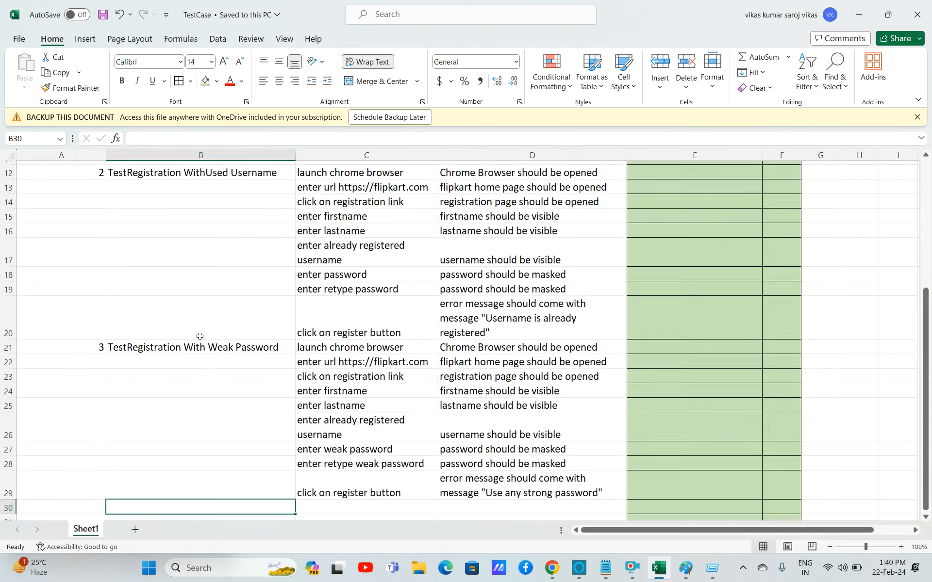
double_click(88, 473)
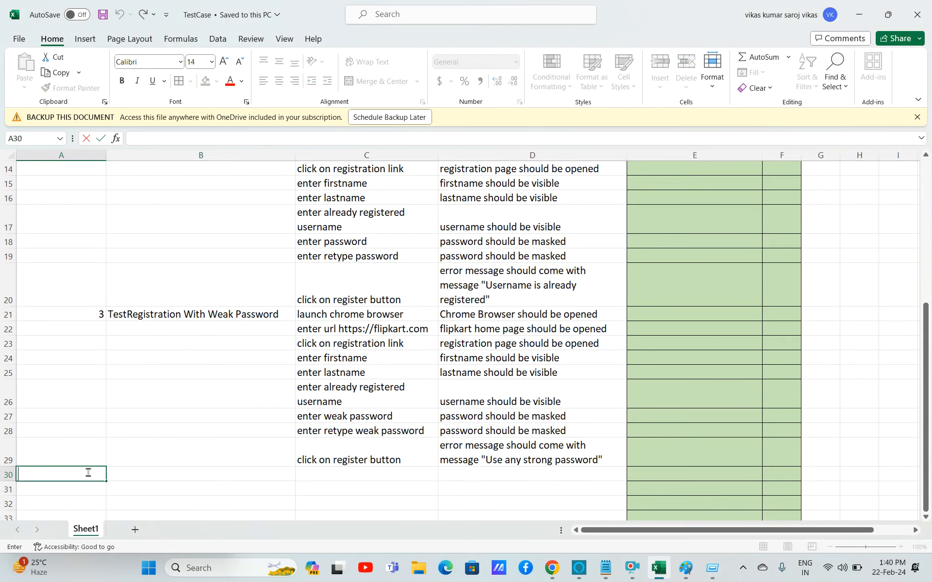
type("4")
left_click(159, 474)
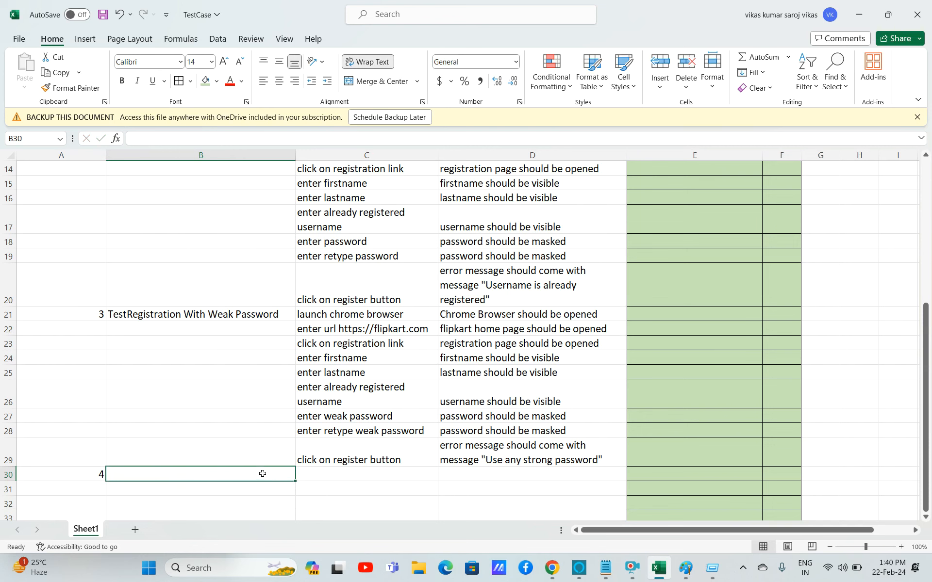
Save the workbook.
key("Up")
key("Up")
key("Up")
key("Up")
key("Up")
key("Up")
key("Up")
key("Up")
key("Up")
key("Up")
key("Up")
key("Up")
key("Up")
key("Up")
key("Up")
key("Up")
key("Up")
key("Up")
key("Up")
key("Up")
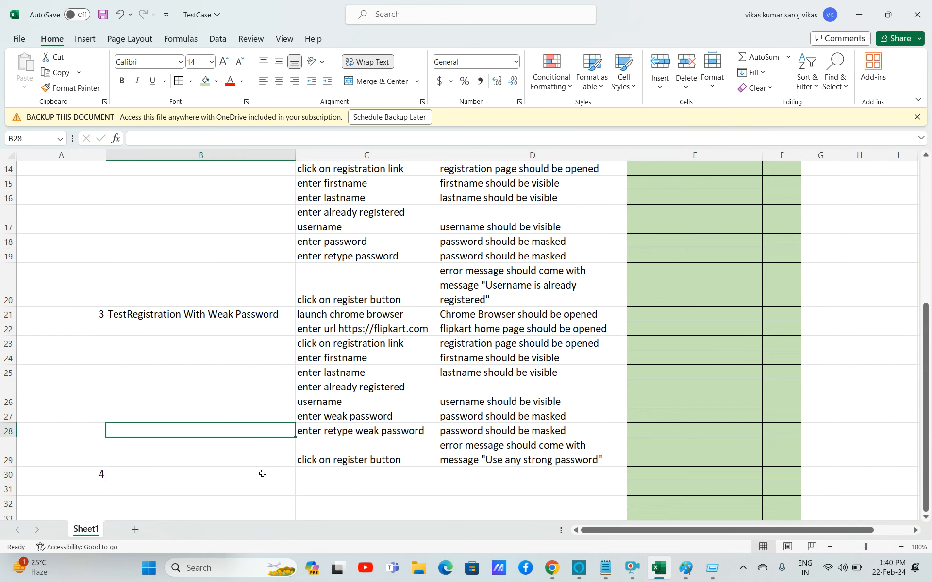
key("Up")
key("Up")
key("ctrl+s")
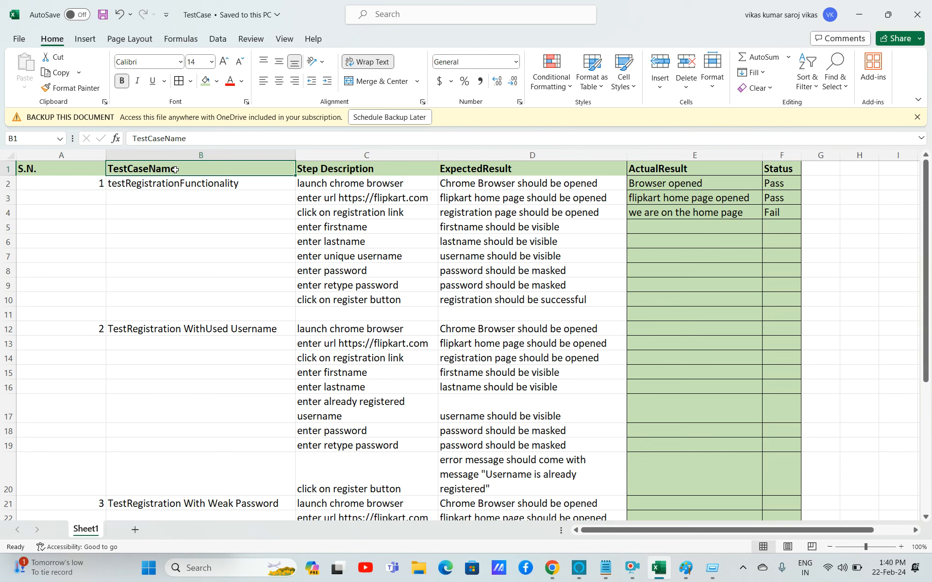
Insert a new empty column before the TestCaseName column.
left_click(198, 326)
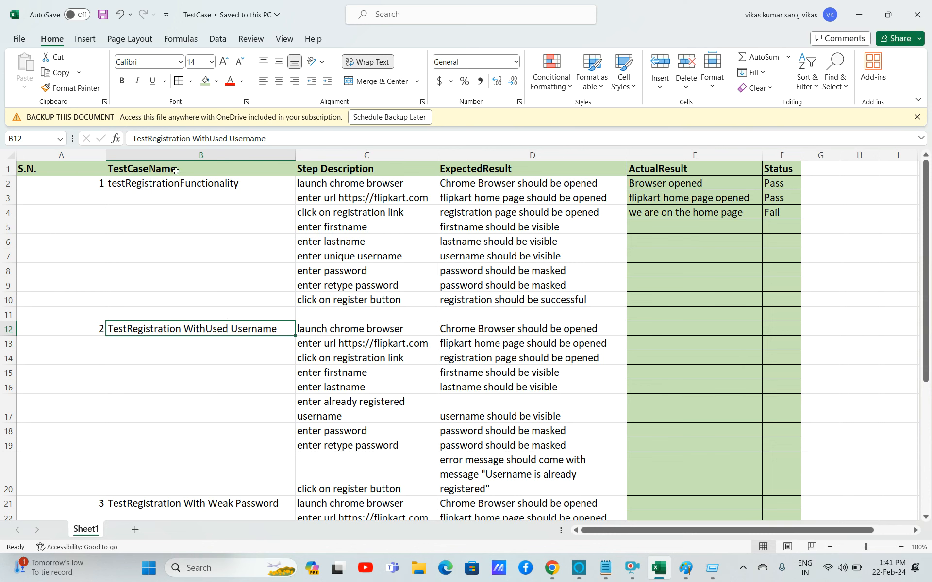
left_click(170, 155)
right_click(170, 154)
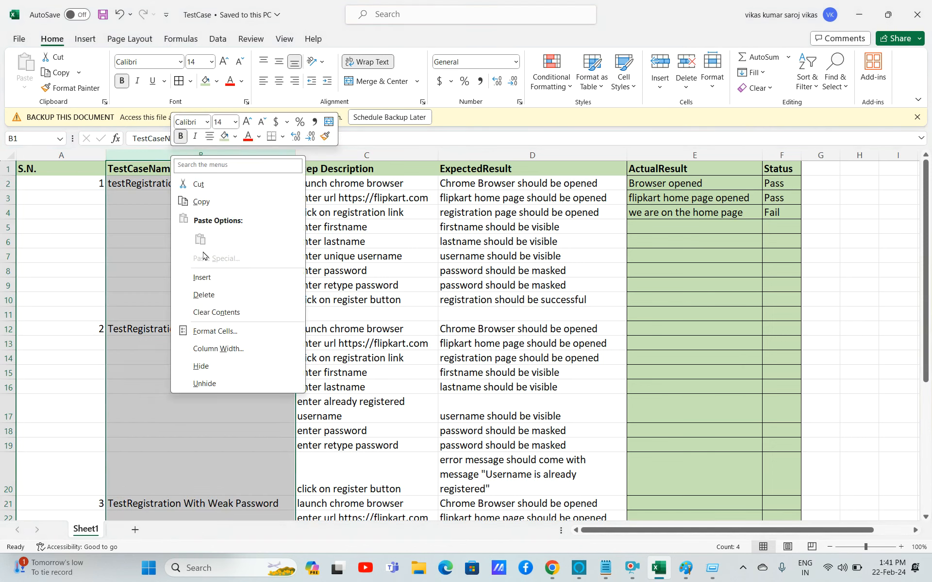
left_click(206, 275)
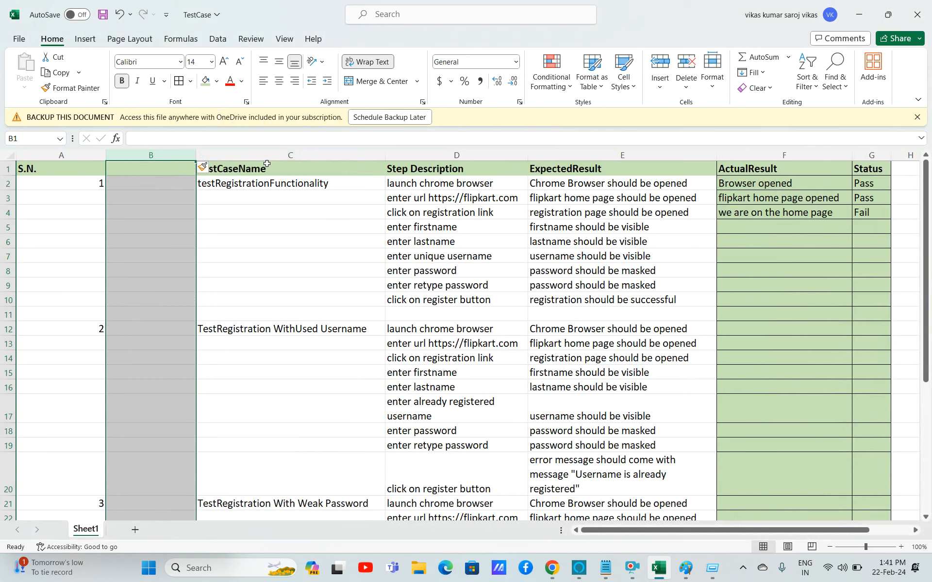
Label the new column's header TestCaseID.
left_click(185, 167)
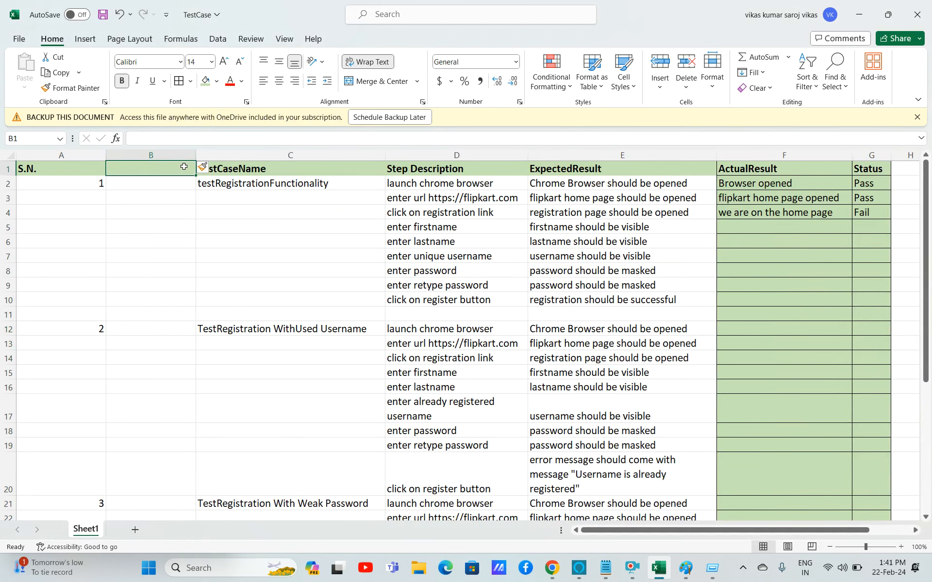
type("TestCaseID")
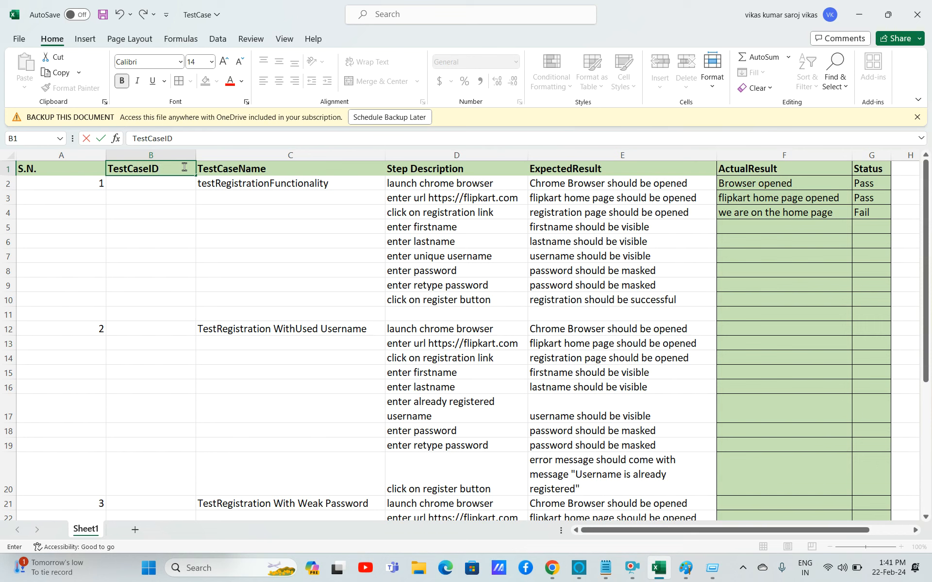
Enter TC1001 as the test case ID of the first test case.
left_click(184, 181)
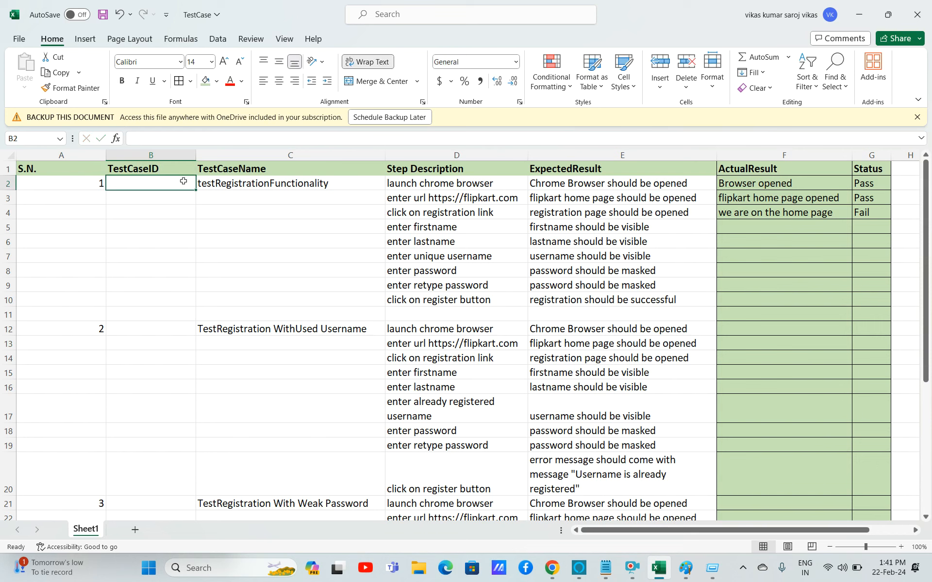
type("TC")
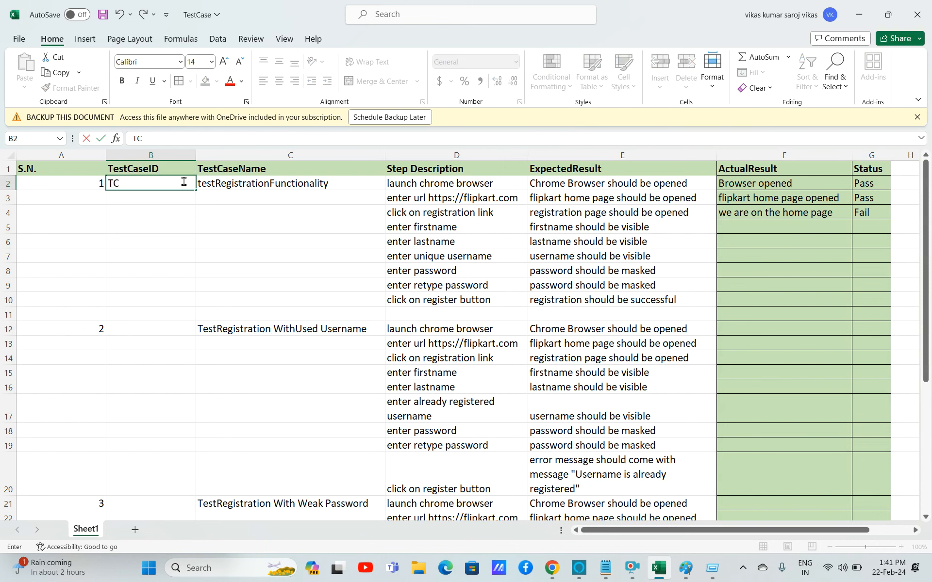
type("1001")
Enter test case IDs TC1002 and TC1003 for the second and third test cases.
left_click(137, 330)
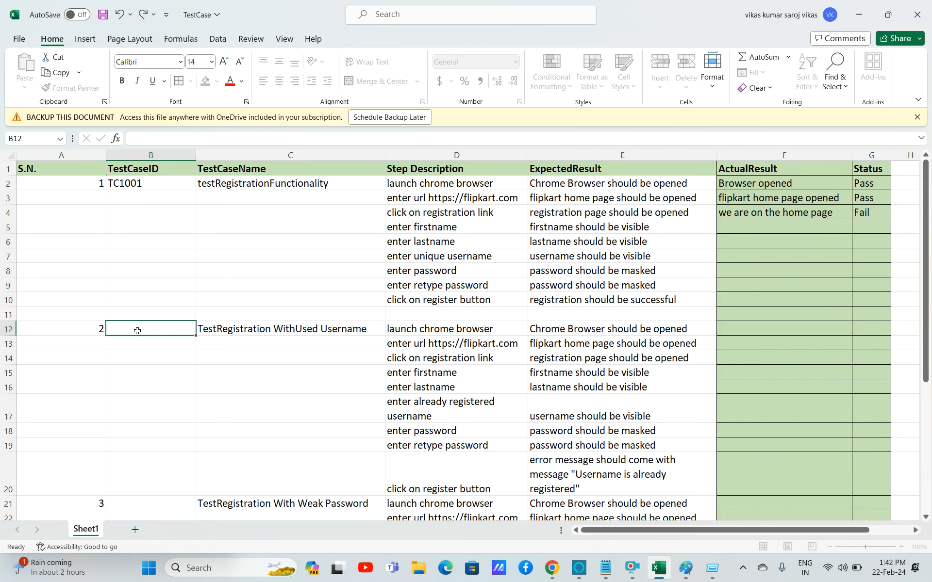
type("TC1002")
left_click(151, 504)
type("TC100")
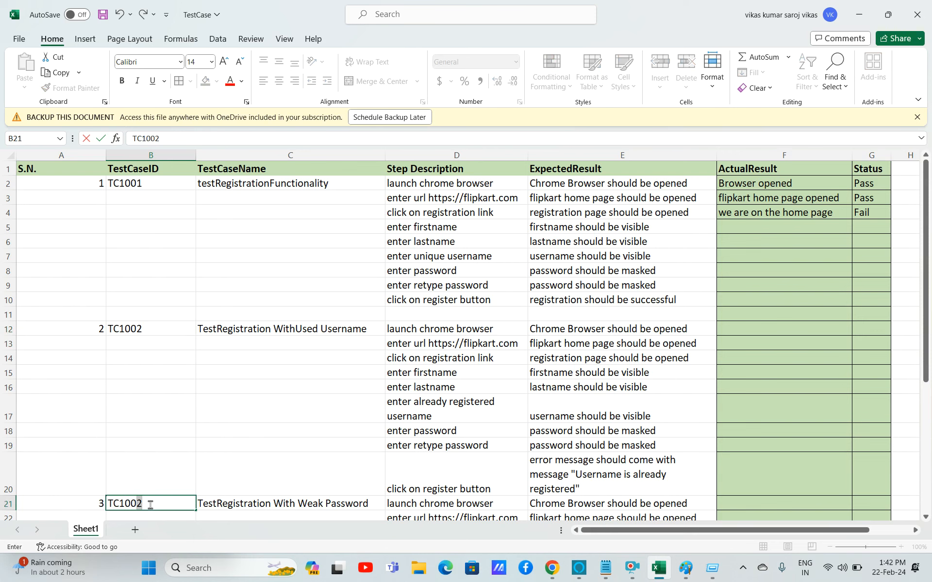
type("3")
left_click(178, 476)
key("Down")
key("Down")
key("Down")
key("Down")
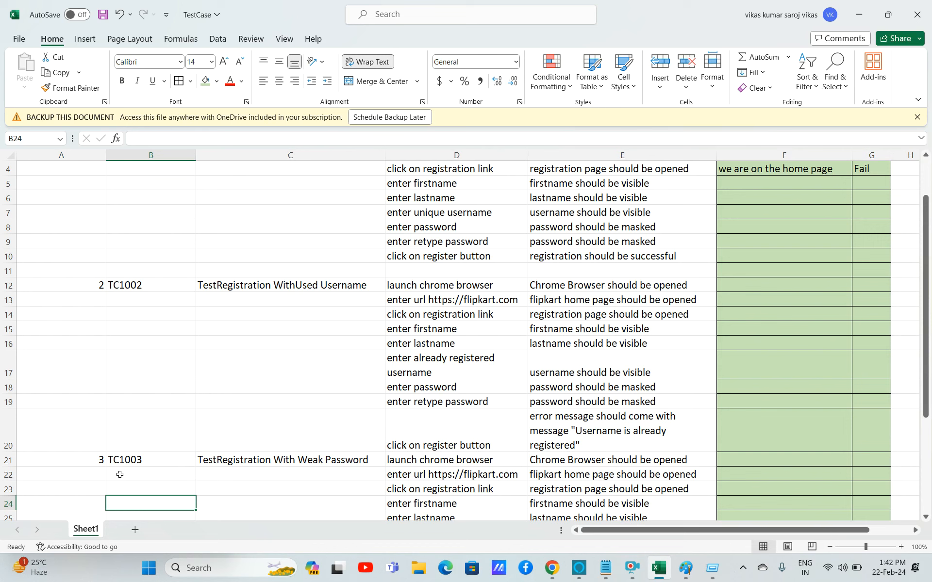
left_click(84, 464)
mouse_move(8, 460)
left_mouse_down()
mouse_move(7, 500)
mouse_move(7, 458)
left_mouse_up()
key("ctrl+c")
key("Up")
key("Up")
key("Up")
key("Up")
key("Up")
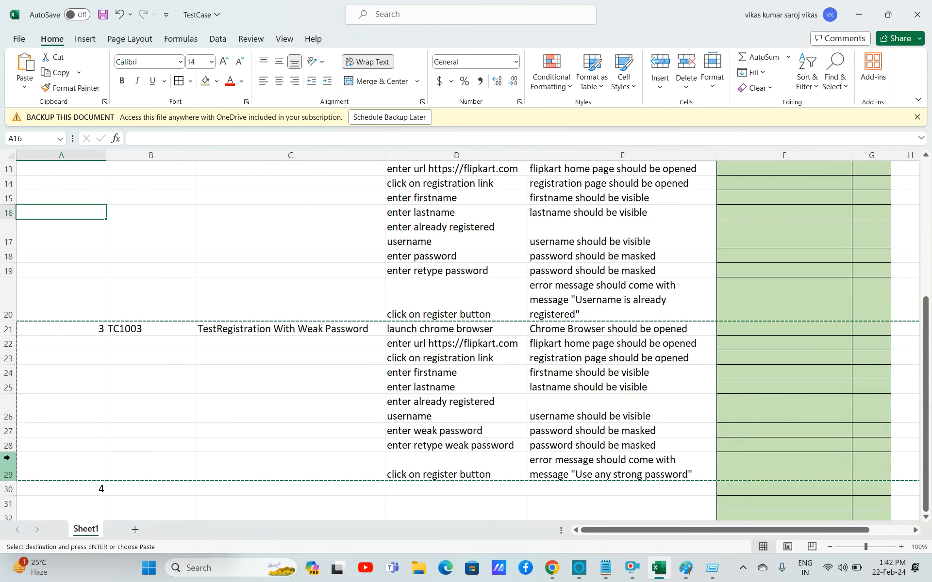
Move rows 21–29 of the weak-password test case above the used-username test case at row 12.
left_click_drag(5, 329, 6, 488)
key("shift+Up")
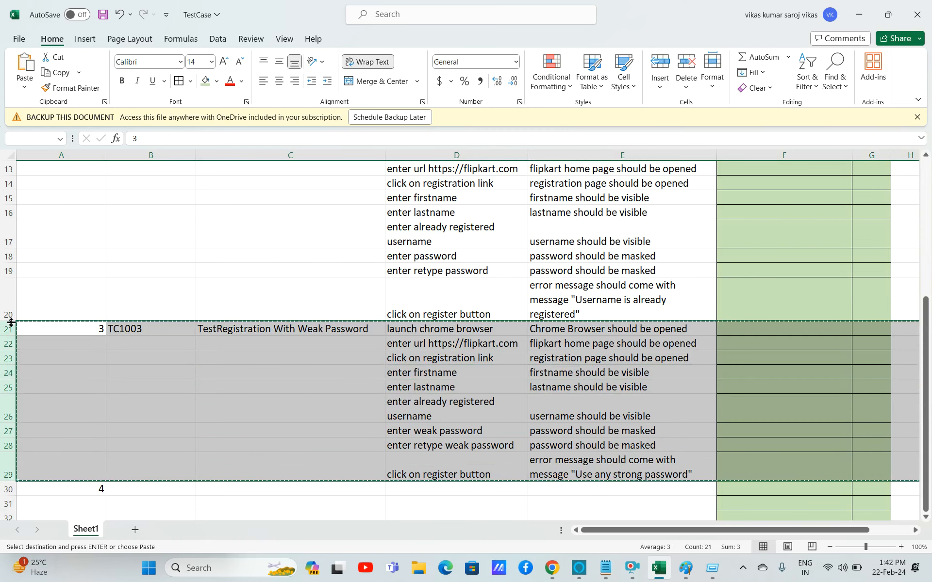
key("ctrl+c")
key("Up")
key("Up")
key("Up")
key("Up")
key("Up")
key("Up")
key("Up")
key("Up")
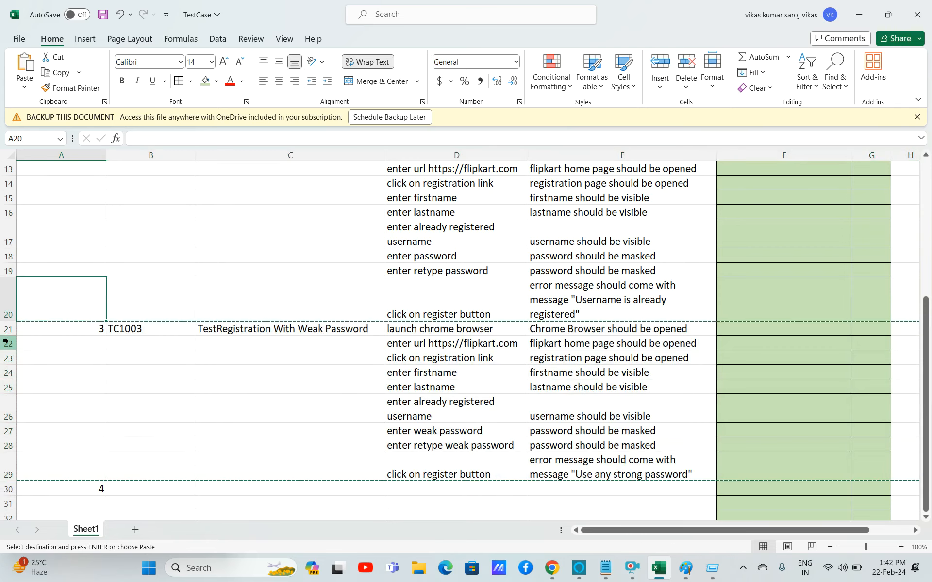
key("Up")
key("Up")
key("Up")
key("Up")
key("Up")
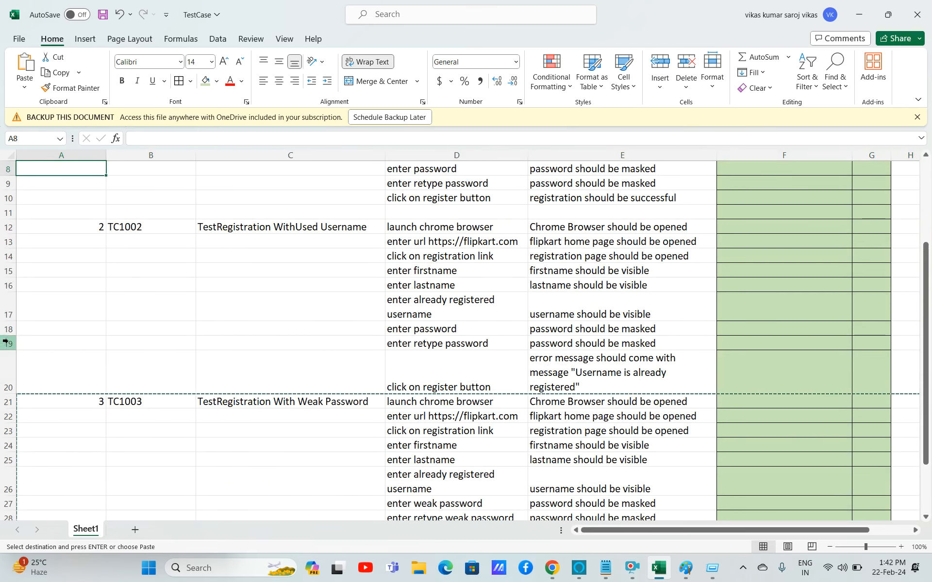
left_click(8, 227)
right_click(9, 226)
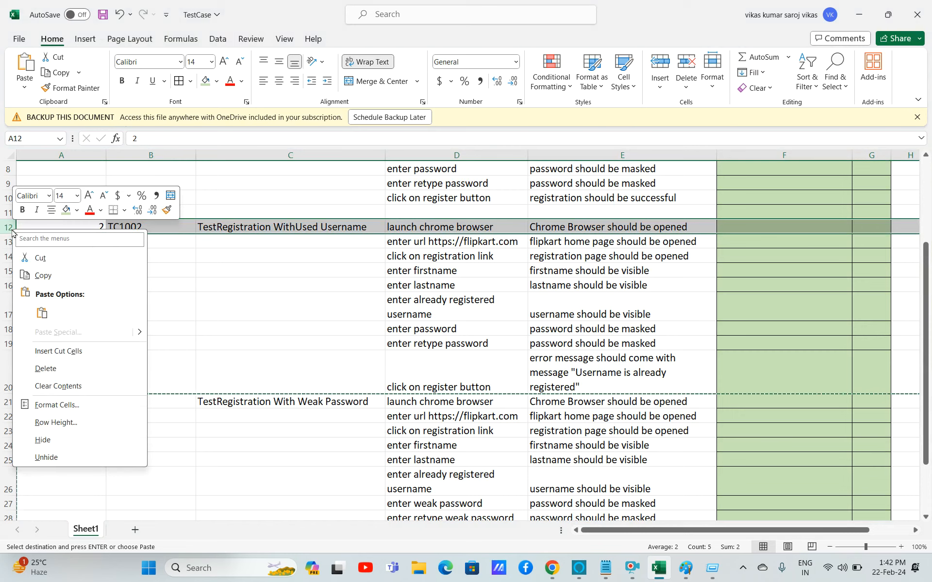
left_click(44, 351)
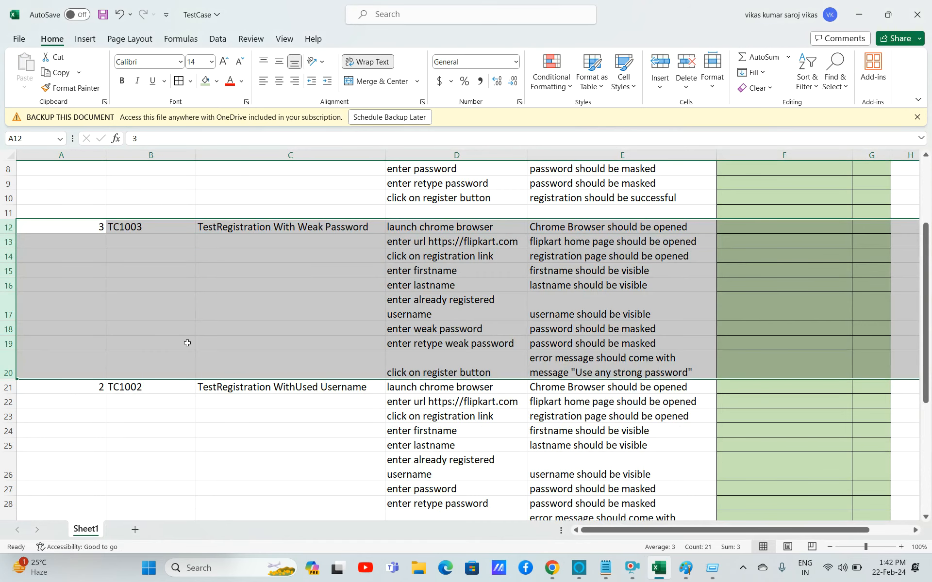
Renumber the serial numbers so the weak-password case is 2 and the used-username case is 3.
double_click(101, 227)
type("2")
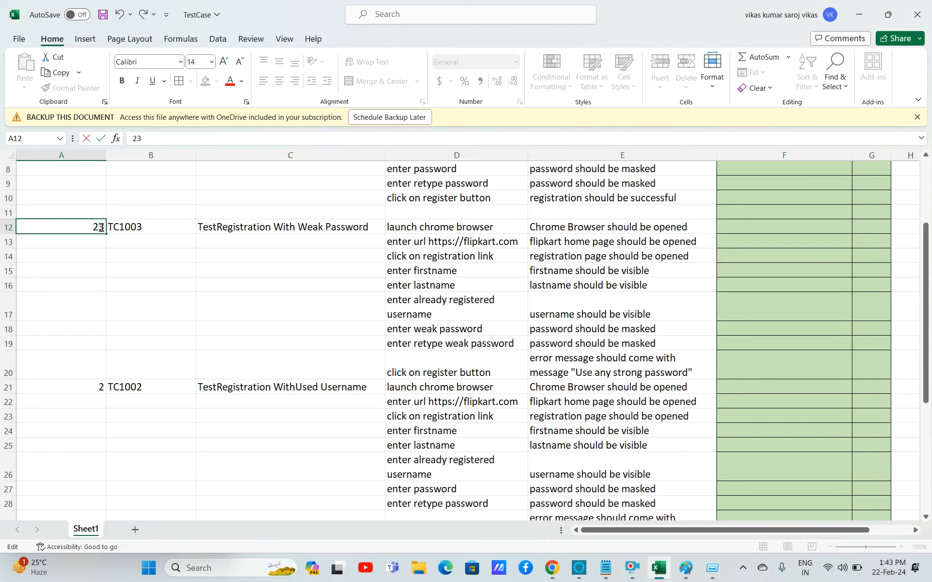
key("Delete")
key("BackSpace")
type("2")
double_click(101, 387)
key("BackSpace")
type("3")
left_click(138, 467)
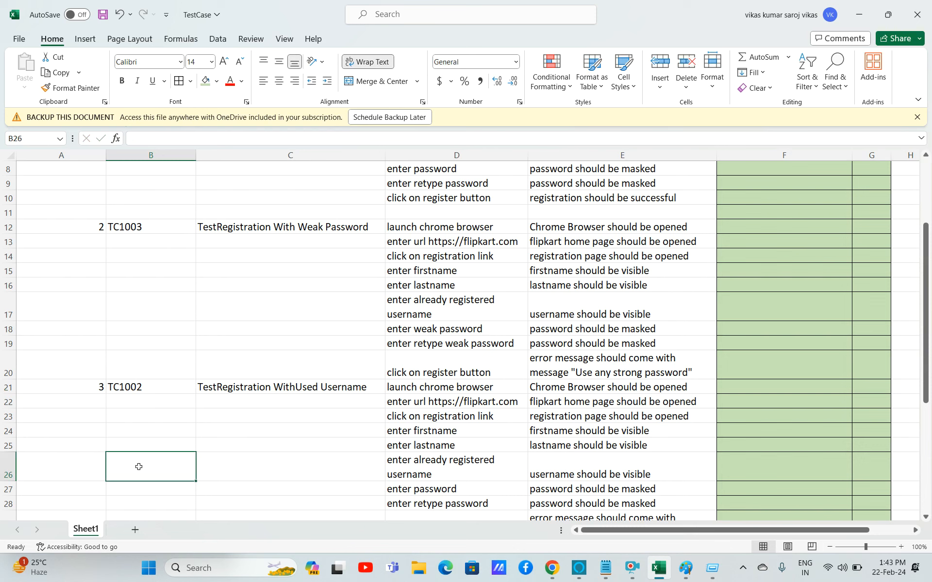
double_click(129, 228)
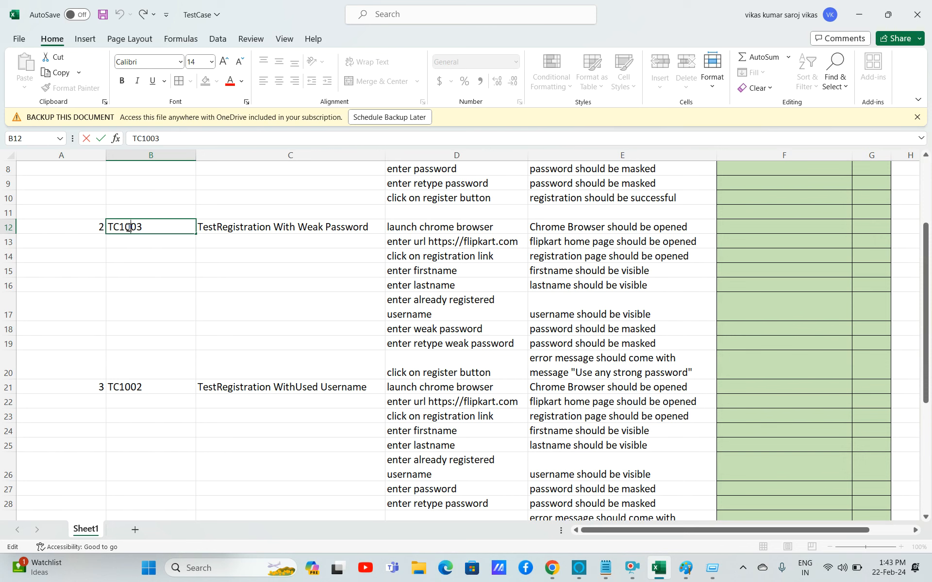
left_click(313, 289)
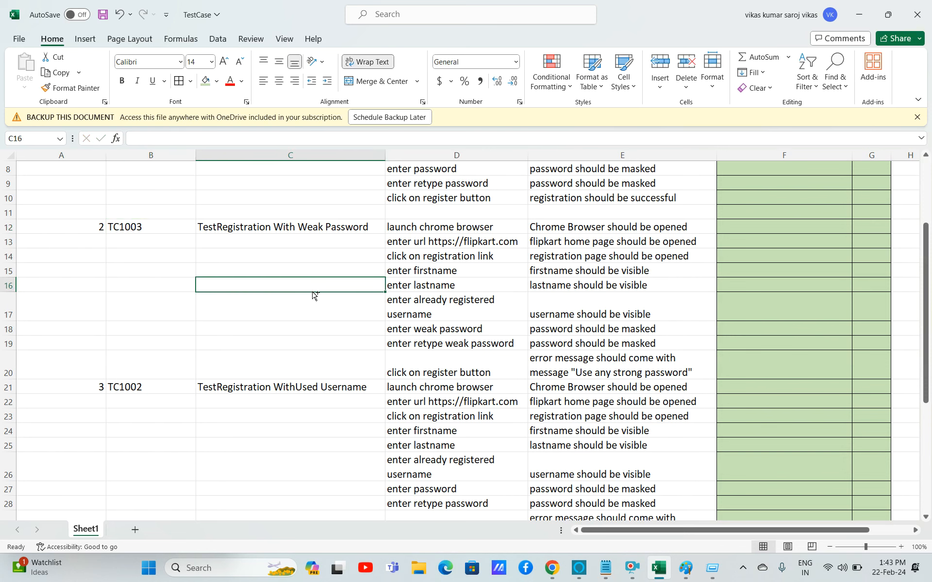
Search the sheet for the text TestRegstration.
key("ctrl+f")
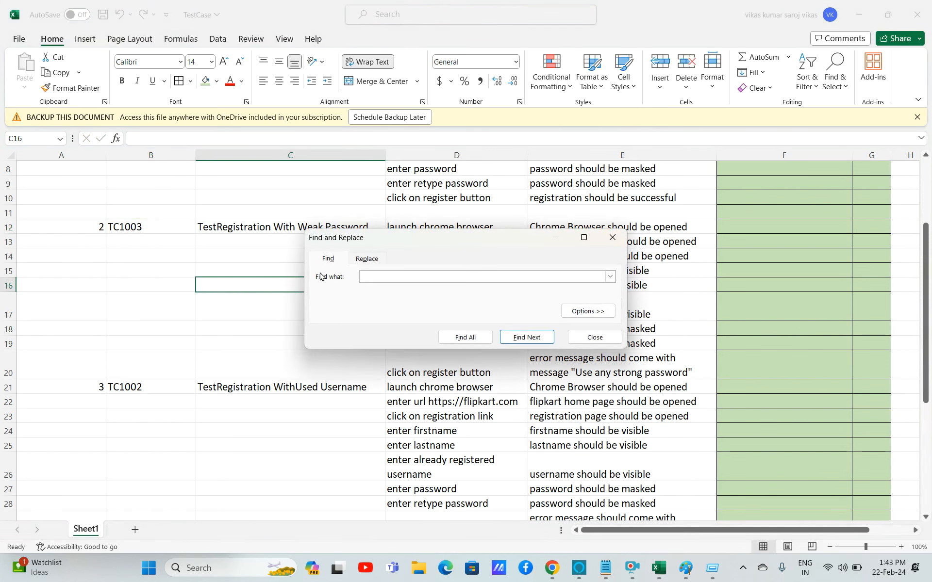
left_click(602, 343)
key("ctrl+f")
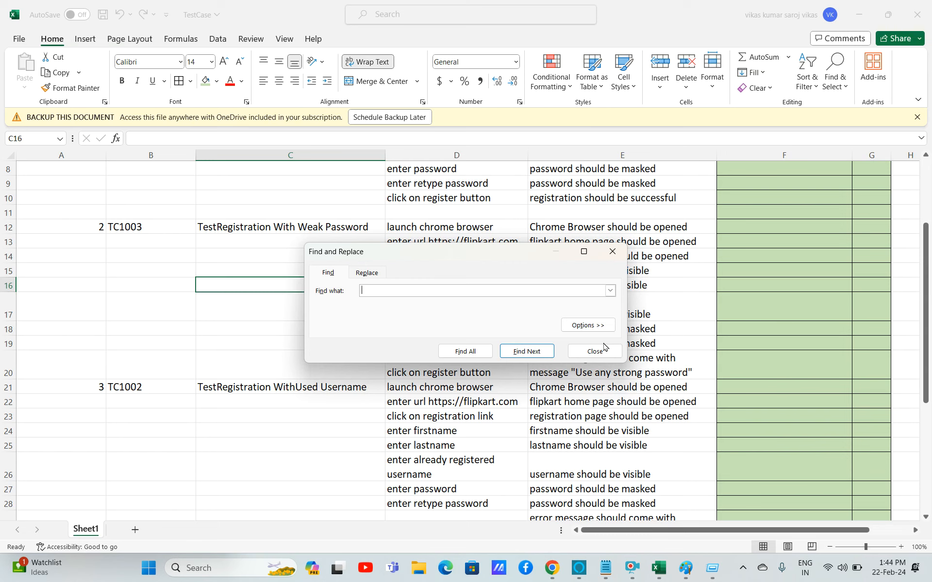
type("TestRegstrat")
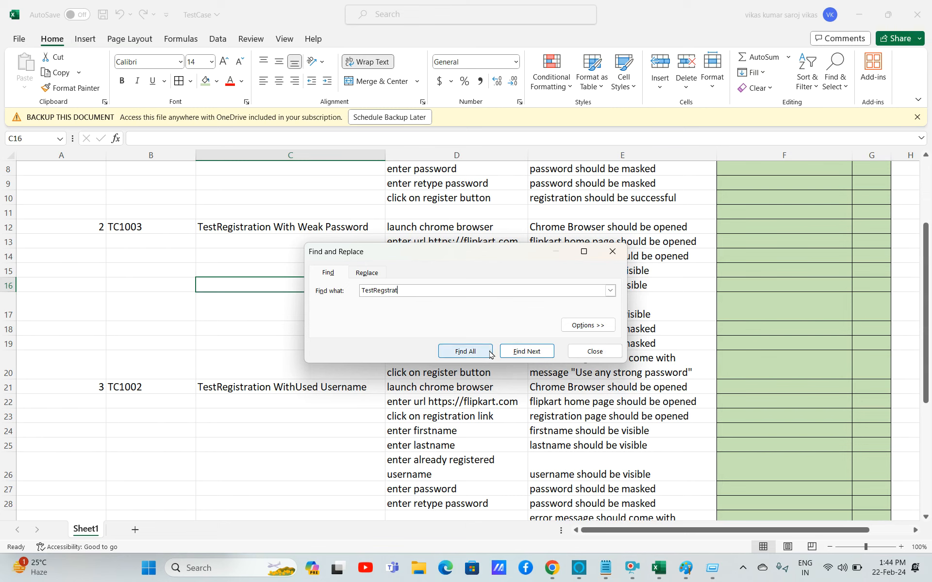
type("ion")
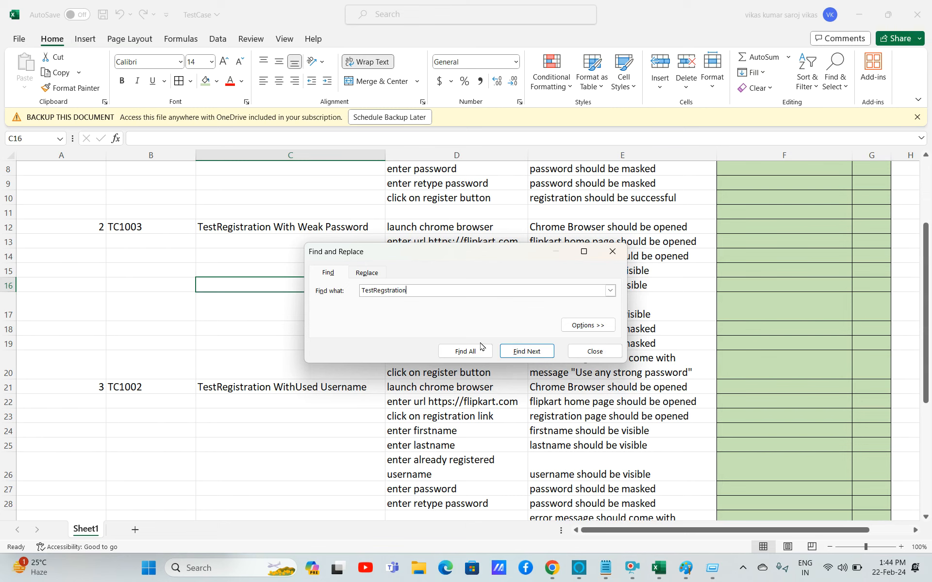
left_click(474, 350)
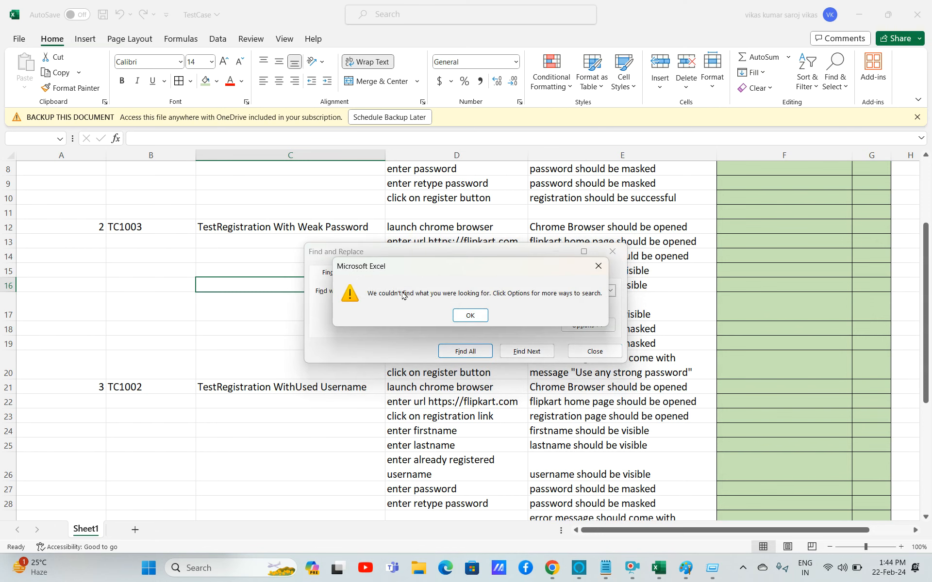
left_click(464, 317)
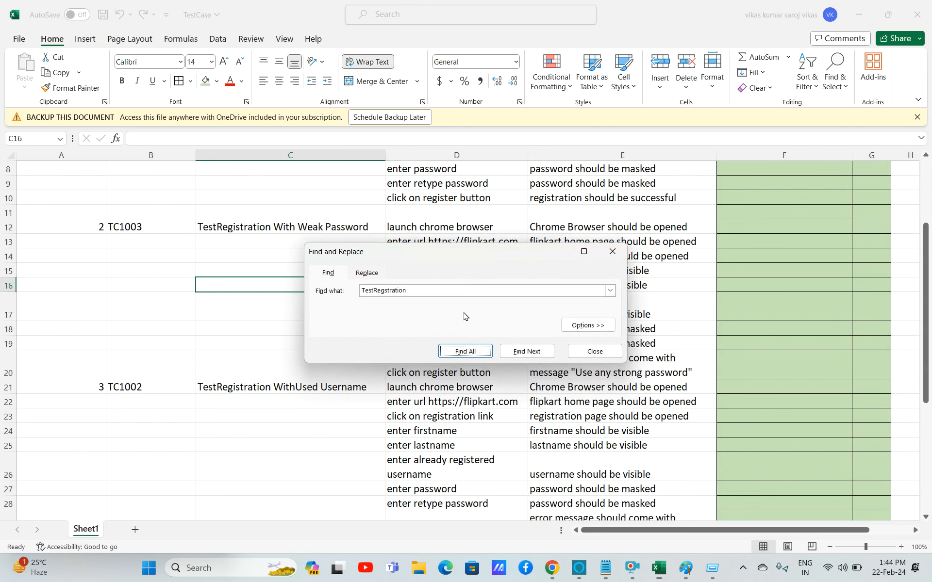
Search the sheet for TC1003 with Find All and close the Find and Replace dialog.
left_click(380, 291)
type("i")
double_click(381, 291)
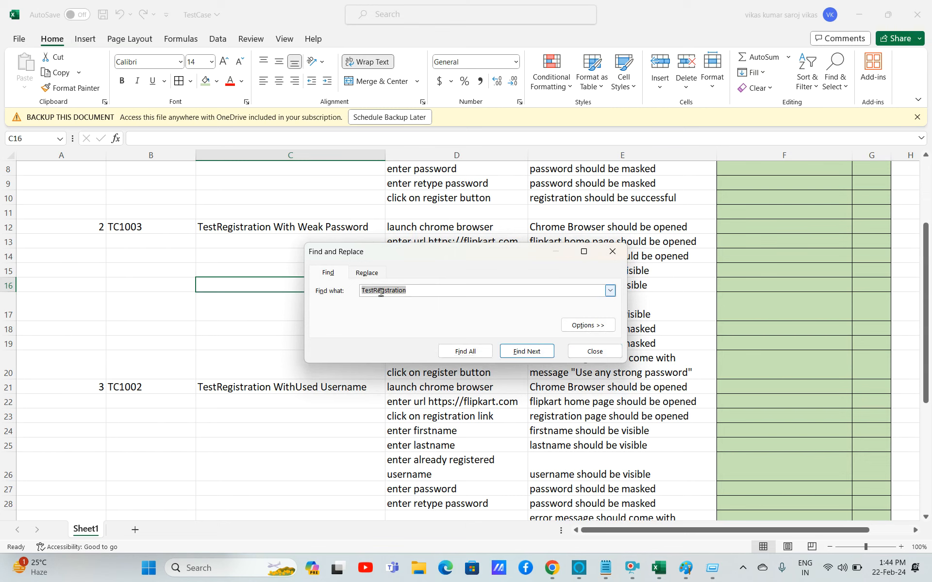
type("TC1003")
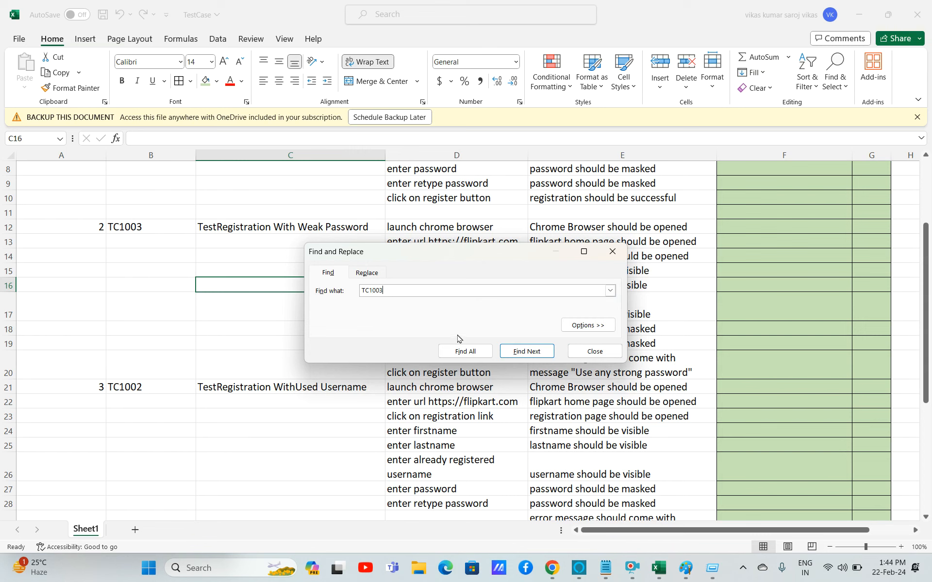
left_click(483, 357)
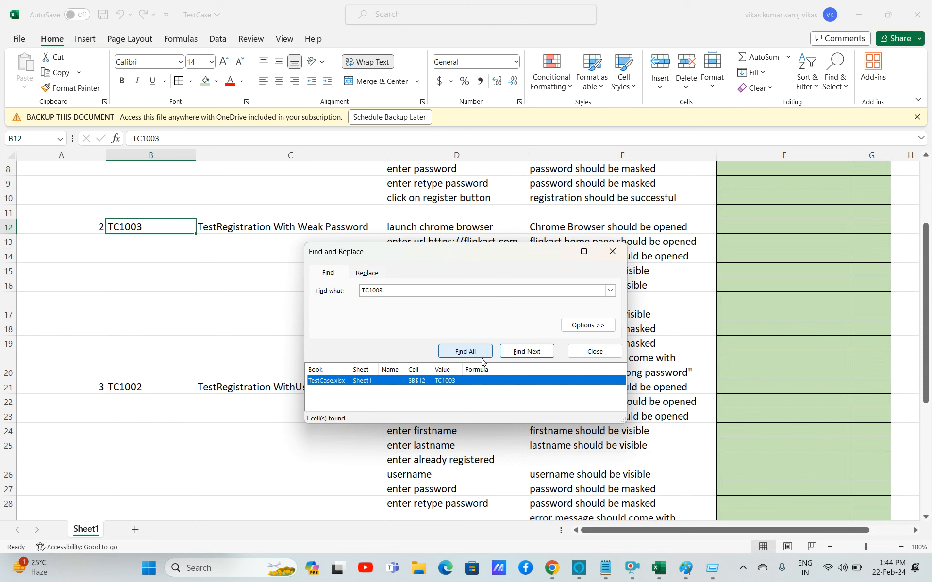
left_click(594, 351)
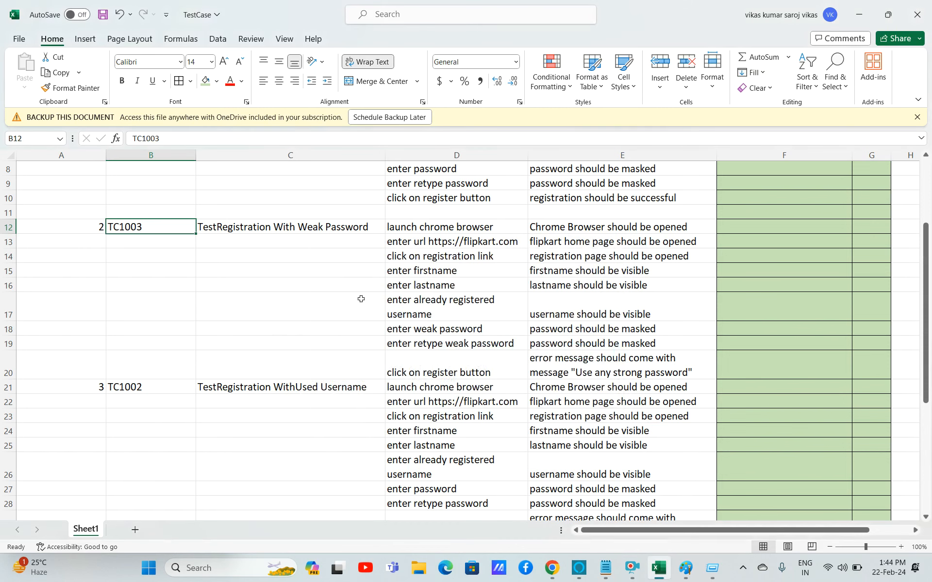
Narrow the TestCaseID and S.N. columns to fit their contents.
left_click(273, 225)
key("Up")
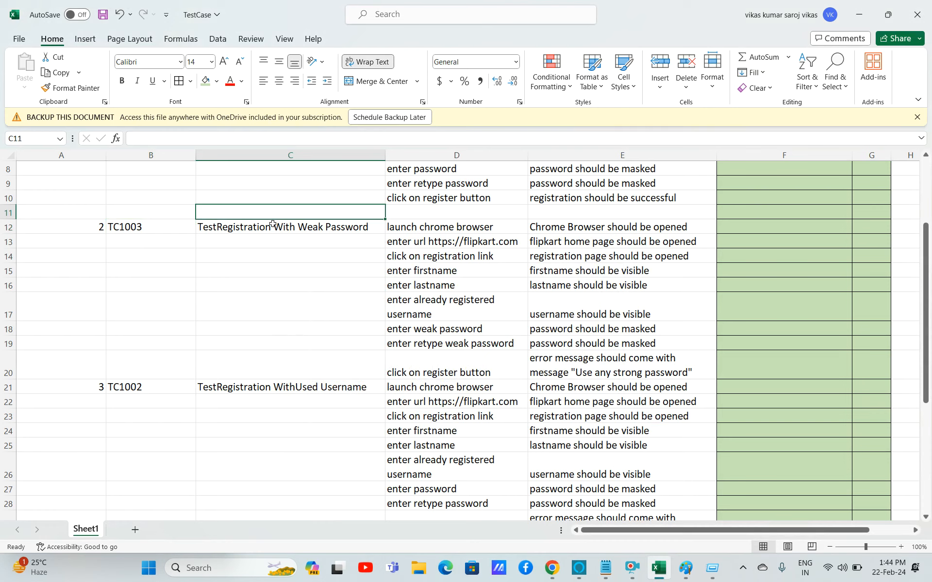
key("Up")
key("Up")
key("Up")
key("Up")
key("Up")
key("Up")
key("Up")
key("Up")
key("Up")
key("Up")
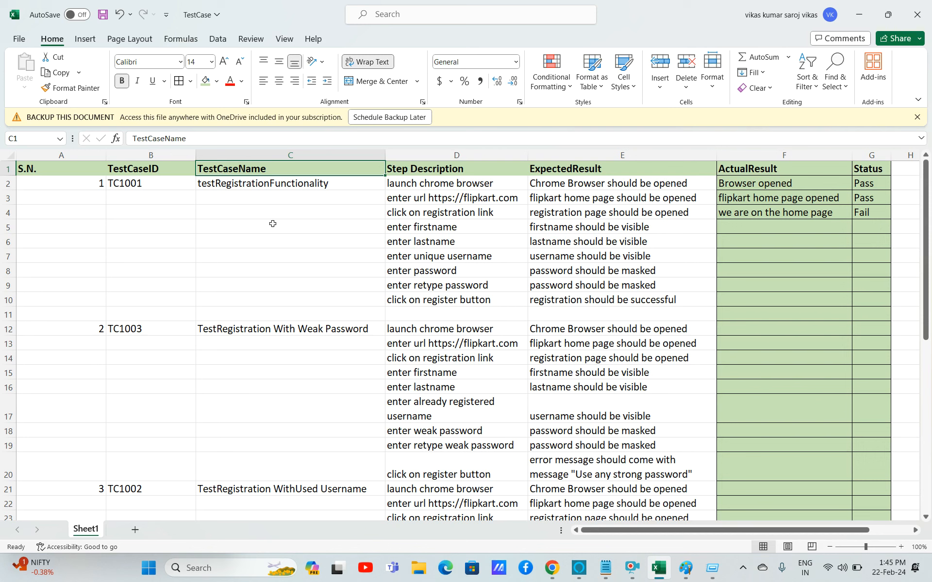
key("Down")
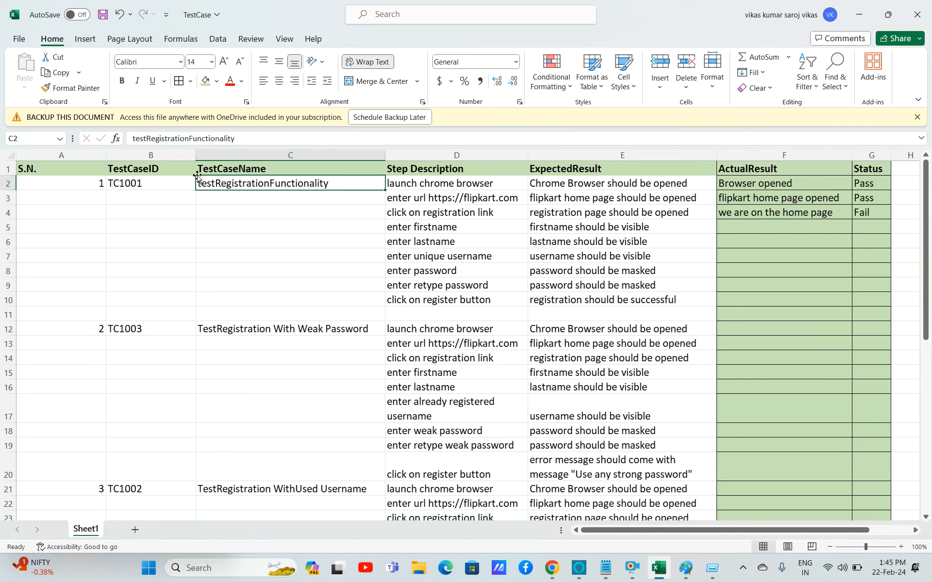
left_click(179, 152)
left_click_drag(195, 155, 171, 160)
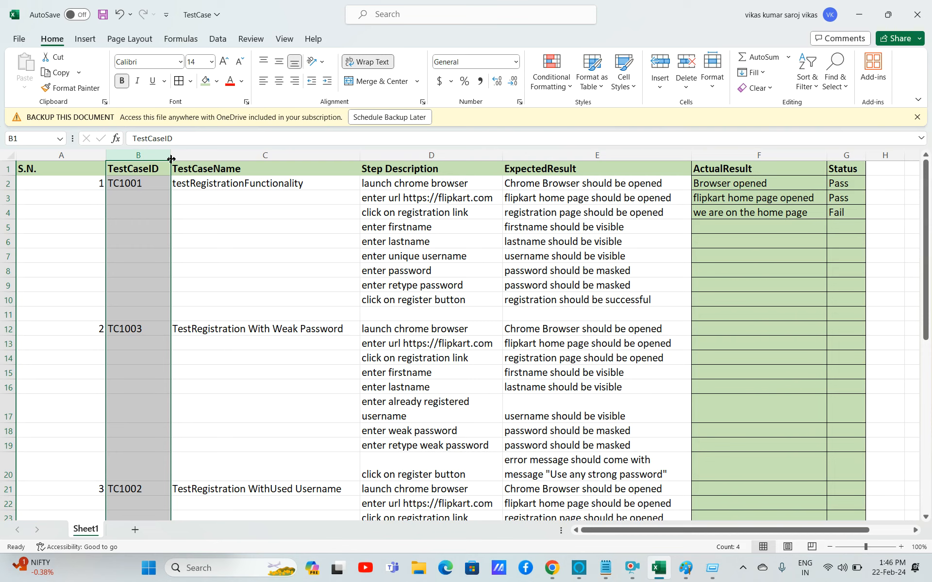
double_click(171, 159)
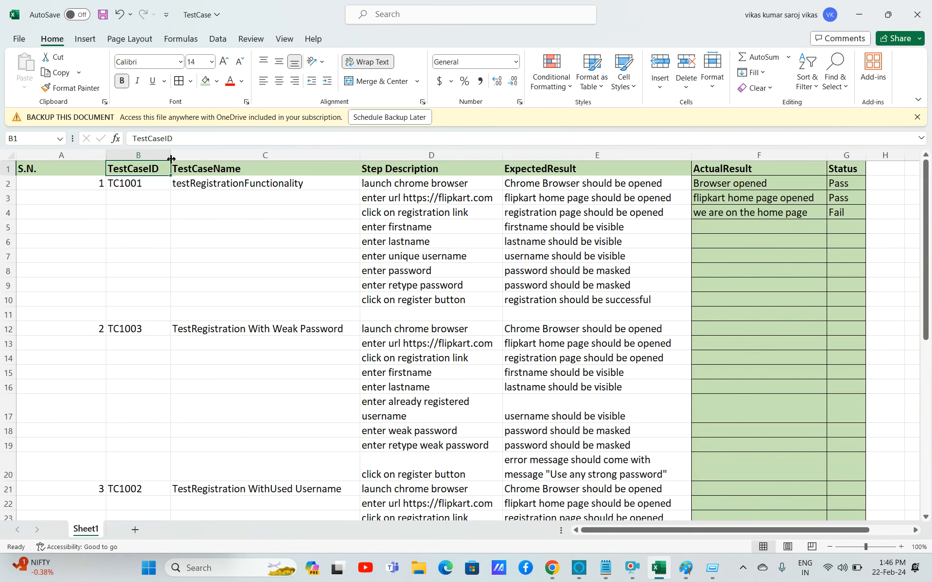
left_click(95, 154)
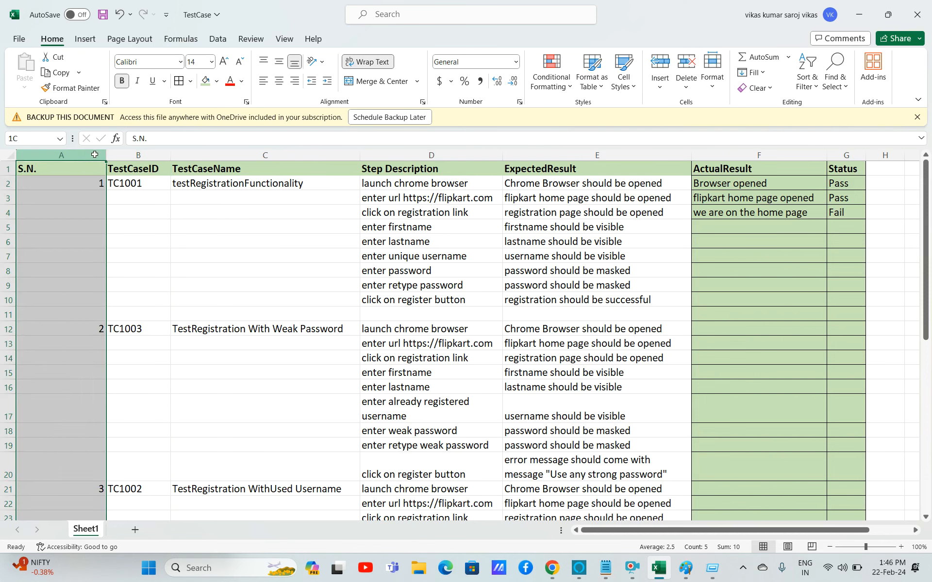
left_click_drag(106, 155, 76, 160)
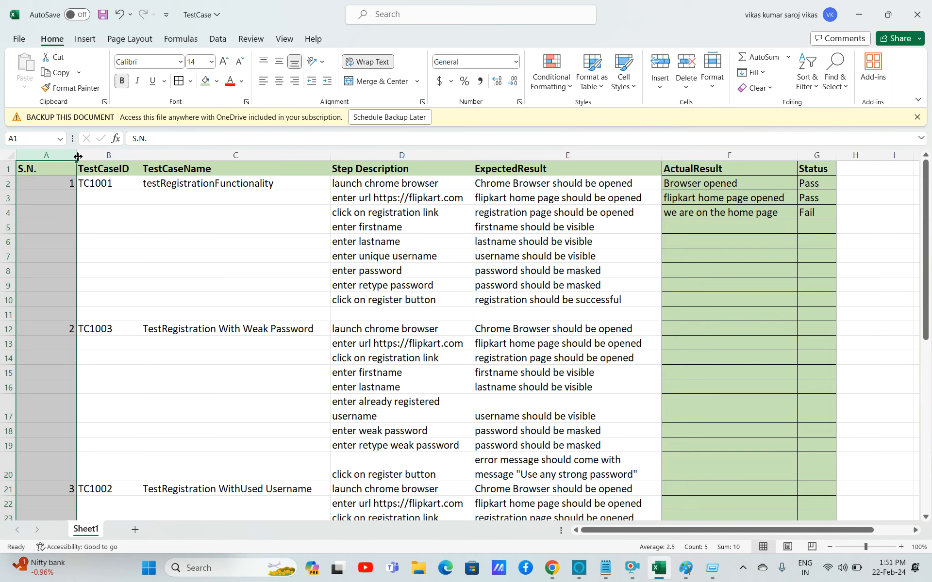
Narrow the TestCaseName column so the long names no longer spill over.
key("Down")
key("Down")
key("Down")
key("Down")
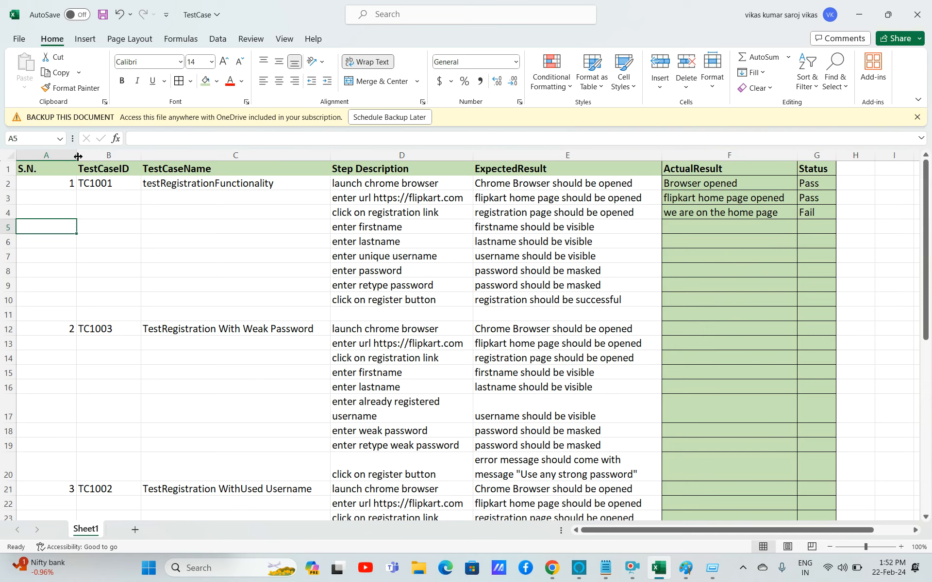
left_click(123, 180)
left_click_drag(330, 166, 295, 167)
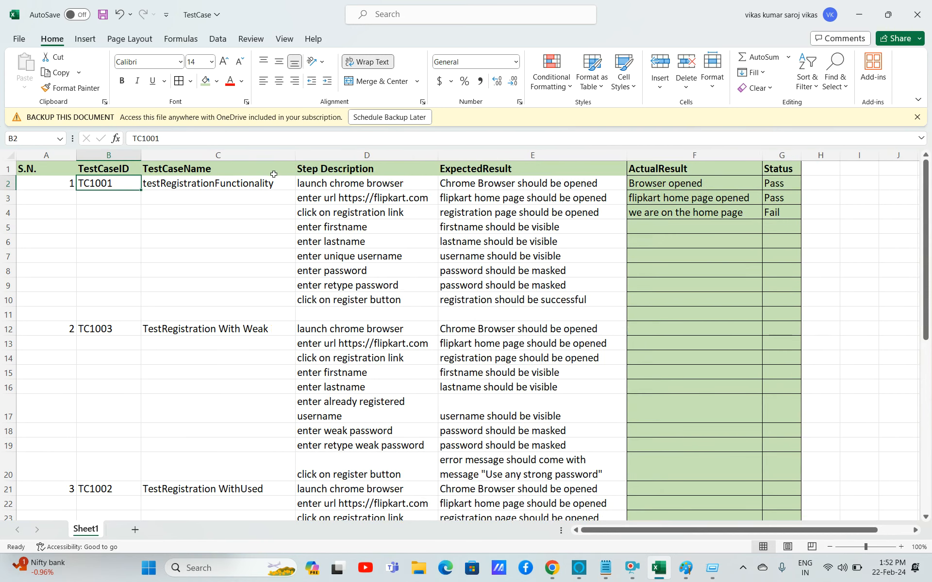
Apply Wrap Text to the whole sheet and save the workbook.
key("ctrl+a")
key("ctrl+a")
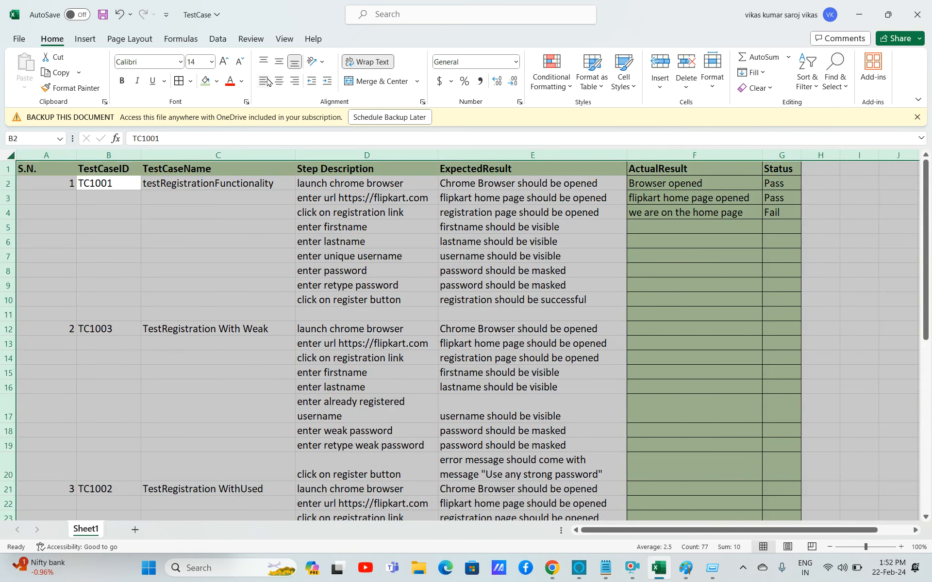
left_click(355, 62)
left_click(355, 63)
left_click(261, 353)
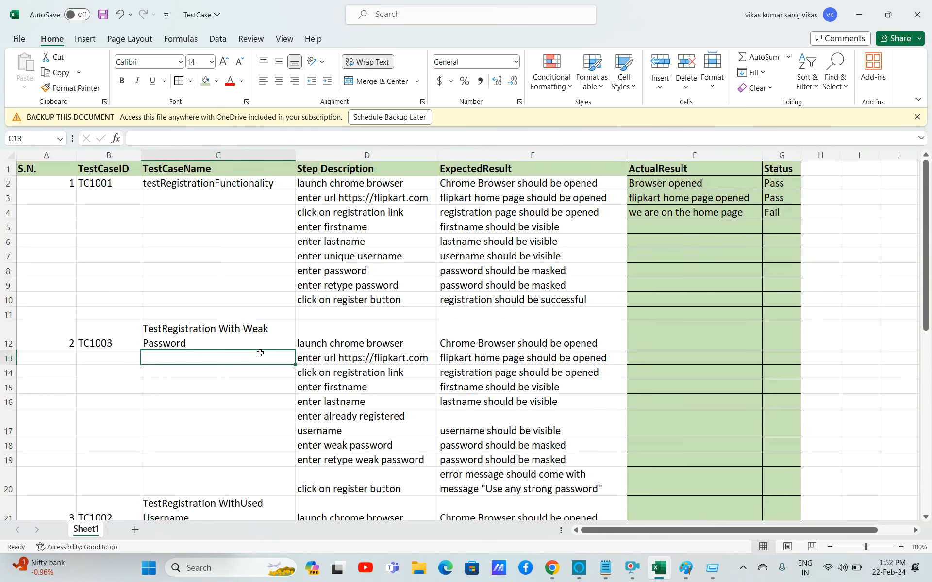
key("ctrl+s")
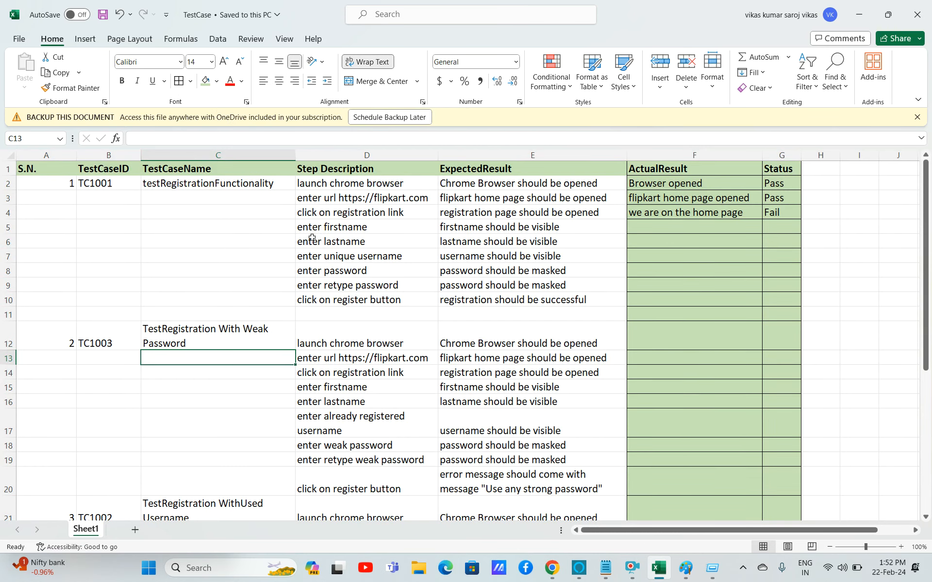
key("ctrl+a")
left_click(368, 61)
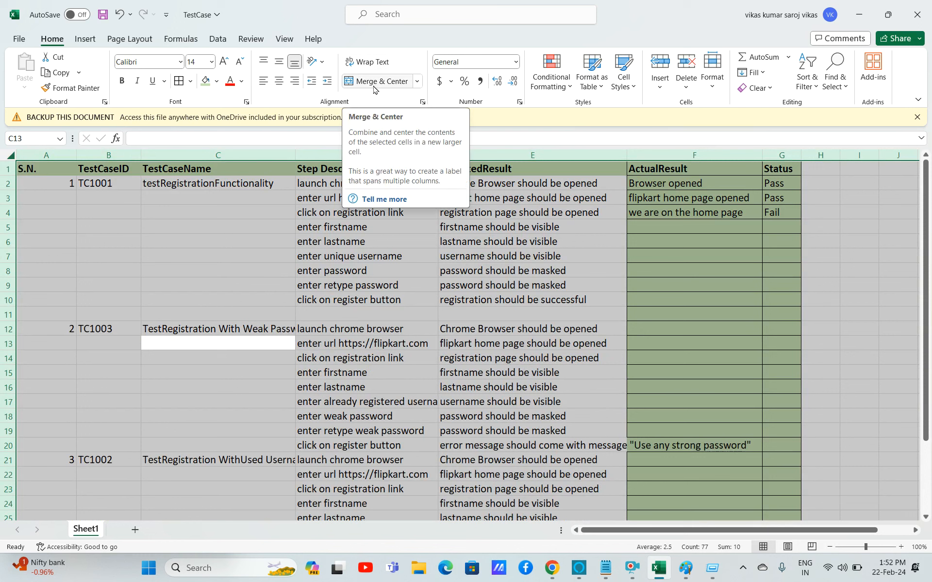
left_click(367, 62)
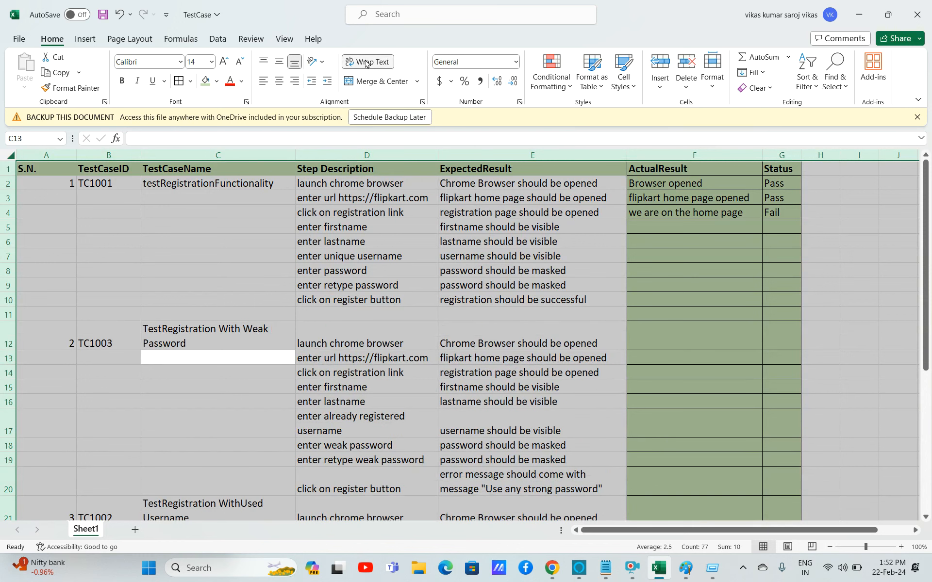
Save the workbook.
left_click(220, 332)
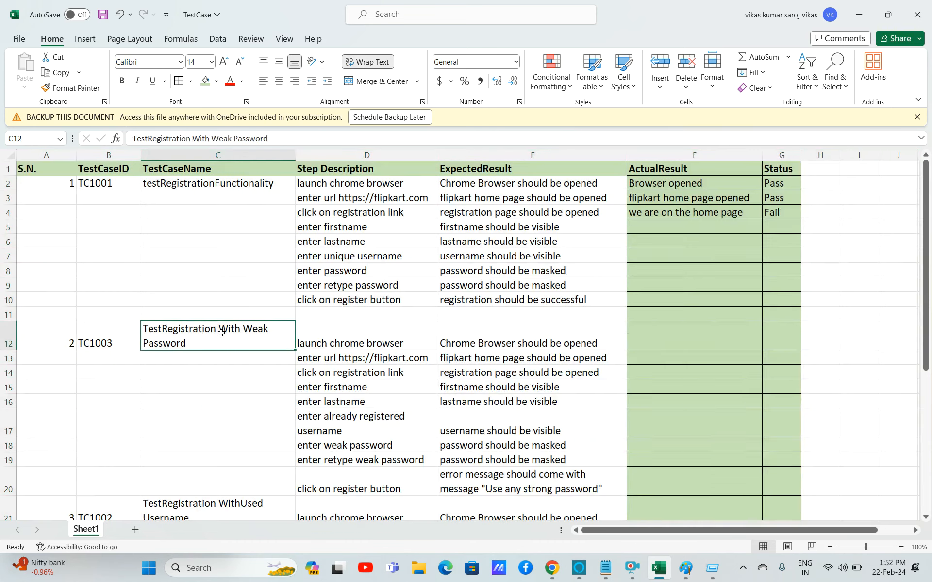
left_click(379, 312)
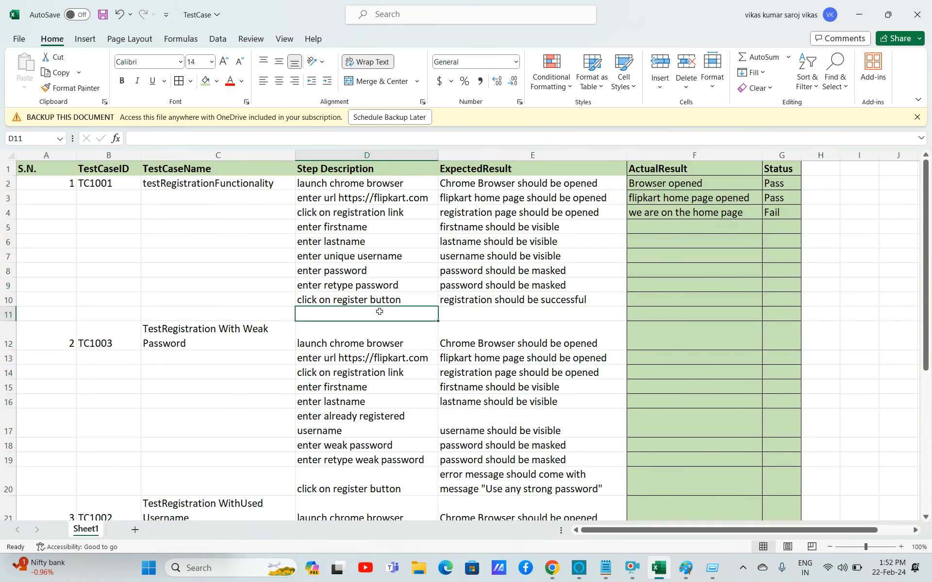
key("ctrl+s")
left_click(307, 277)
key("Down")
key("Down")
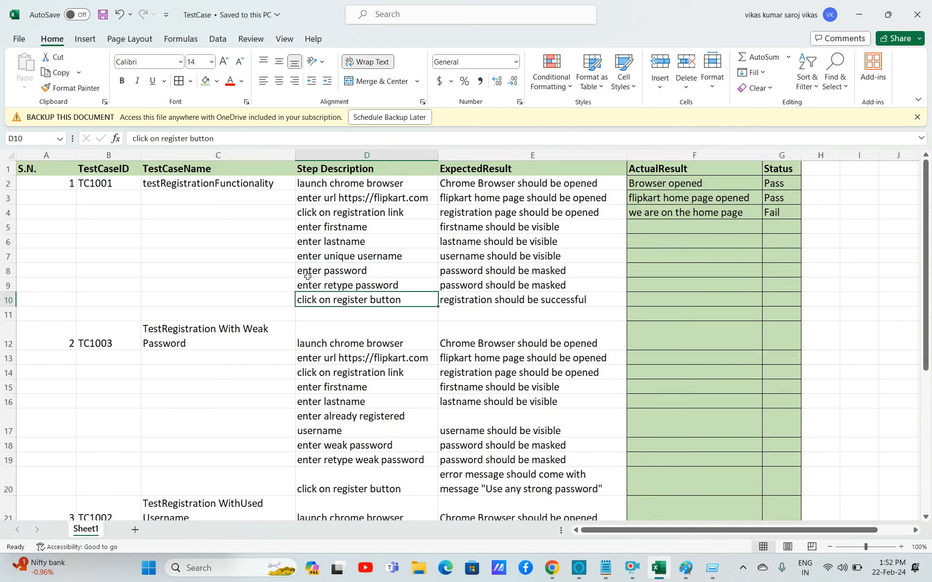
Add a sample first name and last name to the first test case's firstname and lastname steps.
double_click(384, 227)
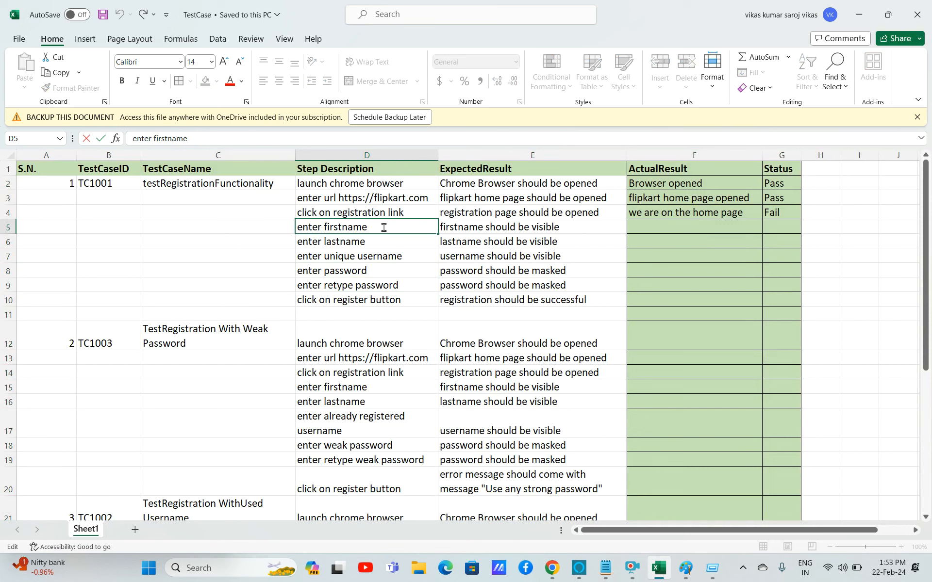
key("Return")
double_click(387, 242)
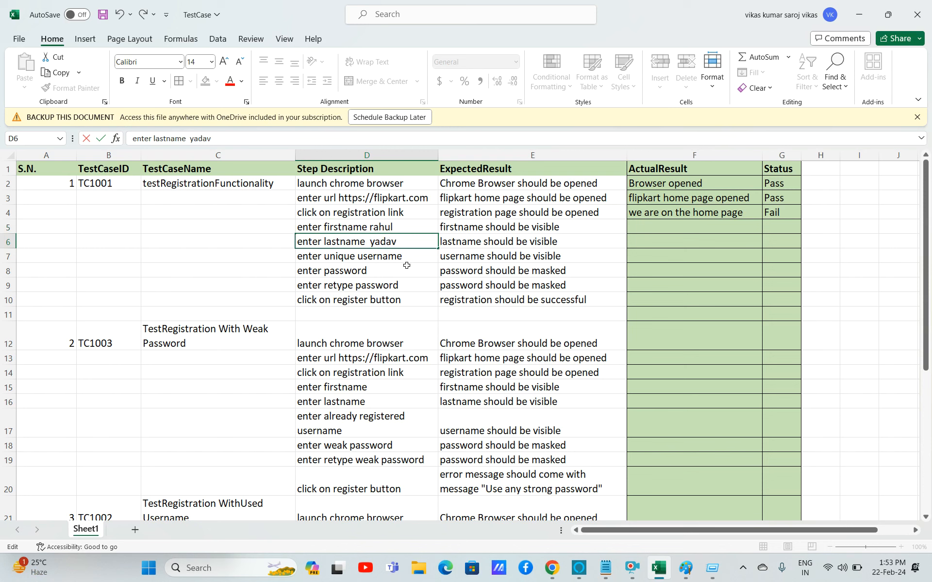
Add a sample username to the first test case's unique-username step.
double_click(407, 258)
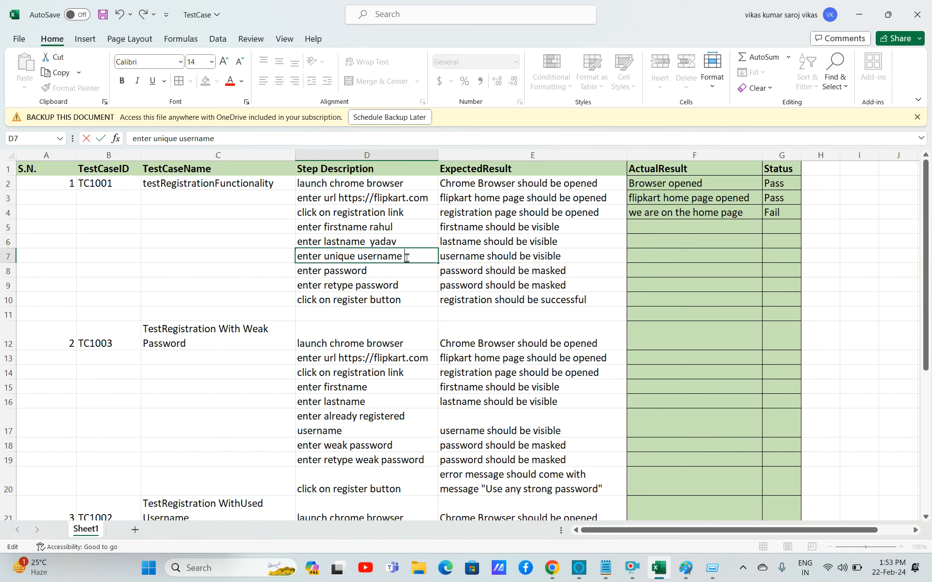
type("ry234")
left_click(410, 274)
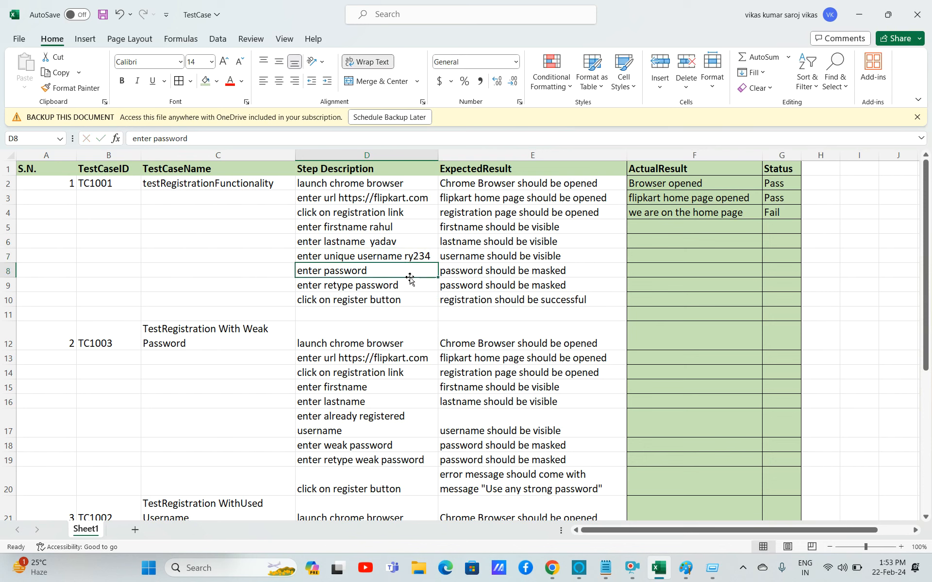
Add a sample password to the first test case's enter-password step.
double_click(372, 227)
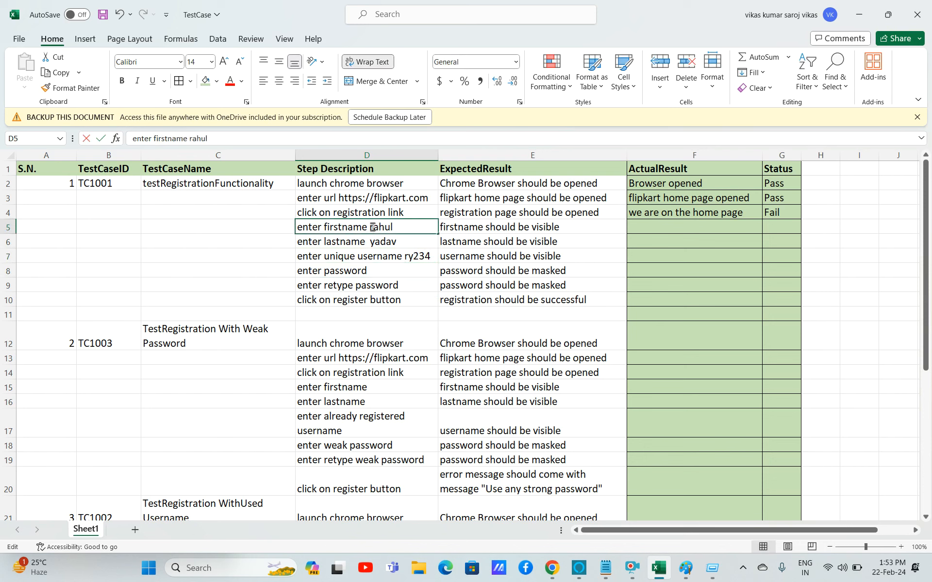
double_click(394, 270)
type("ry")
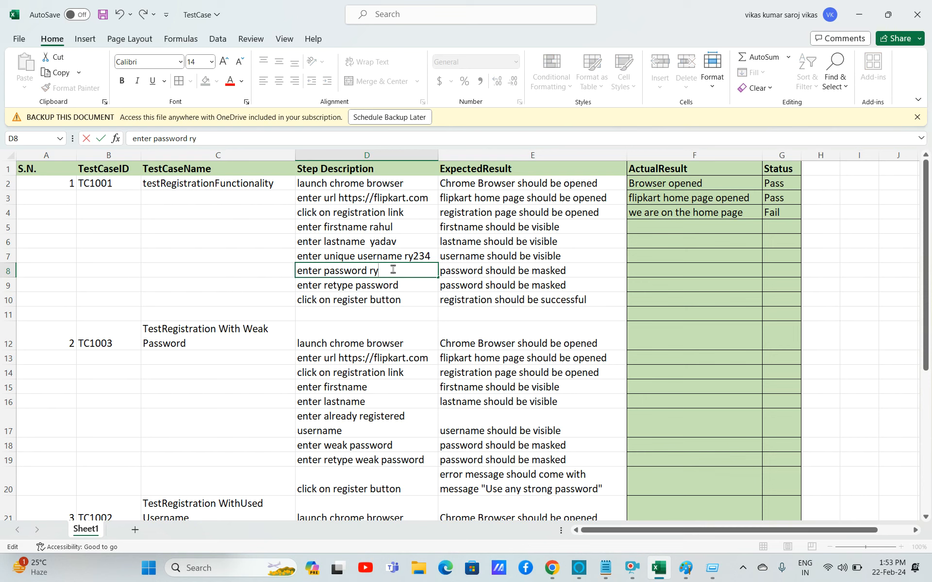
type("234")
key("Return")
key("Return")
Replace the sample value in the first test case's enter-password step with a stronger sample password.
left_click(412, 288)
double_click(410, 286)
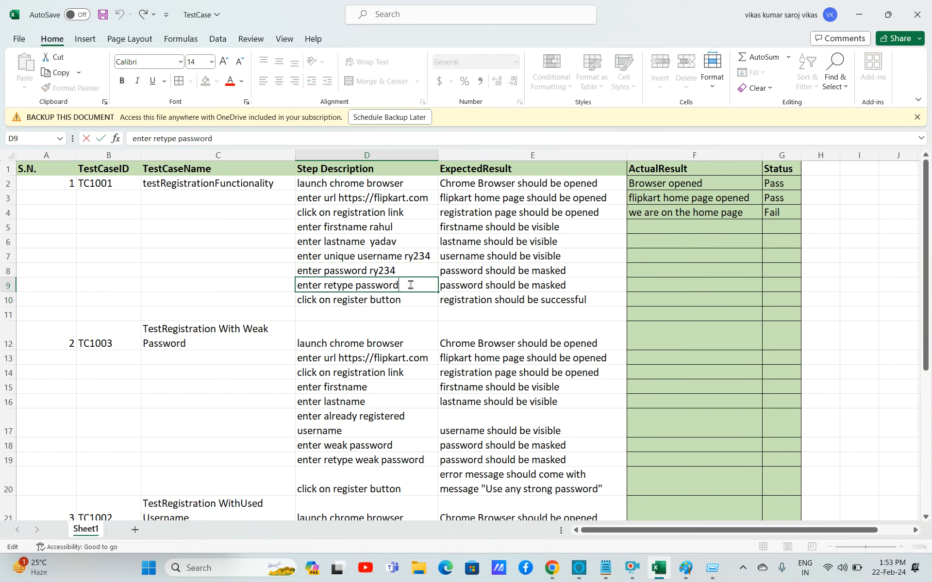
left_click(387, 270)
double_click(385, 271)
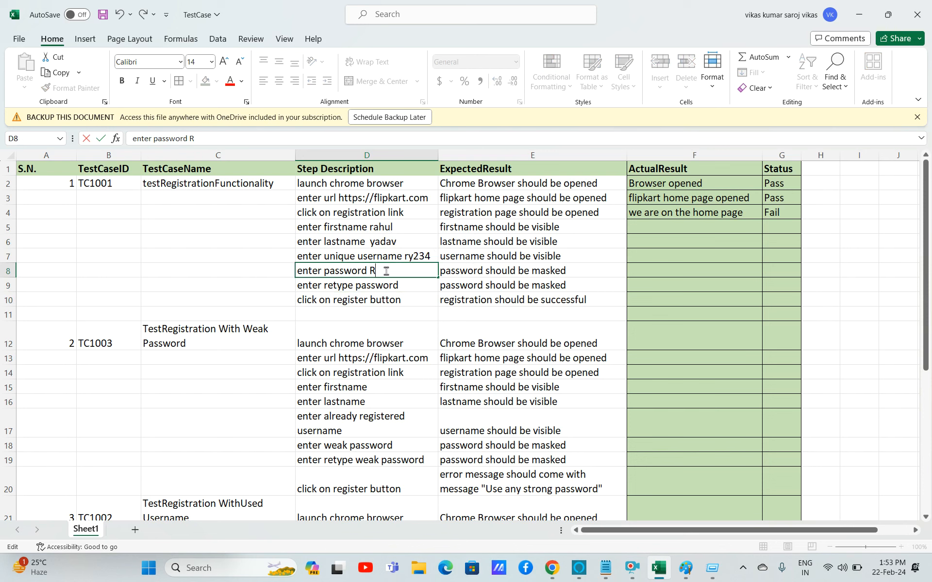
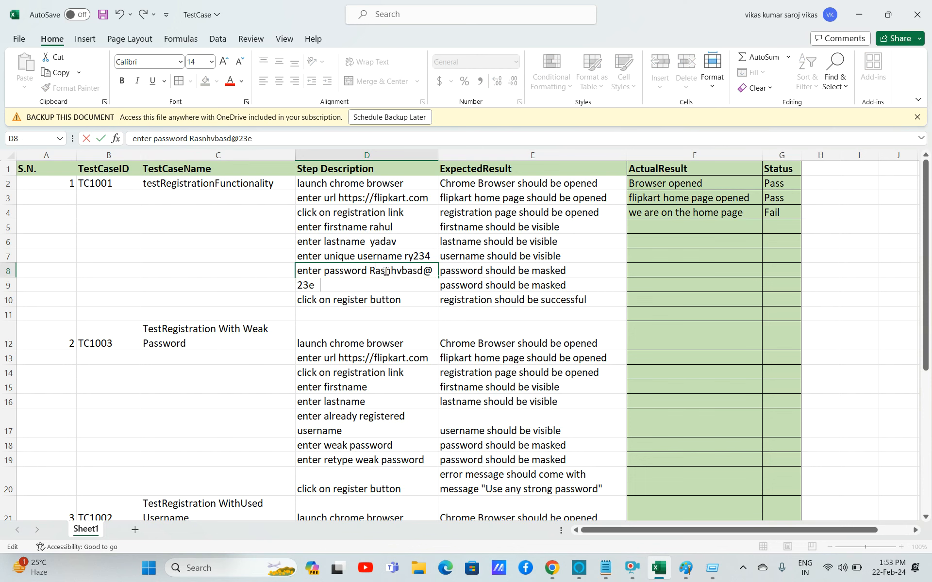
left_click(371, 310)
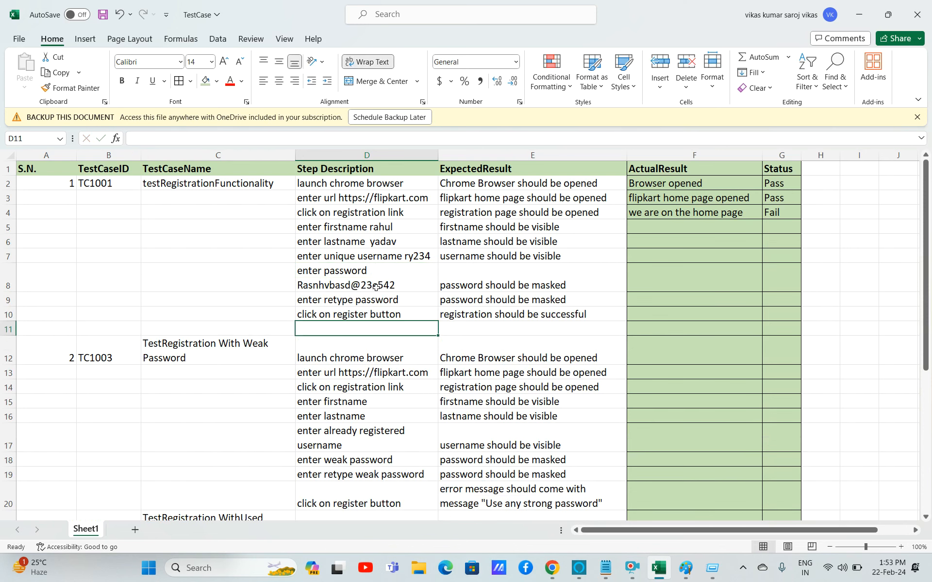
Copy the sample password from the enter-password step into the retype-password step.
left_click(298, 285)
double_click(298, 285)
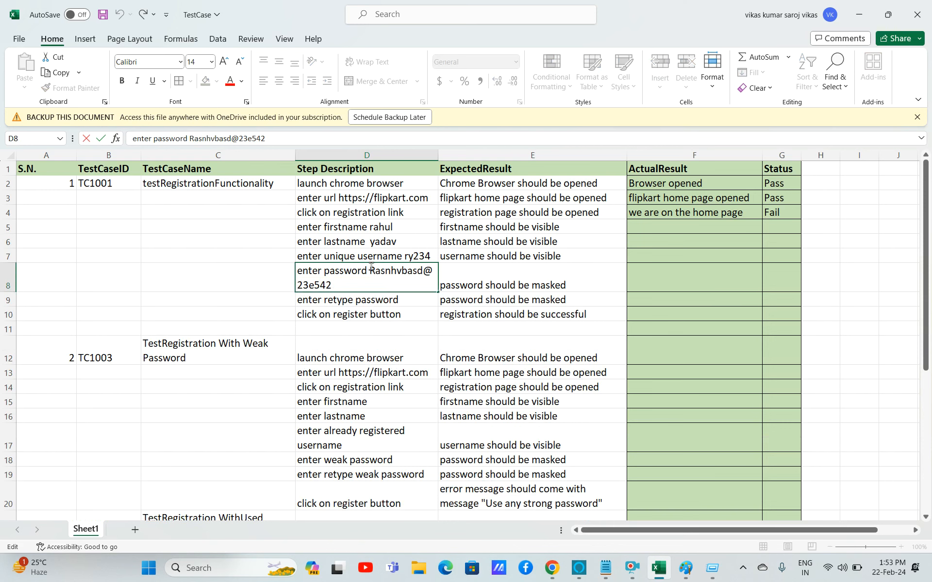
left_click_drag(370, 267, 378, 285)
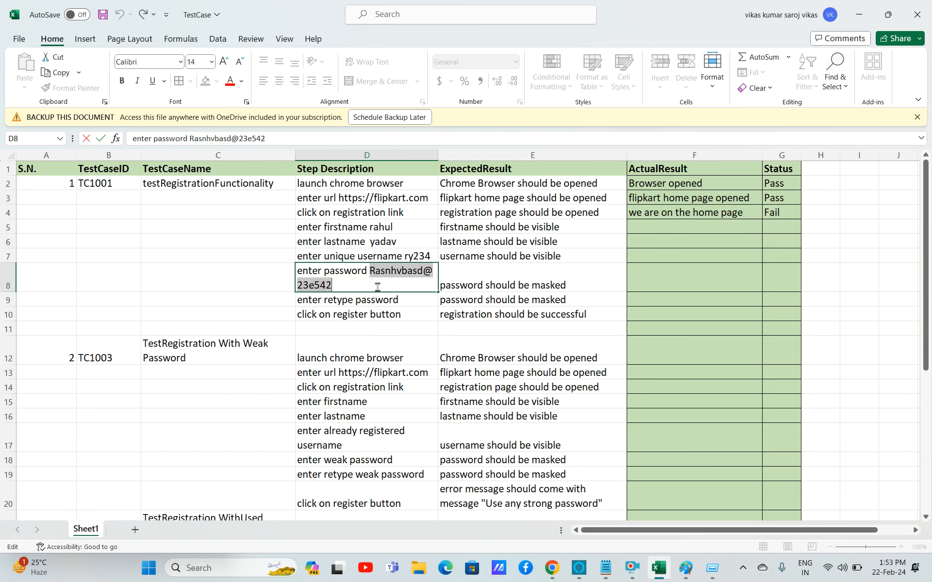
key("ctrl+c")
double_click(405, 300)
key("ctrl+v")
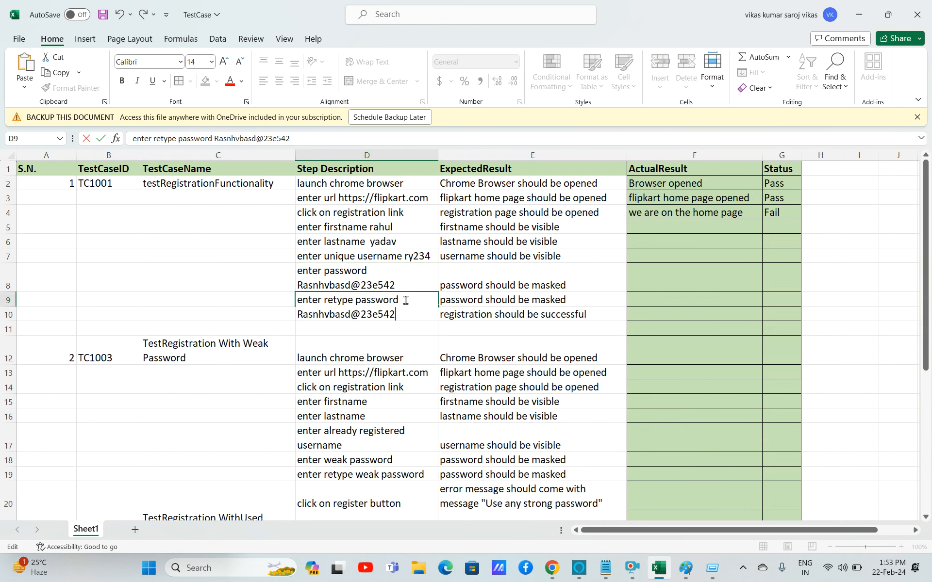
left_click(396, 355)
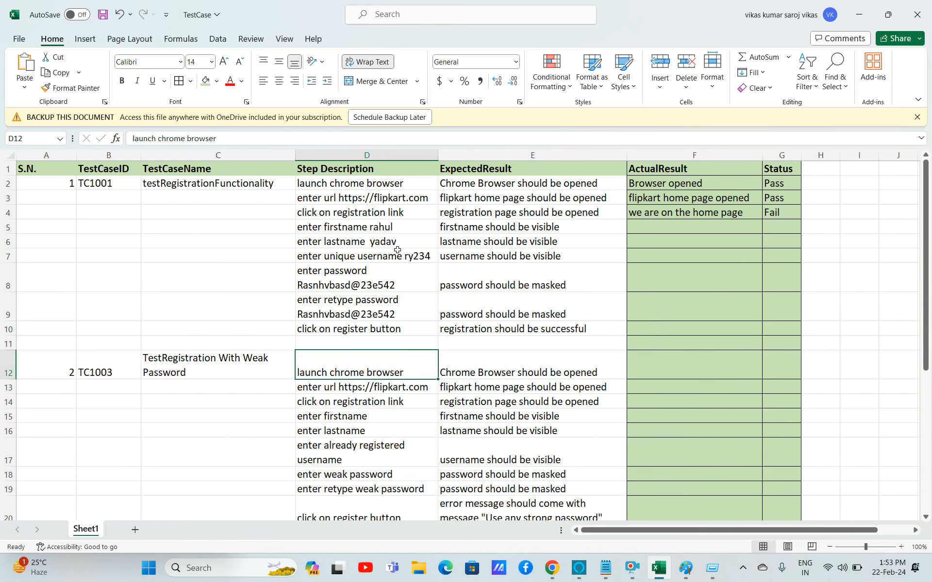
Insert the word 'like' before the sample username in the unique-username step.
left_click_drag(395, 302, 383, 256)
left_click(383, 257)
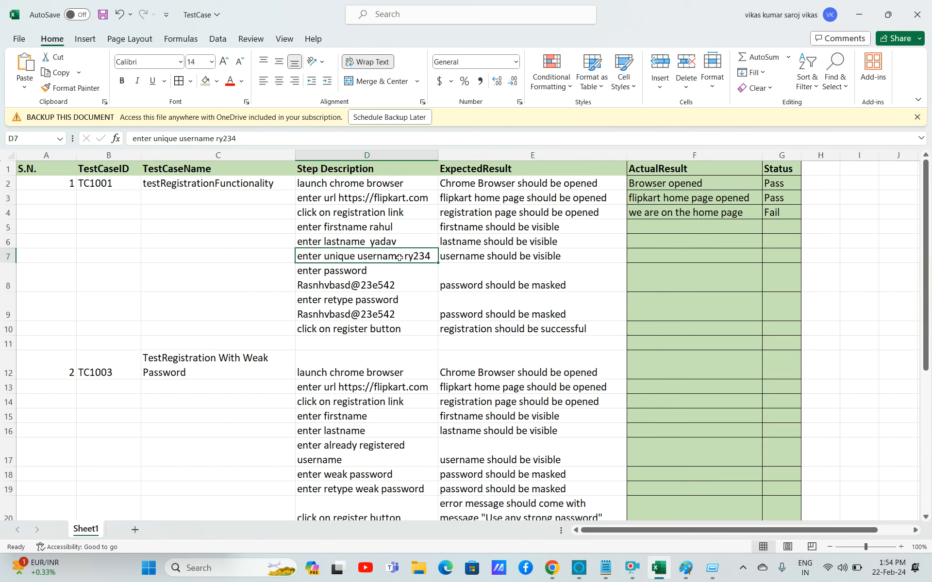
double_click(399, 257)
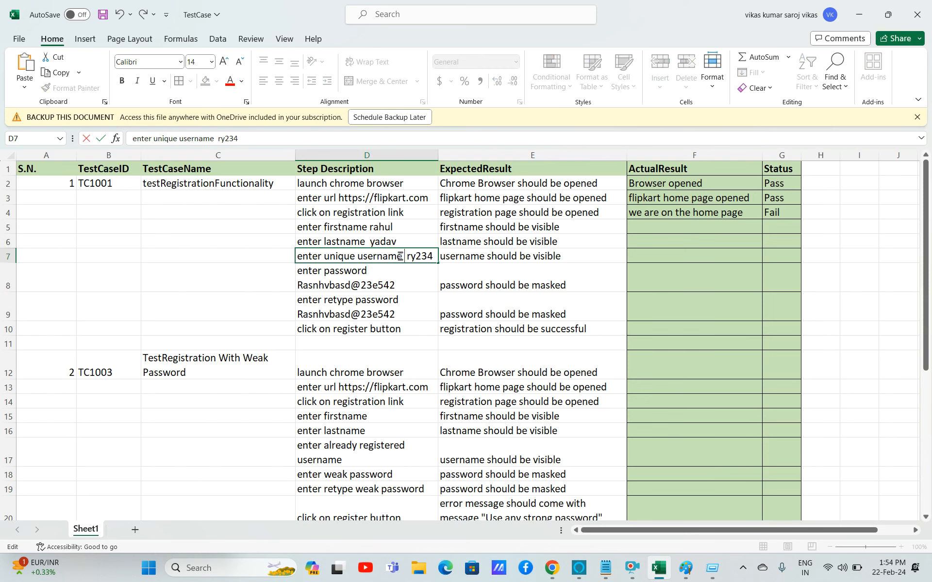
type("ex")
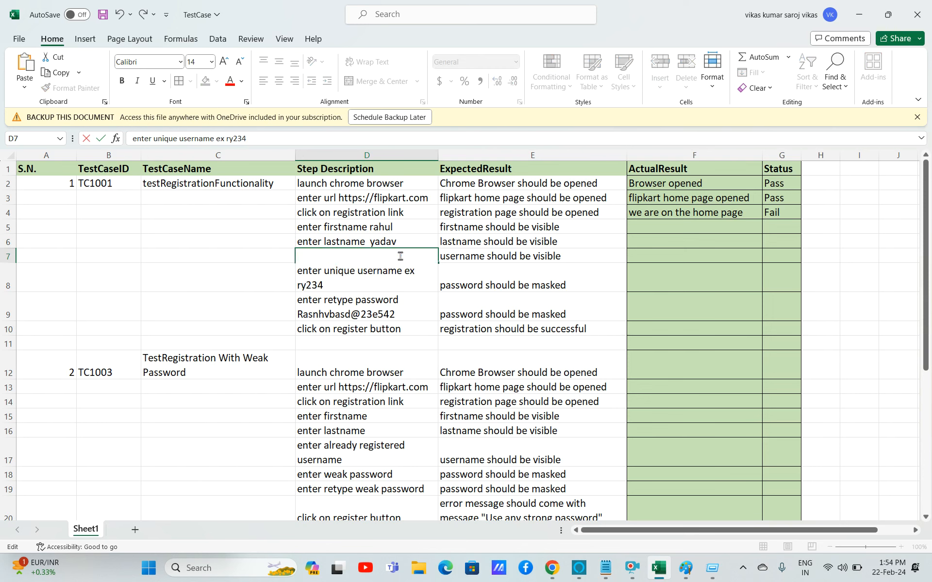
key("BackSpace")
key("BackSpace")
type("like")
left_click_drag(383, 309, 381, 305)
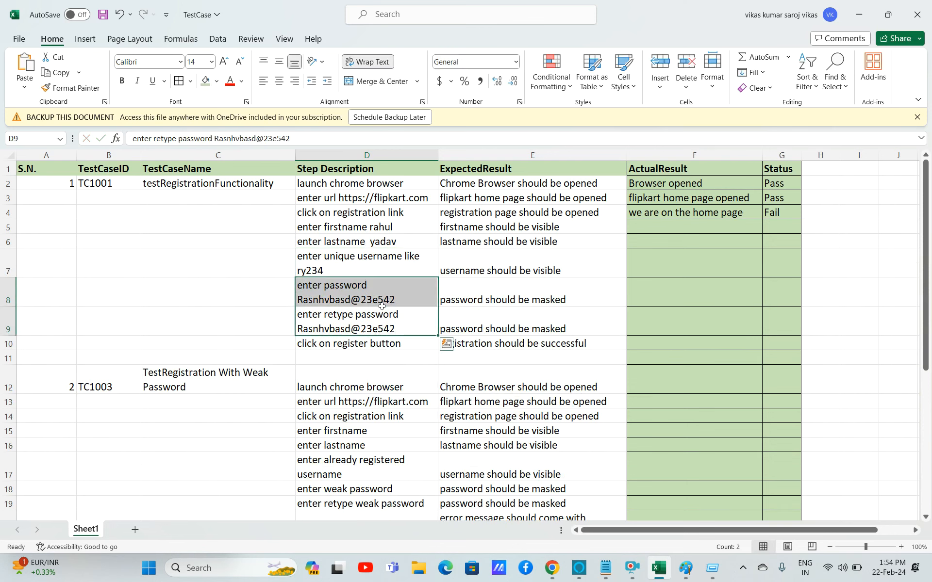
left_click(383, 310)
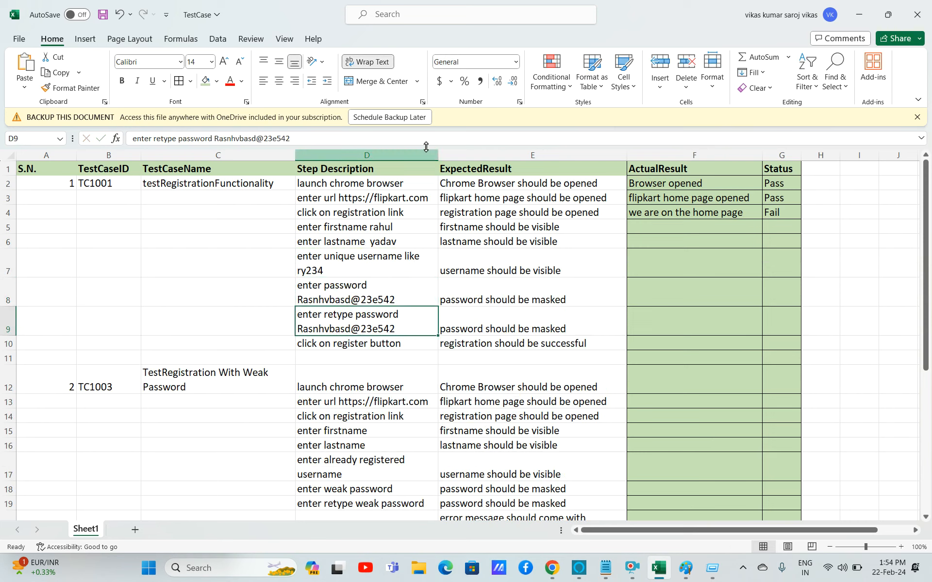
left_click(382, 228)
left_click(391, 241)
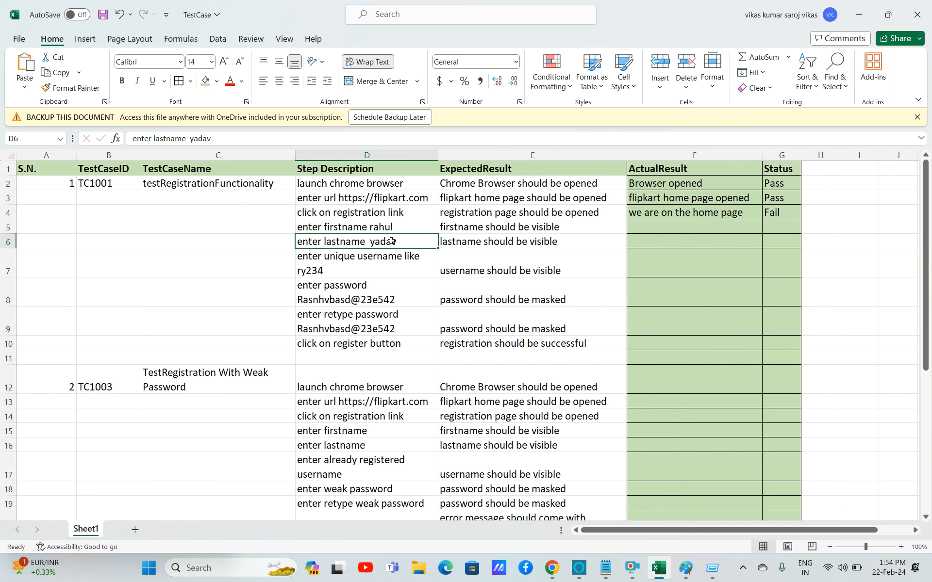
left_click(356, 343)
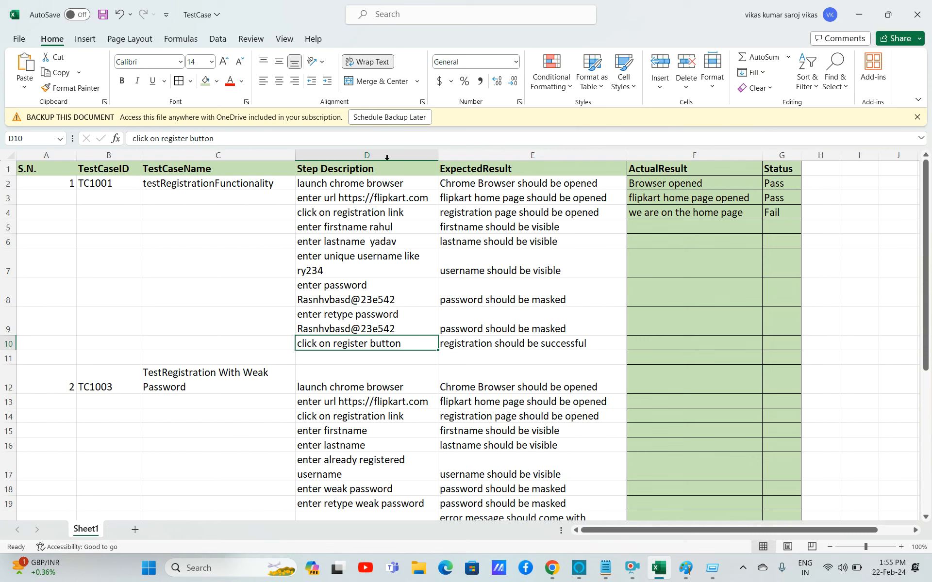
left_click(372, 187)
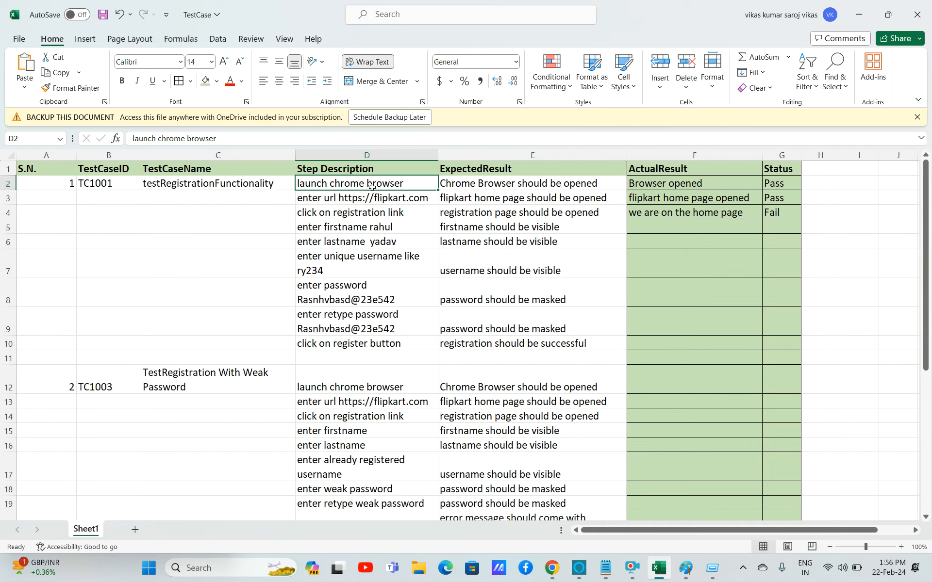
Fill the firstname through retype-password step cells of the first test case with orange.
left_click(332, 228)
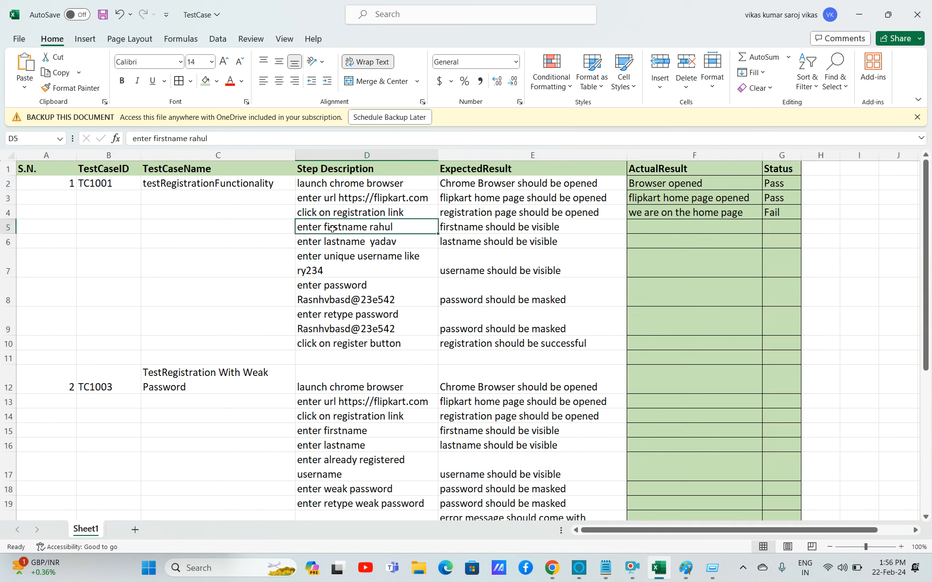
key("shift+Down")
key("shift+Down")
key("shift+Down")
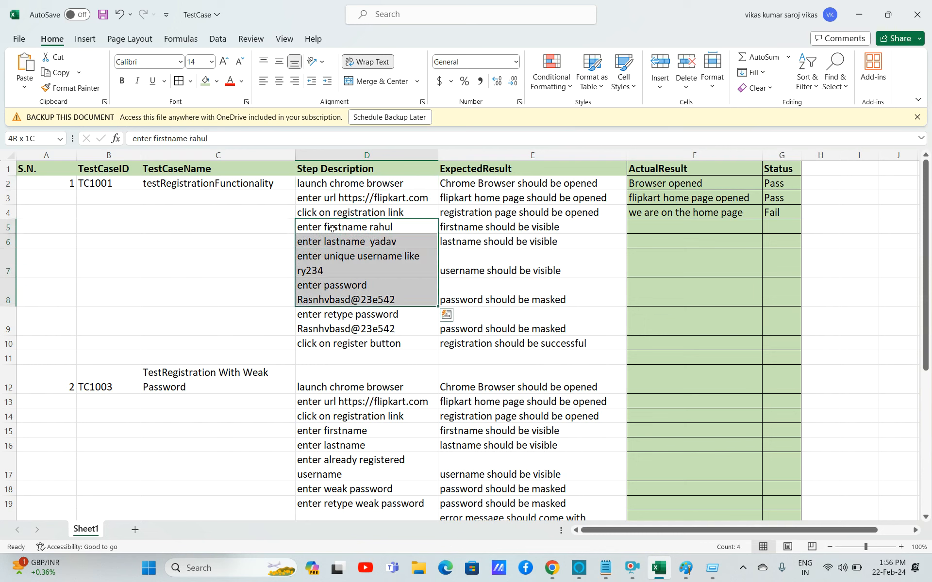
key("shift+Down")
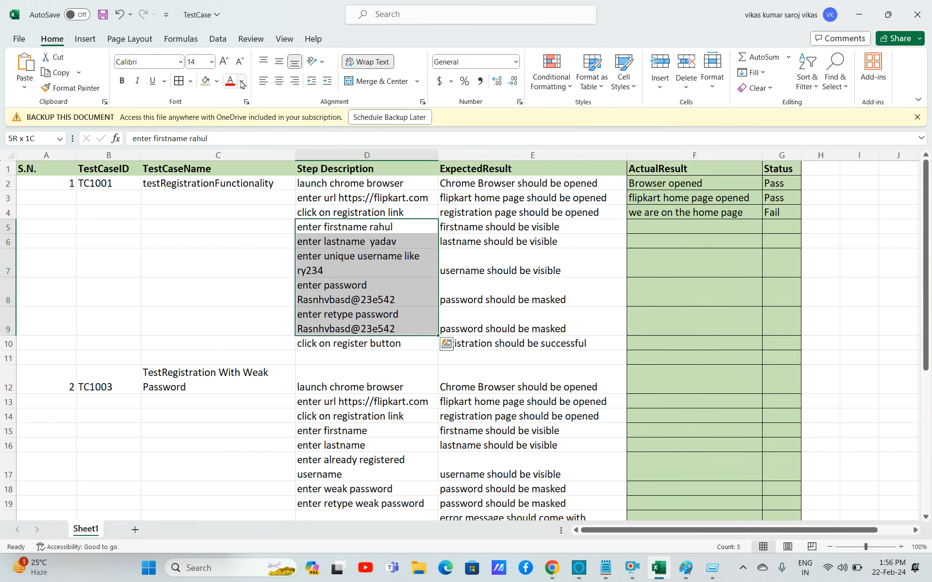
left_click(217, 82)
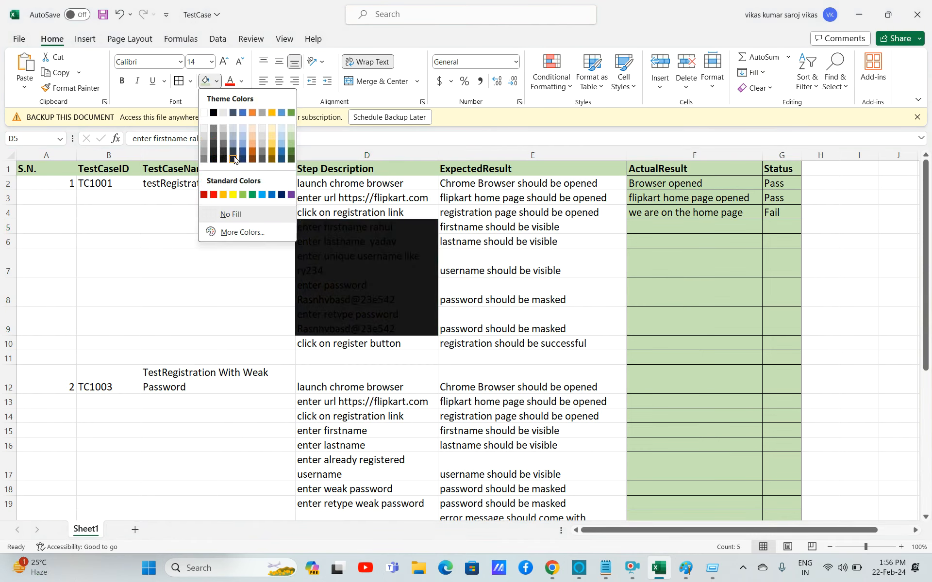
left_click(253, 149)
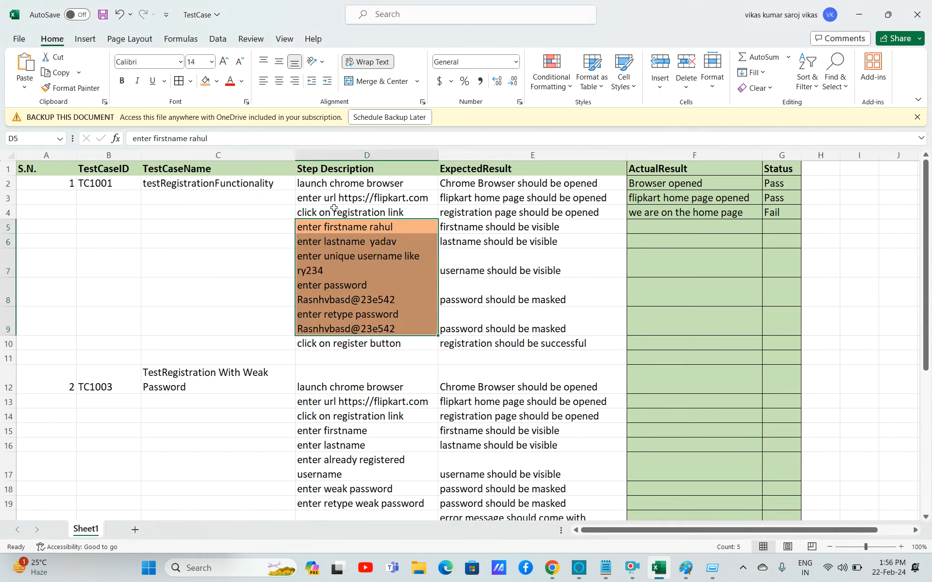
Apply the same orange fill to the enter-url step cell.
left_click(342, 259)
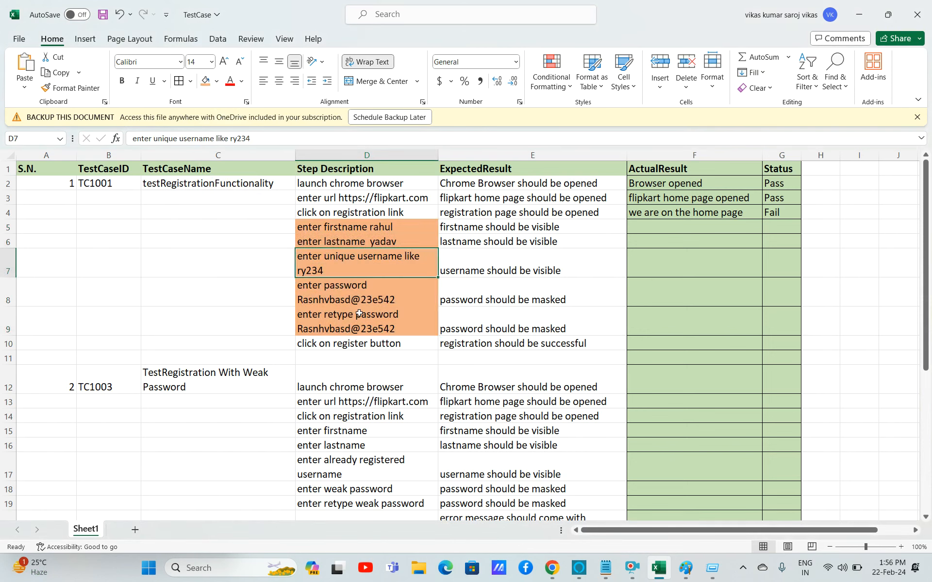
left_click(329, 199)
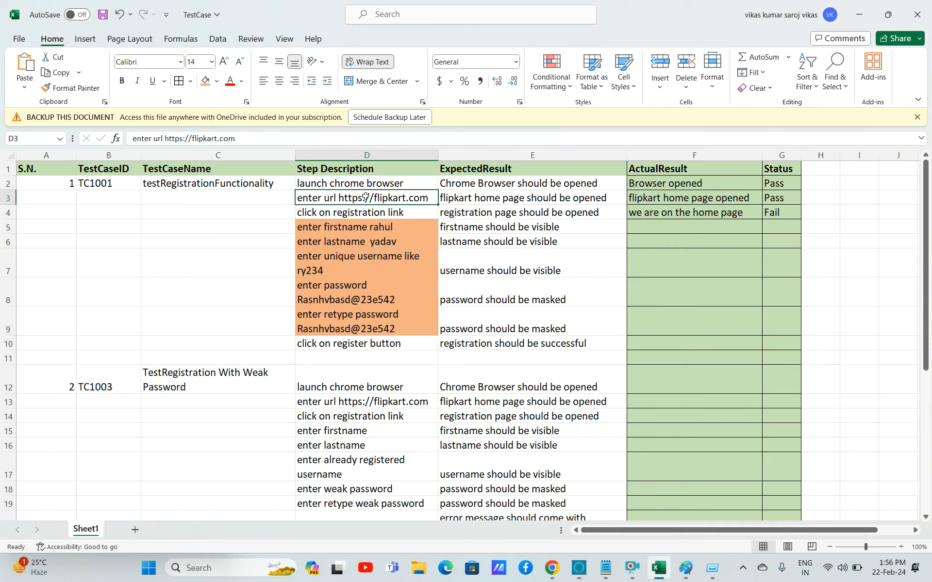
left_click(204, 87)
left_click(386, 293)
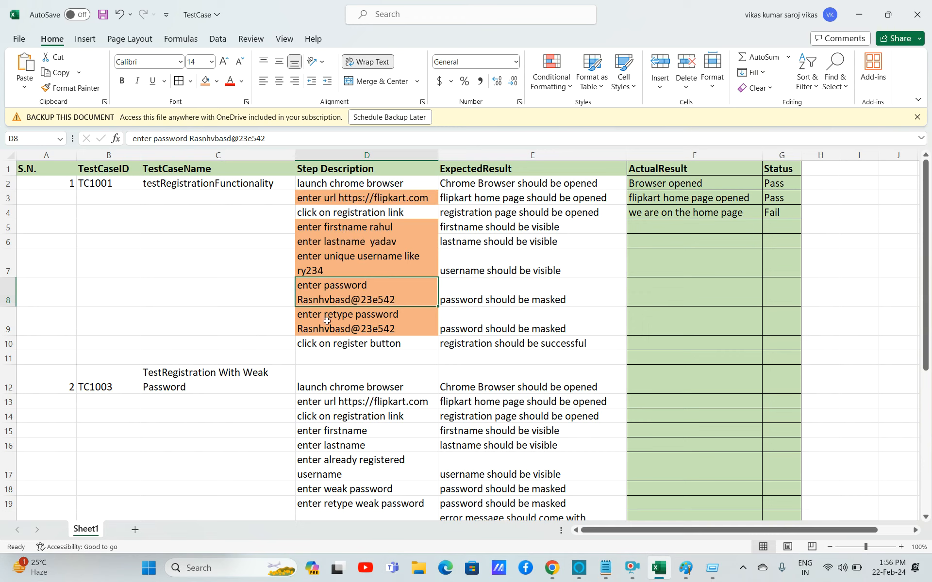
left_click(353, 346)
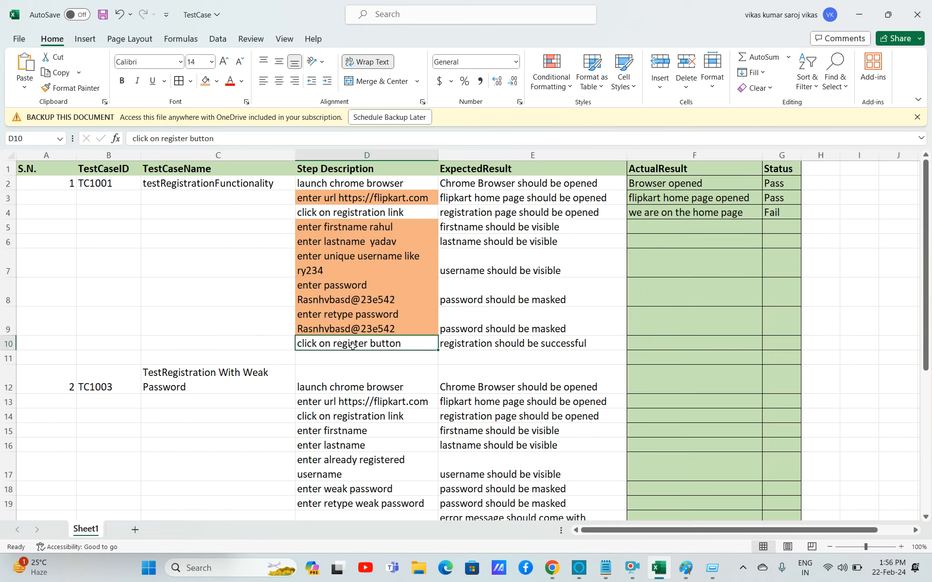
left_click(328, 212)
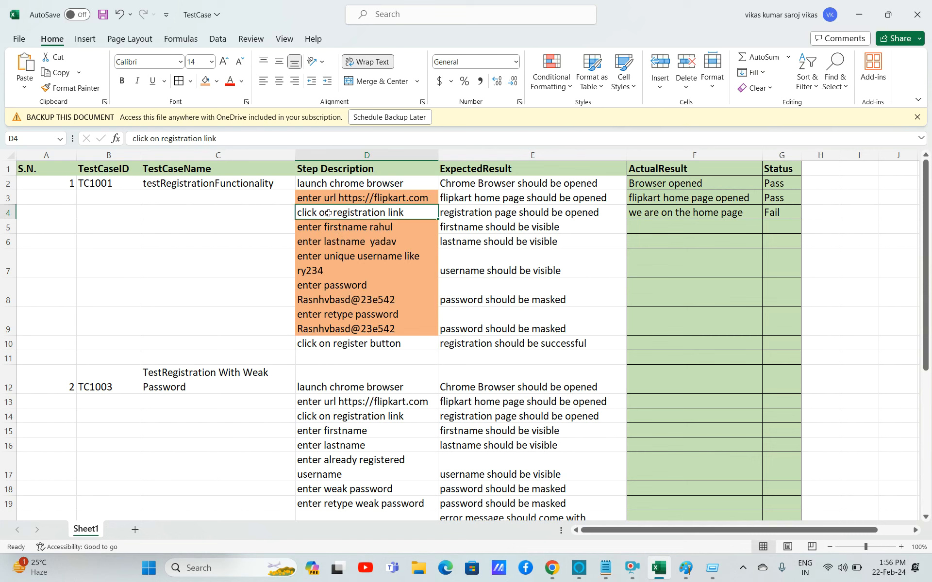
left_click(330, 180)
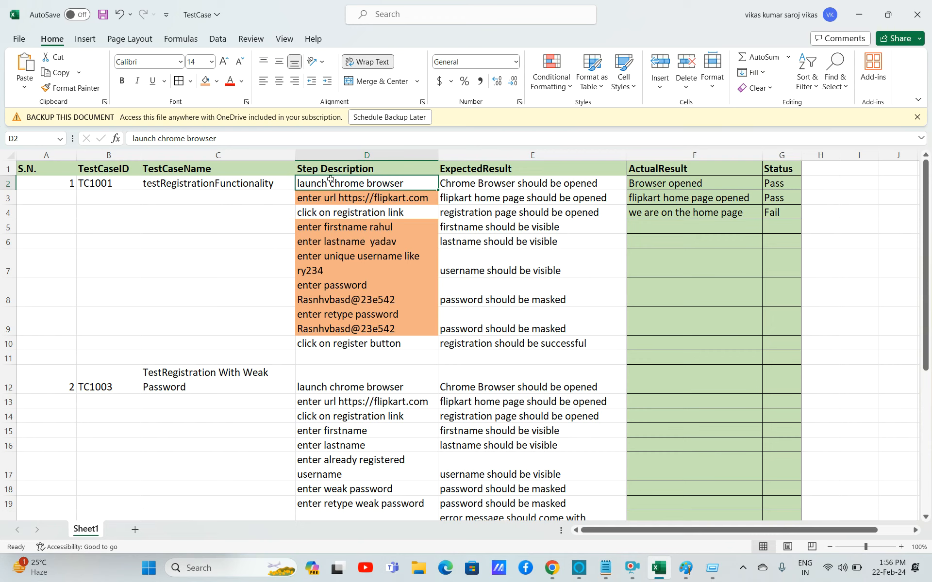
Insert a new column before ExpectedResult and title it TestData.
left_click(488, 155)
right_click(488, 156)
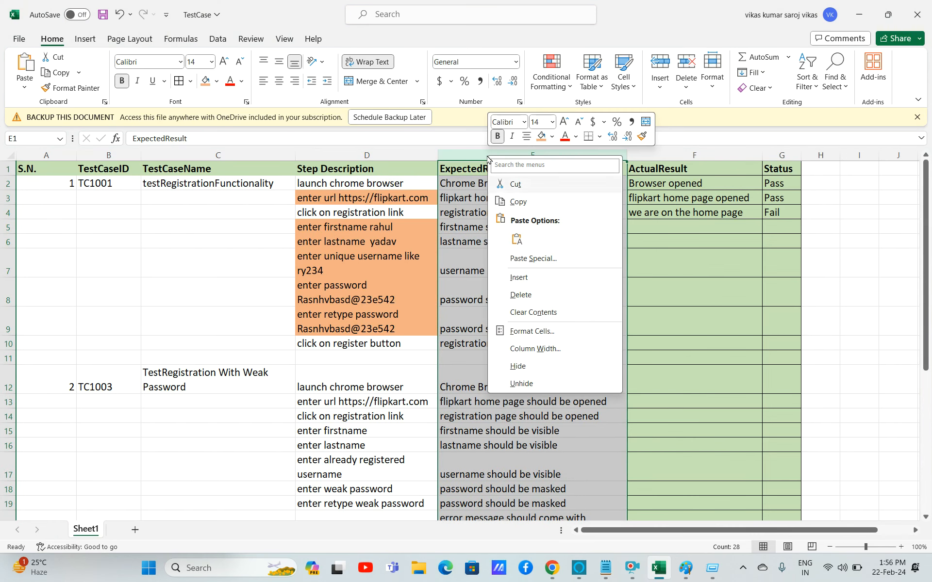
left_click(520, 276)
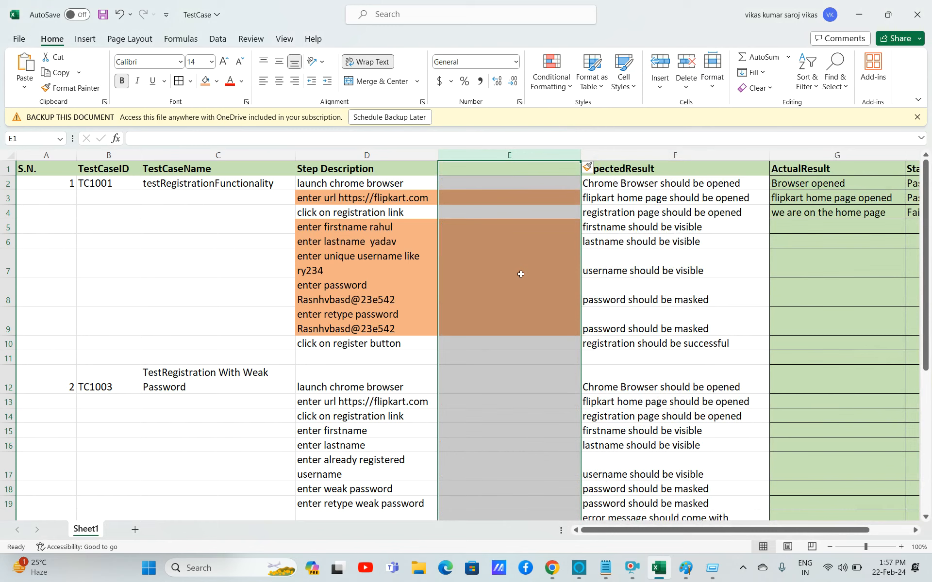
left_click(475, 172)
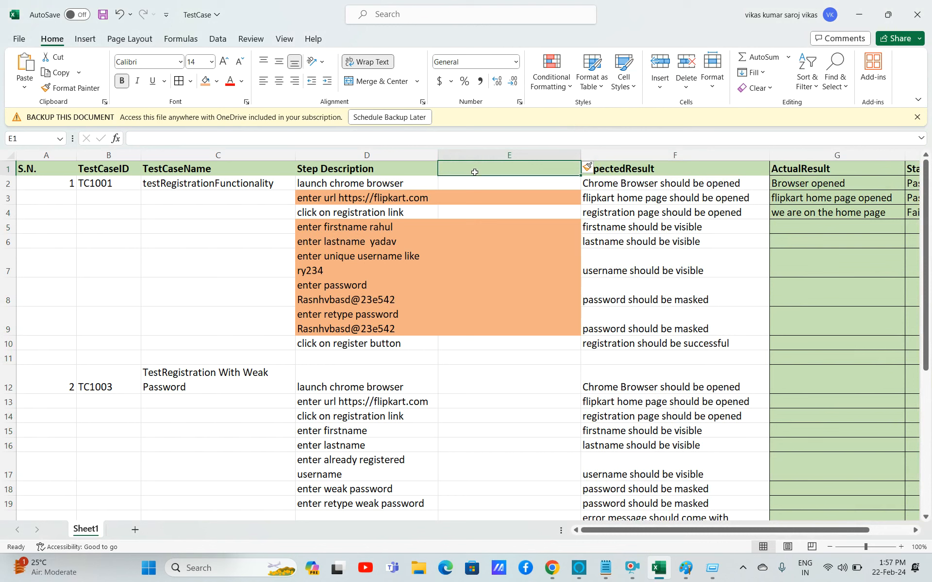
type("TestData")
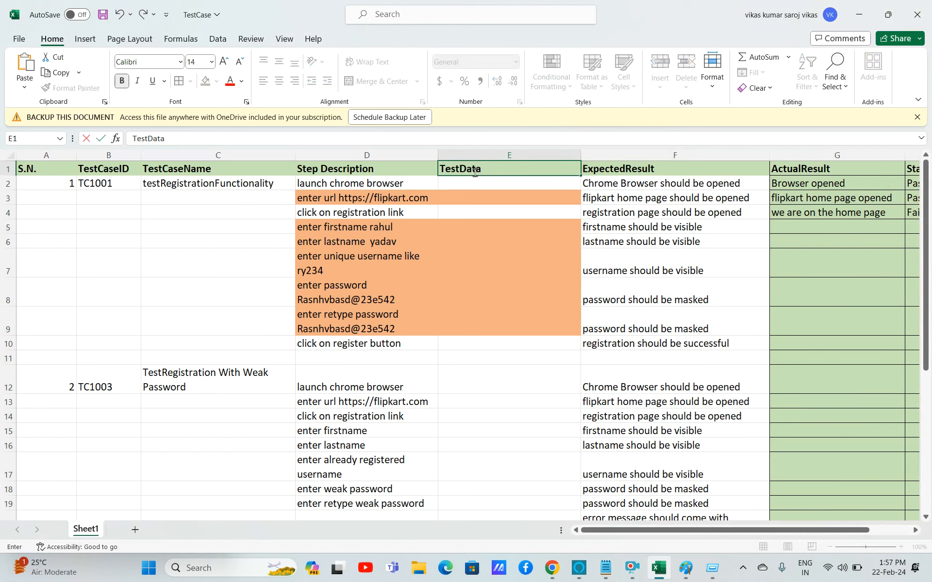
Move the sample first name out of the firstname step into the TestData column.
double_click(400, 227)
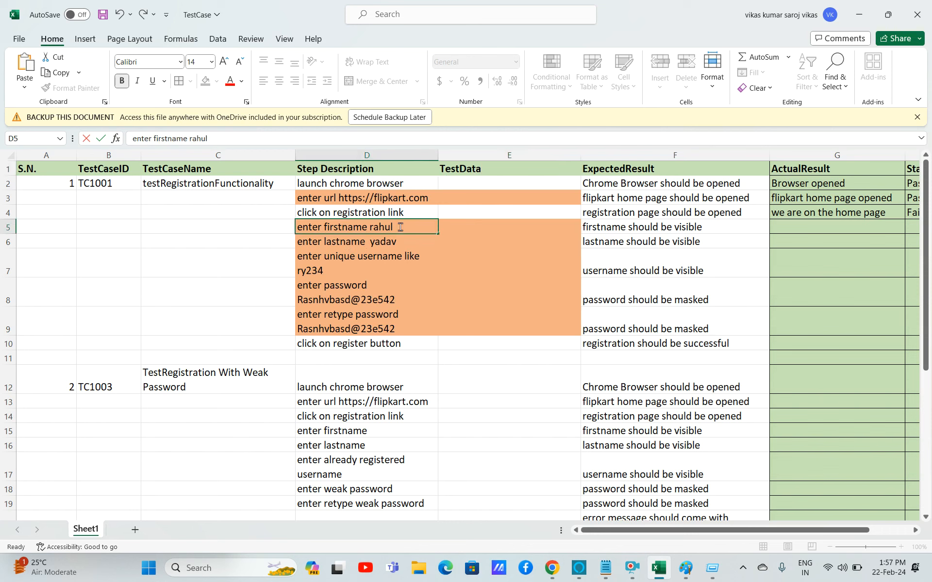
left_click_drag(400, 227, 370, 229)
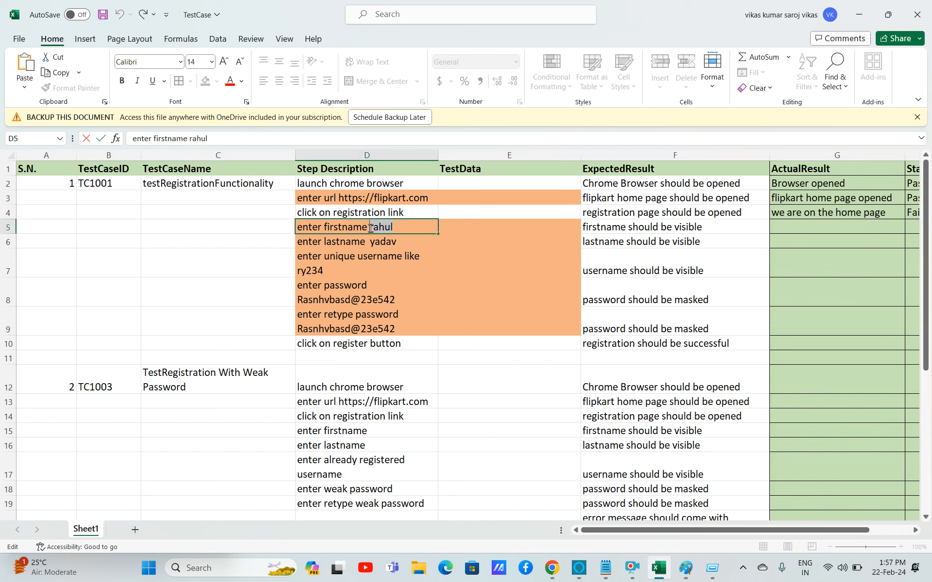
key("BackSpace")
left_click(541, 224)
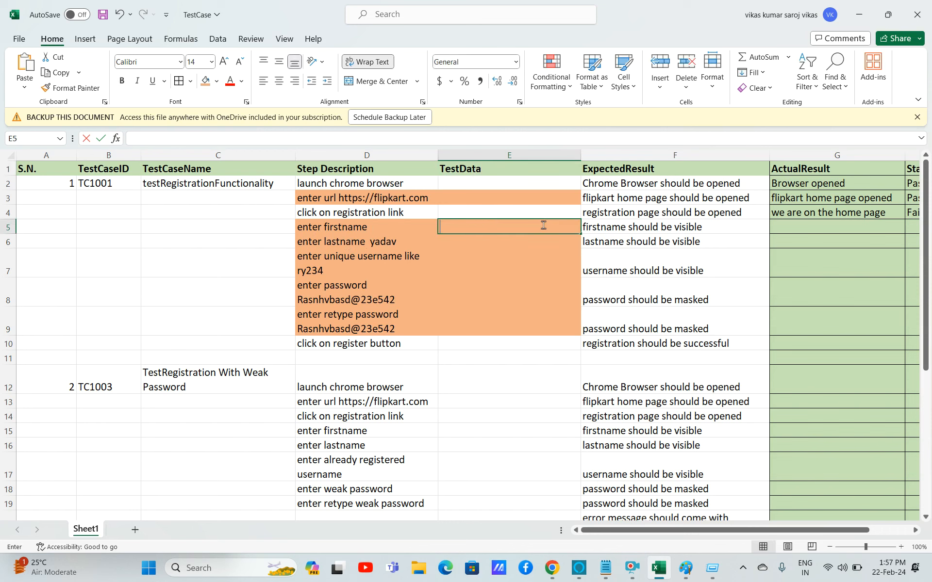
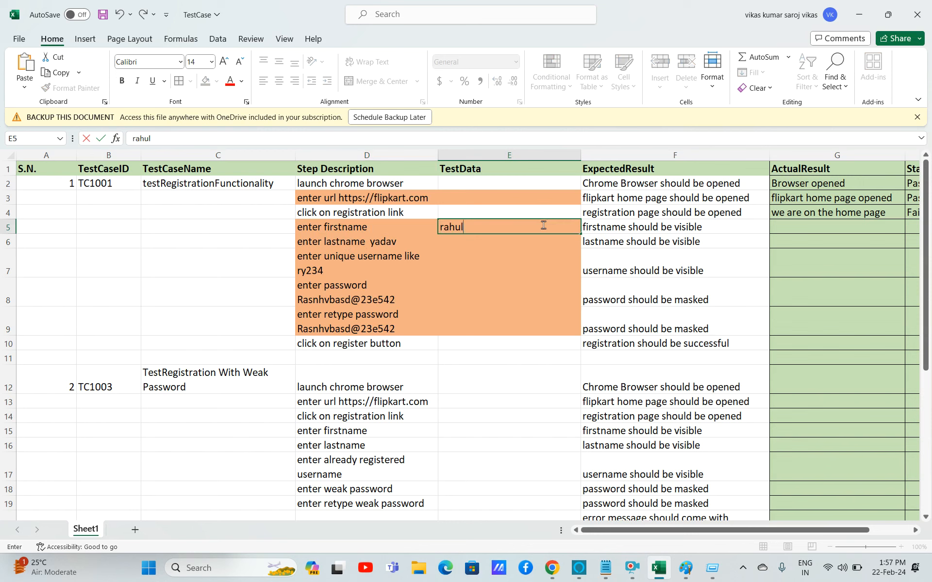
Move the sample last name out of the lastname step into the TestData column.
double_click(391, 244)
left_click_drag(397, 242, 373, 246)
key("BackSpace")
left_click(471, 241)
Move the sample username ry234 out of the username step into the TestData column.
double_click(340, 270)
left_click_drag(340, 270, 266, 264)
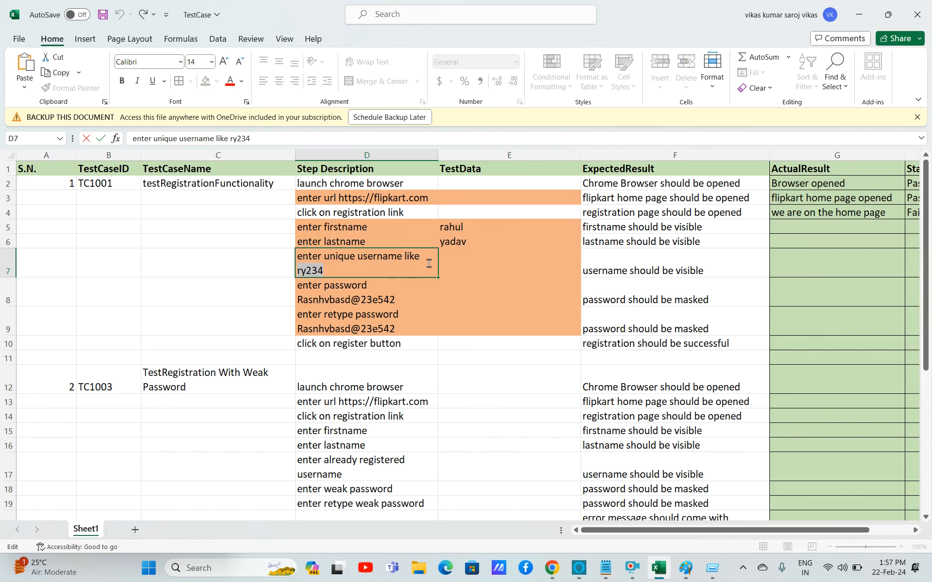
key("ctrl+x")
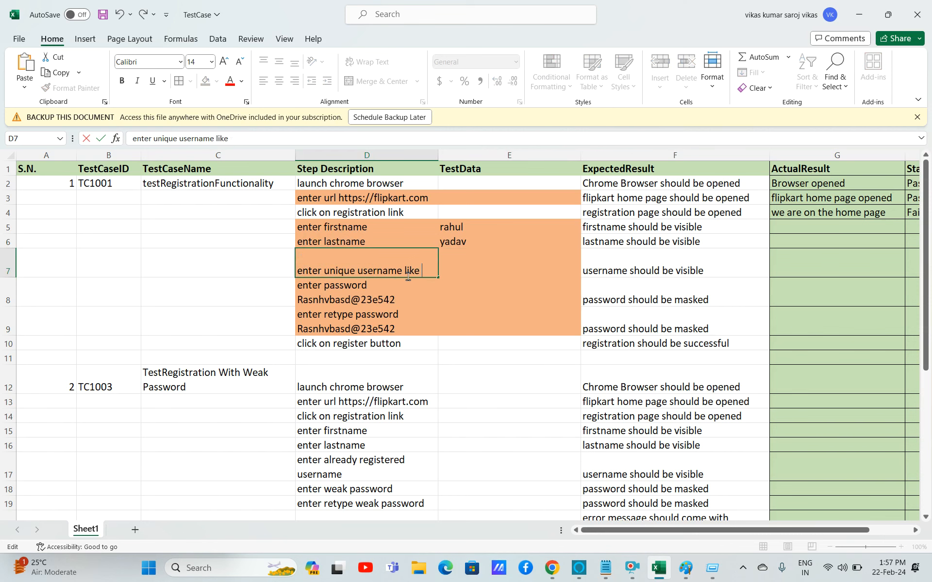
key("Delete")
left_click(486, 266)
key("ctrl+v")
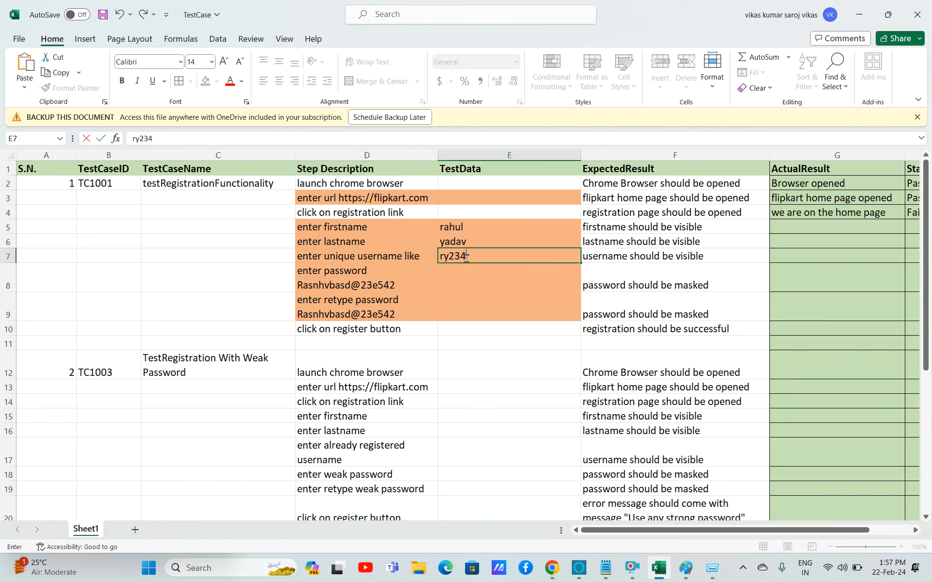
double_click(411, 286)
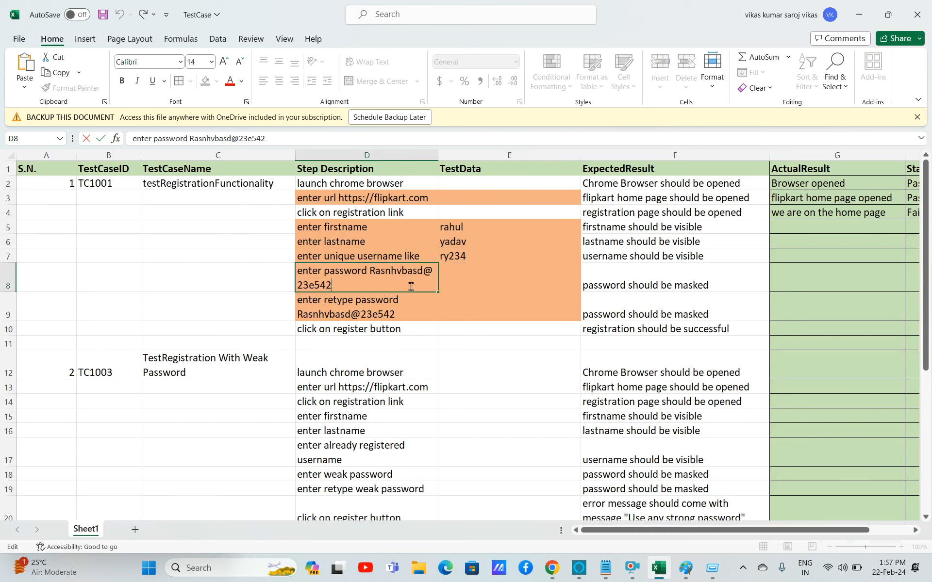
left_click_drag(343, 286, 372, 272)
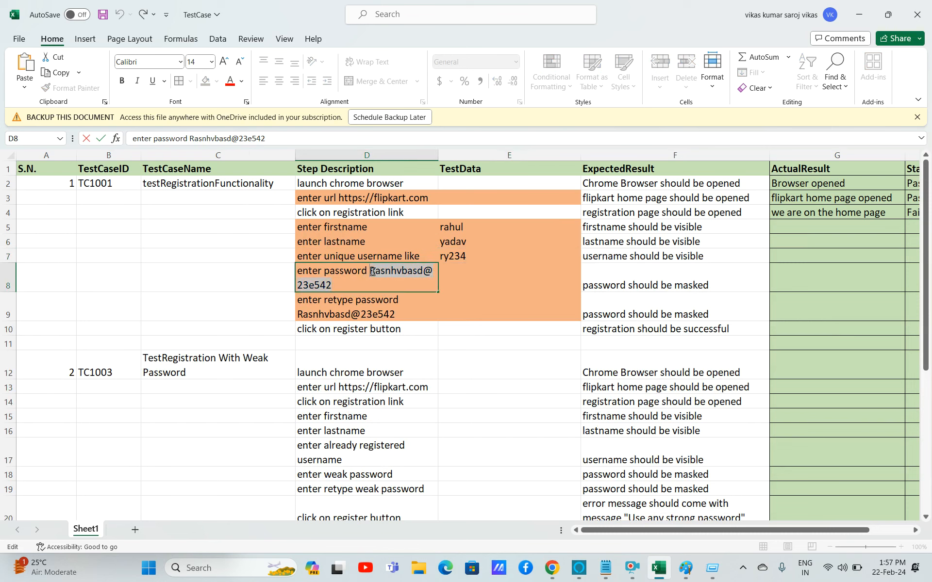
double_click(464, 268)
key("ctrl+v")
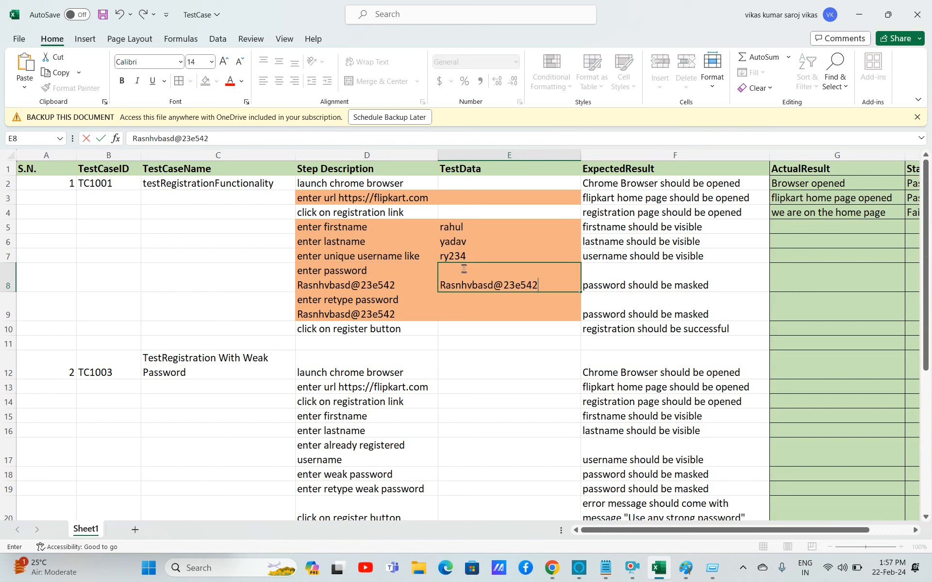
double_click(401, 311)
left_click_drag(402, 311, 296, 313)
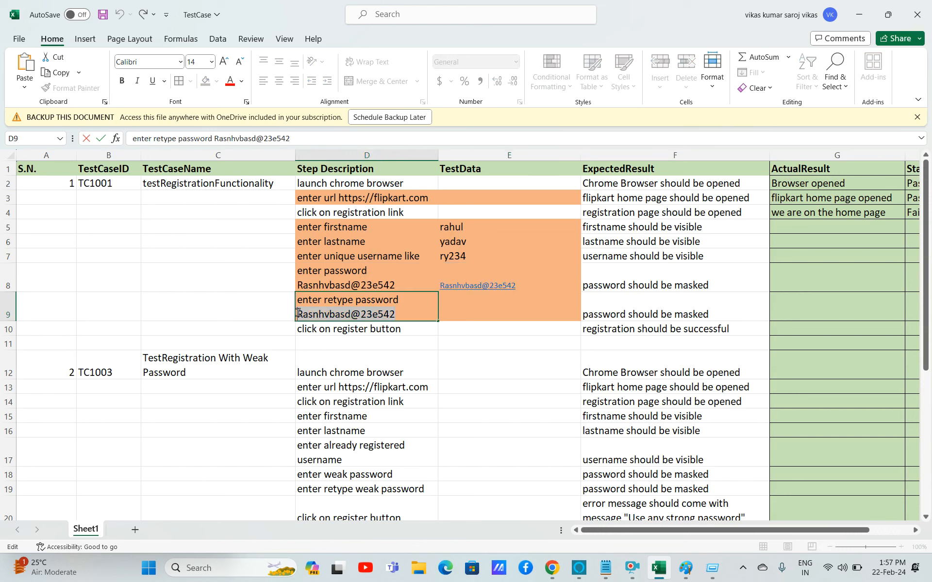
left_click(456, 308)
double_click(456, 310)
key("ctrl+v")
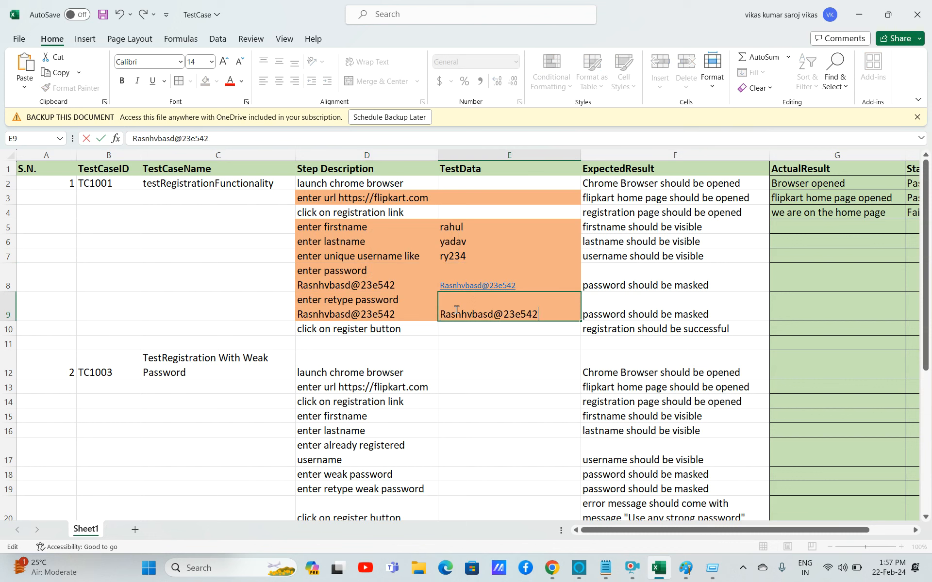
left_click(508, 344)
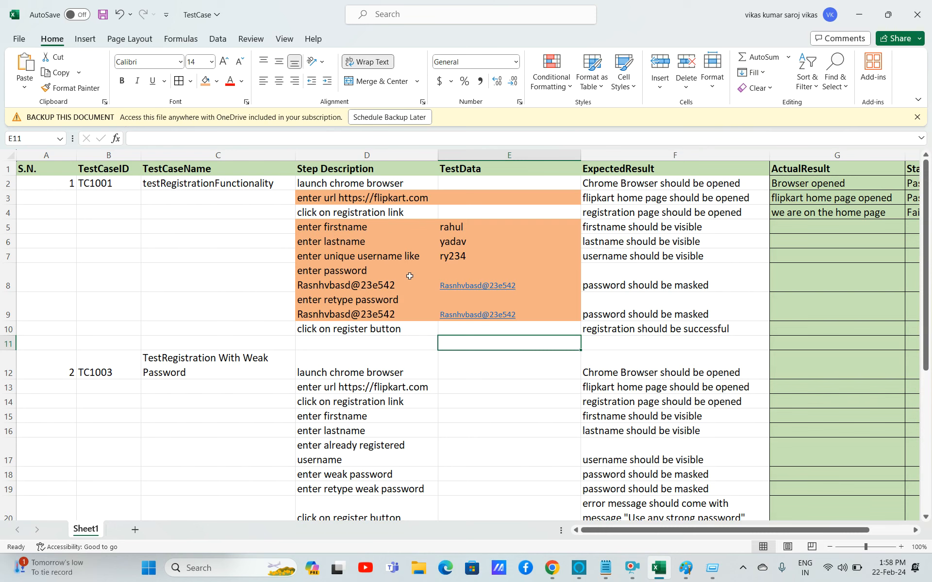
left_click(452, 255)
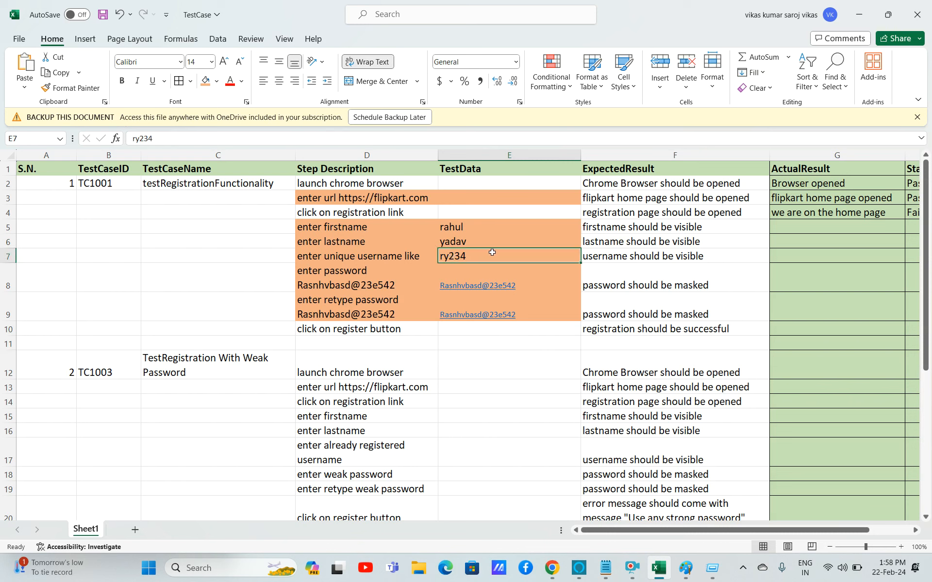
left_click(468, 231)
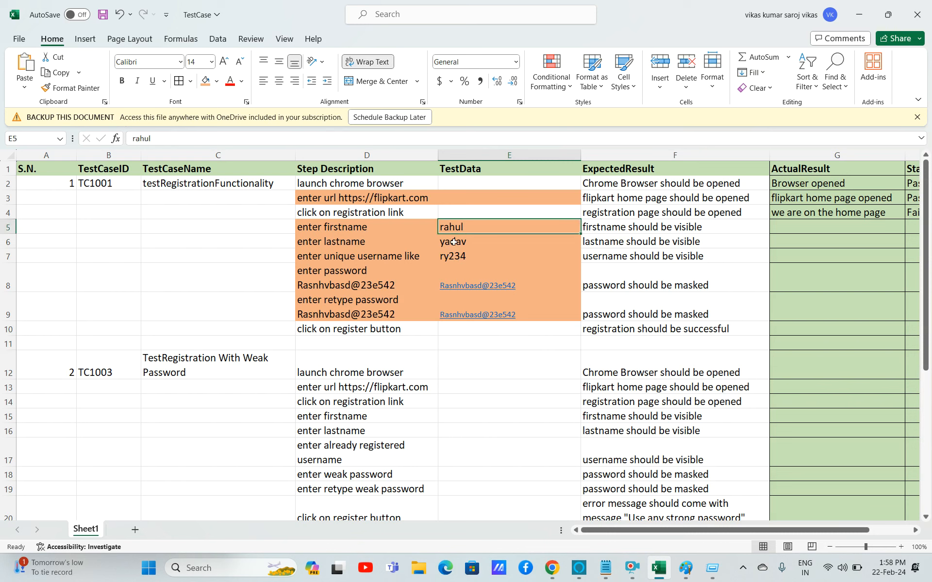
left_click(389, 329)
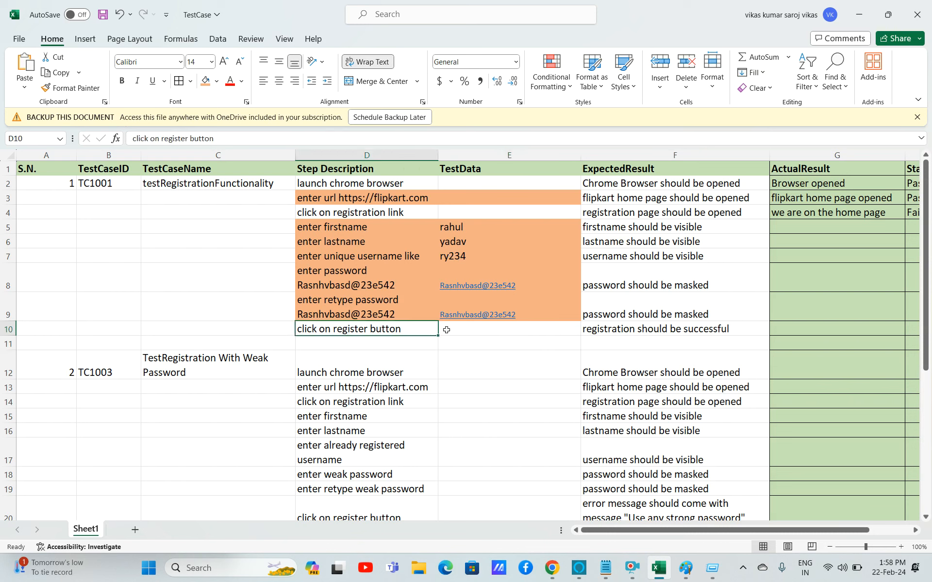
double_click(452, 230)
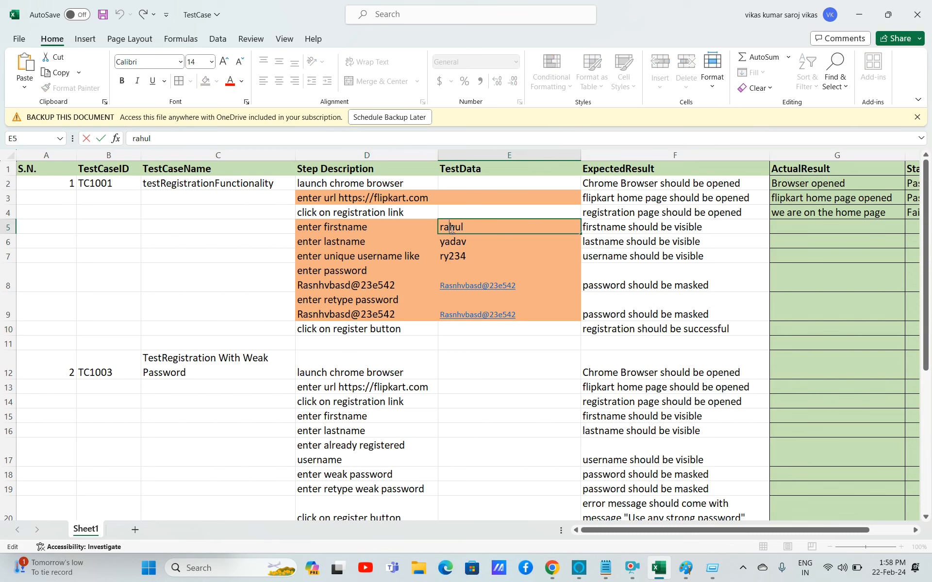
double_click(429, 198)
left_click_drag(423, 198, 341, 199)
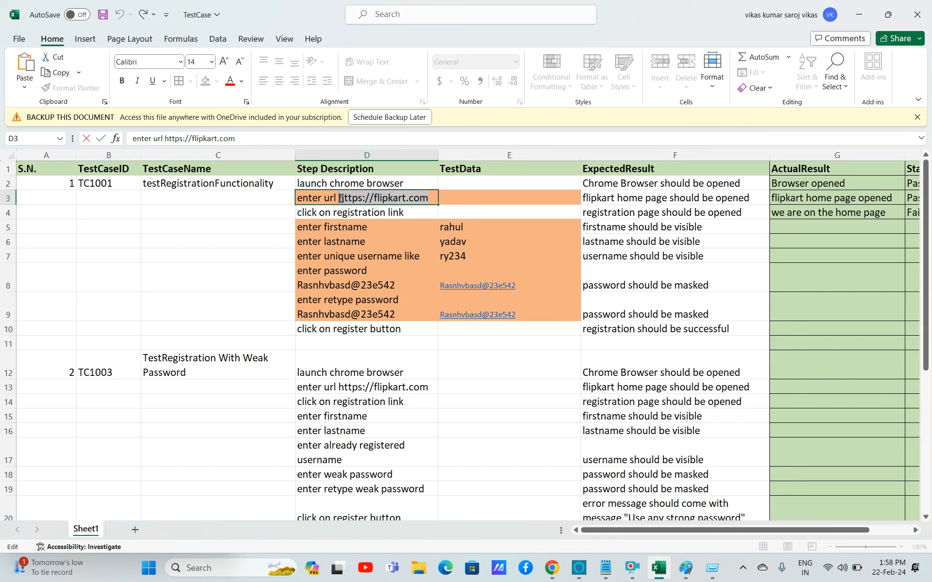
key("BackSpace")
left_click(489, 198)
key("ctrl+v")
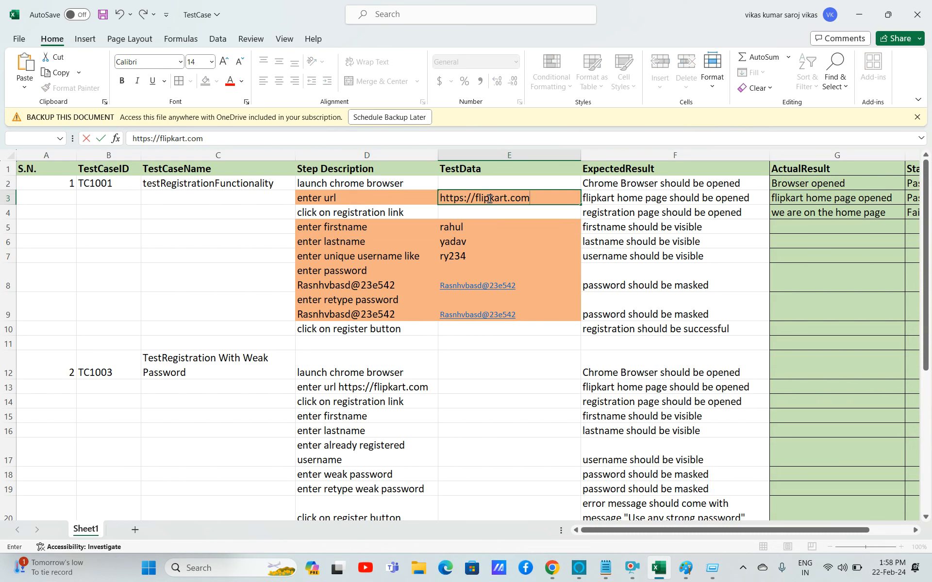
left_click(334, 165)
left_click(334, 154)
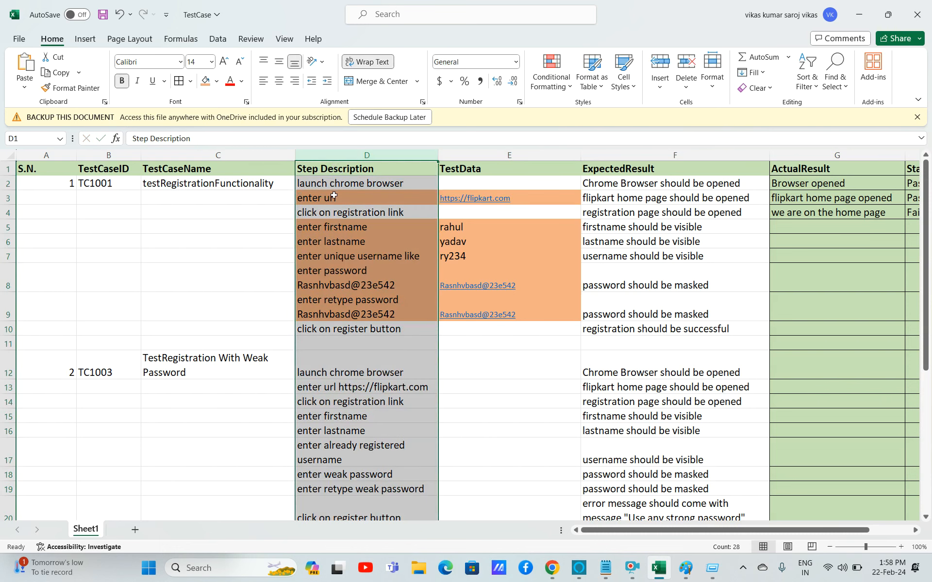
left_click(339, 241)
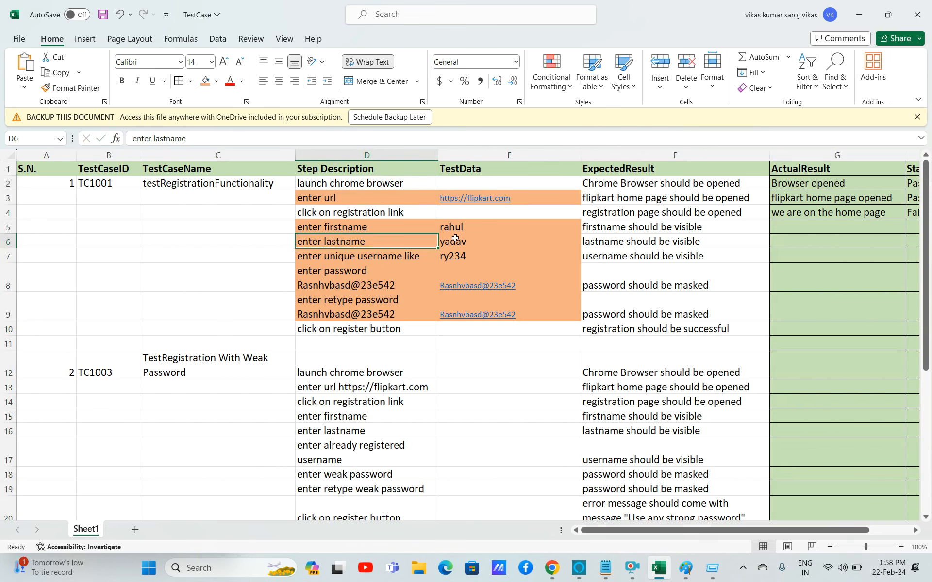
left_click(480, 331)
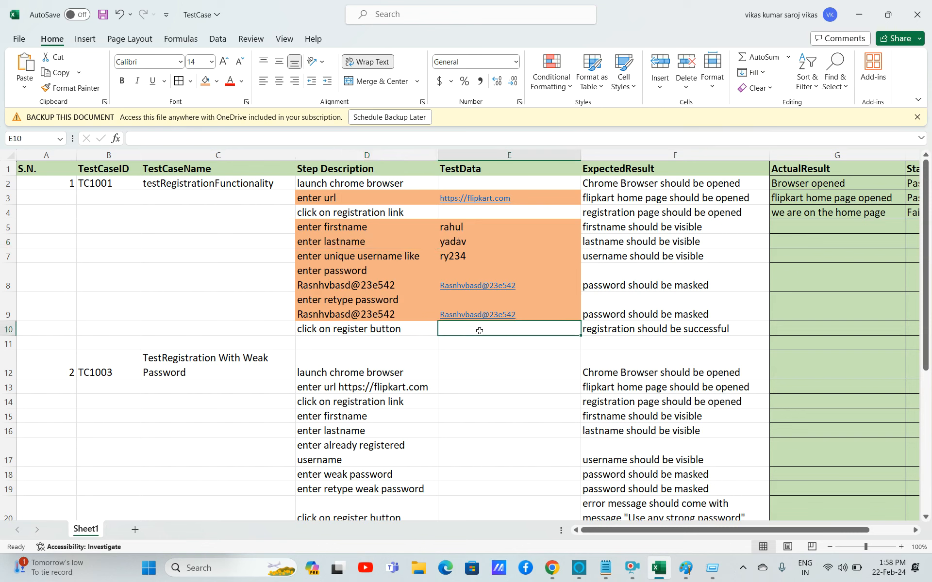
left_click(365, 329)
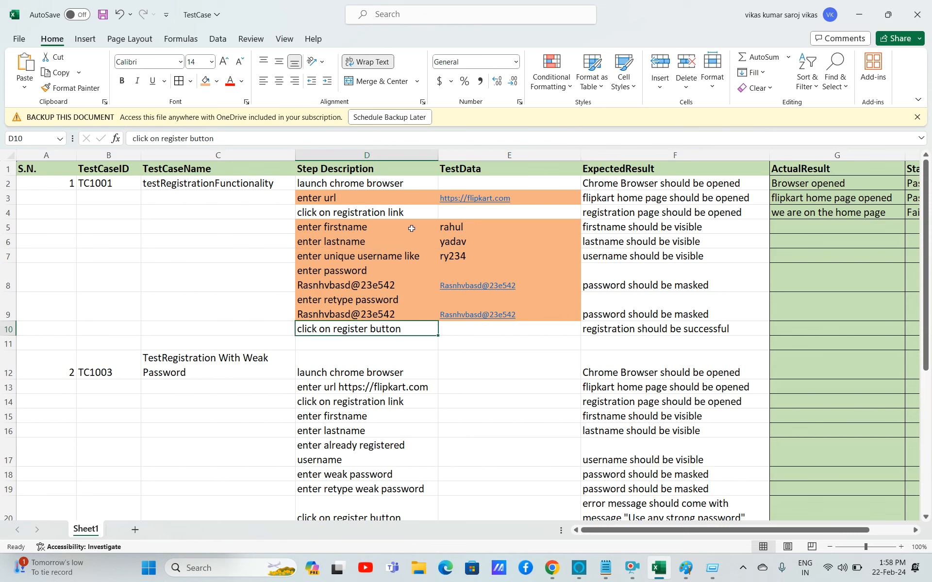
left_click(392, 213)
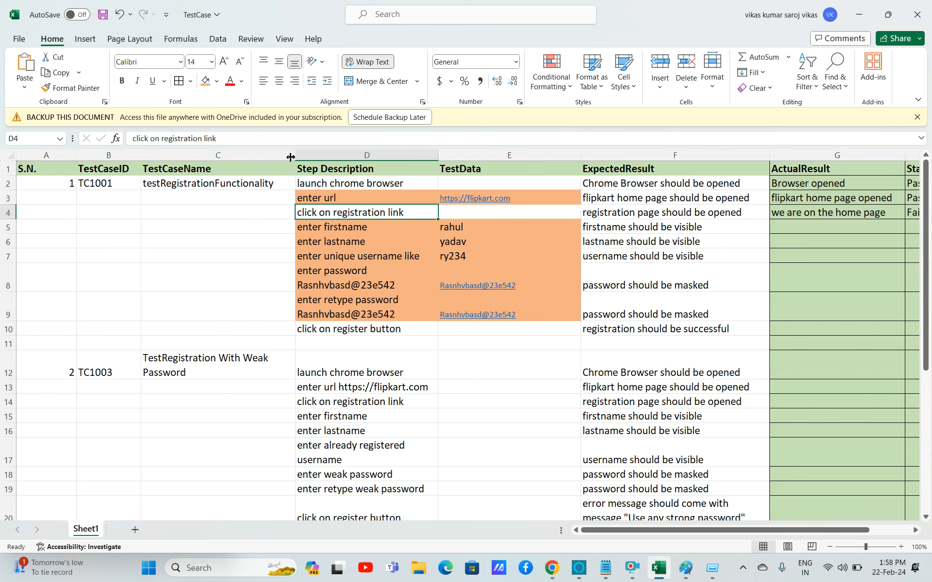
Narrow the TestCaseName column slightly and save the workbook.
left_click_drag(295, 157, 283, 156)
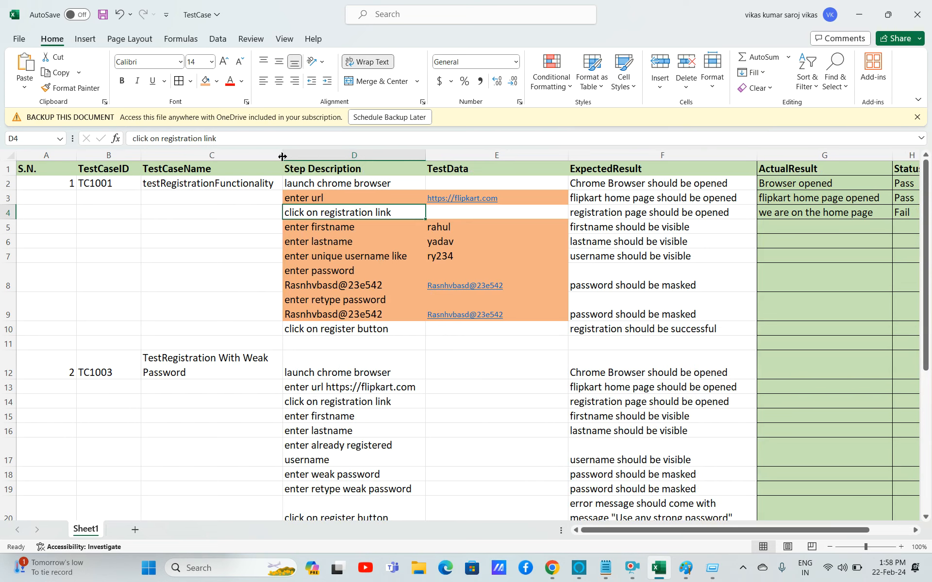
left_click(337, 184)
key("ctrl+s")
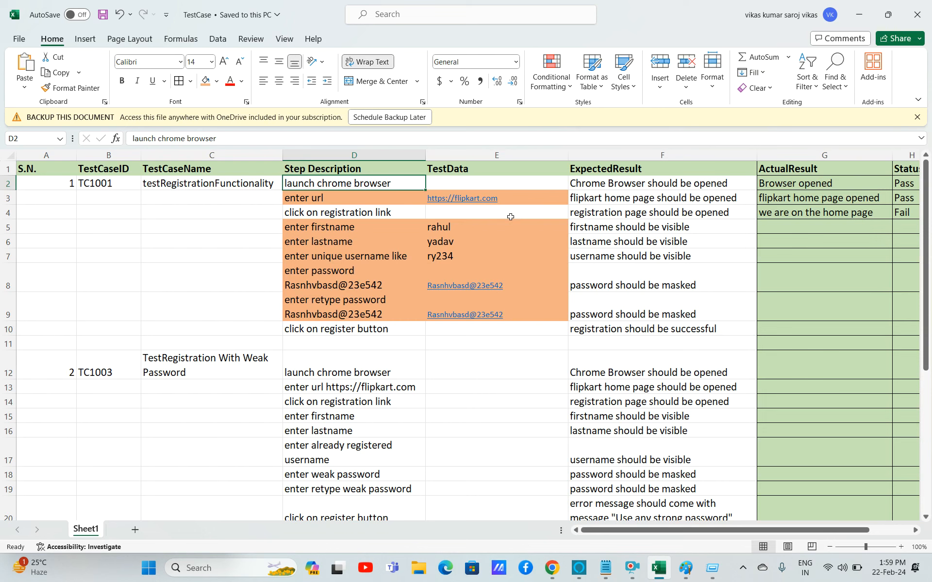
left_click(552, 568)
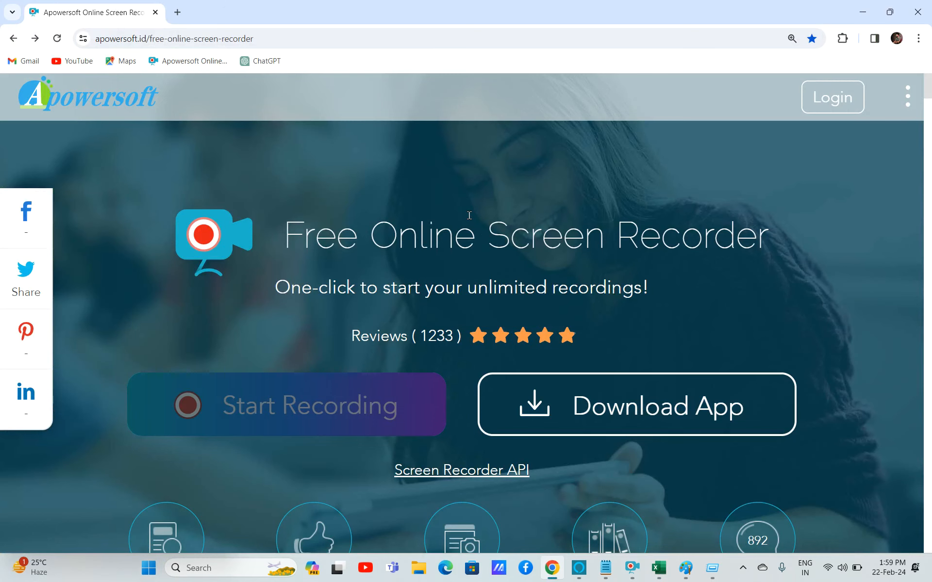
key("alt+Tab")
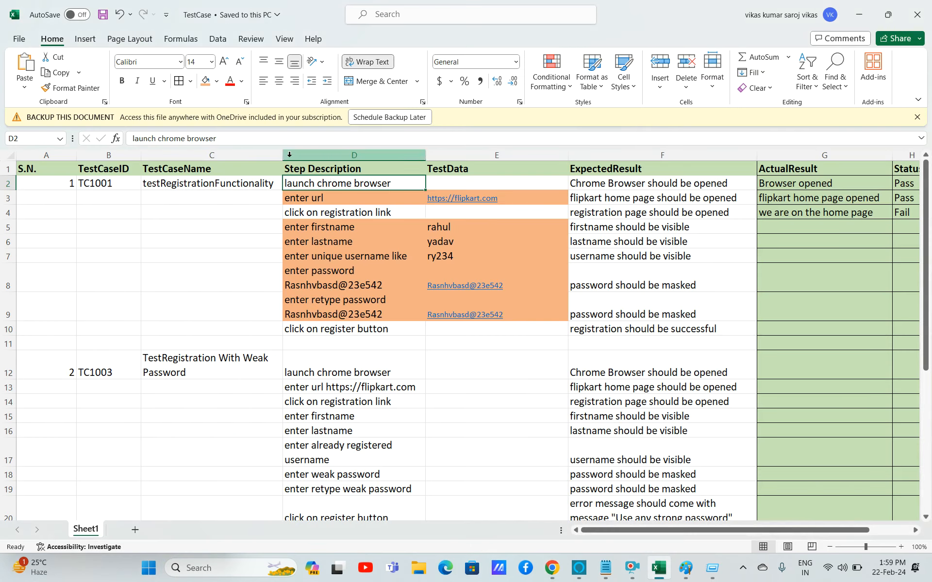
Narrow the TestCaseName, TestCaseID and S.N. columns further and save the workbook again.
left_click_drag(281, 155, 276, 155)
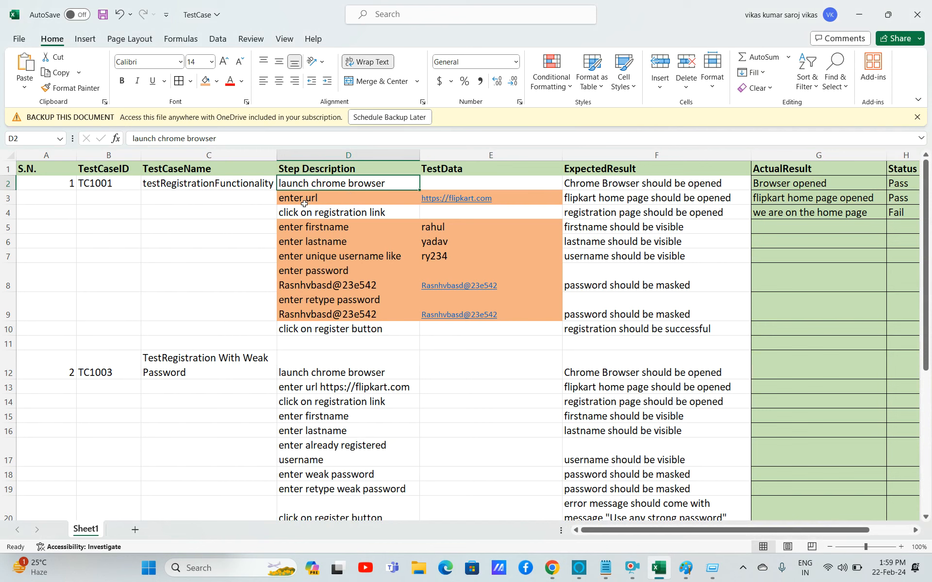
left_click_drag(140, 155, 134, 155)
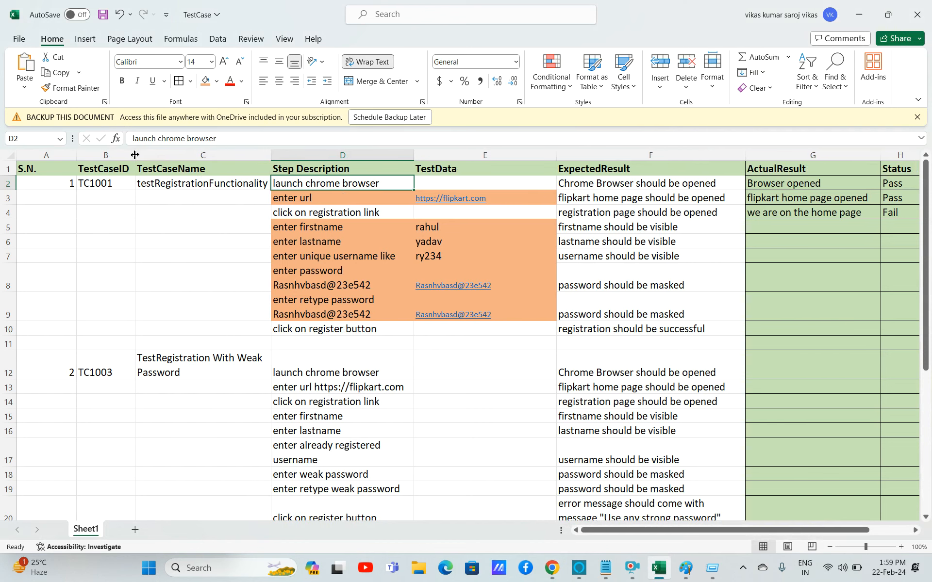
left_click_drag(76, 154, 57, 153)
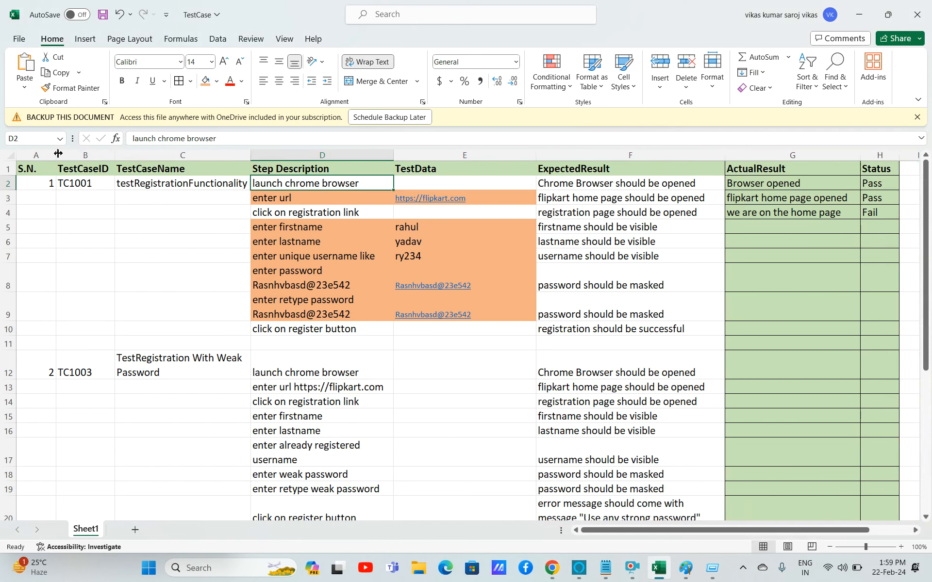
left_click(416, 375)
key("ctrl+s")
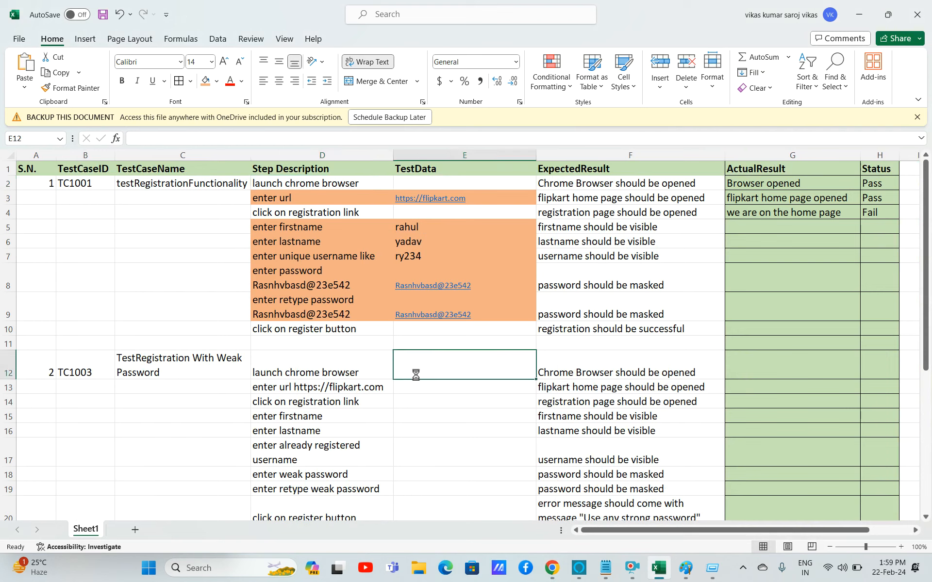
left_click(631, 567)
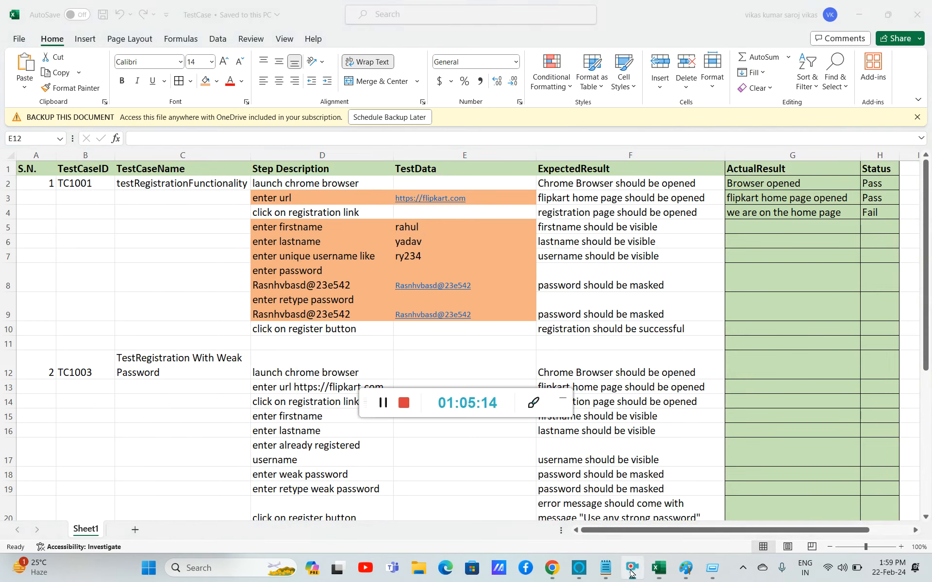